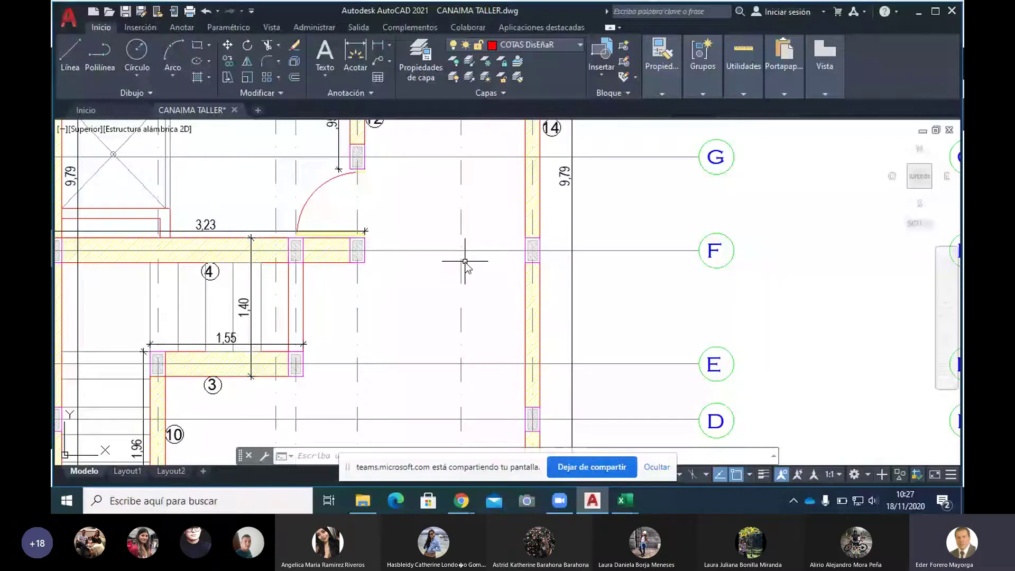
Examine the first-floor confined-wall plan, from the walls around axes D to G up to the columns on axis M.
scroll(465, 262, "down", 4)
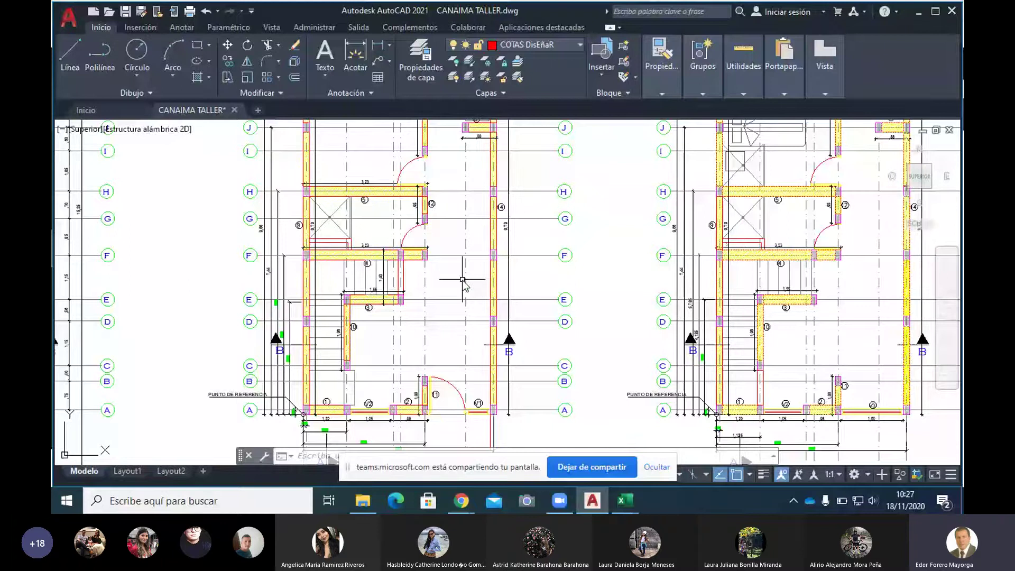
scroll(464, 283, "up", 3)
scroll(464, 159, "up", 3)
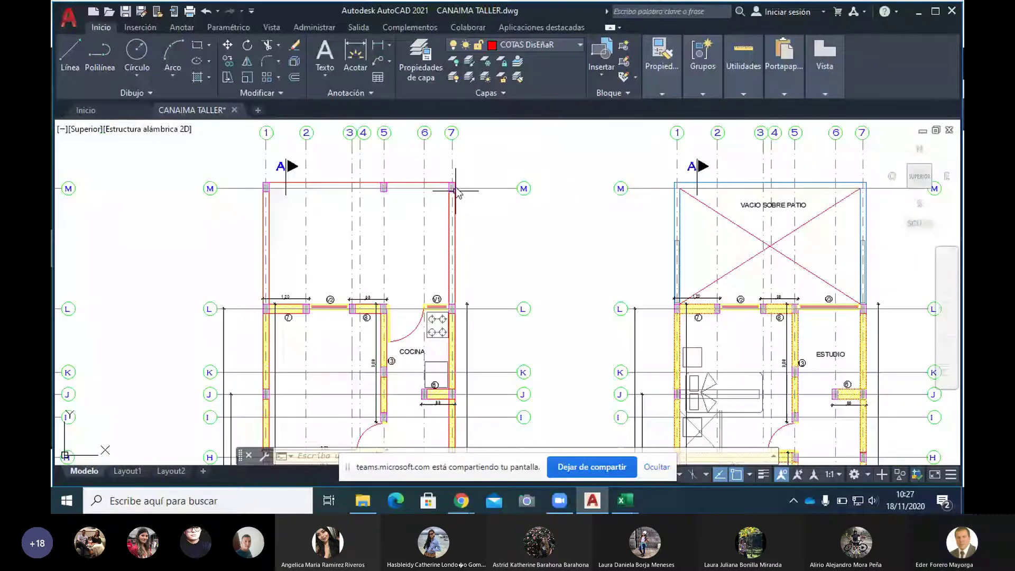
left_click(266, 187)
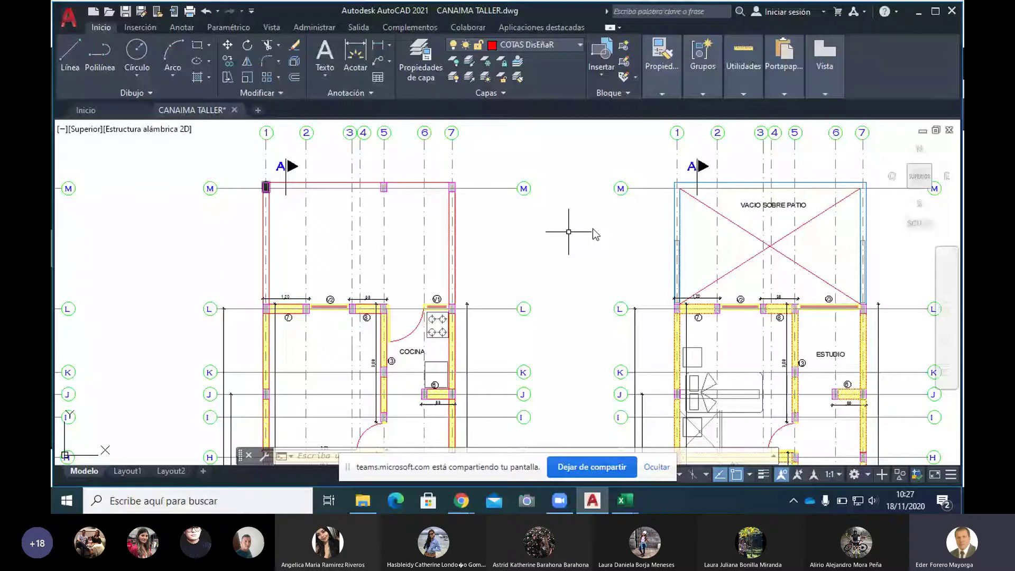
key("Escape")
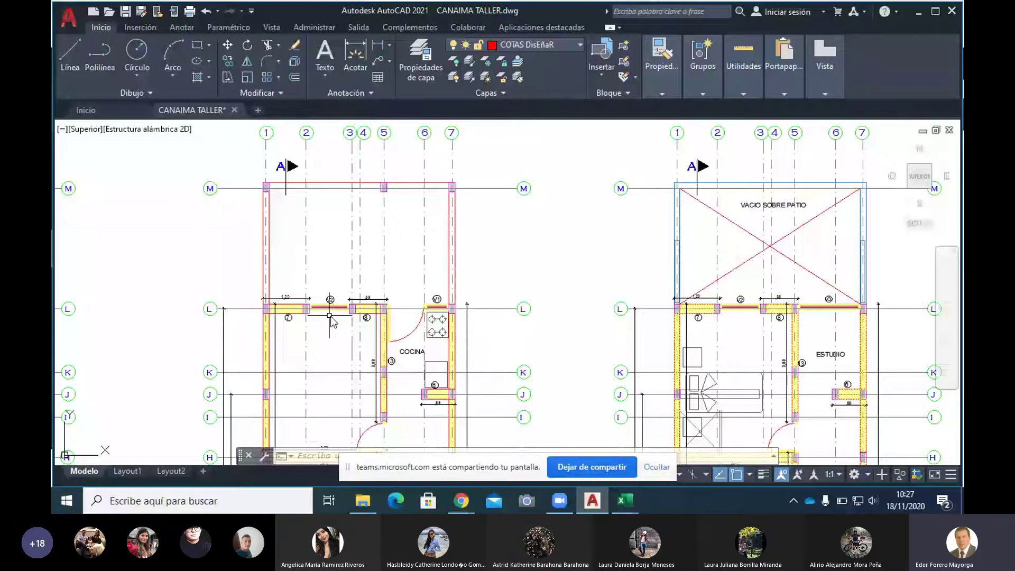
scroll(580, 395, "down", 2)
scroll(579, 395, "down", 2)
Switch to the TALLER T-E NSR 10 4881 workbook in Excel, and open the 5titulo-e-nsr-100 PDF from the NSR10 folder.
mouse_move(625, 501)
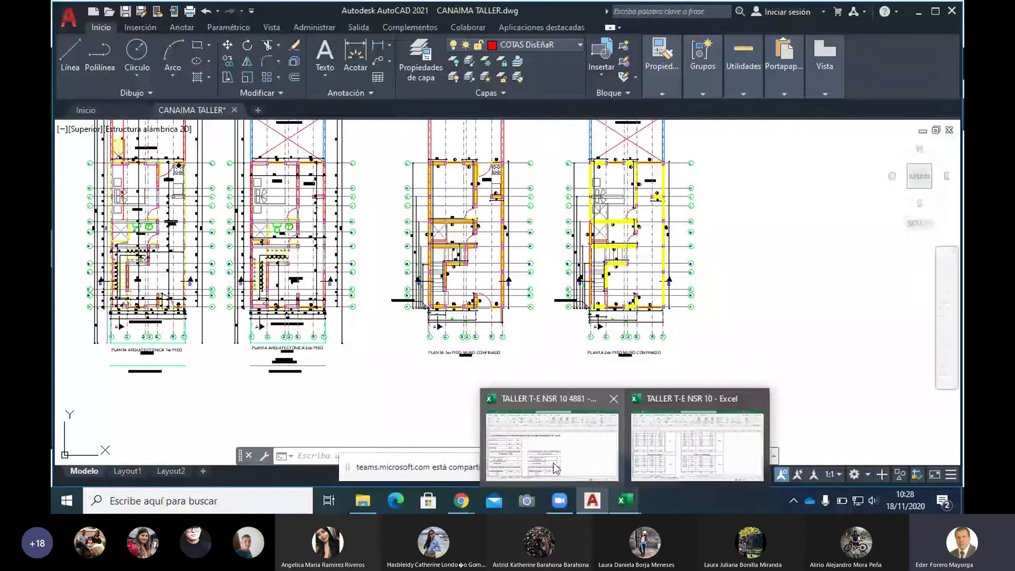
left_click(559, 470)
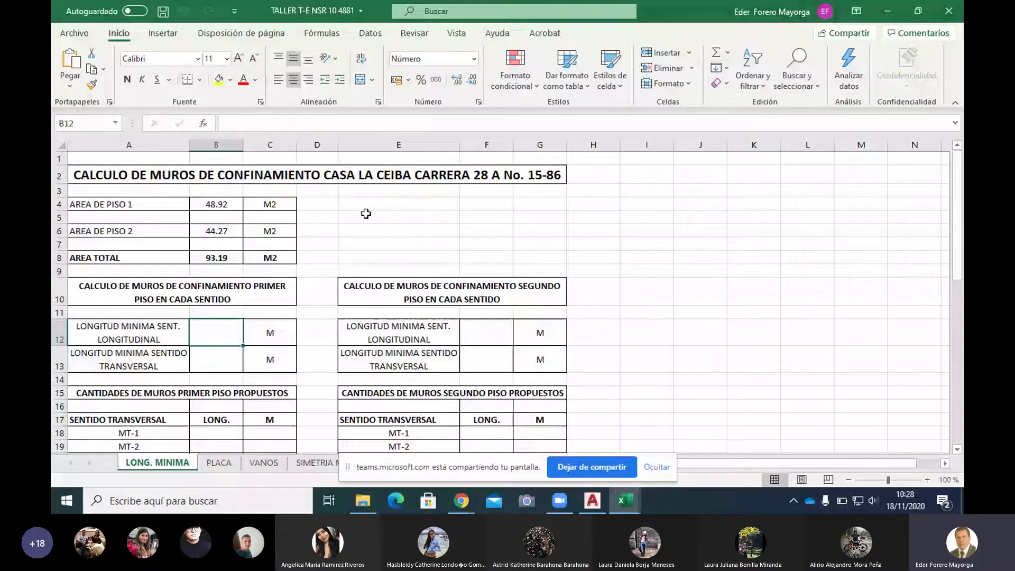
left_click(364, 502)
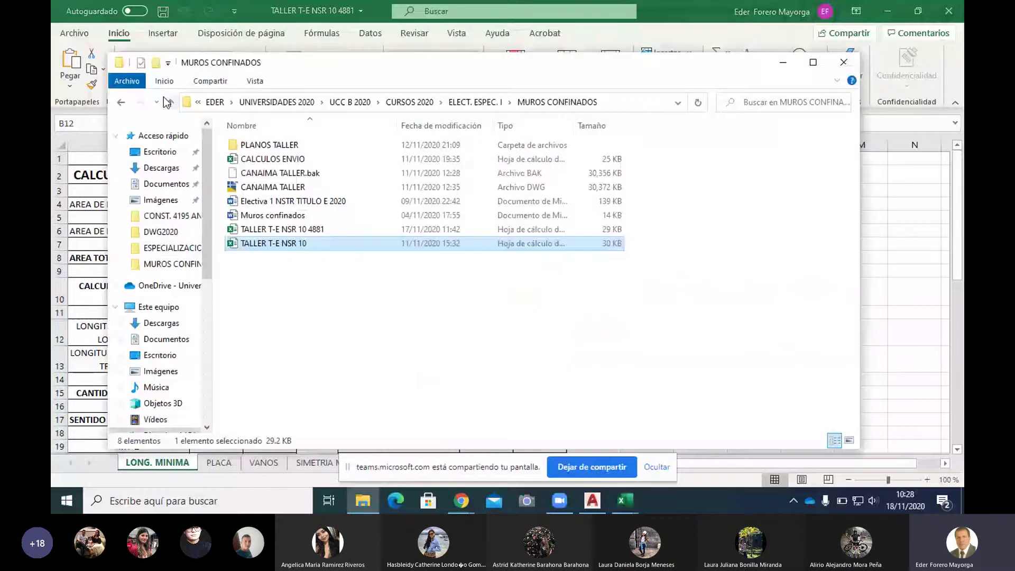
left_click(168, 102)
left_click(245, 173)
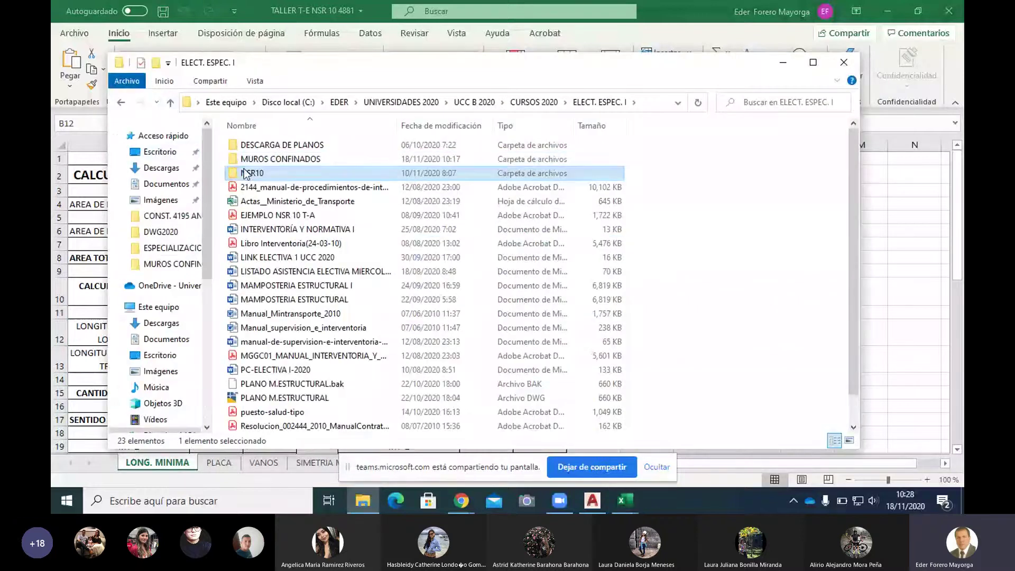
double_click(243, 174)
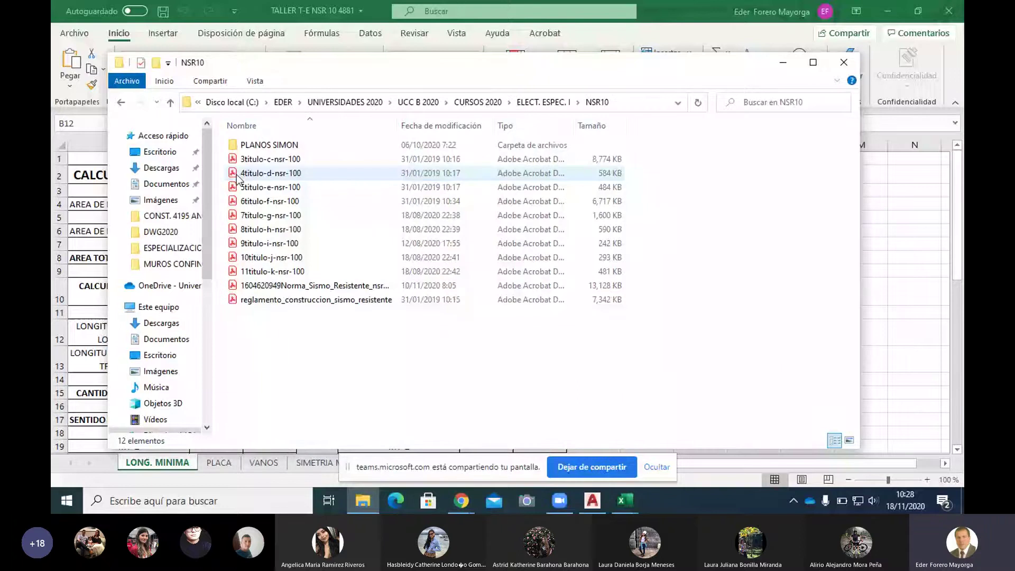
left_click(253, 188)
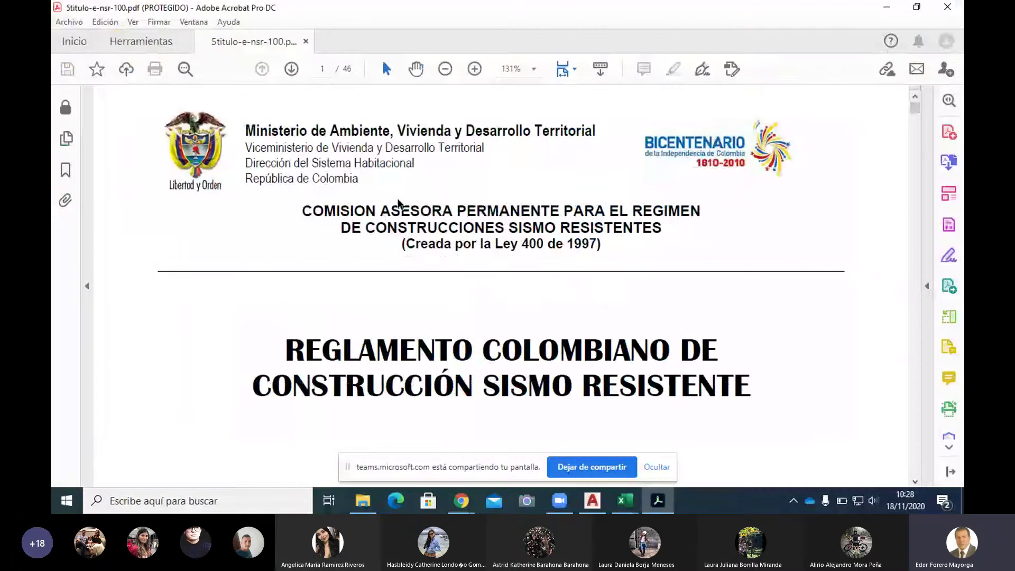
Go to section E.3.6.4 on page 19 and read the minimum confined-wall length equation and its variables.
left_click_drag(915, 113, 914, 259)
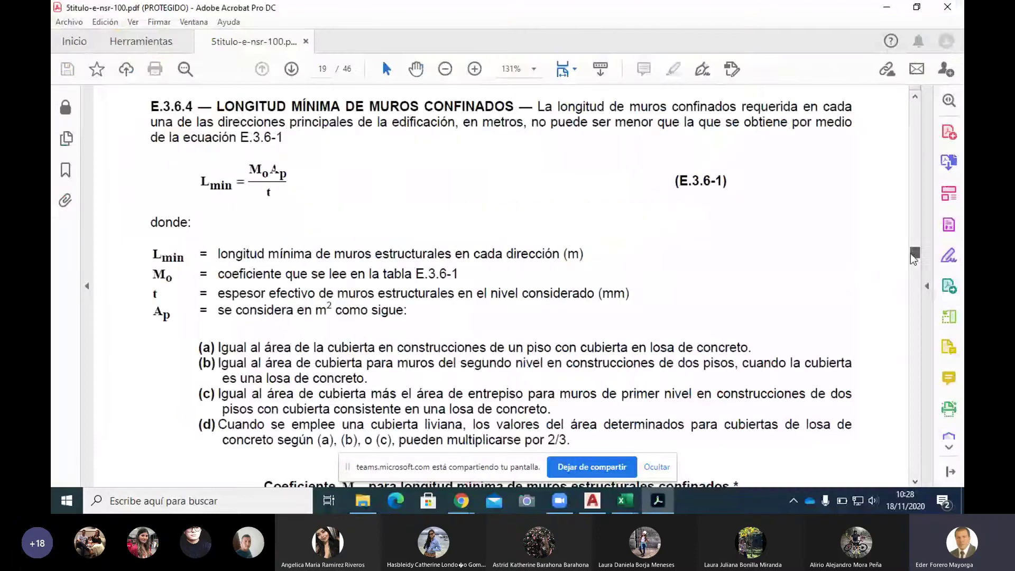
scroll(475, 395, "up", 3)
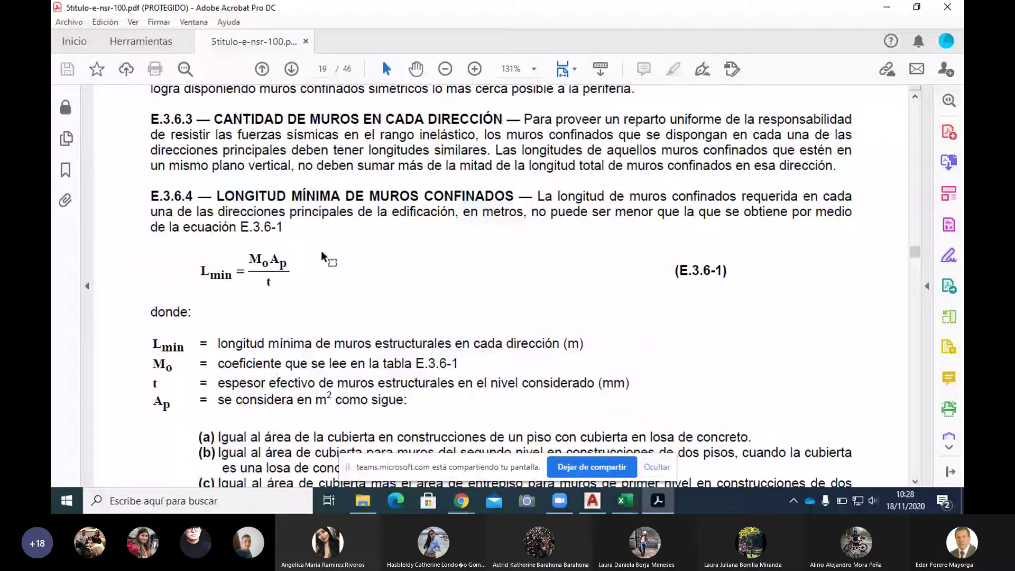
mouse_move(467, 503)
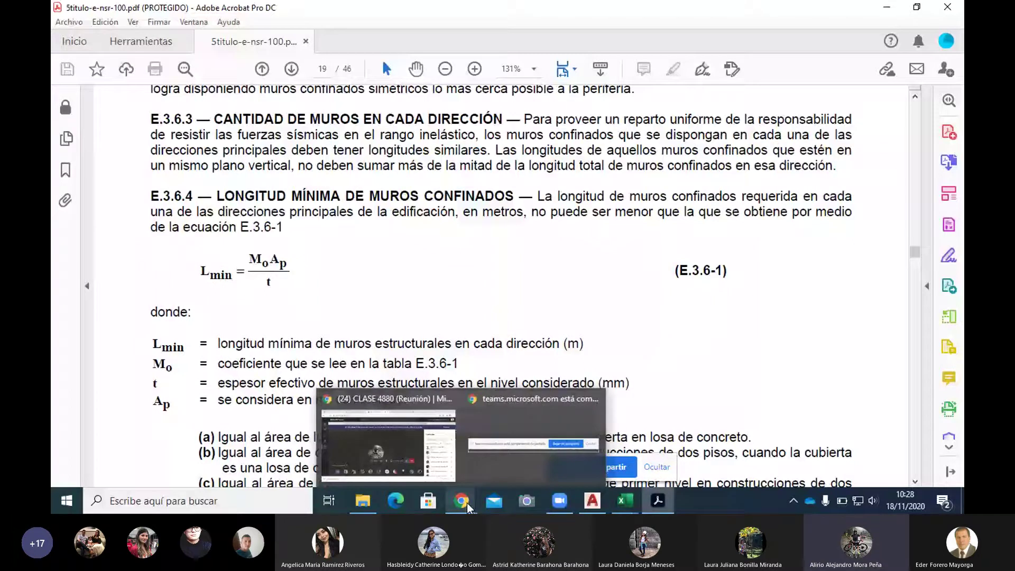
mouse_move(389, 444)
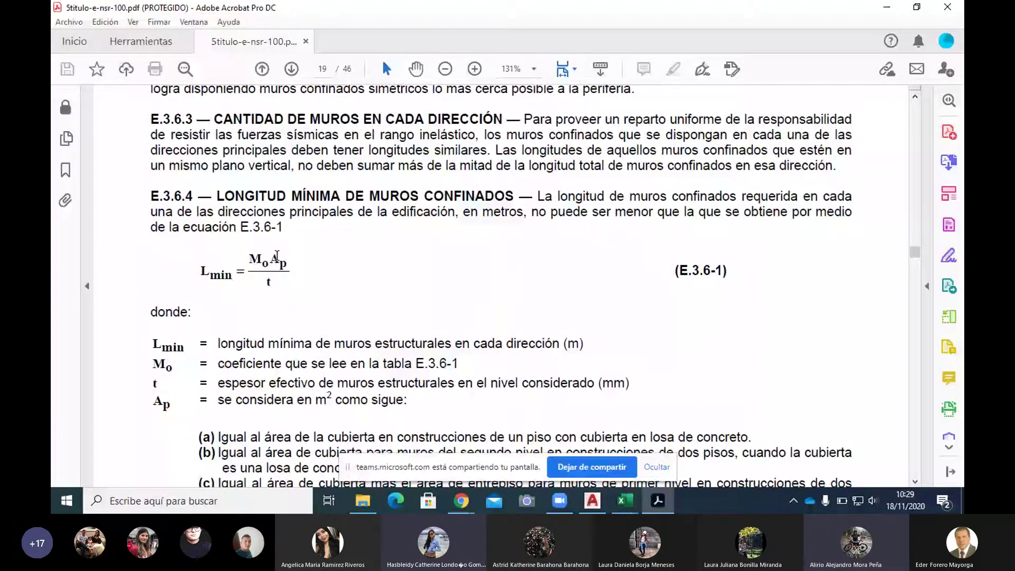
scroll(269, 223, "down", 1)
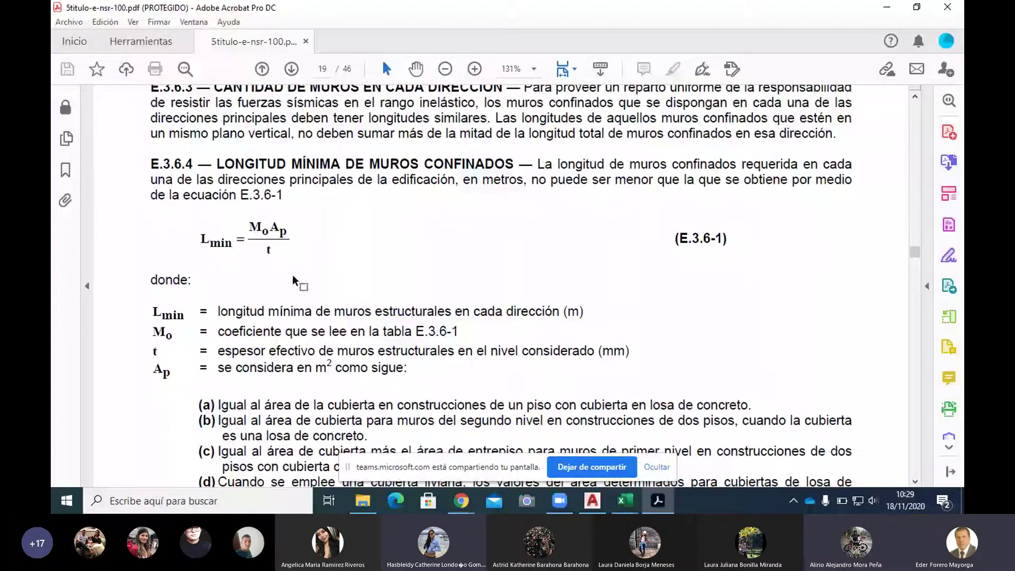
scroll(295, 281, "down", 1)
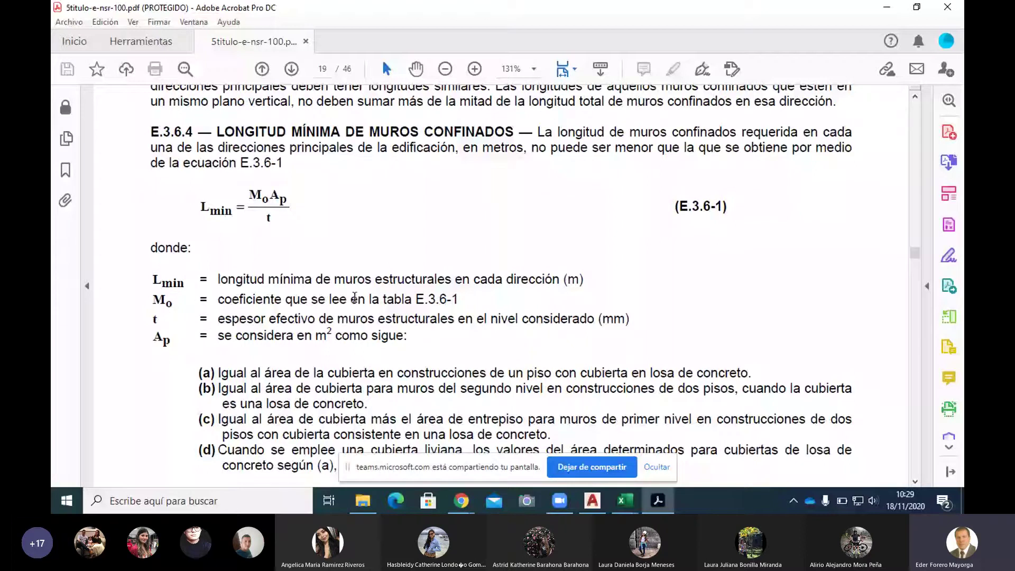
Find Table E.3.6-1 and highlight the high seismic hazard row with Aa 0.35 and Mo 30.0.
scroll(355, 298, "down", 5)
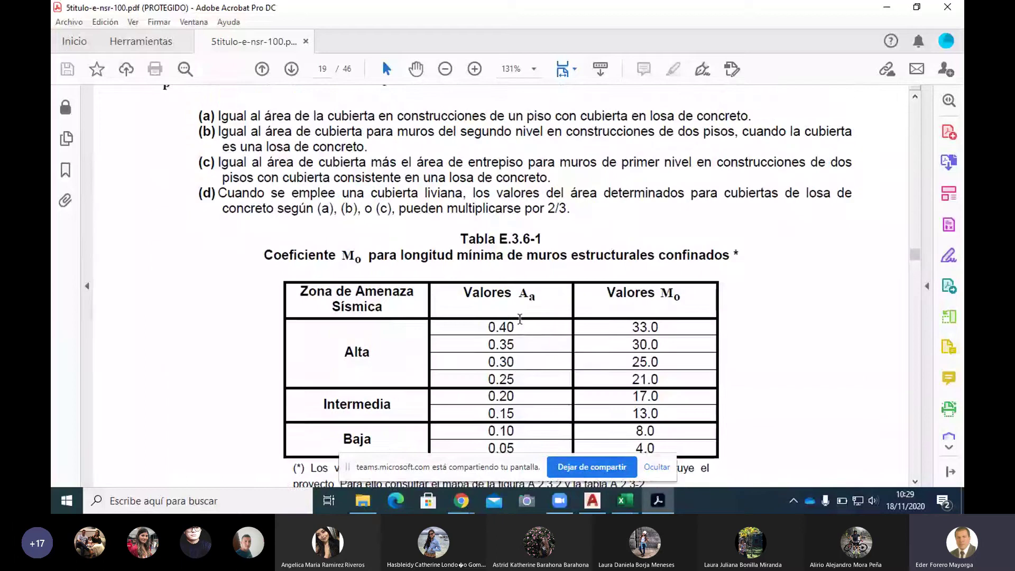
scroll(520, 319, "down", 1)
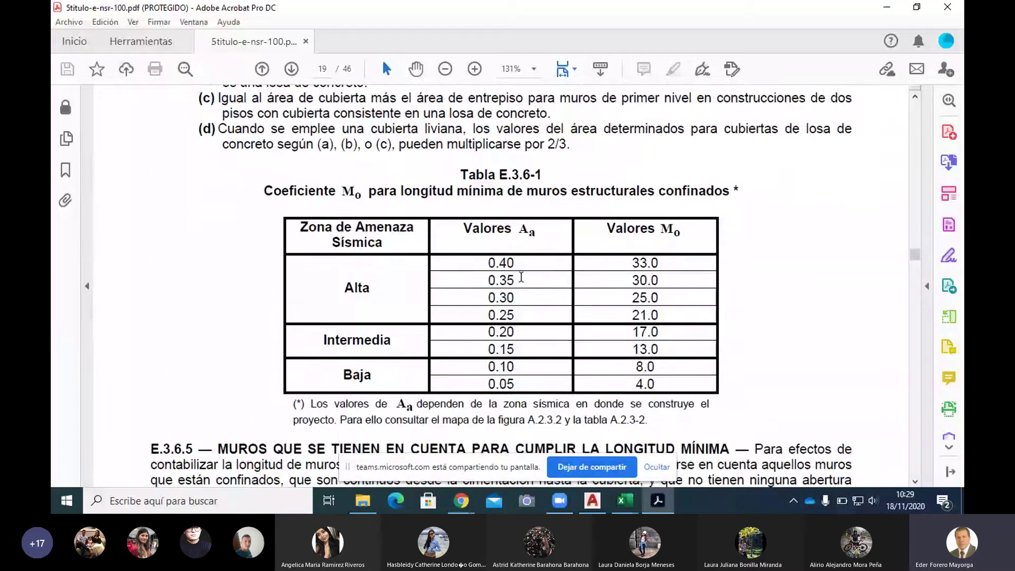
left_click_drag(508, 279, 488, 281)
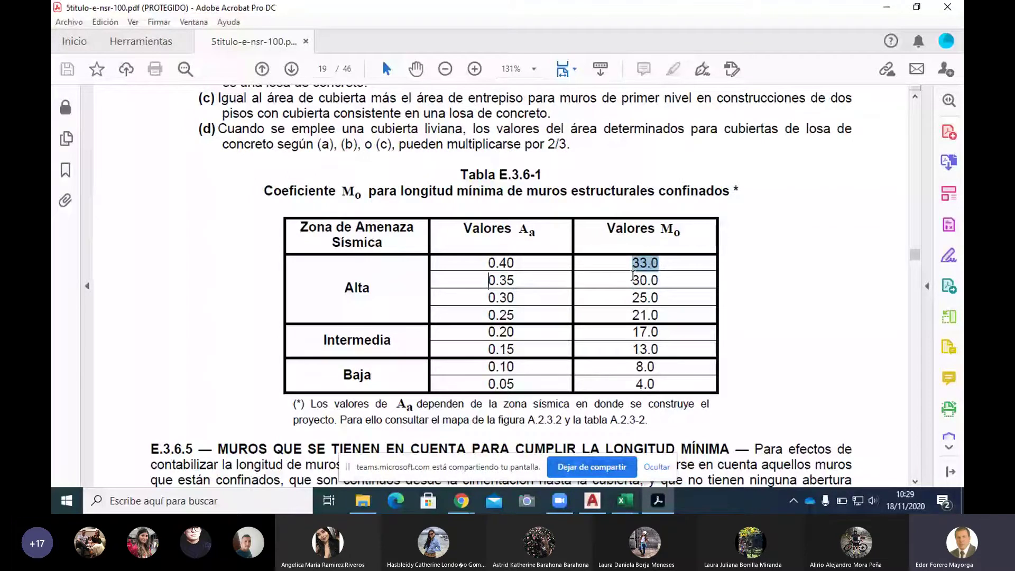
left_click_drag(633, 275, 514, 281)
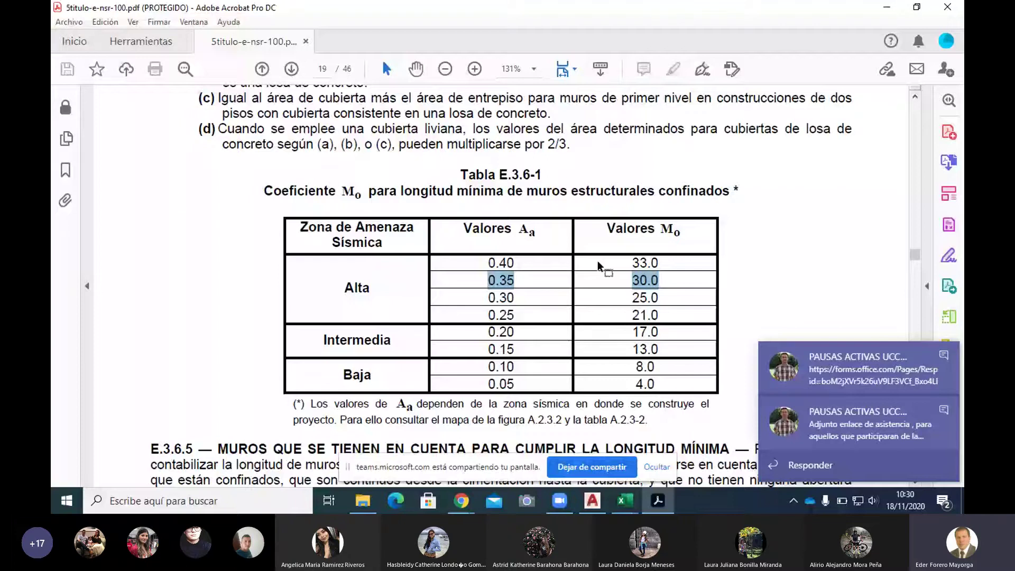
Return to equation E.3.6-1 and review the definitions of the area Ap and the wall thickness t.
scroll(453, 265, "up", 3)
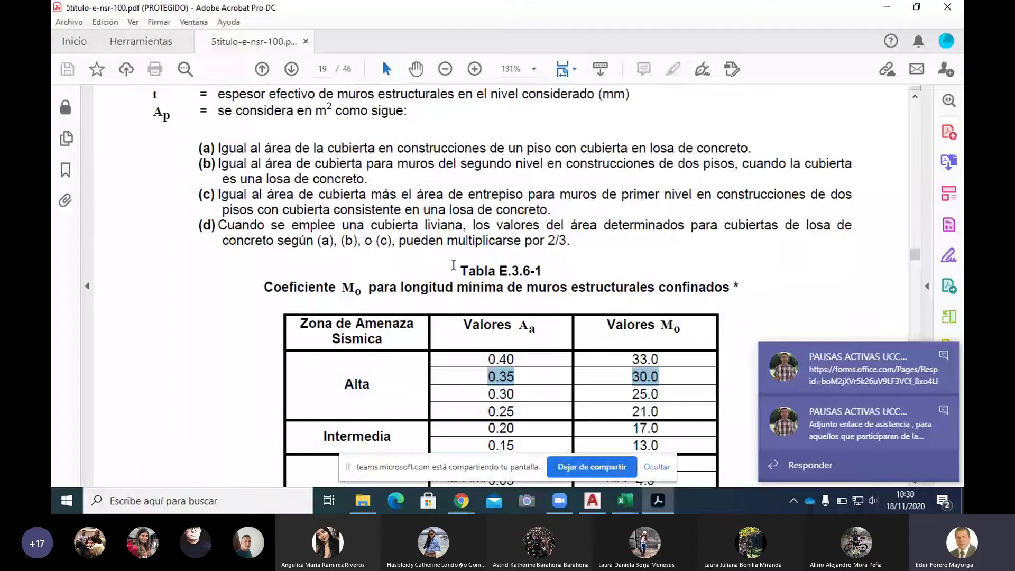
scroll(242, 211, "up", 7)
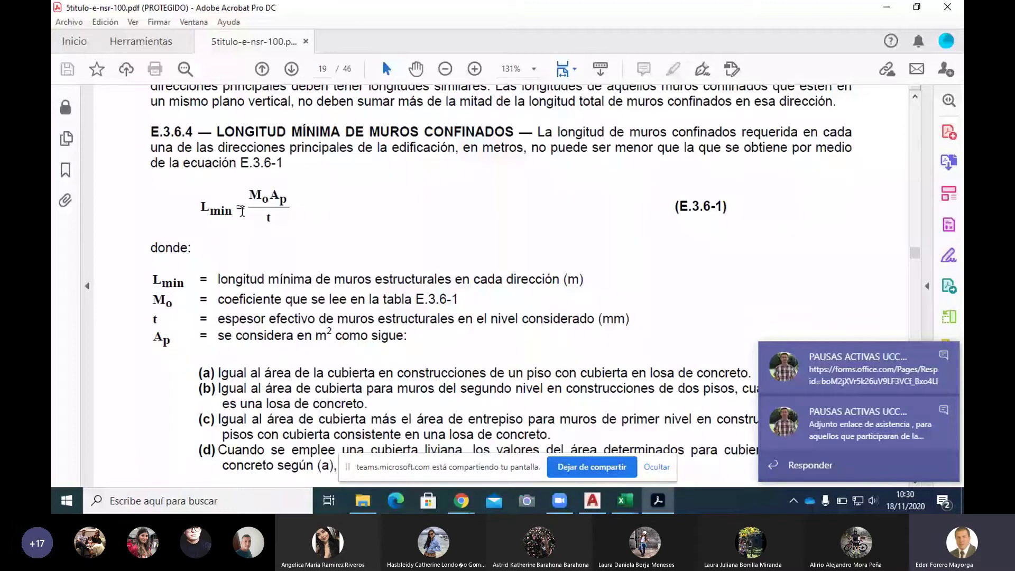
scroll(392, 374, "down", 1)
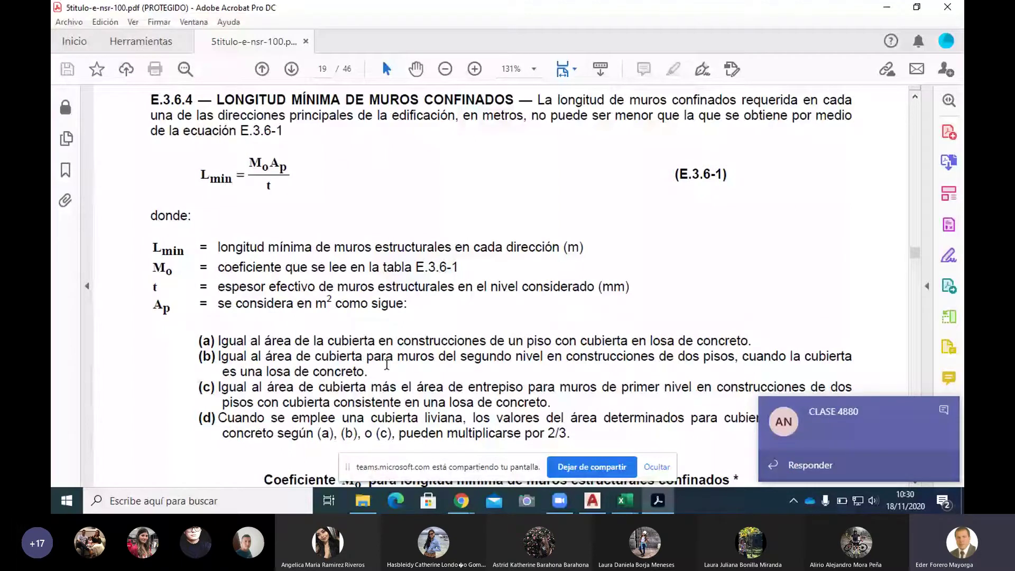
double_click(267, 184)
Highlight the two-storey high-hazard thicknesses 110 and 100 in Table E.3.5-1, and return to equation E.3.6-1.
scroll(438, 211, "up", 3)
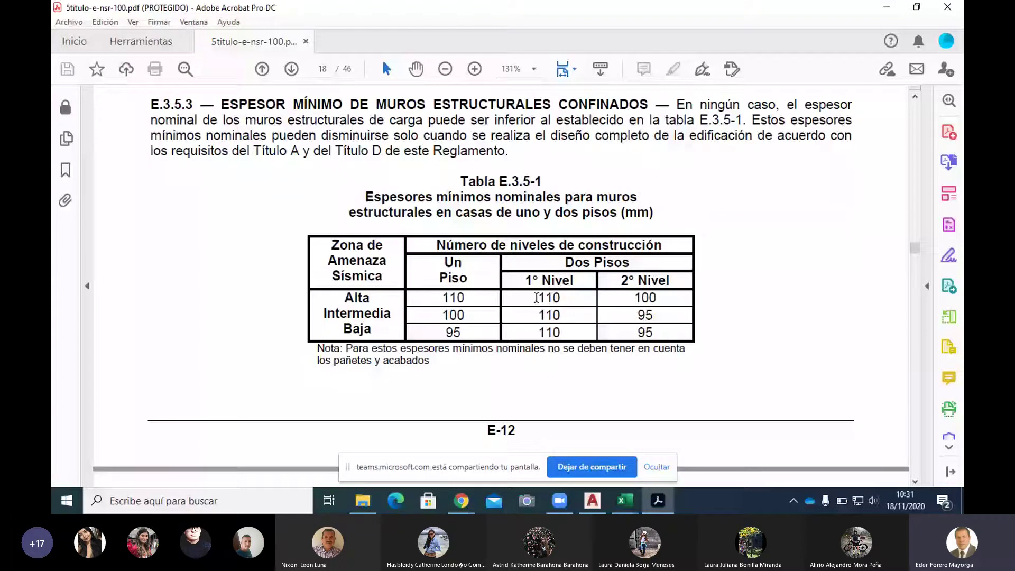
left_click_drag(536, 298, 604, 313)
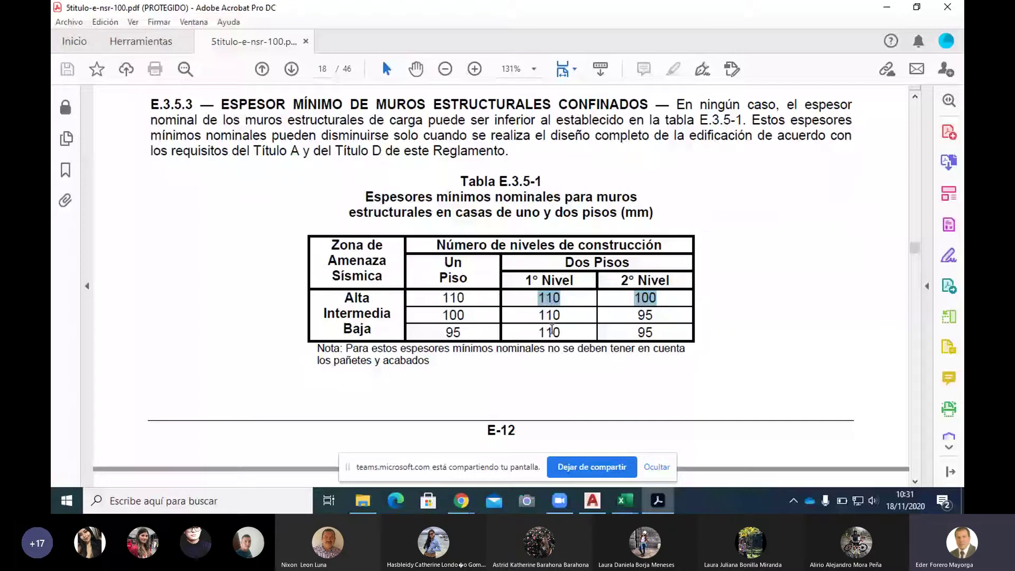
scroll(552, 331, "down", 5)
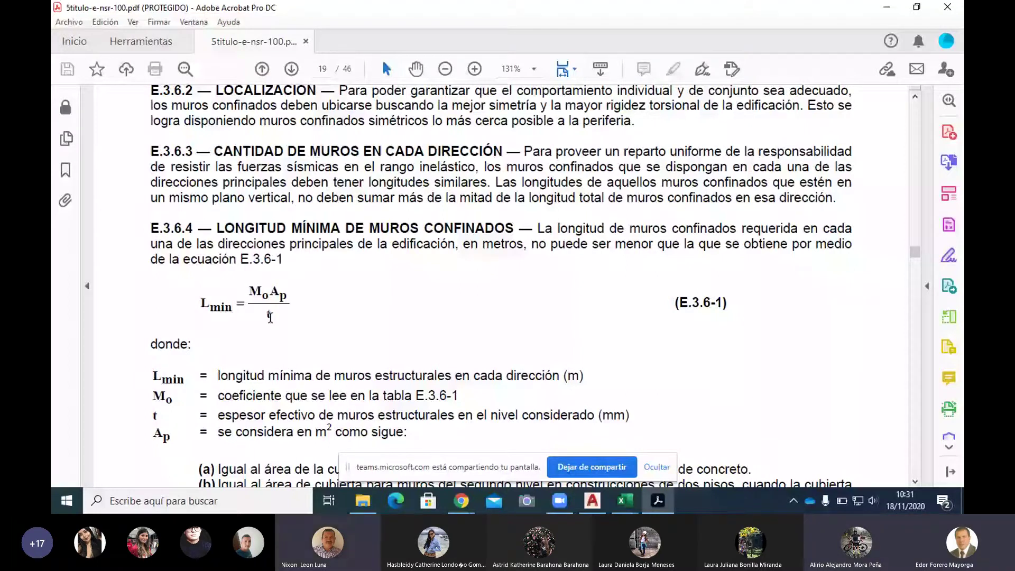
scroll(270, 316, "down", 1)
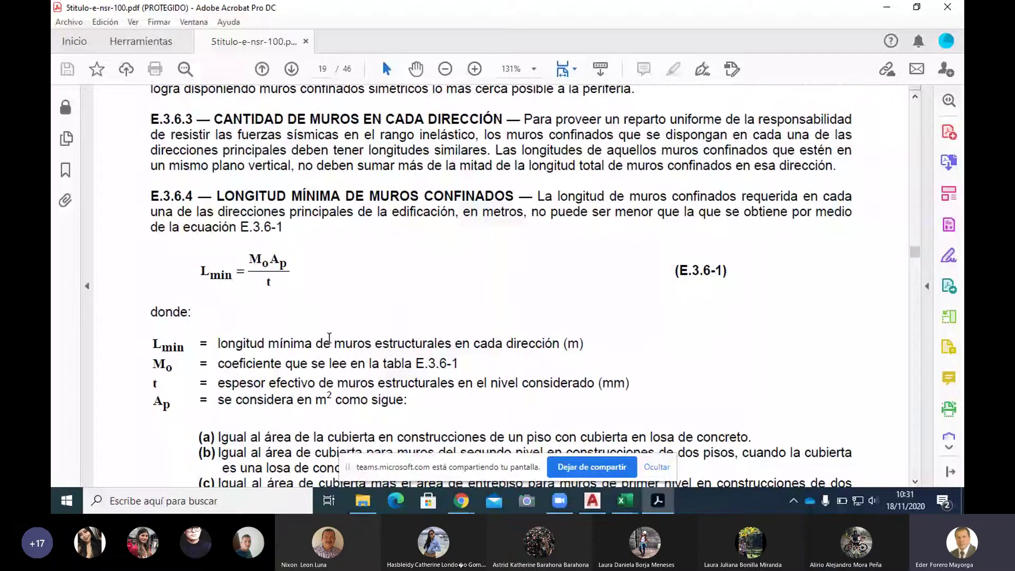
Switch to the CANAIMA TALLER drawing in AutoCAD and examine the confined-wall, architectural and roof plans.
left_click(592, 503)
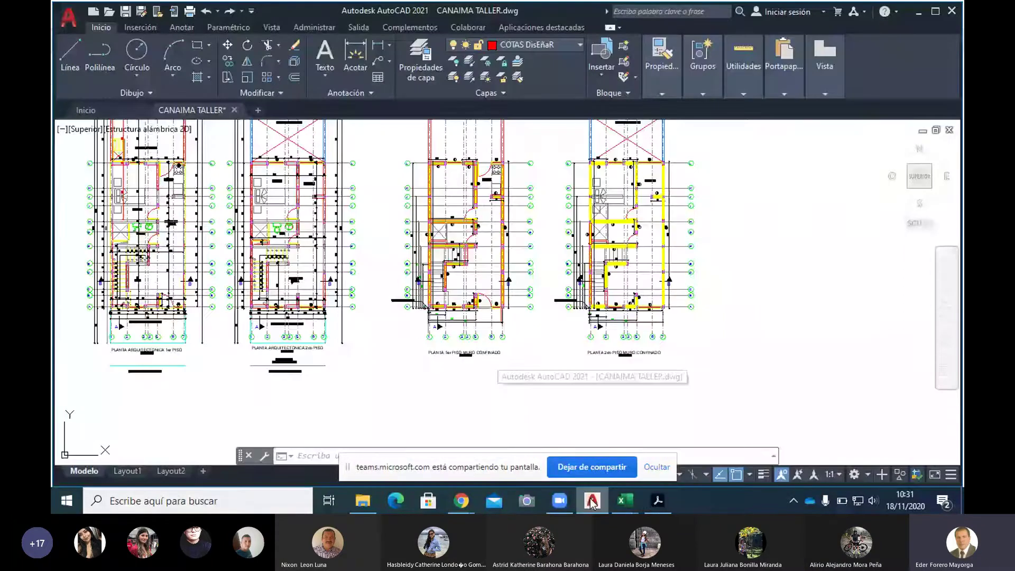
scroll(430, 415, "up", 3)
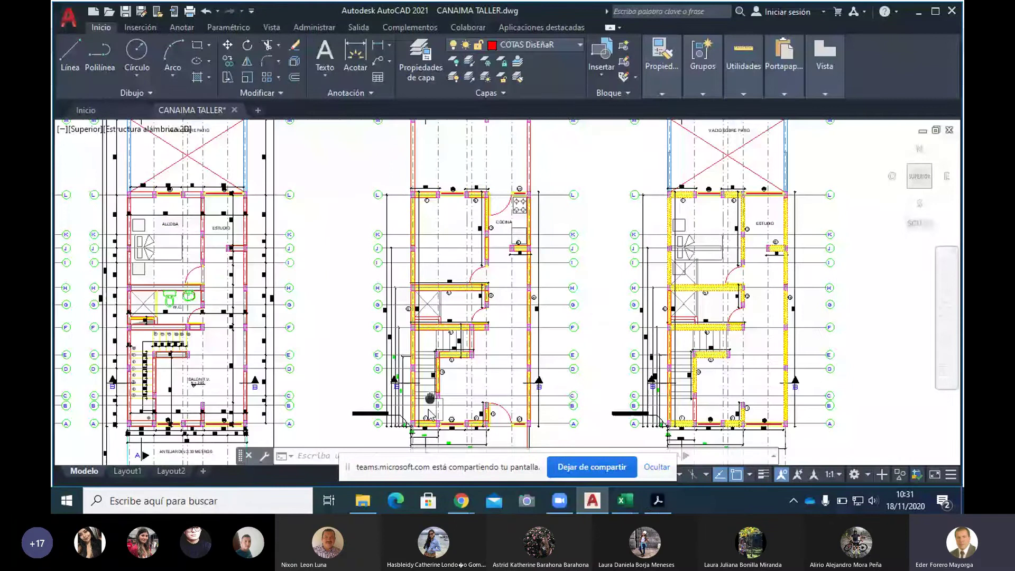
left_click_drag(429, 410, 423, 408)
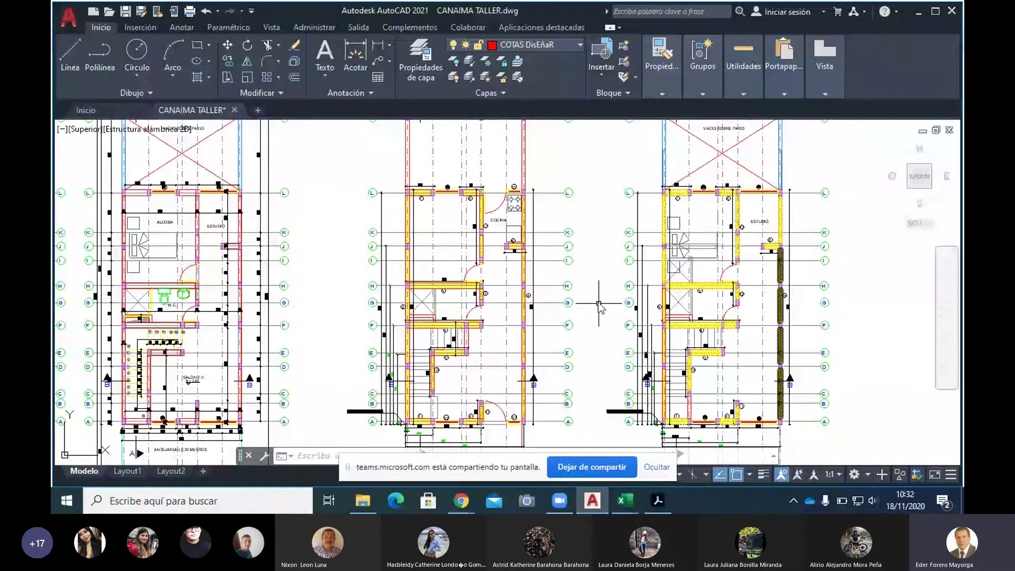
left_click_drag(599, 304, 899, 301)
left_click_drag(211, 255, 485, 258)
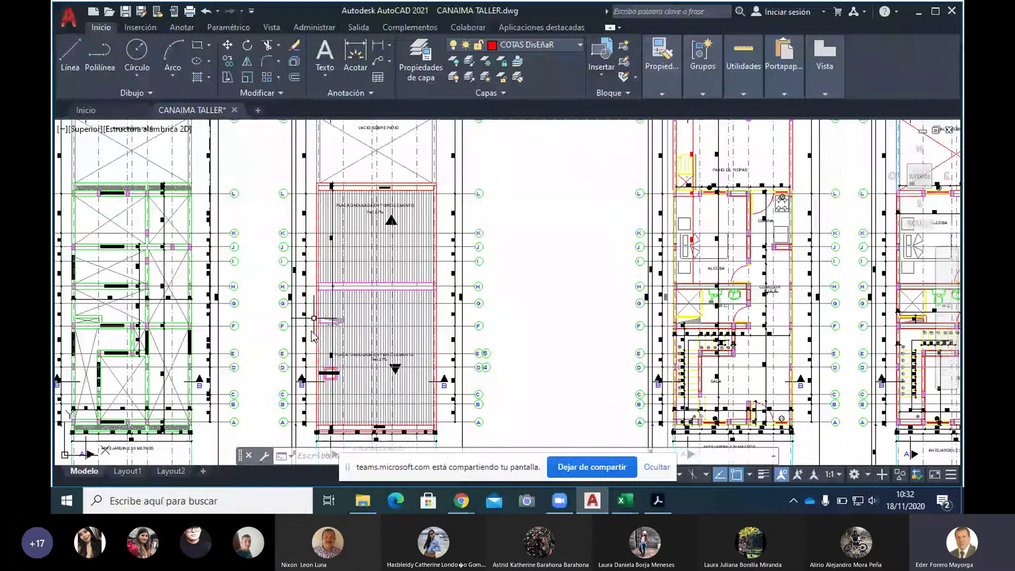
Switch to the TALLER T-E NSR 10 4881 workbook in Excel and enlarge the LONG. MINIMA sheet to 130%.
mouse_move(629, 505)
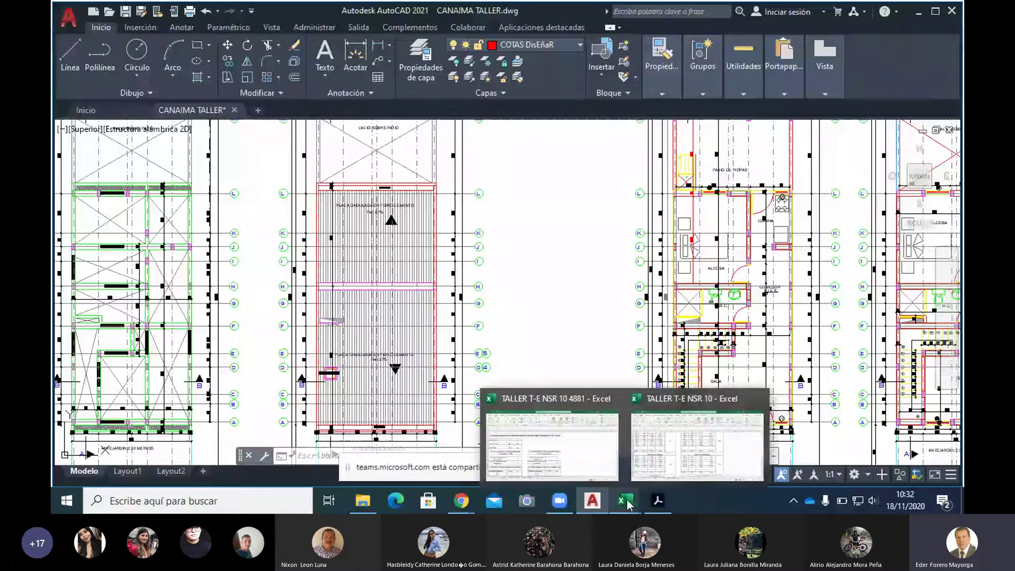
left_click(580, 470)
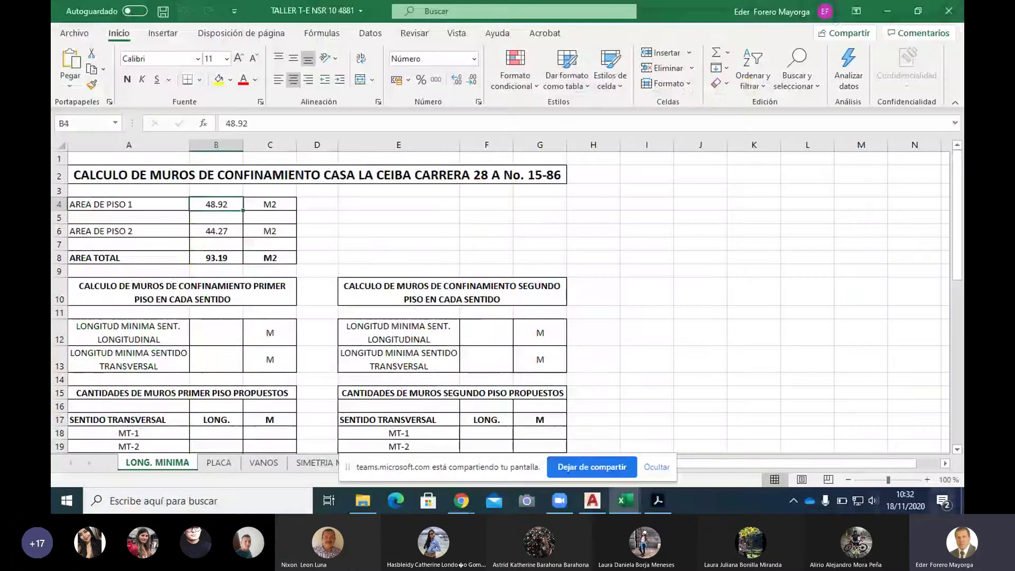
left_click(927, 479)
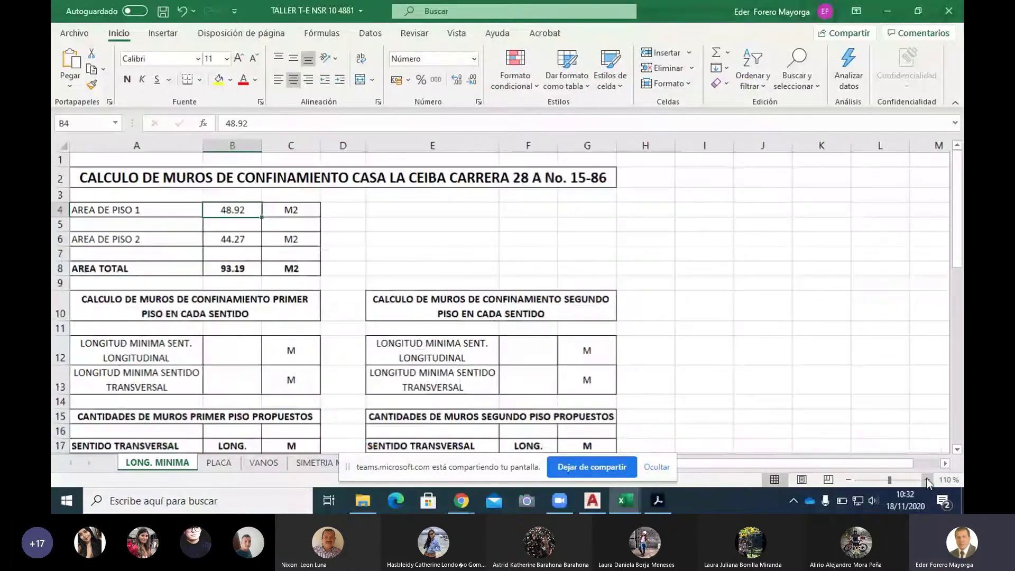
left_click(926, 479)
left_click(927, 479)
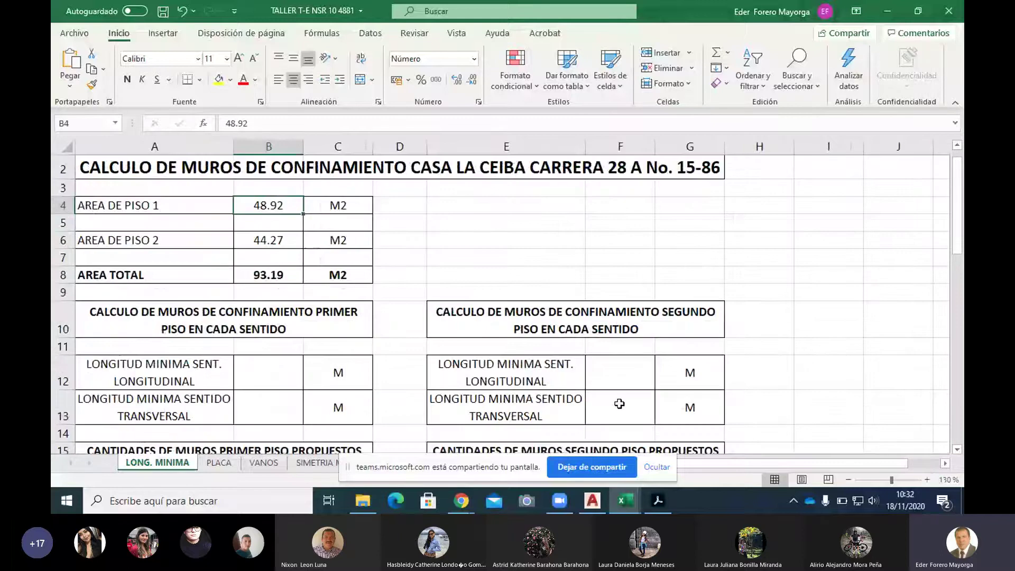
scroll(620, 403, "up", 1, "ctrl")
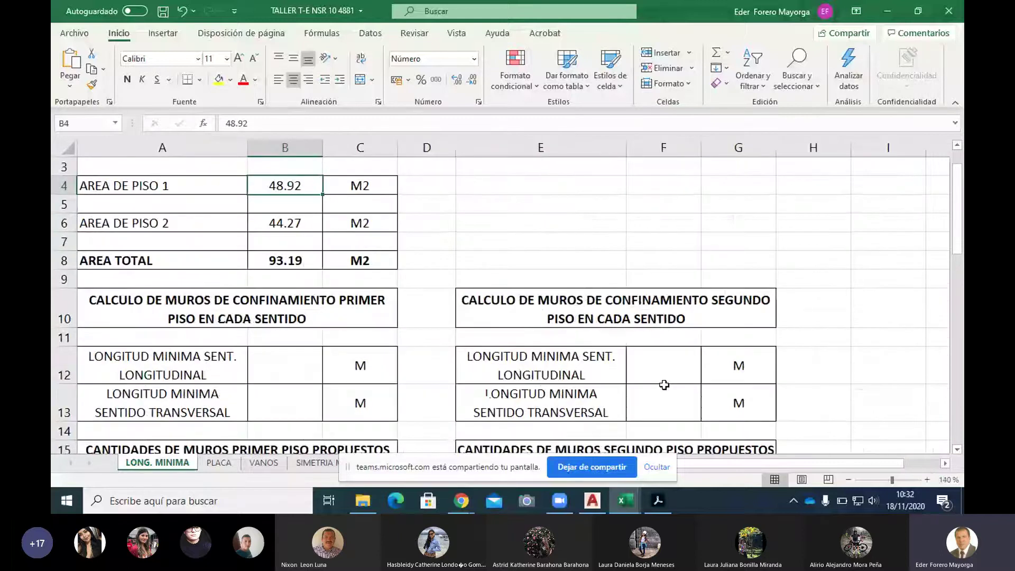
scroll(664, 384, "up", 1)
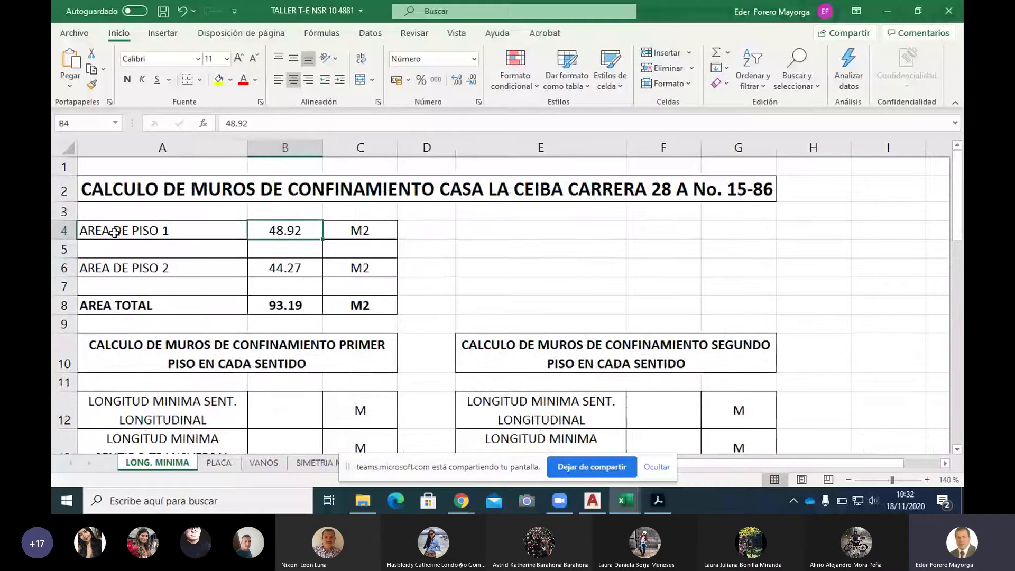
left_click(848, 480)
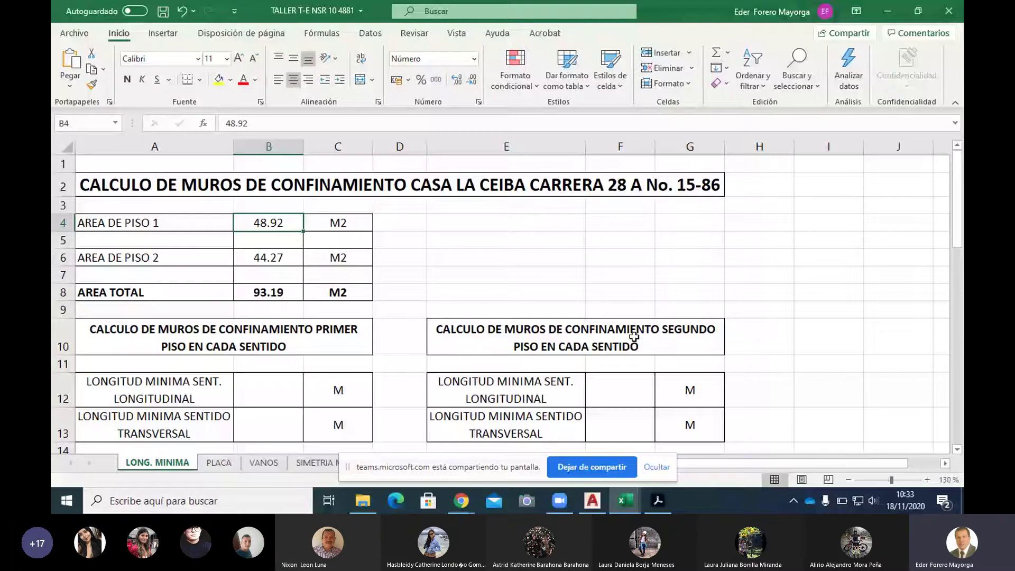
Enter +30*93,19/120 as the first-floor minimum wall length in the longitudinal direction.
left_click(279, 392)
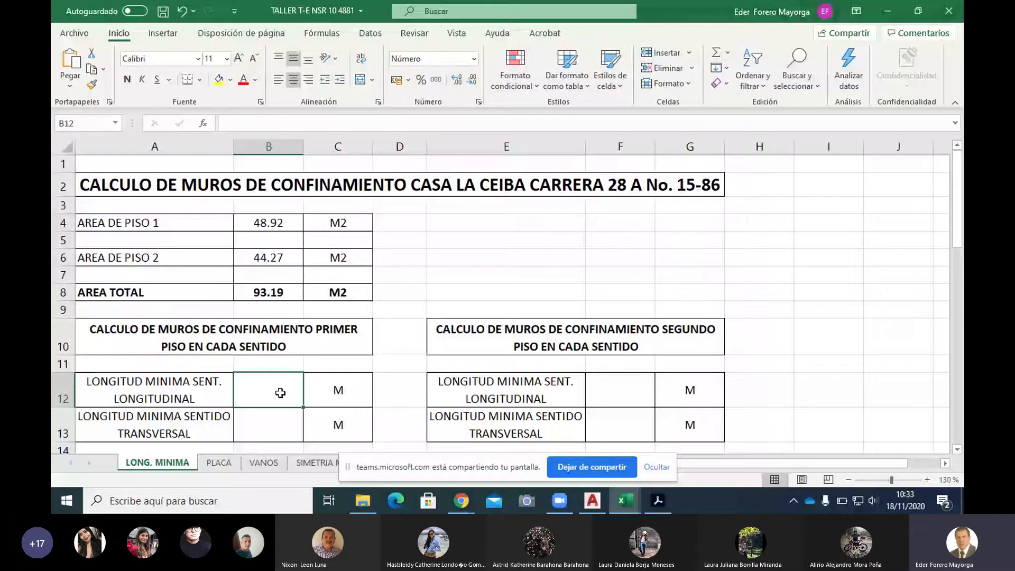
type("*")
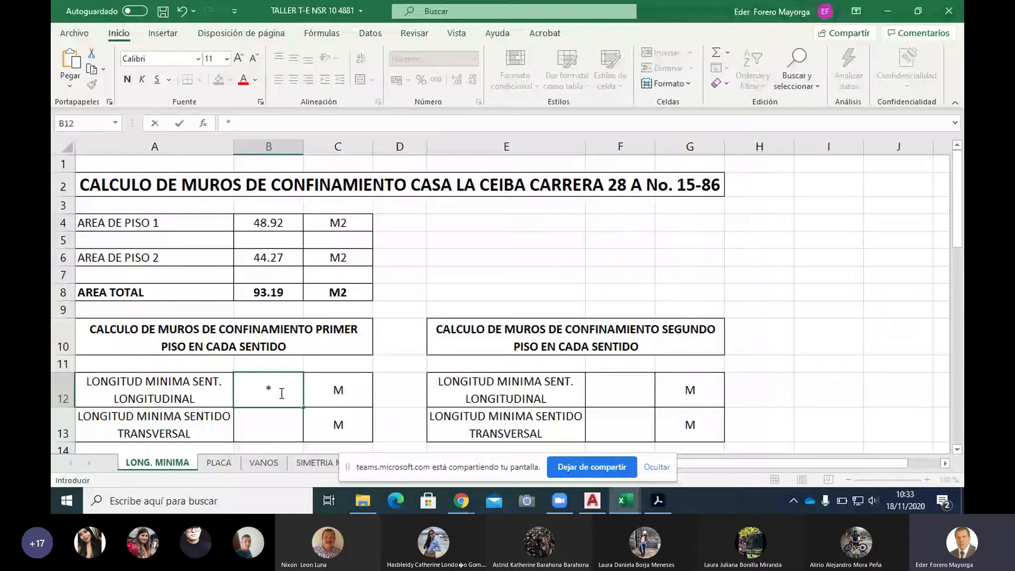
key("BackSpace")
type("+")
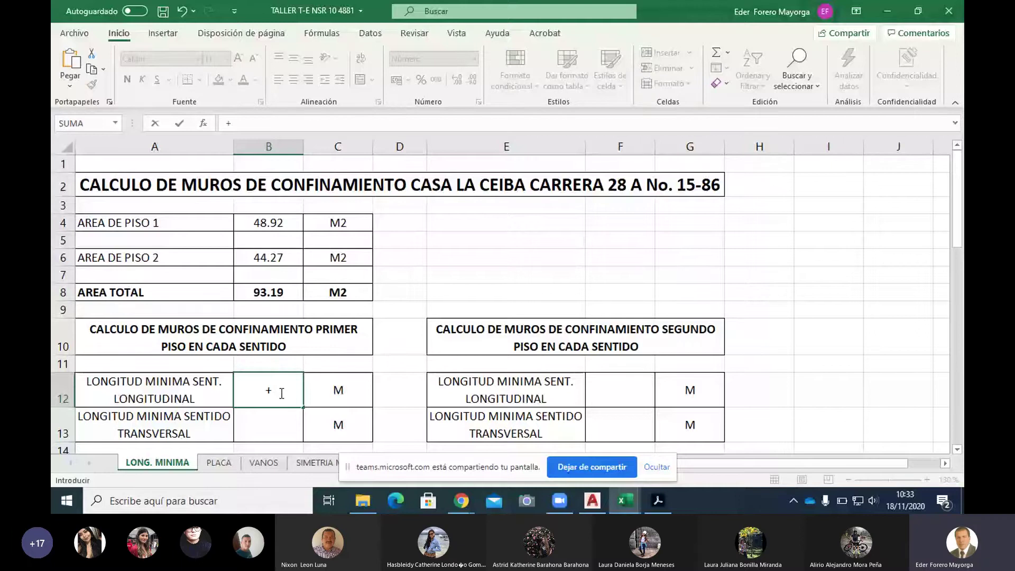
type("30*")
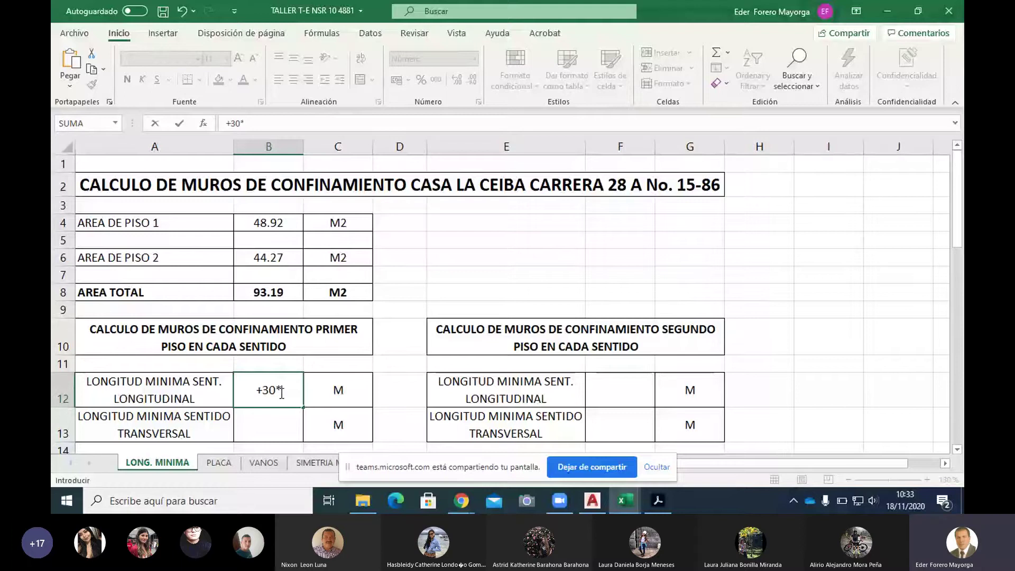
type("93,")
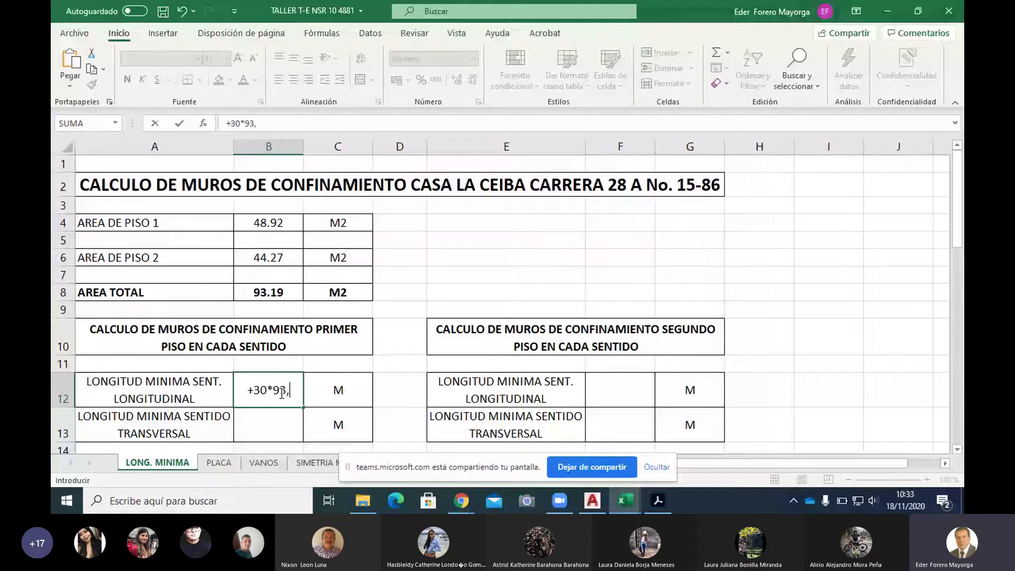
type("19")
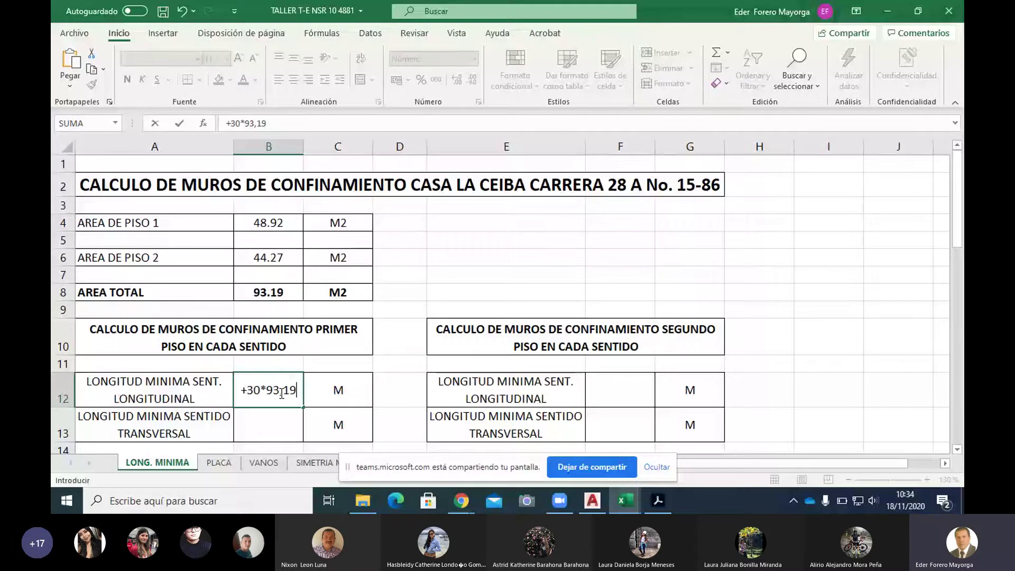
type("/12")
type("0")
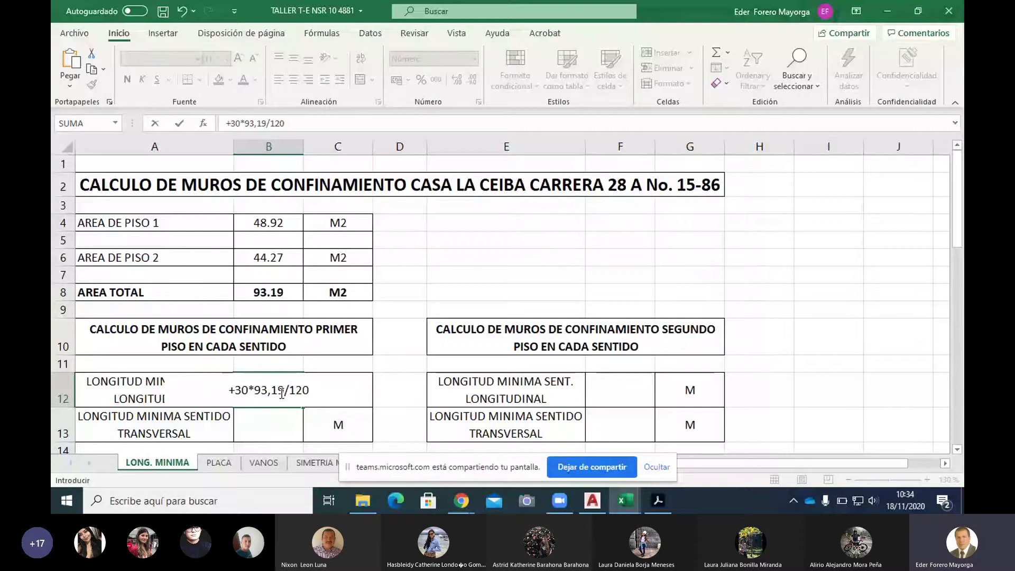
key("Return")
key("Return")
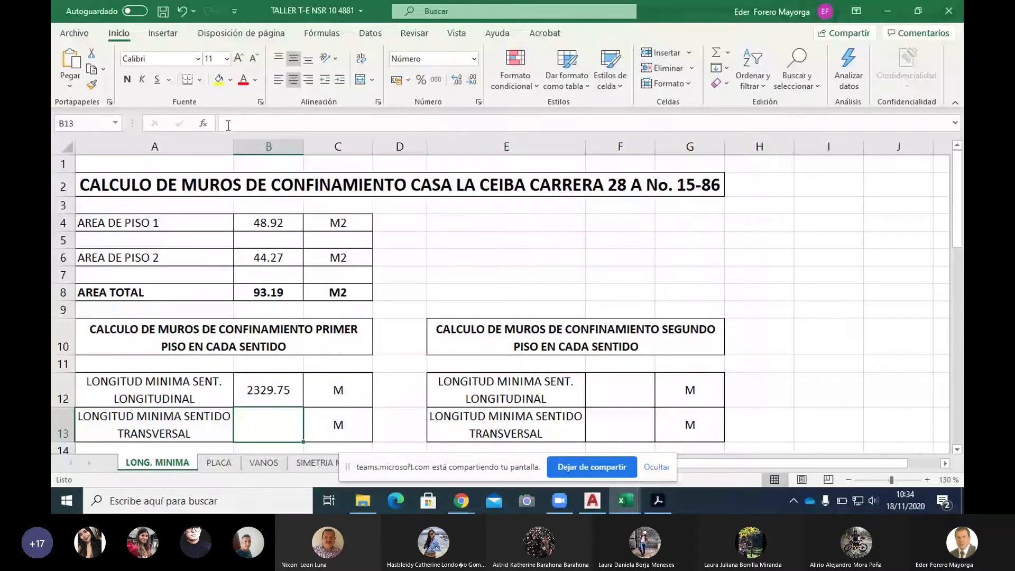
Replace the first-floor longitudinal minimum length formula with =30*93,19 and accept Excel's proposed correction.
key("Up")
left_click(241, 125)
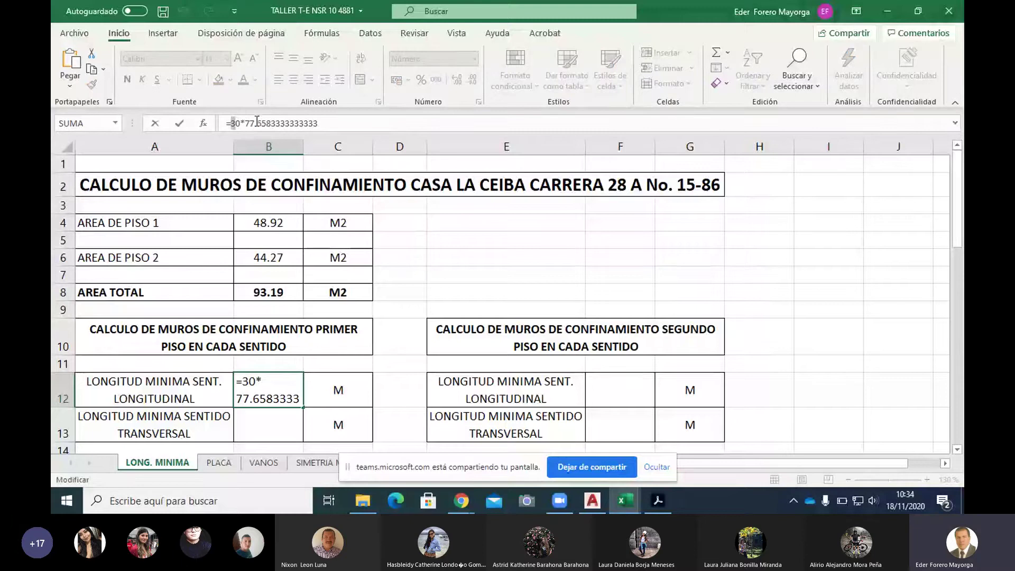
left_click_drag(226, 123, 336, 123)
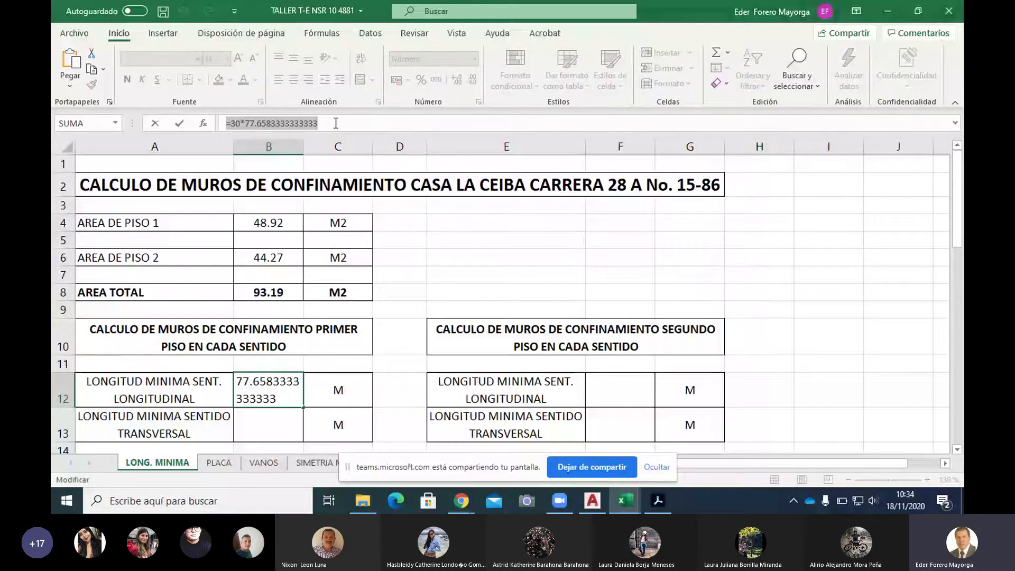
type("*")
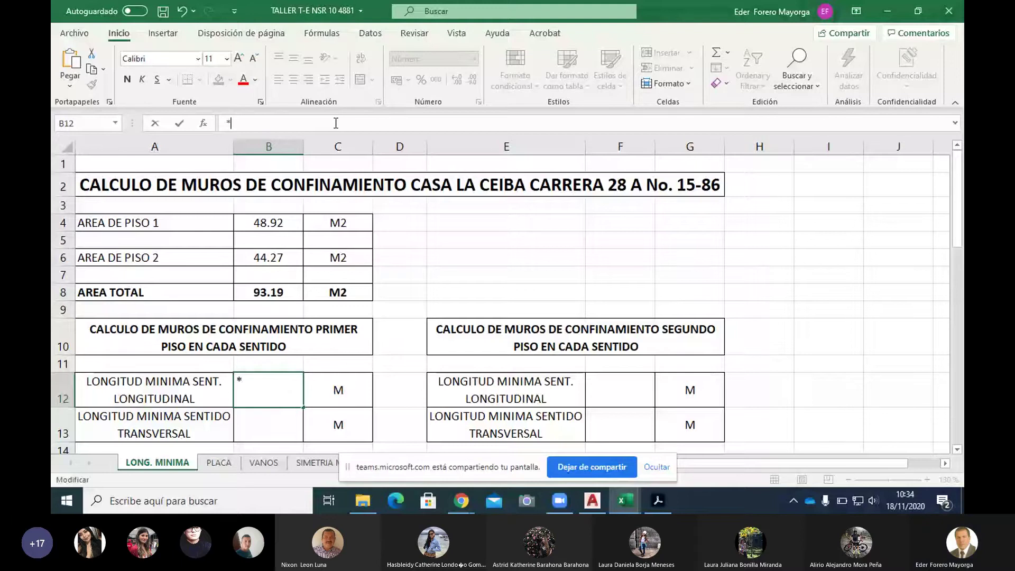
key("BackSpace")
type("=30")
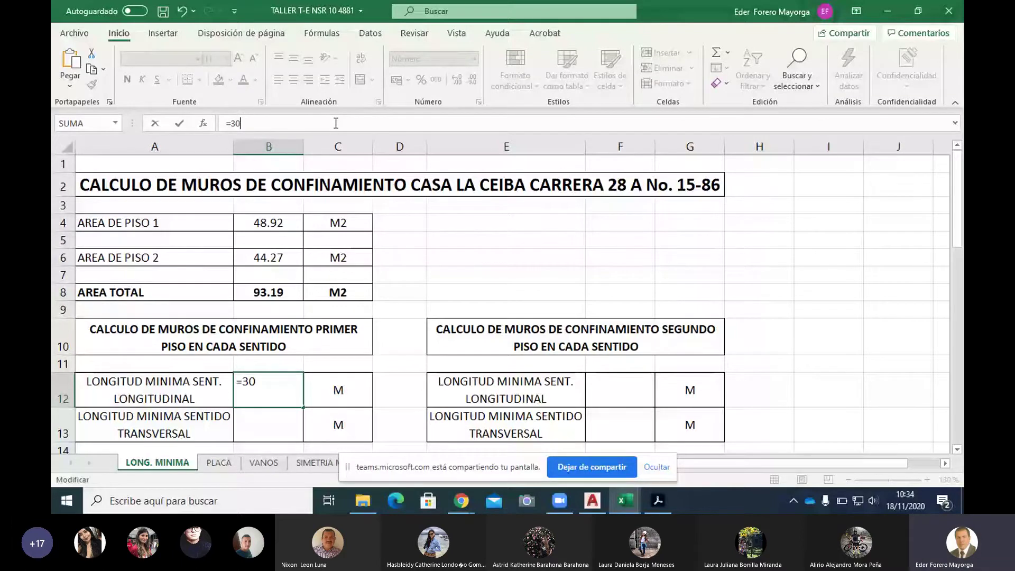
type("*93,")
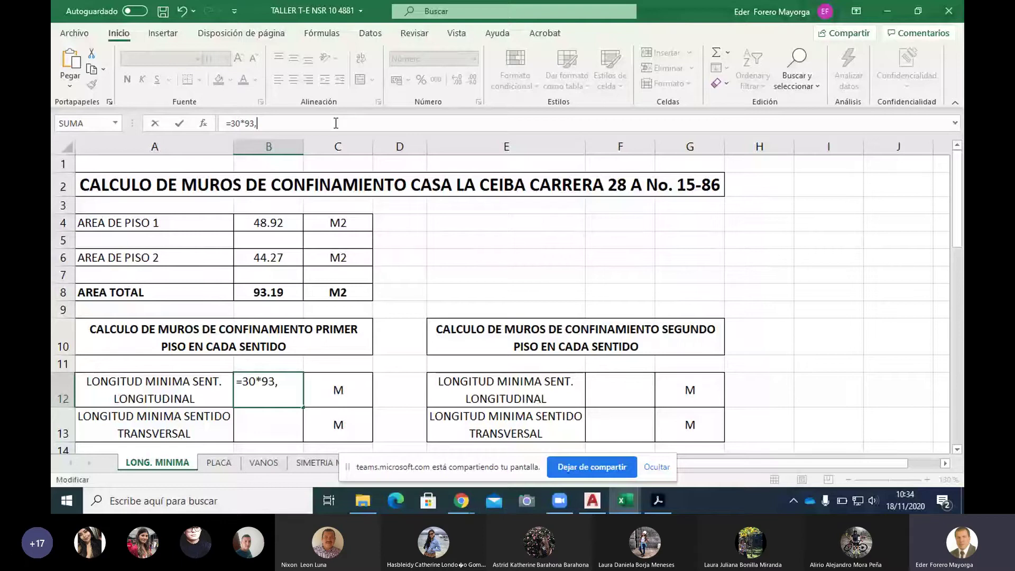
type("19")
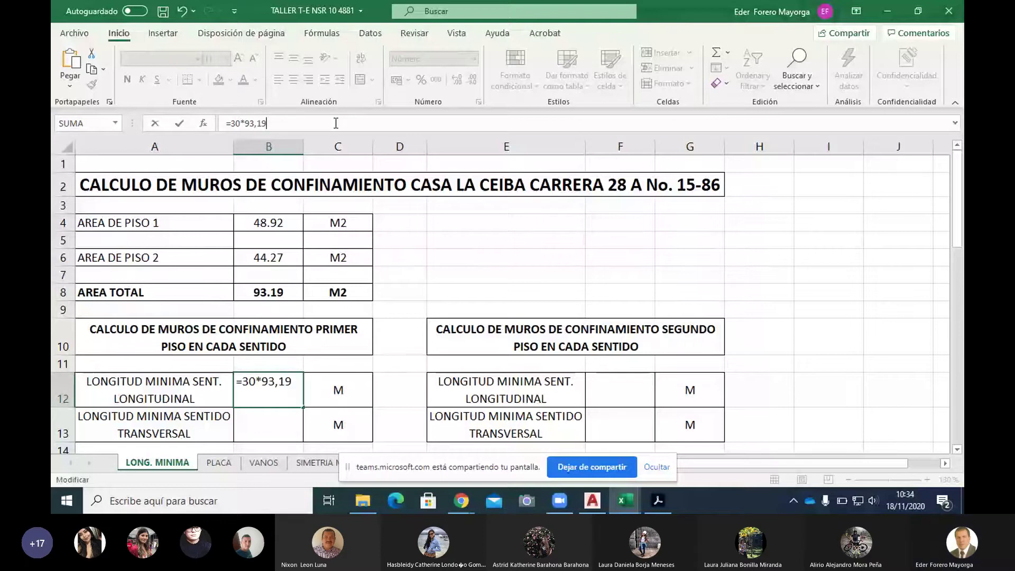
key("Return")
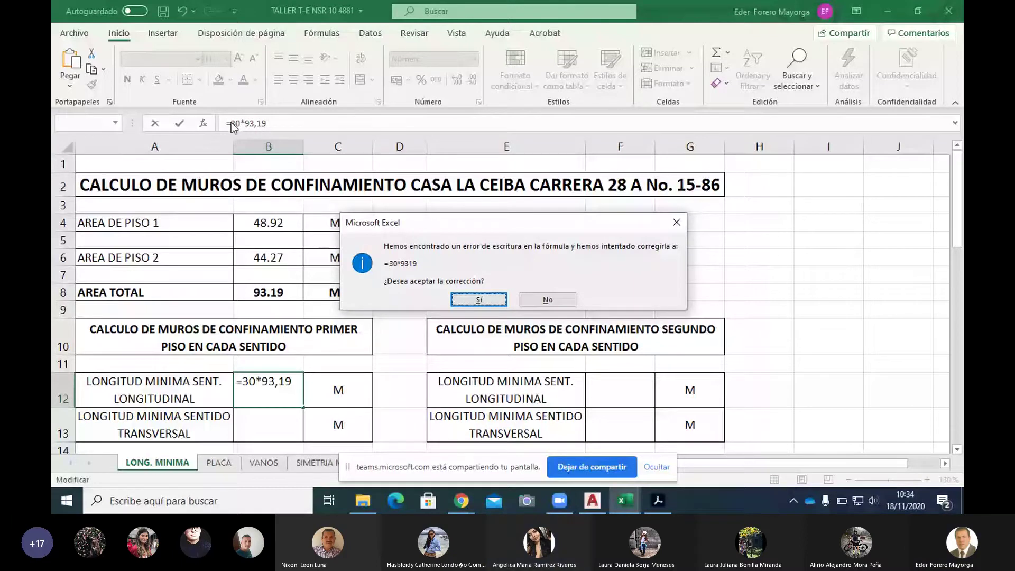
key("Return")
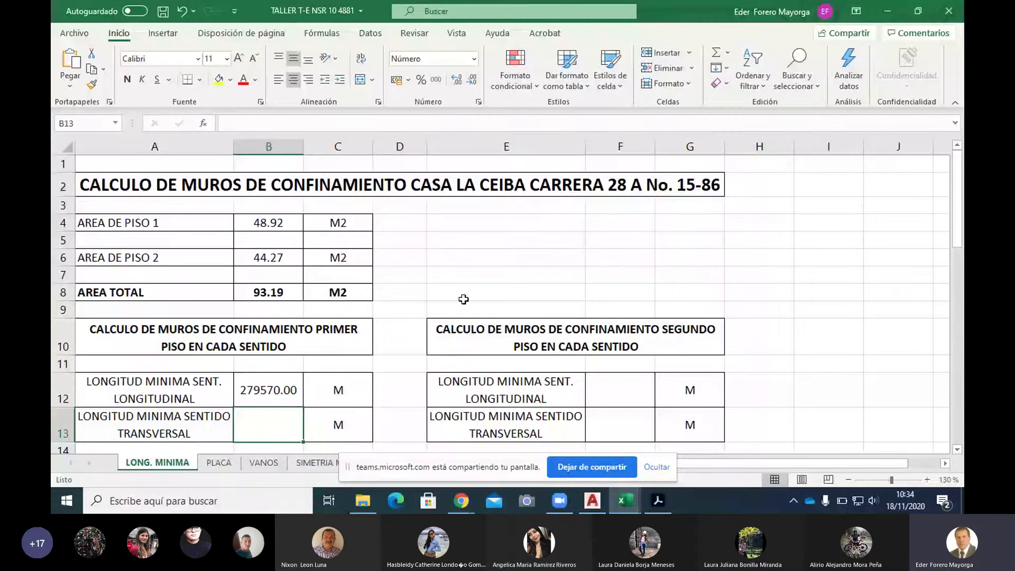
Enter +30*93,19 as the first-floor transverse minimum wall length and accept Excel's proposed correction.
left_click(233, 124)
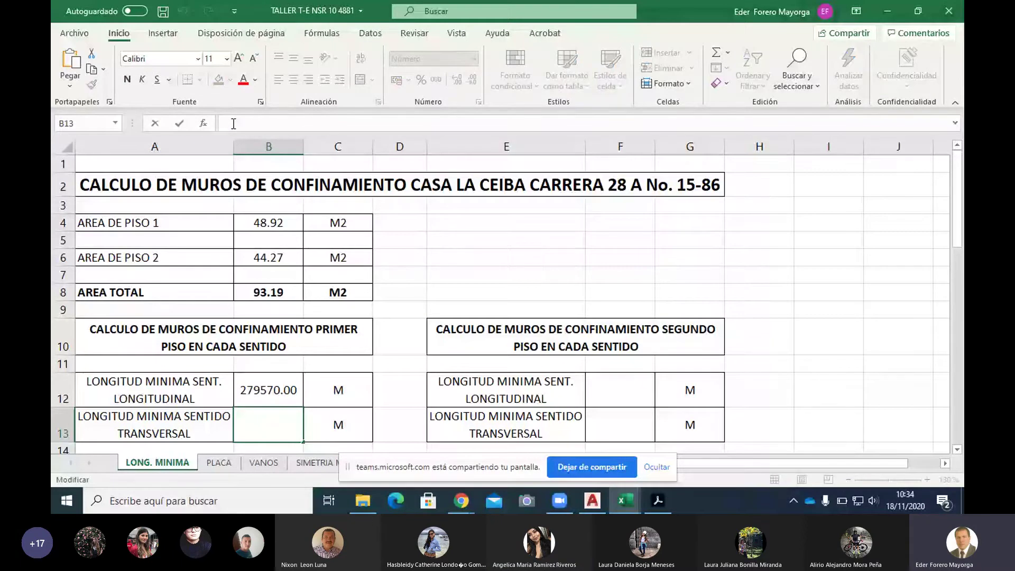
type("+")
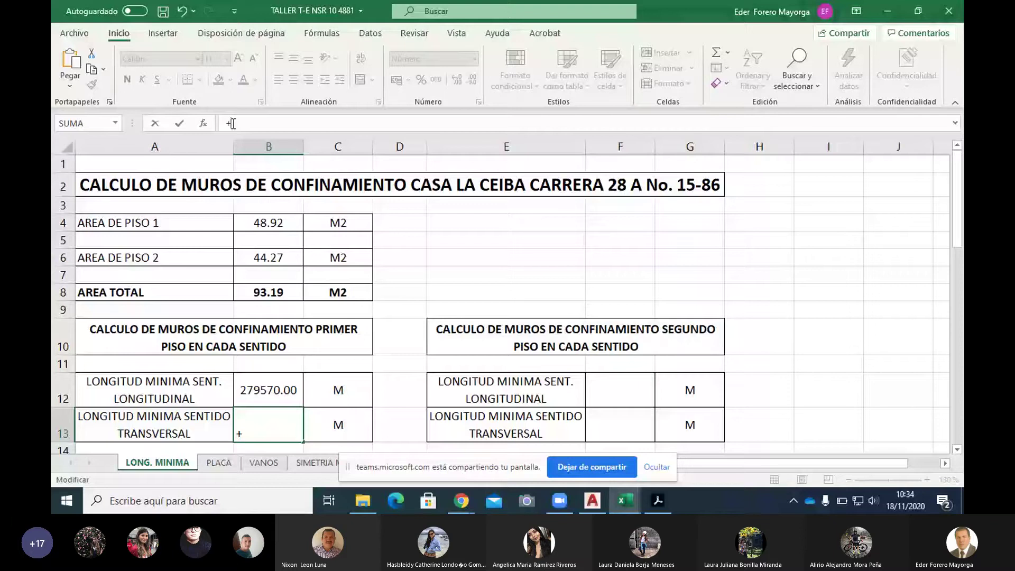
type("30*93,1")
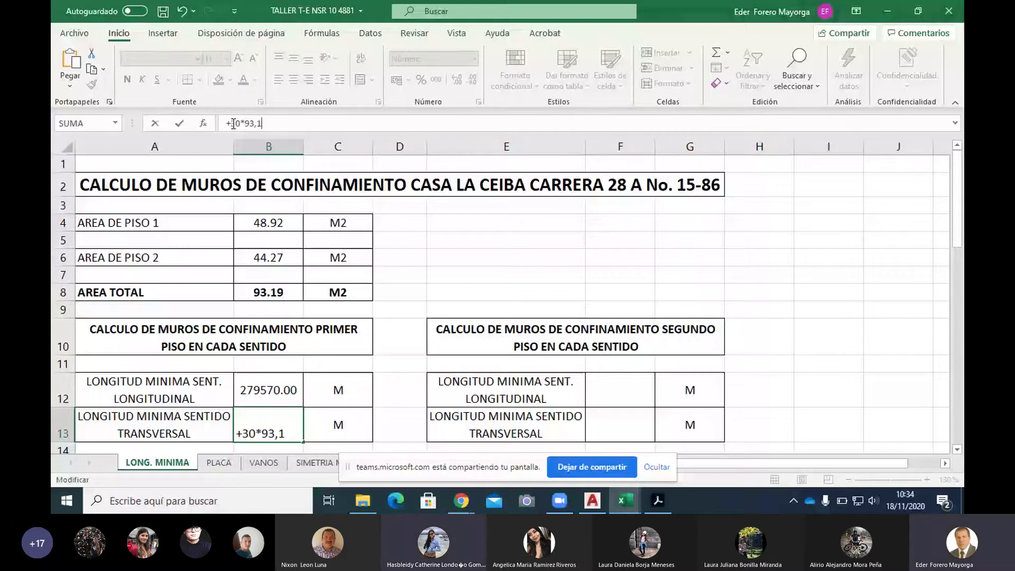
type("9")
key("Return")
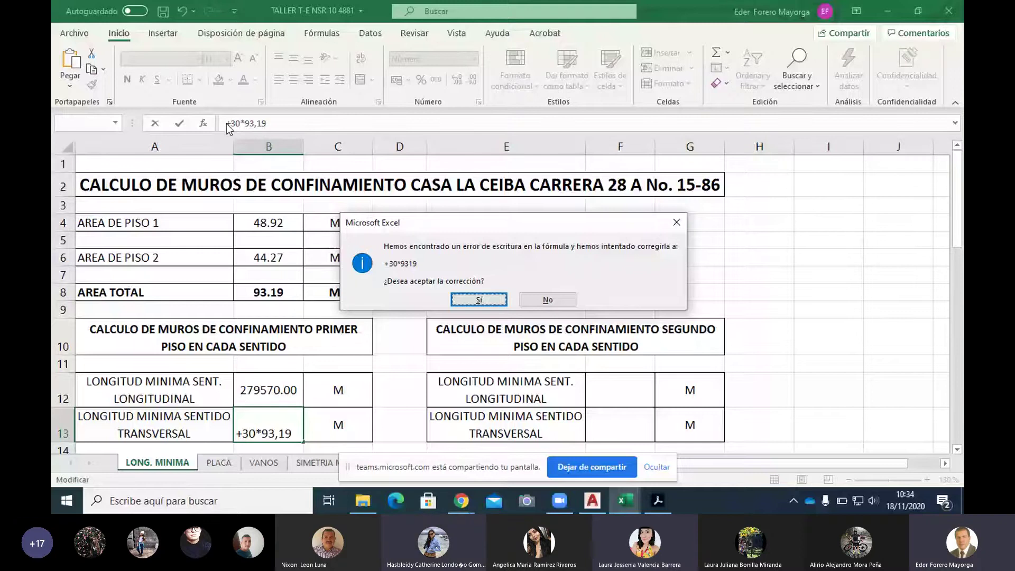
left_click(479, 299)
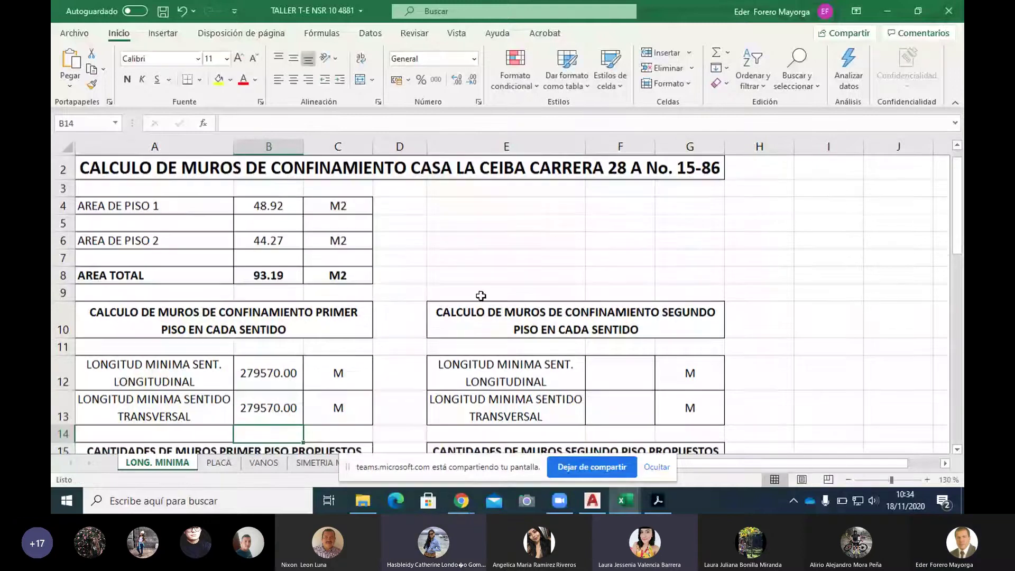
Try to rewrite the first-floor longitudinal minimum length formula as +(30*93,19)/120.
left_click(242, 374)
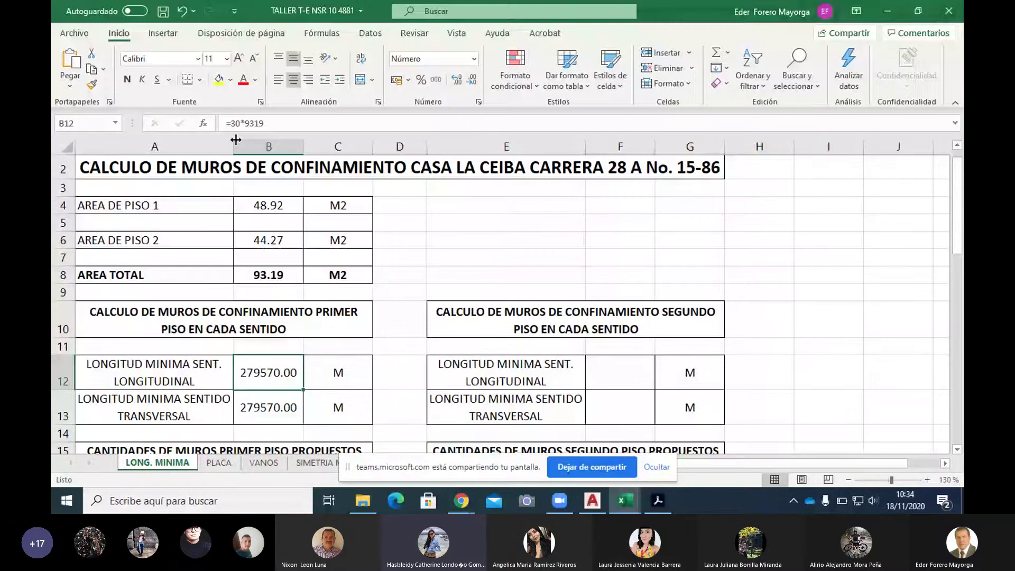
left_click(232, 124)
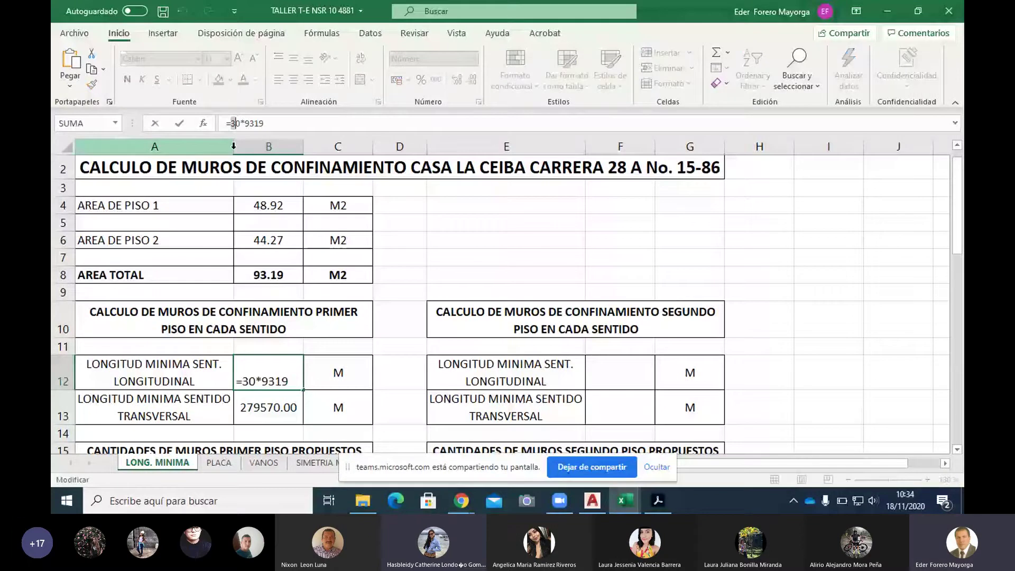
key("BackSpace")
key("BackSpace")
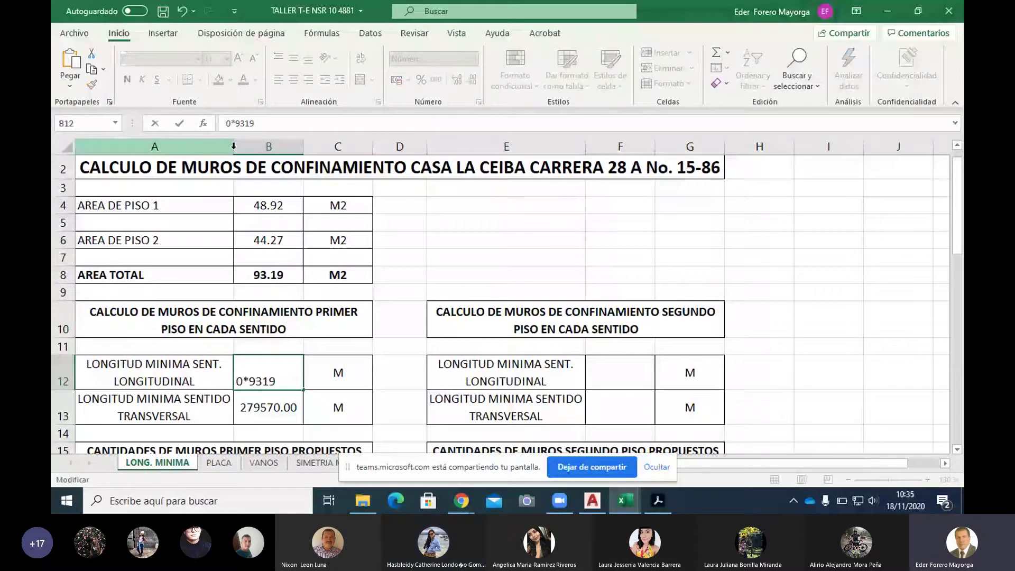
type("+(3")
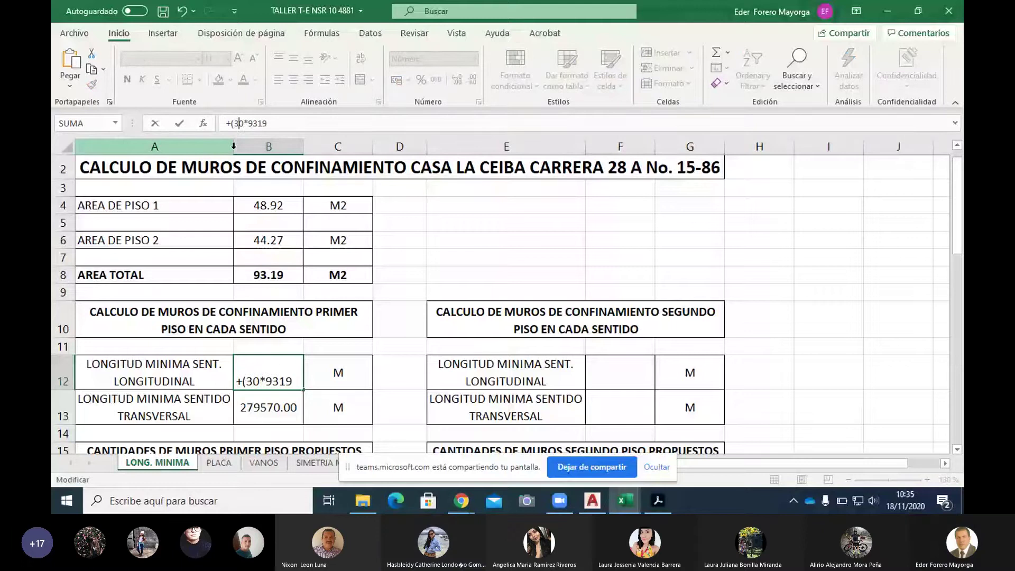
type("0*")
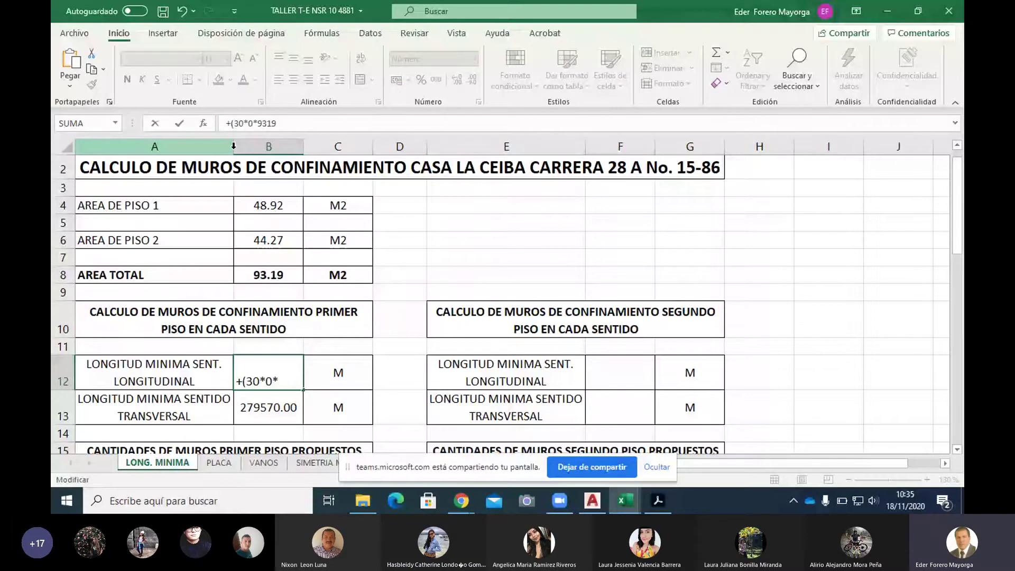
type("93,19)")
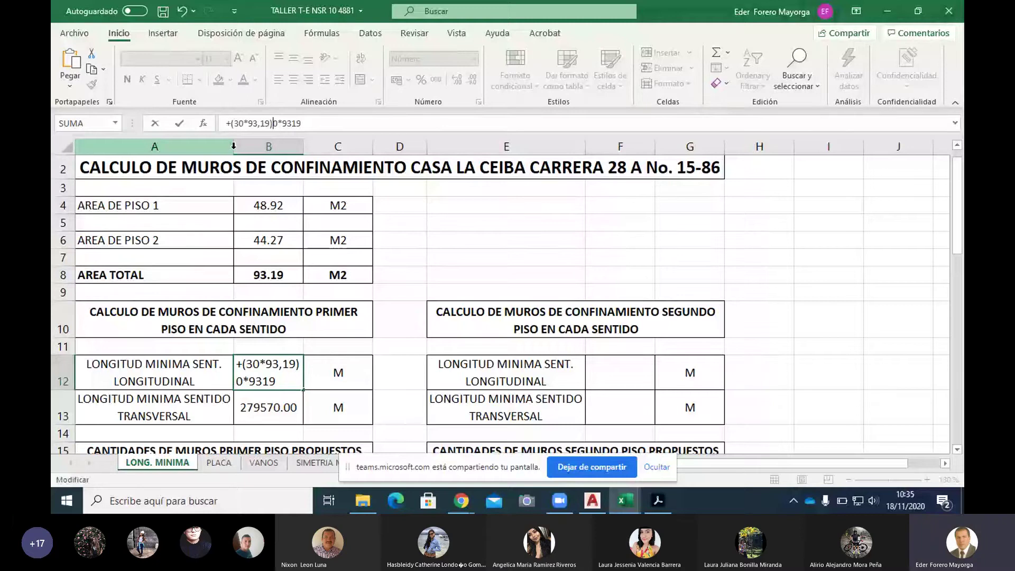
type("/12")
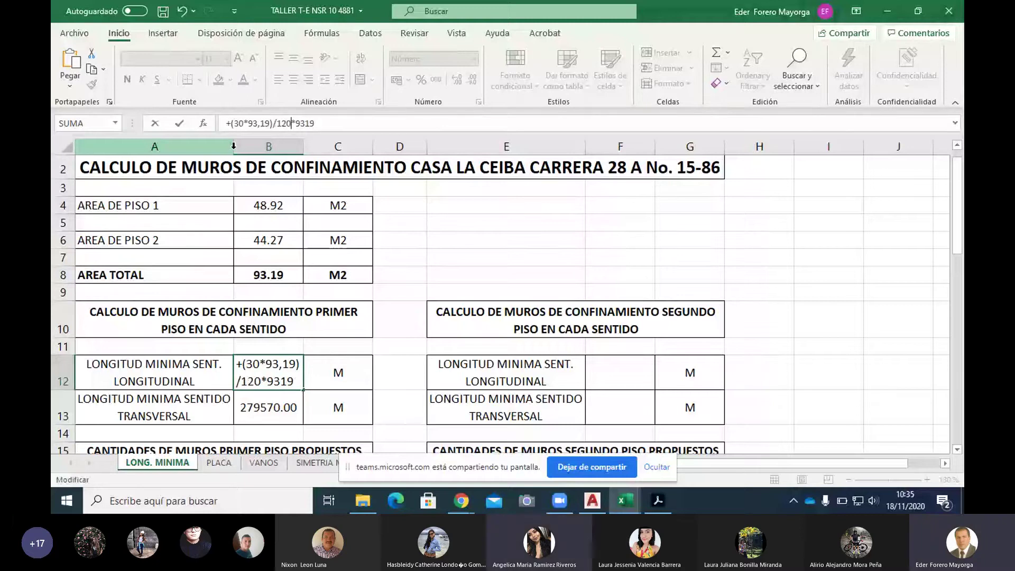
key("Delete")
key("Delete")
key("Delete")
key("Delete")
key("Delete")
key("Return")
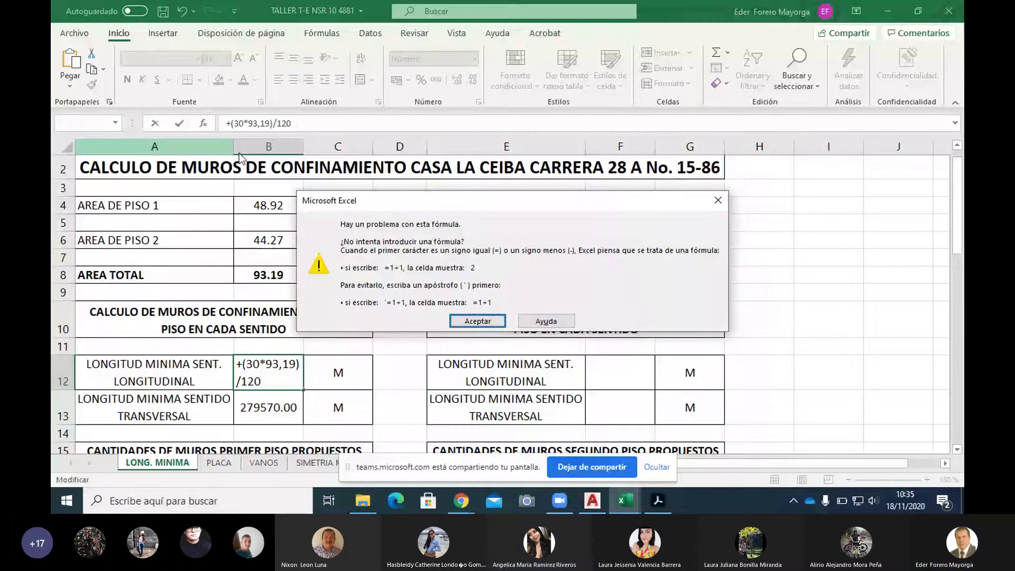
key("Return")
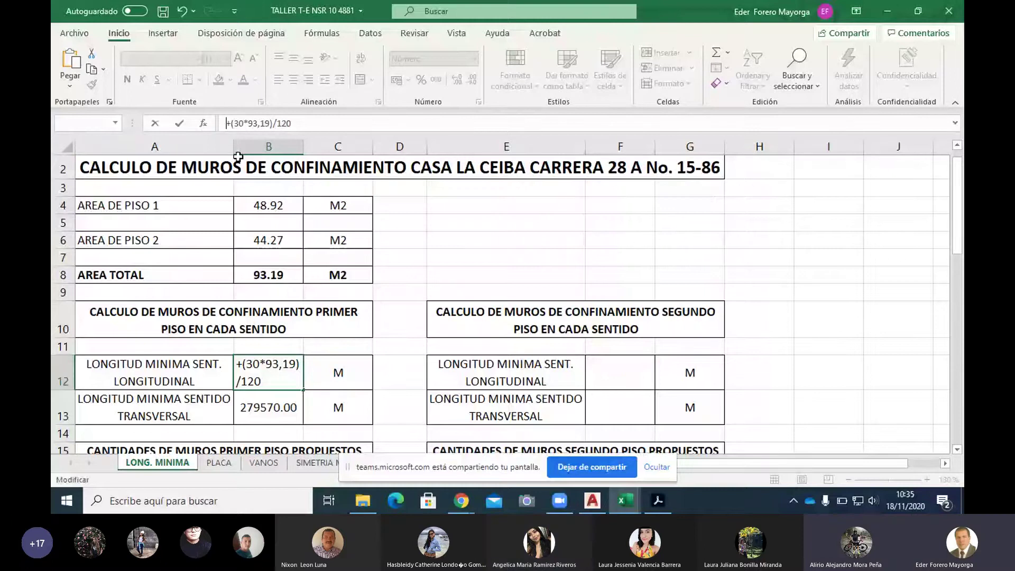
Try to enter the first-floor longitudinal minimum length formula as =(30*93,19)/120.
type("=")
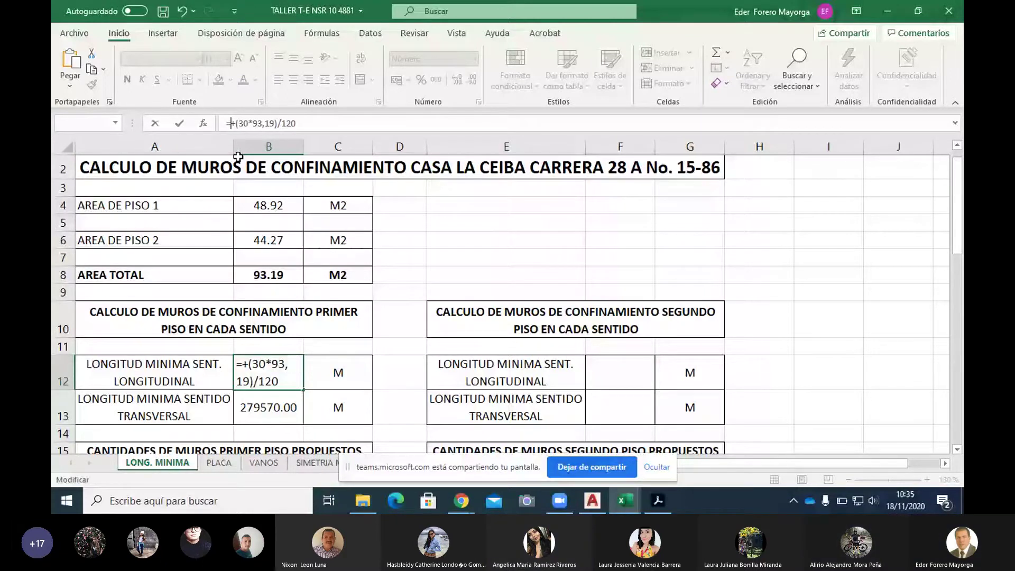
key("Delete")
key("Return")
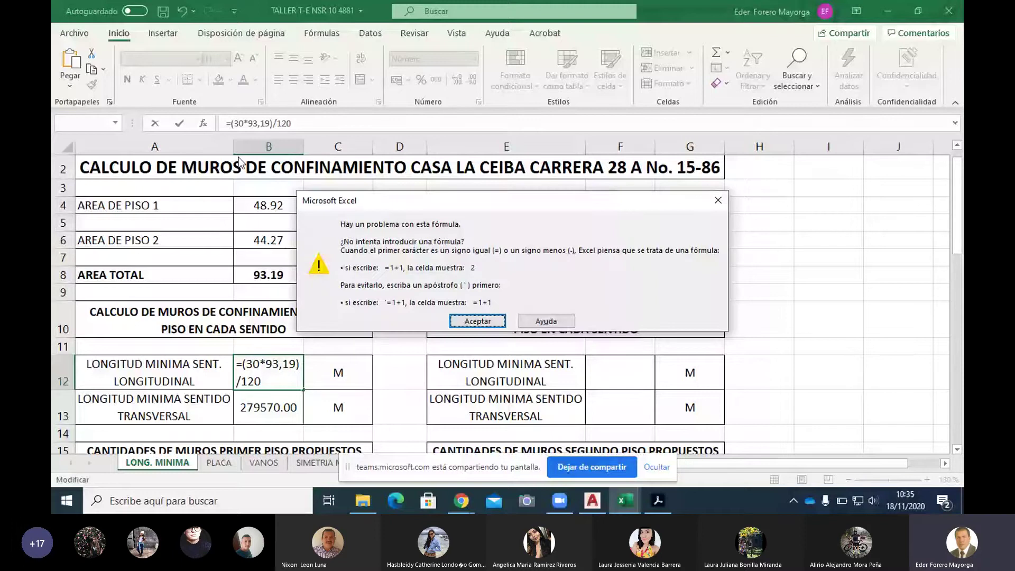
left_click(487, 322)
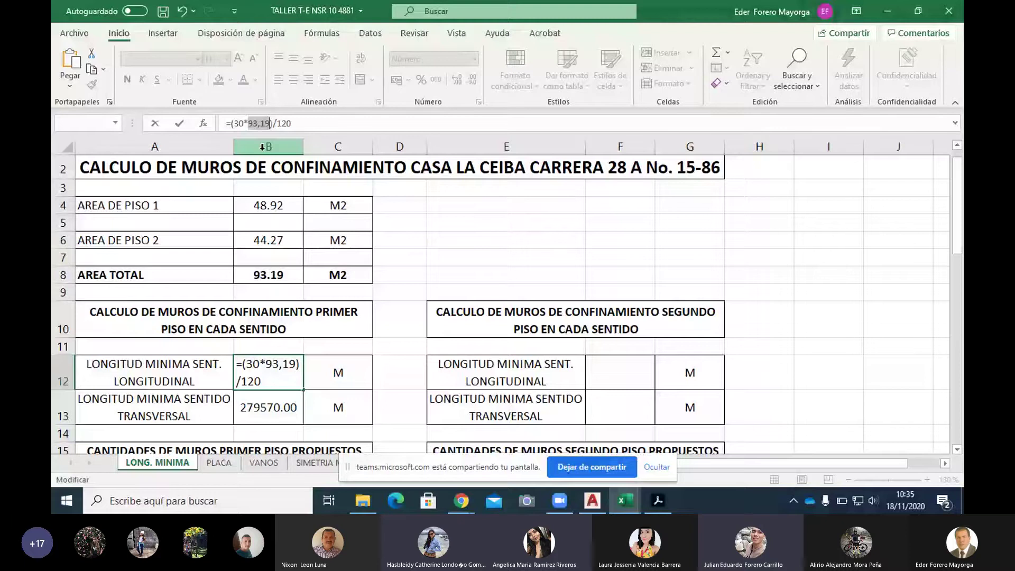
Replace the decimal comma with a point so the first-floor longitudinal minimum length formula reads =(30*93.19)/120.
left_click(258, 124)
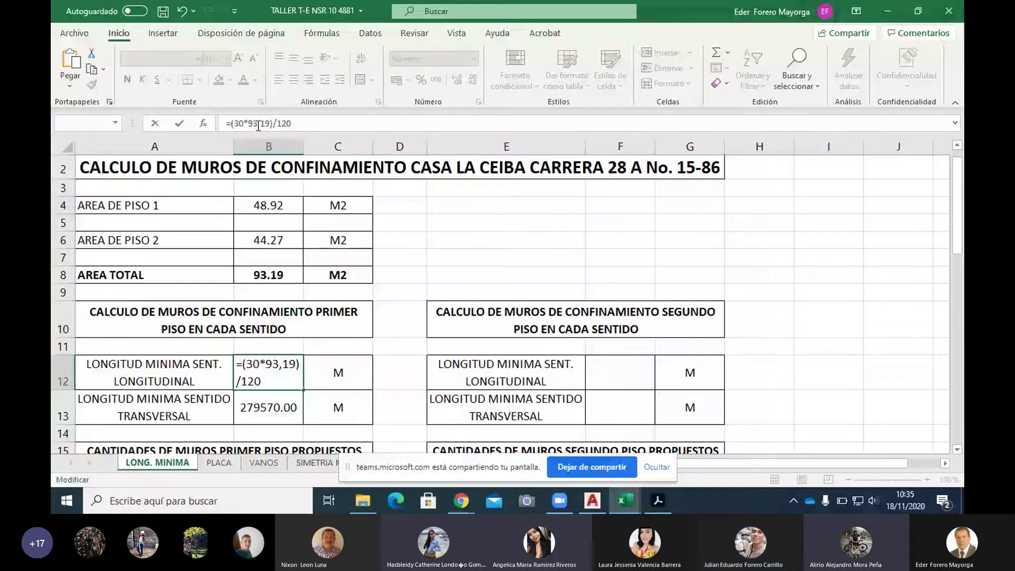
key("BackSpace")
type(".")
key("Return")
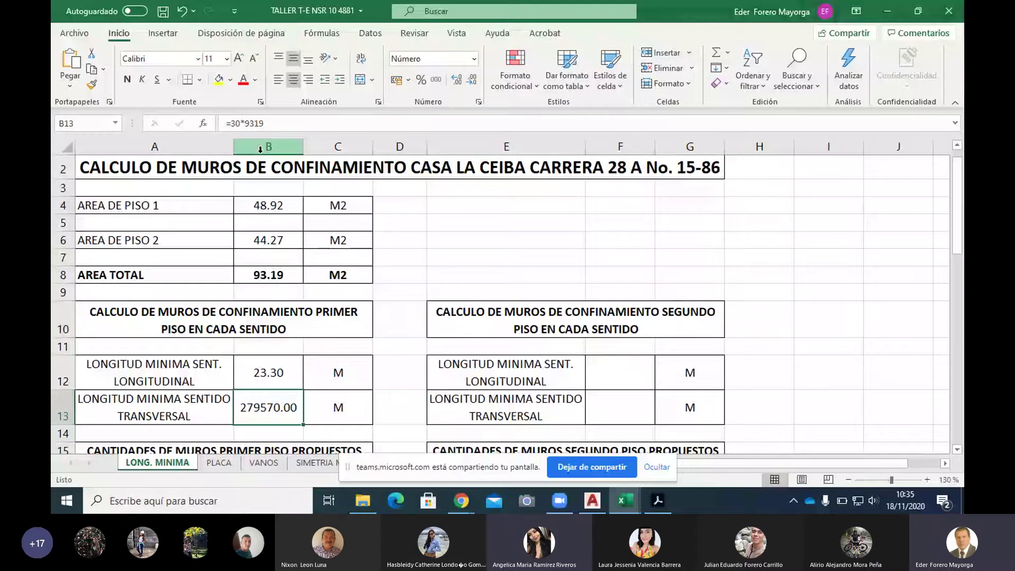
key("Up")
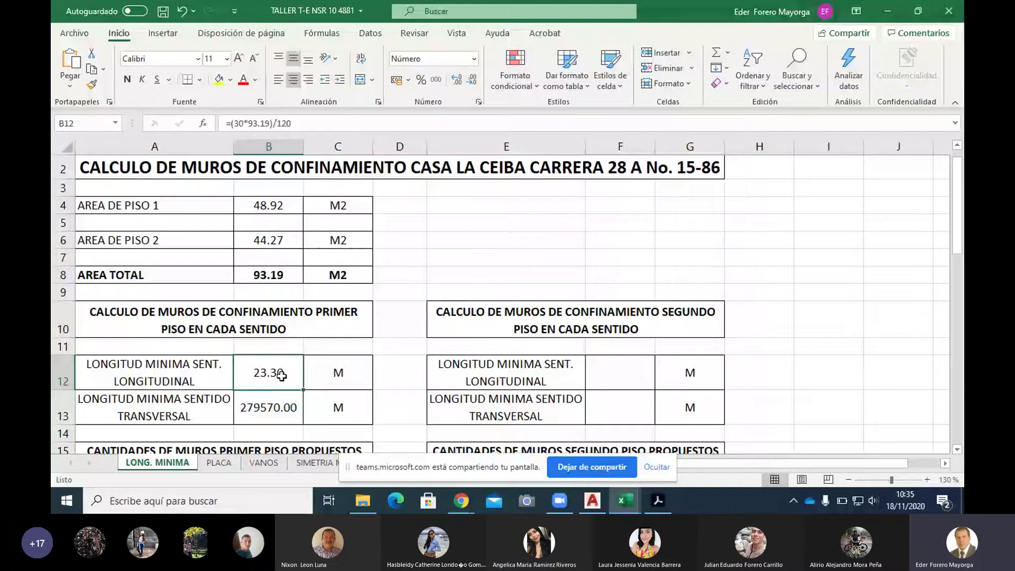
Copy the first-floor longitudinal minimum length formula into the first-floor transverse minimum length cell.
left_click(278, 406)
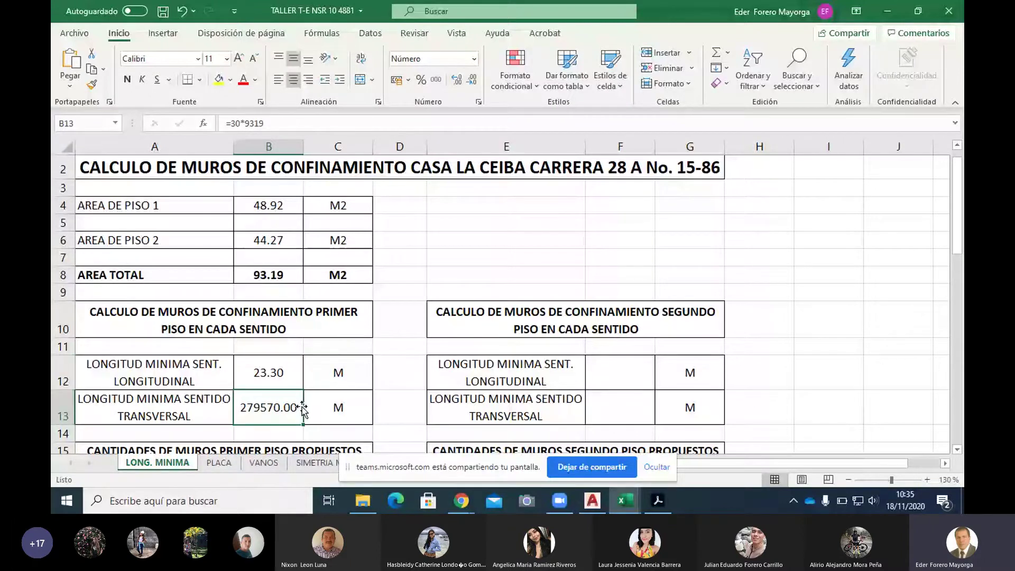
left_click(267, 377)
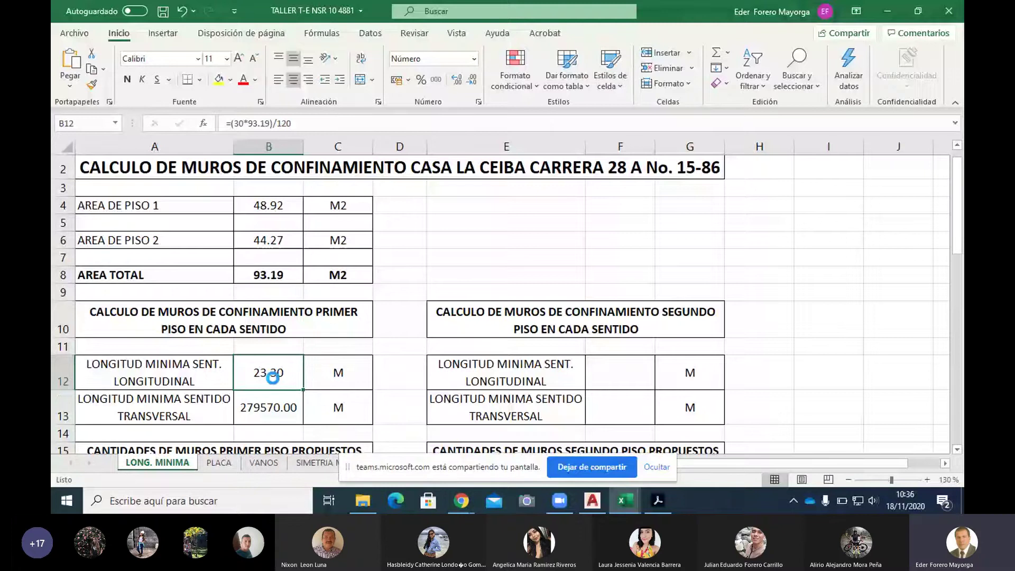
type("Join Microsoft Teams Meeting Learn more about Teams")
left_click(181, 11)
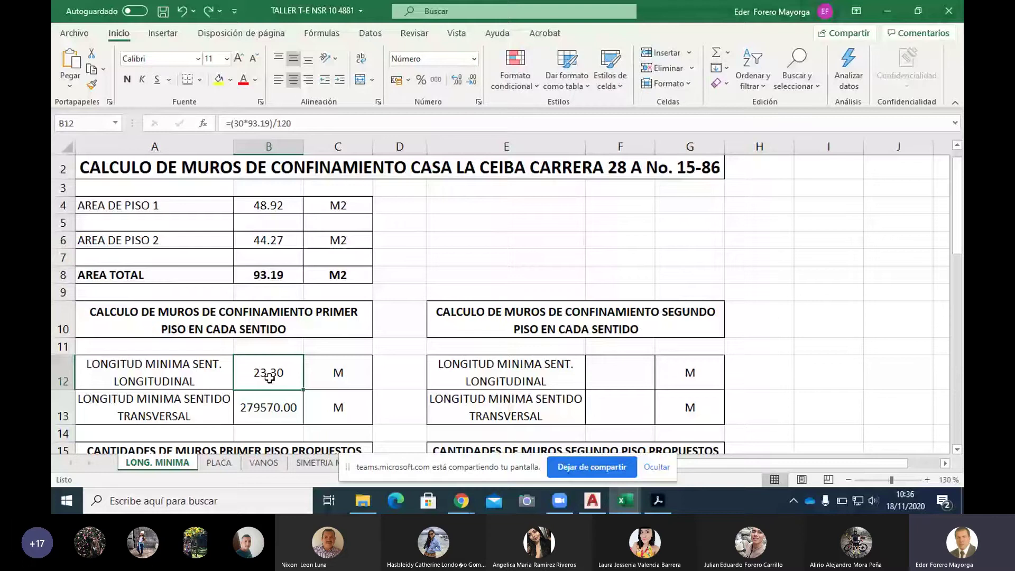
left_click(291, 410)
key("Return")
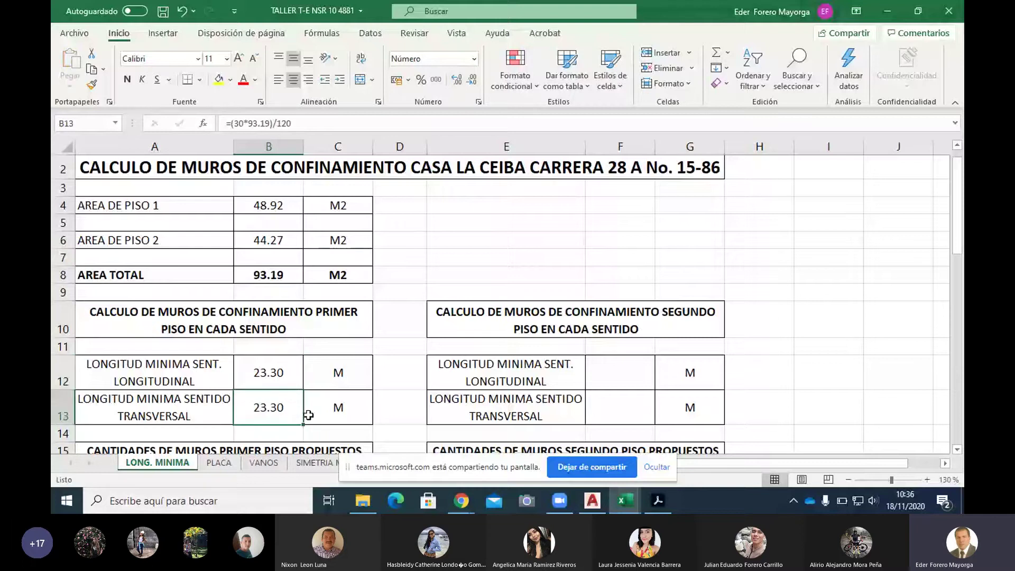
Copy the first-floor longitudinal minimum length formula into the second-floor longitudinal minimum length cell.
left_click(591, 377)
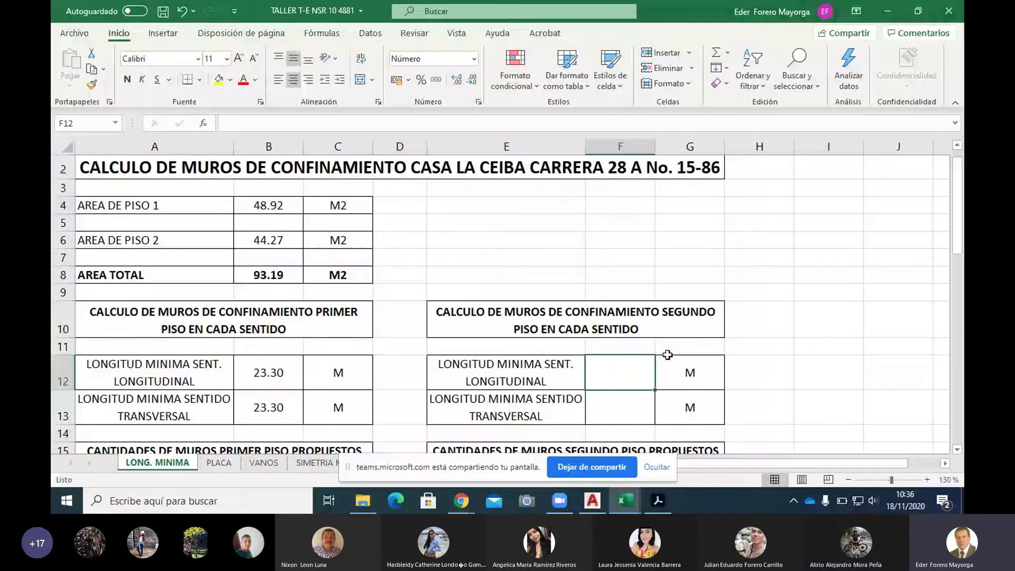
left_click(271, 378)
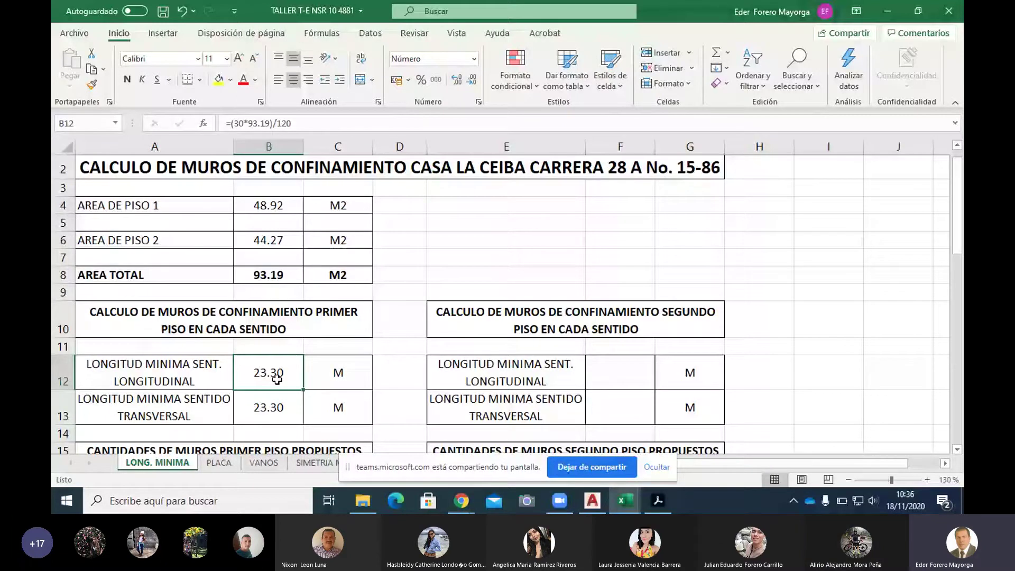
key("ctrl+c")
left_click(608, 373)
key("ctrl+v")
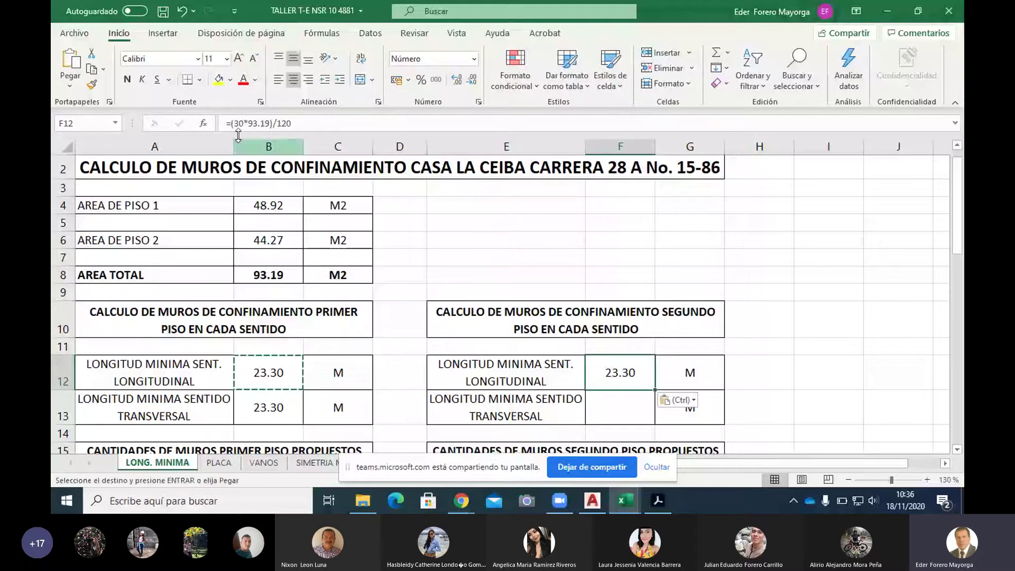
Change the area in the second-floor longitudinal formula to 44.27, giving =(30*44.27)/120.
left_click_drag(250, 120, 266, 120)
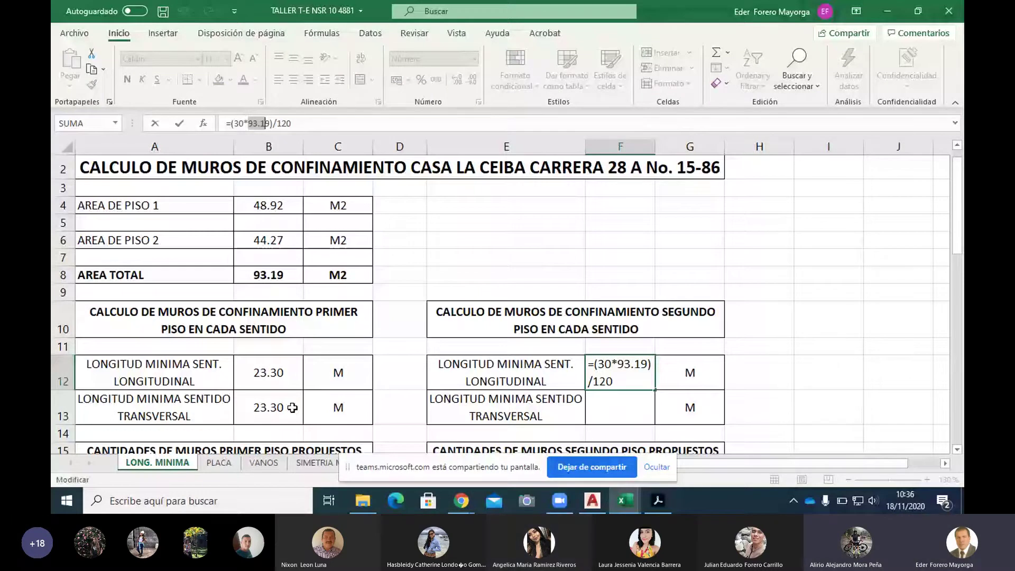
type("44.2")
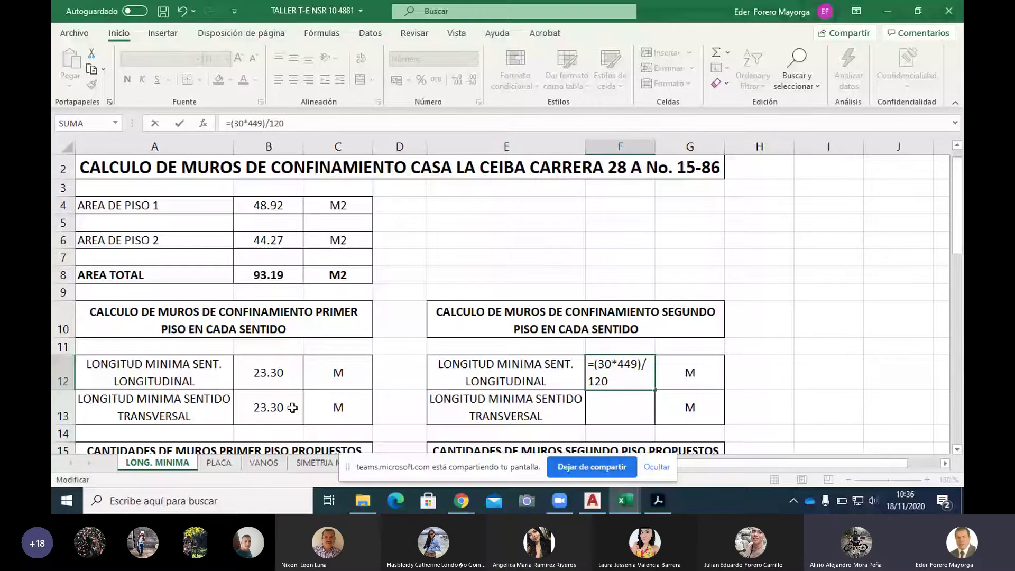
key("Delete")
type("7")
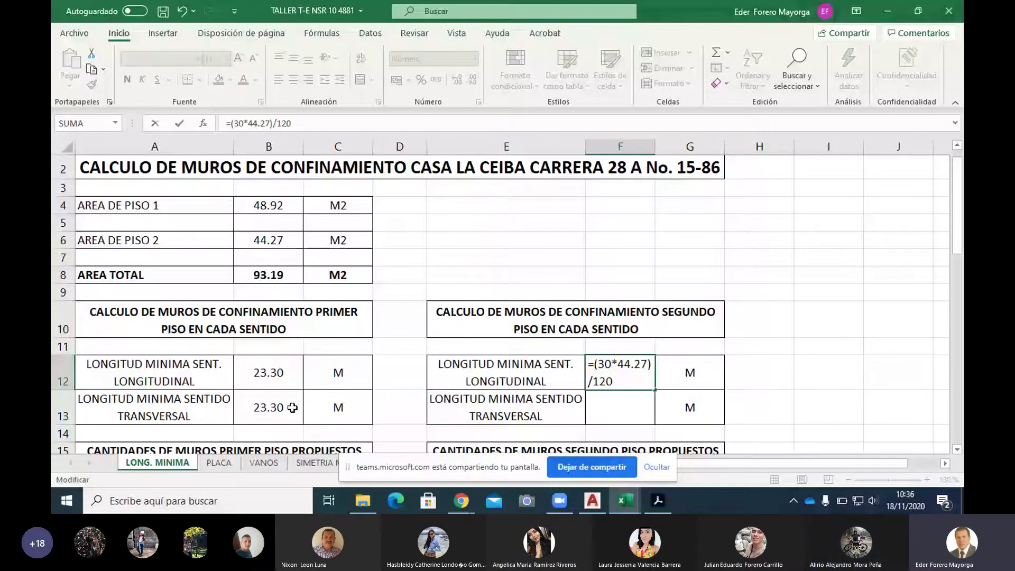
key("Return")
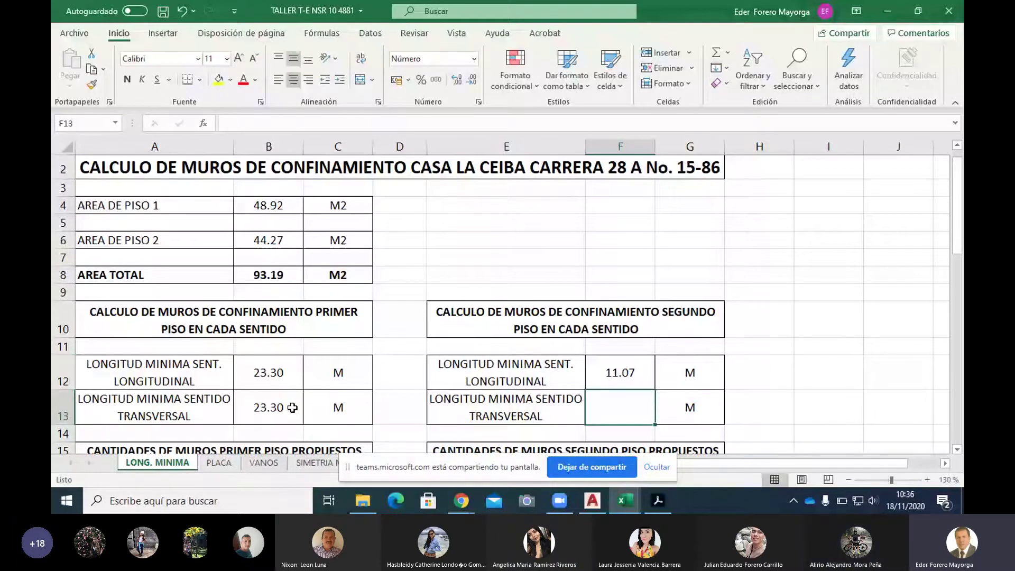
left_click(612, 374)
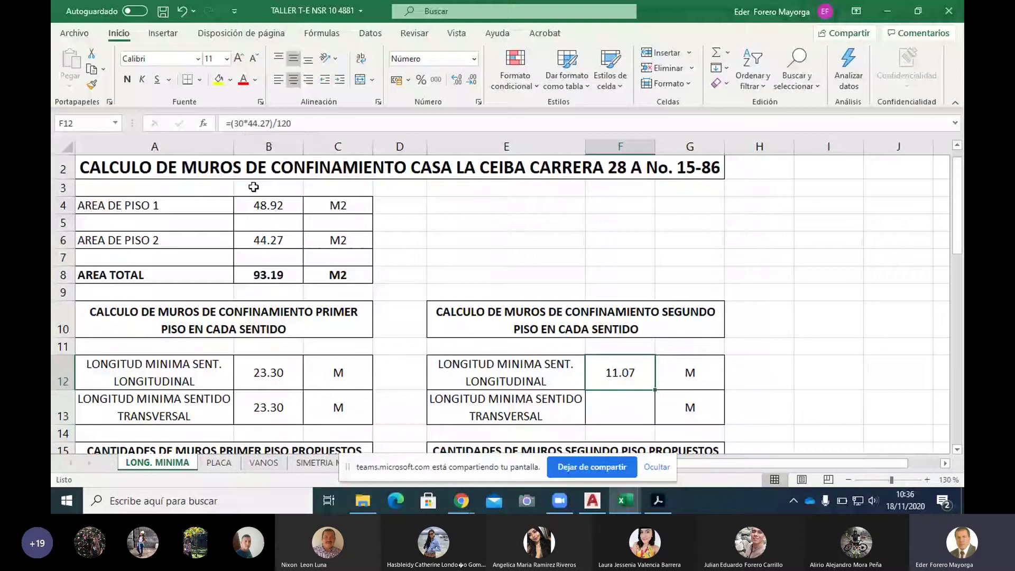
Rename the label AREA DE PISO 2 as AREA DE CUBIERTA.
left_click(99, 237)
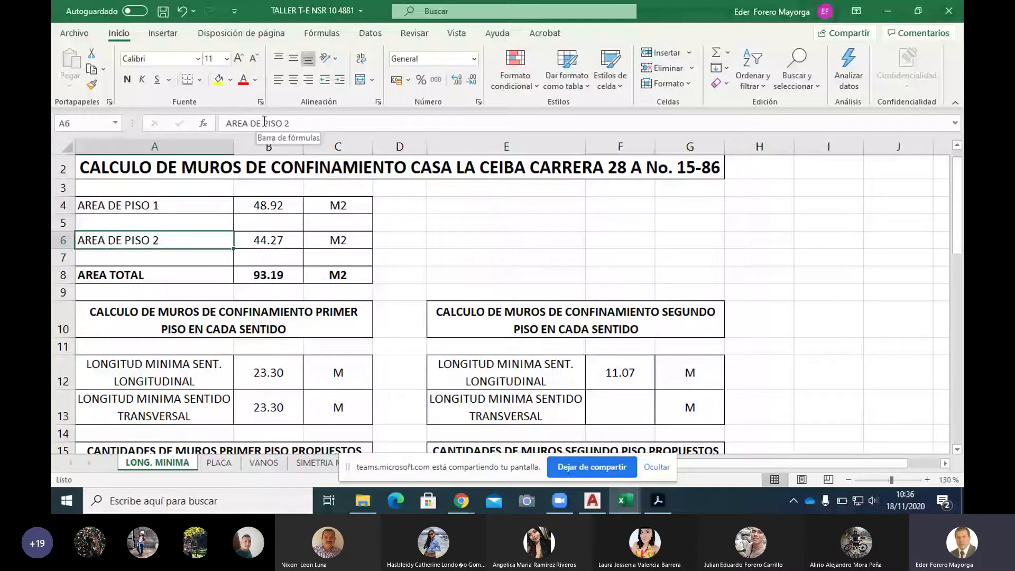
double_click(264, 123)
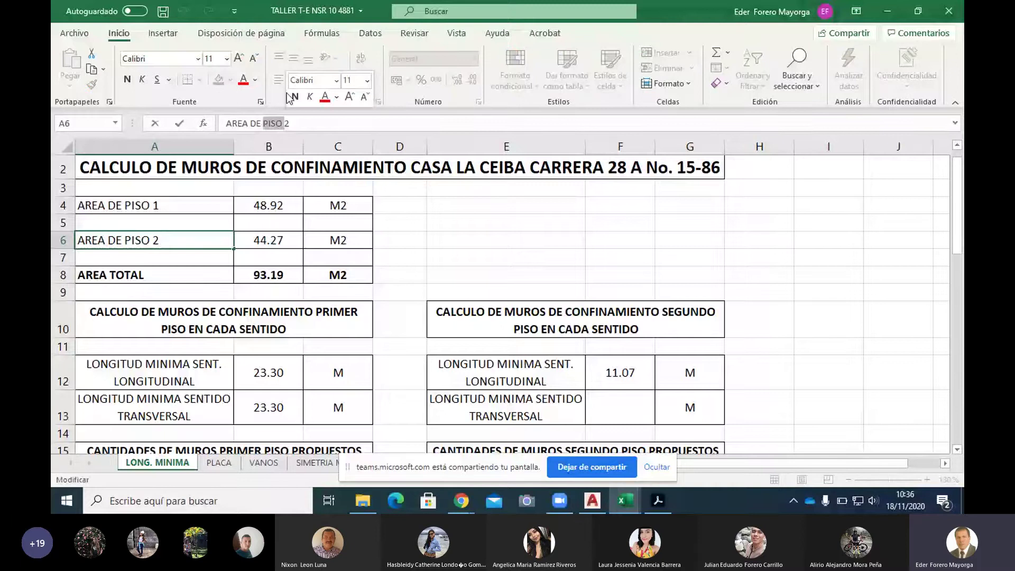
type("CUBIERTA")
key("Delete")
key("Delete")
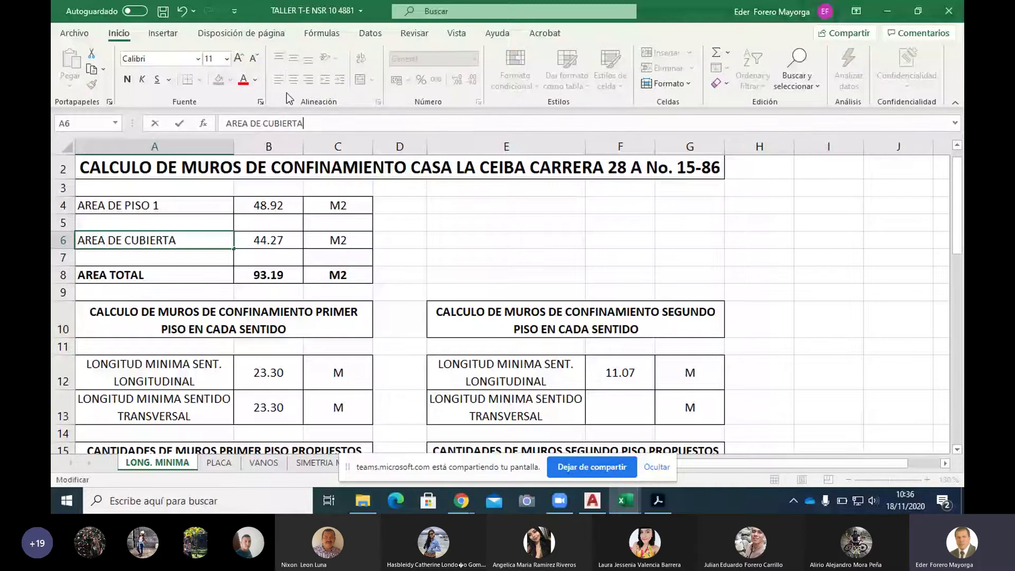
Rename the label AREA DE PISO 1 as AREA DE ENTREPISO and save the workbook.
left_click(115, 206)
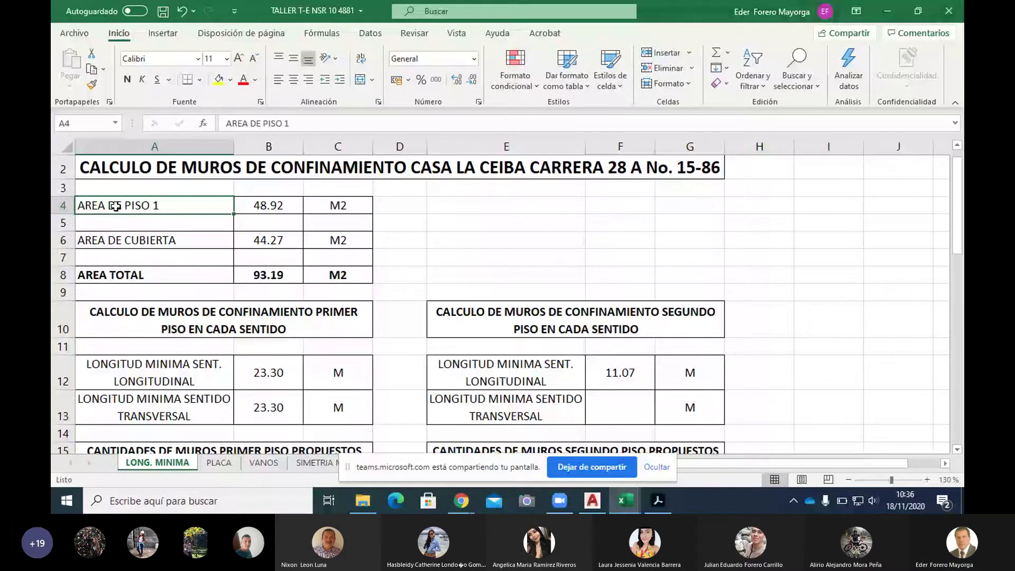
key("F2")
key("BackSpace")
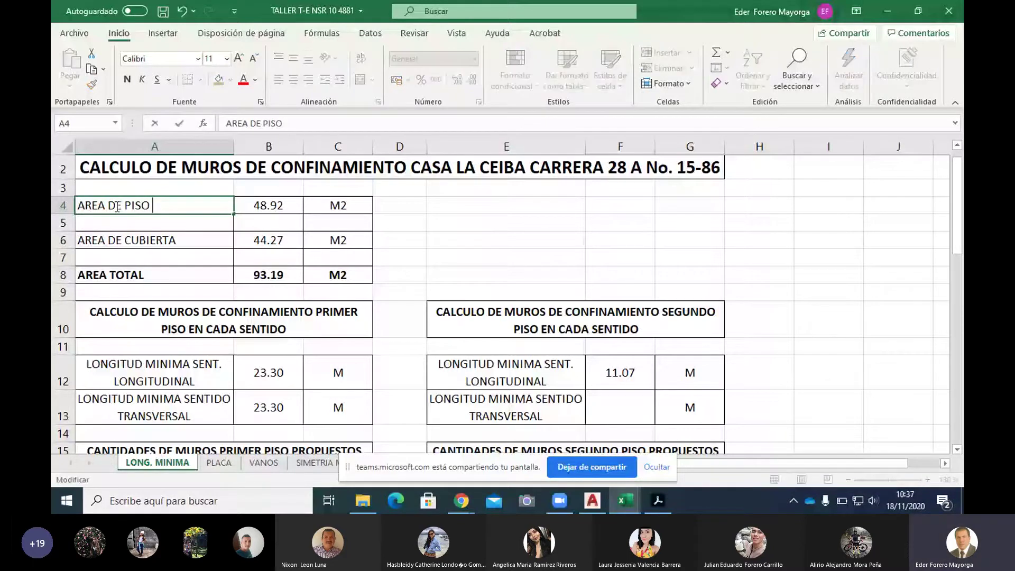
key("BackSpace")
key("BackSpace")
key("BackSpace")
key("BackSpace")
key("BackSpace")
type("ENTREPS")
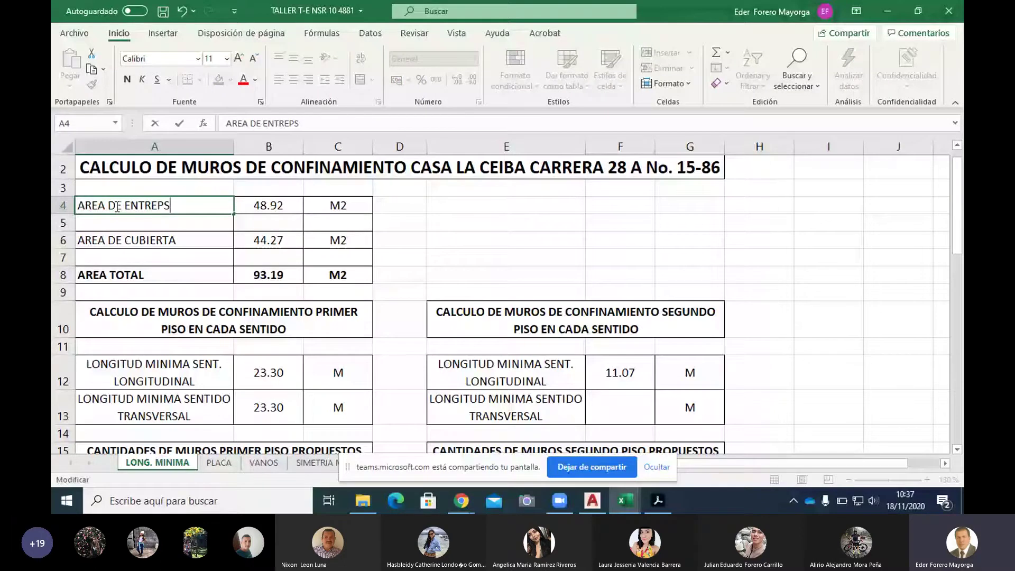
key("BackSpace")
type("ISO")
key("Return")
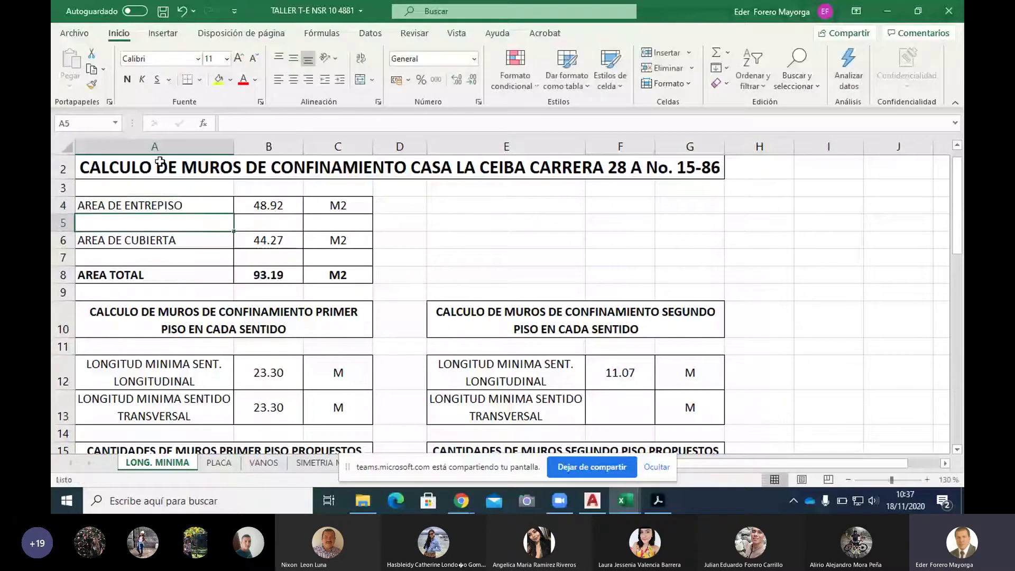
left_click(162, 14)
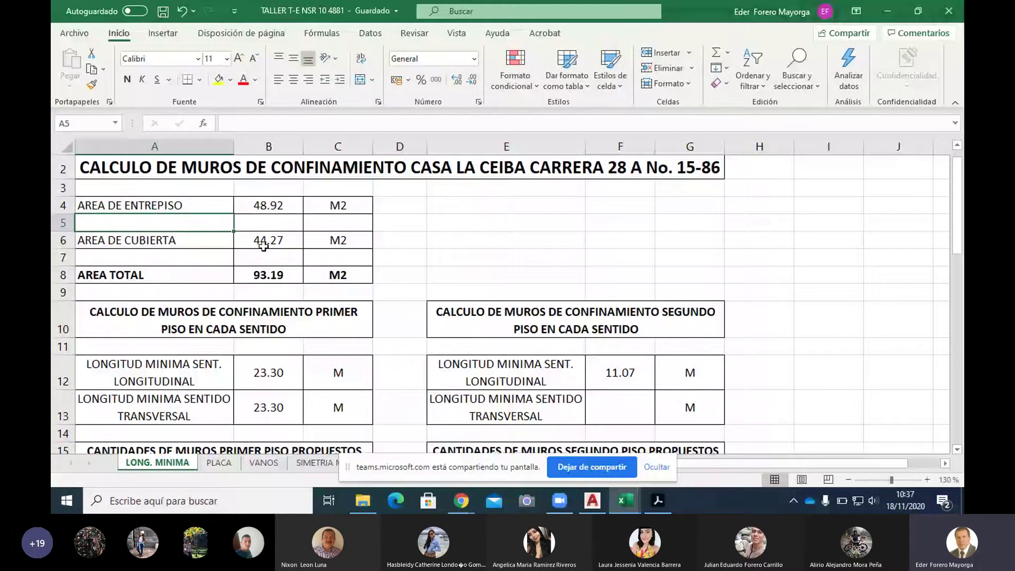
Copy the second-floor longitudinal minimum length formula into the second-floor transverse minimum length cell.
left_click(620, 384)
key("ctrl+c")
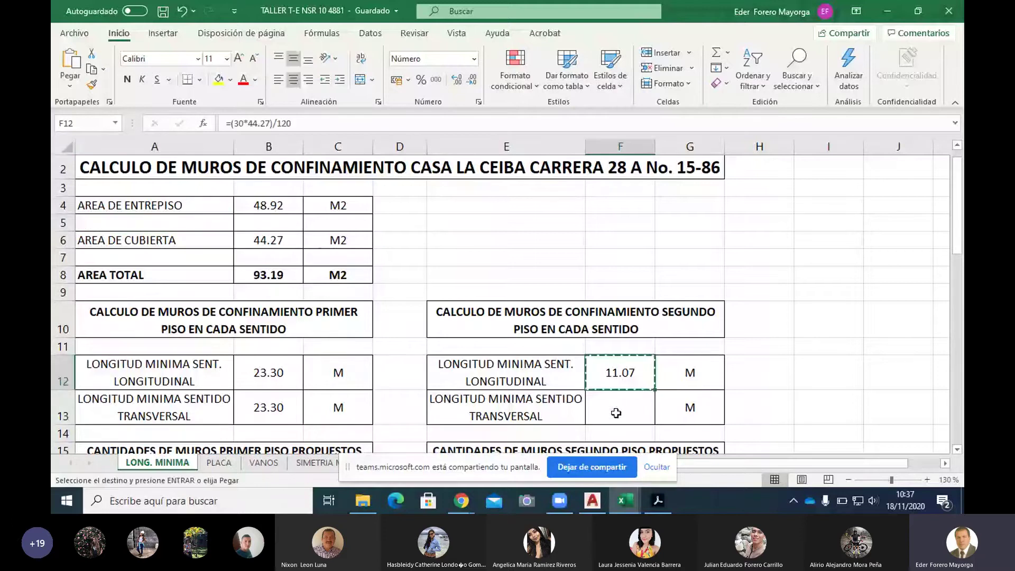
left_click(617, 409)
key("ctrl+v")
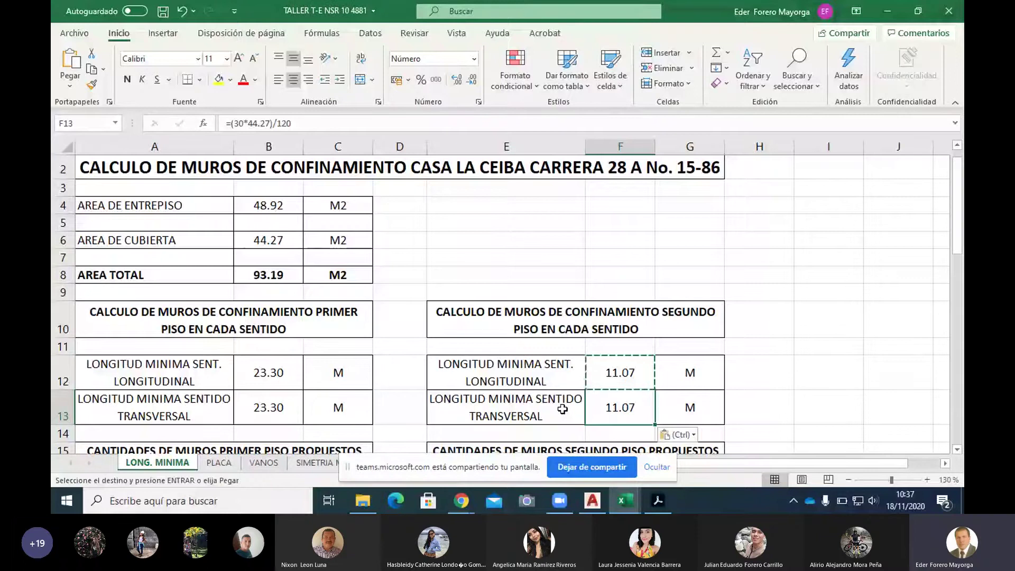
scroll(563, 409, "down", 1)
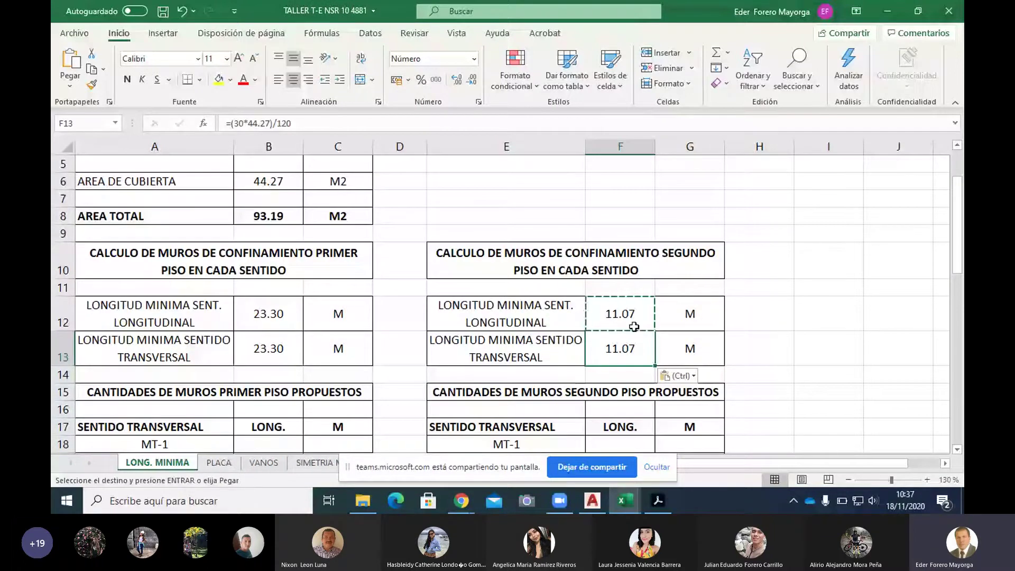
key("Escape")
Review the longitudinal minimum length formulas of the first and second floors.
left_click(278, 314)
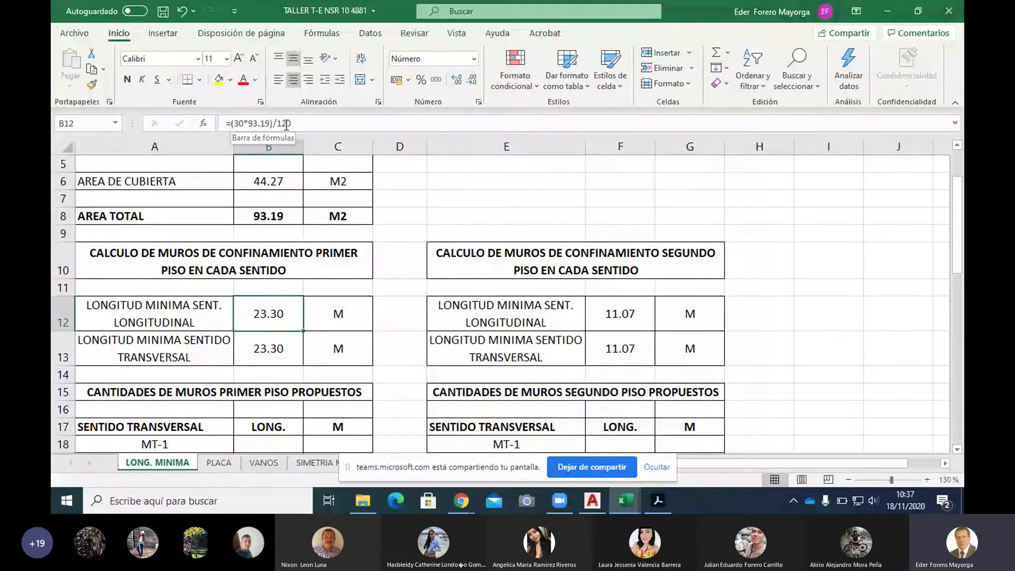
key("Right")
key("Right")
key("Right")
key("Right")
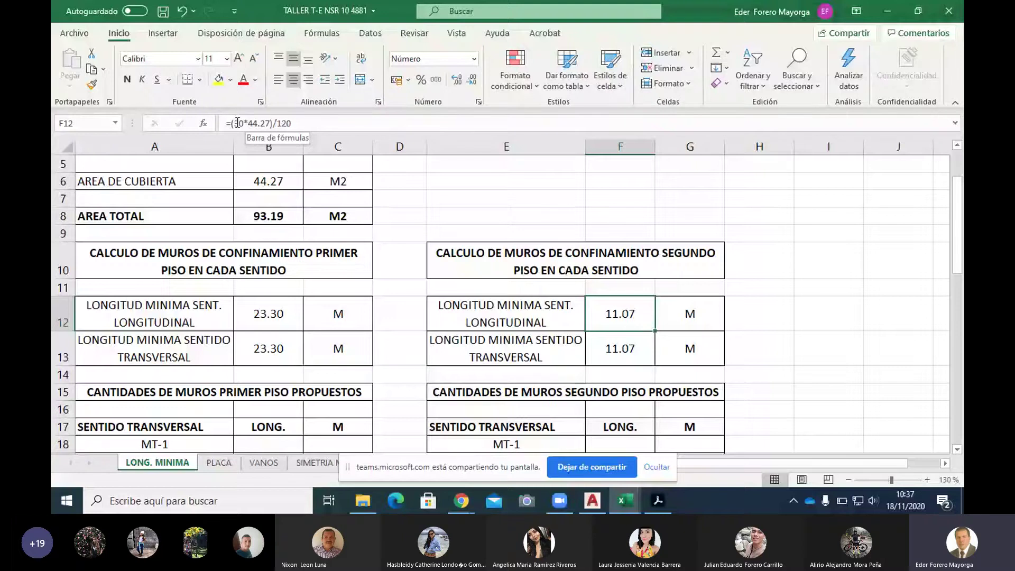
Select the length cell for transverse wall MT-1 in the table of proposed first-floor walls.
scroll(405, 355, "down", 3)
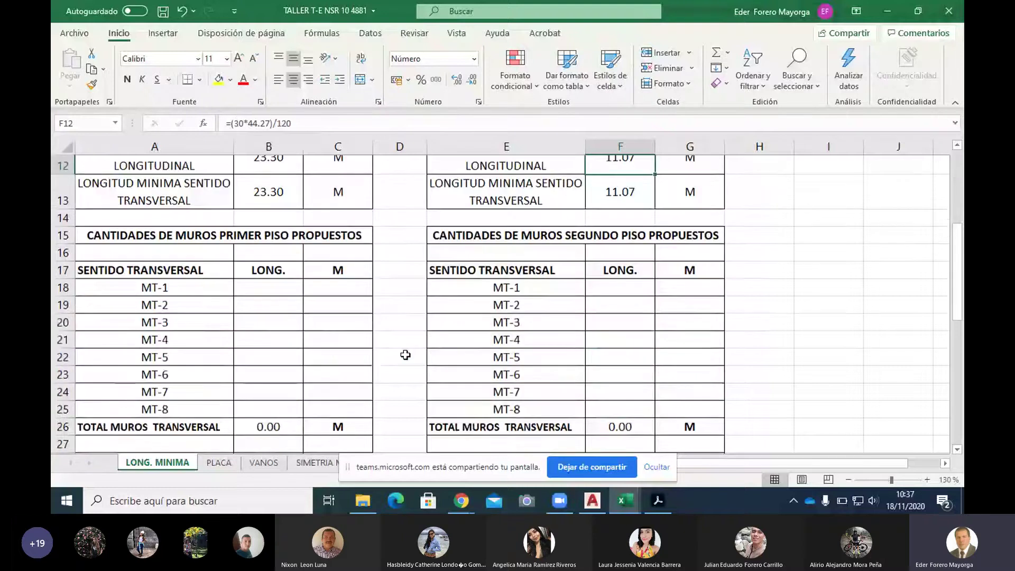
scroll(405, 355, "down", 2)
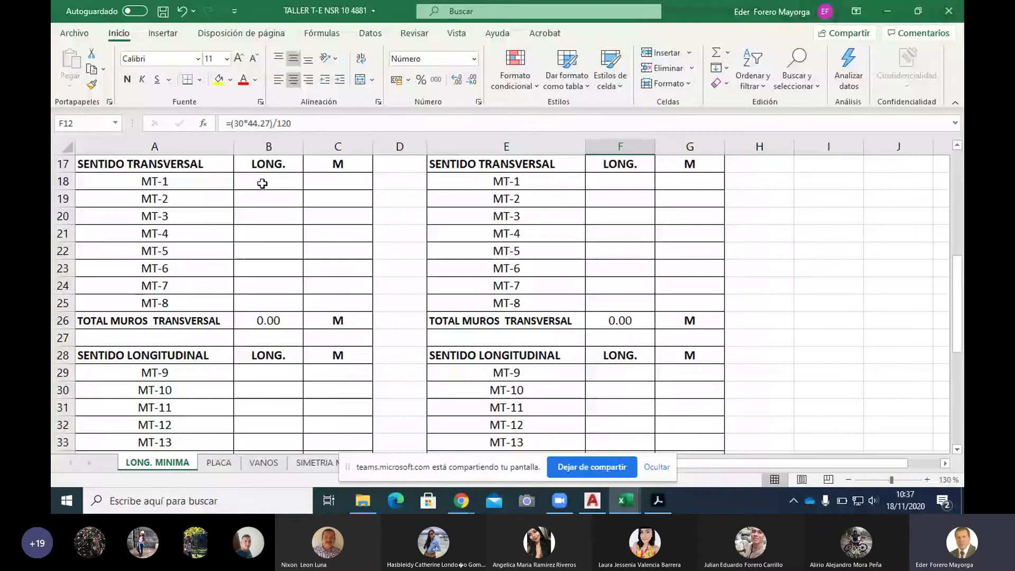
left_click(262, 184)
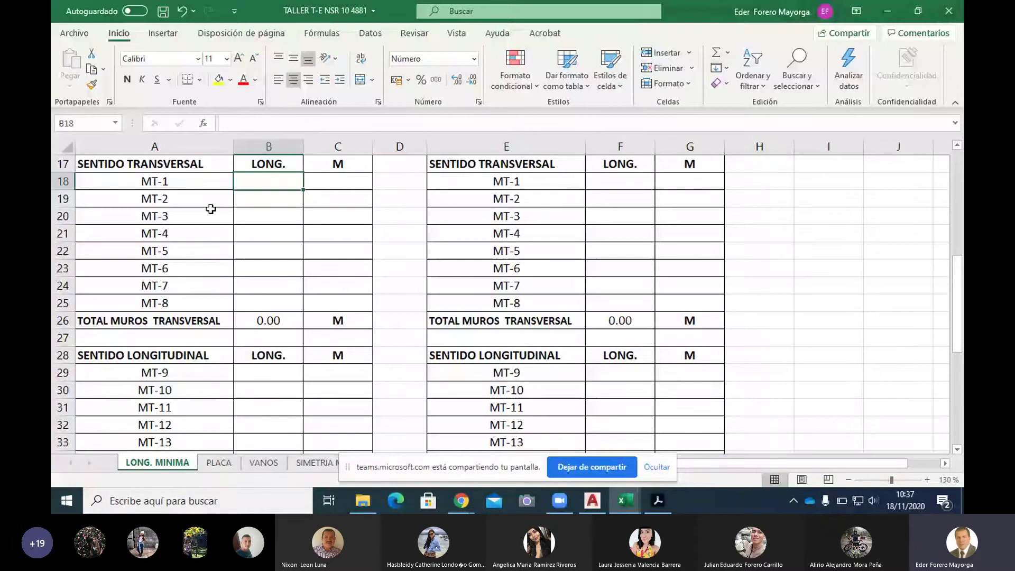
scroll(267, 204, "up", 1)
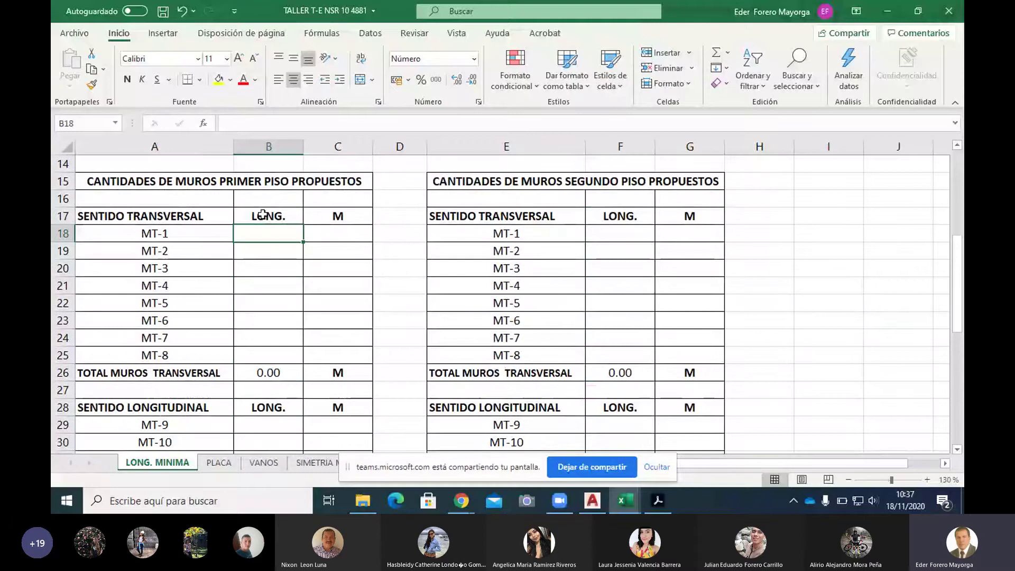
Switch to AutoCAD and read the lengths of transverse walls 1 and 2 on the first-floor confined wall plan.
scroll(250, 222, "down", 1)
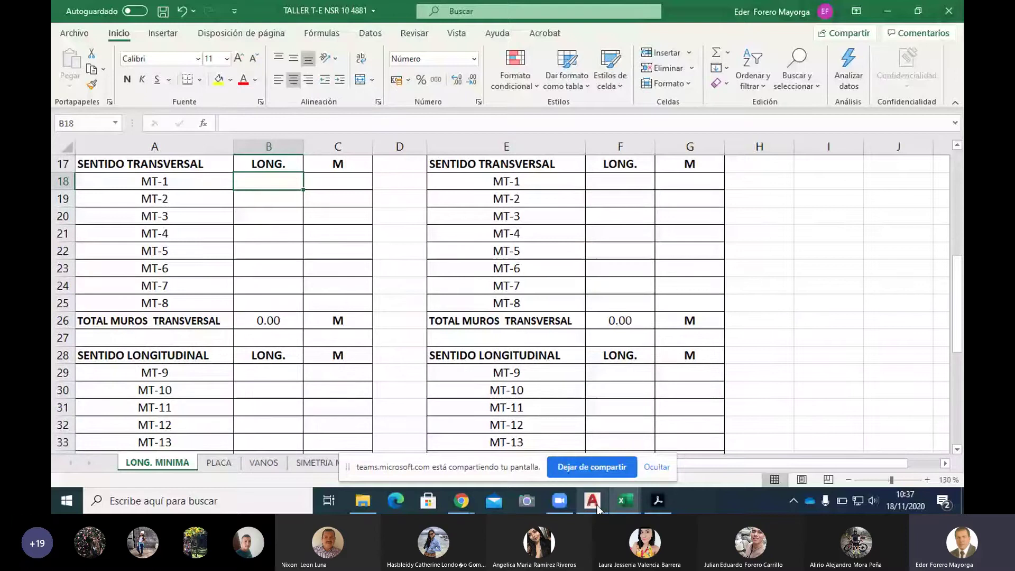
mouse_move(594, 499)
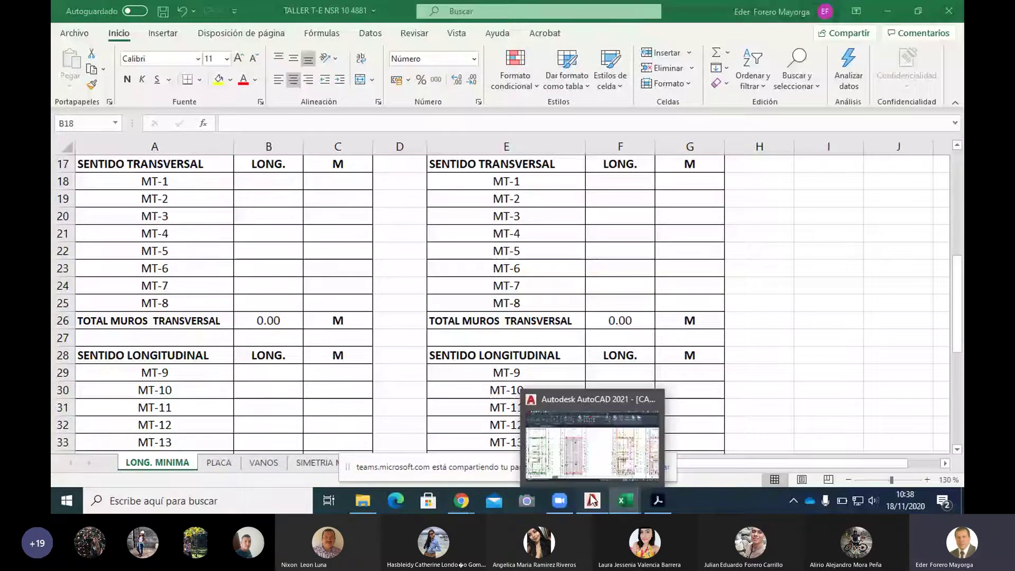
left_click(593, 500)
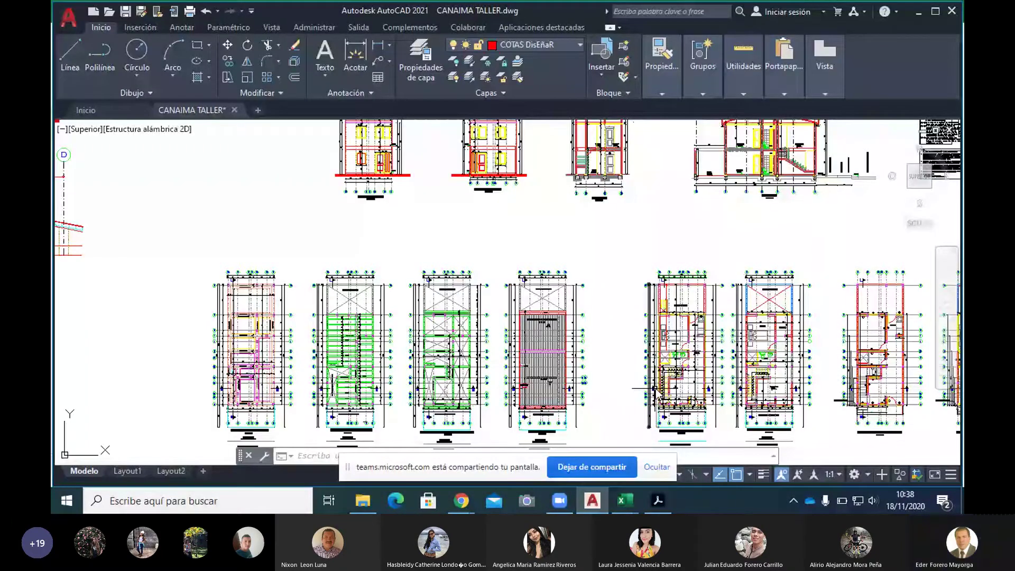
scroll(380, 314, "up", 5)
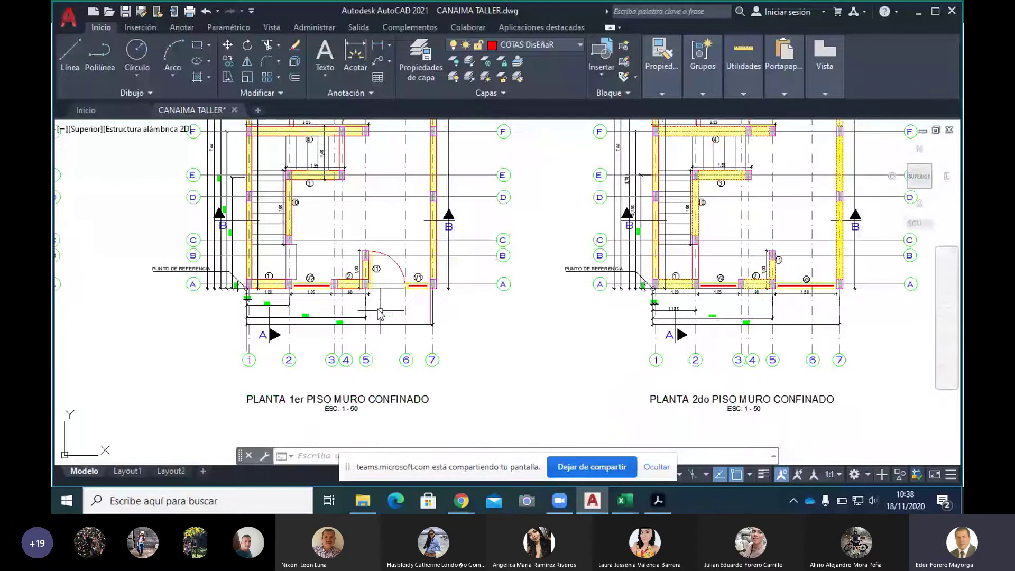
scroll(321, 312, "up", 4)
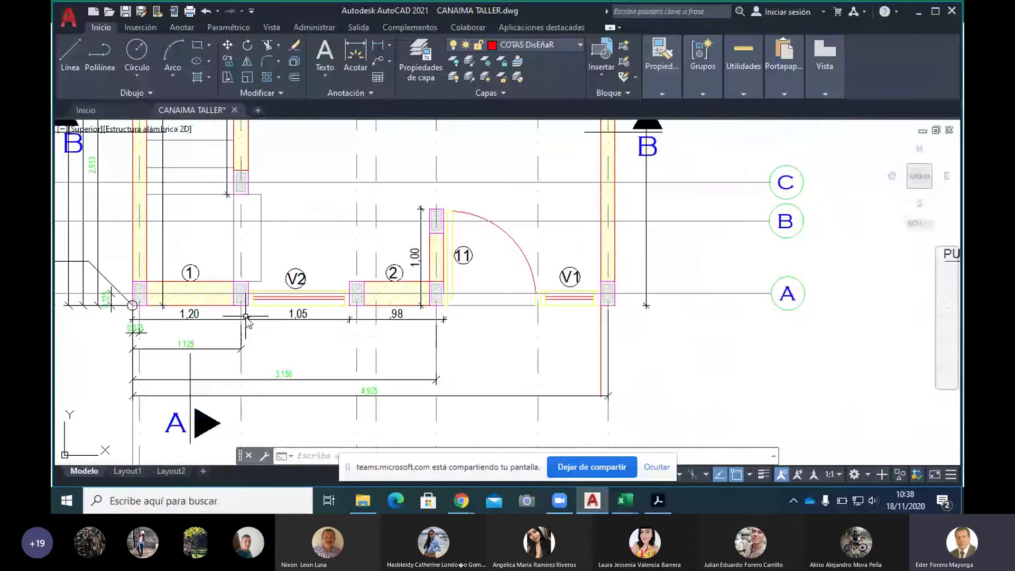
left_click(246, 317)
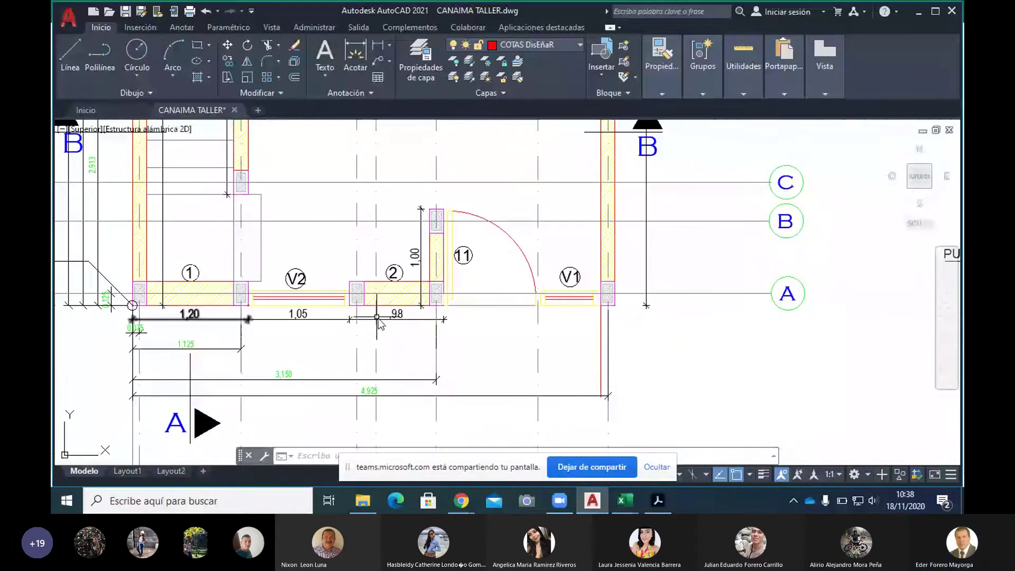
key("Escape")
Return to the TALLER T-E NSR 10 4881 workbook in Excel and enter the first-floor MT-1 length as +1.2*2.
left_click(622, 502)
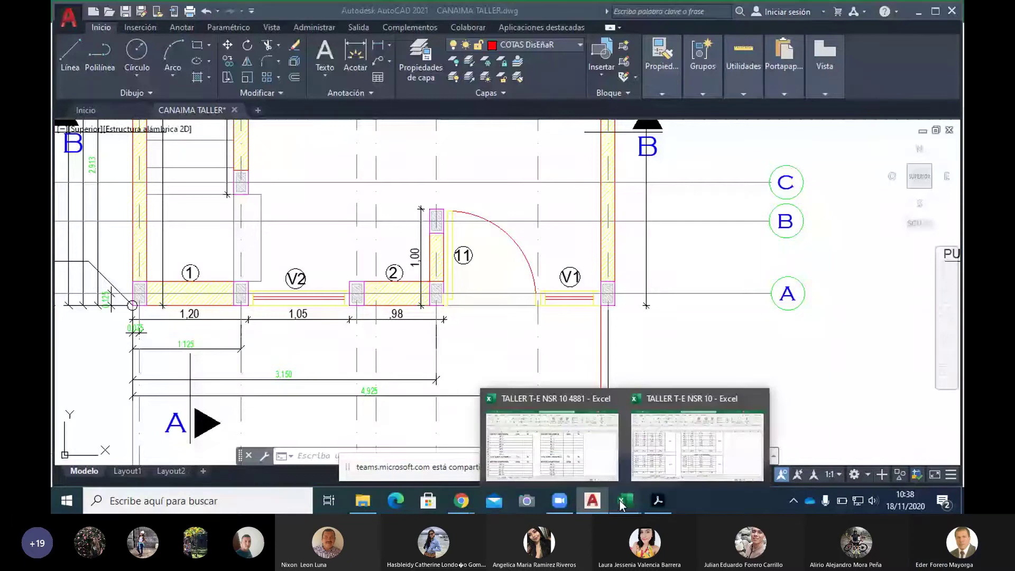
left_click(552, 444)
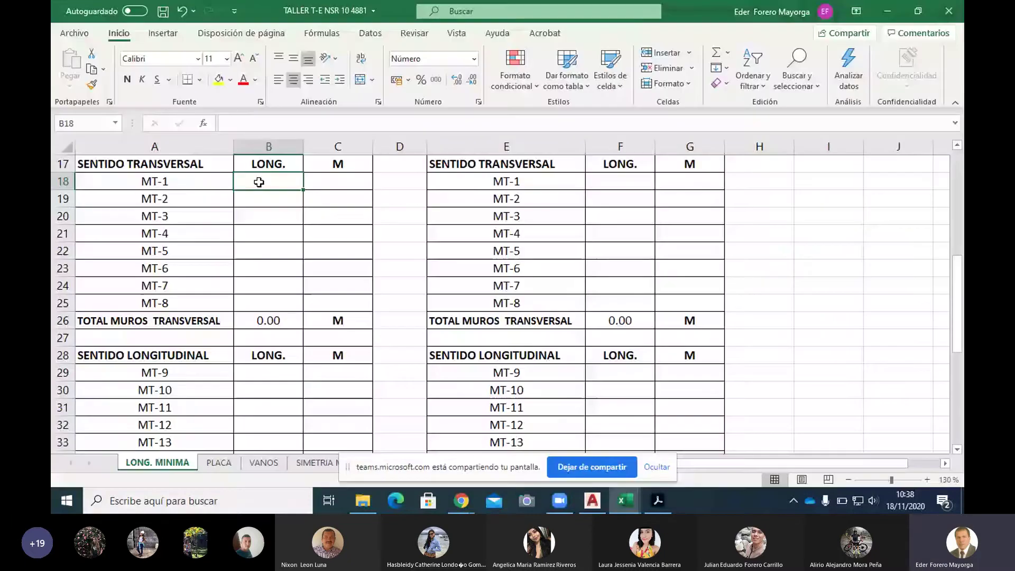
type("+")
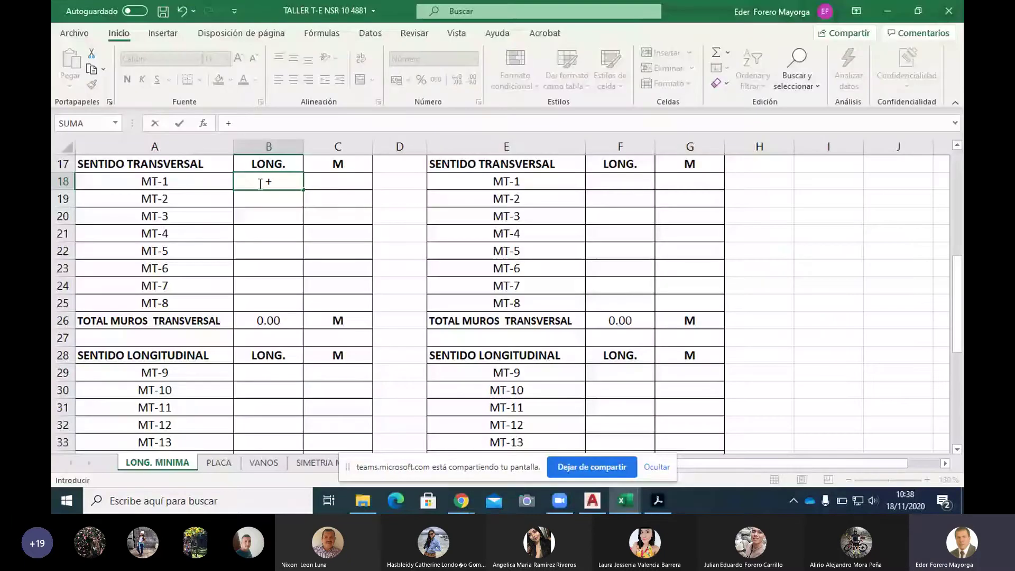
type("1.2*")
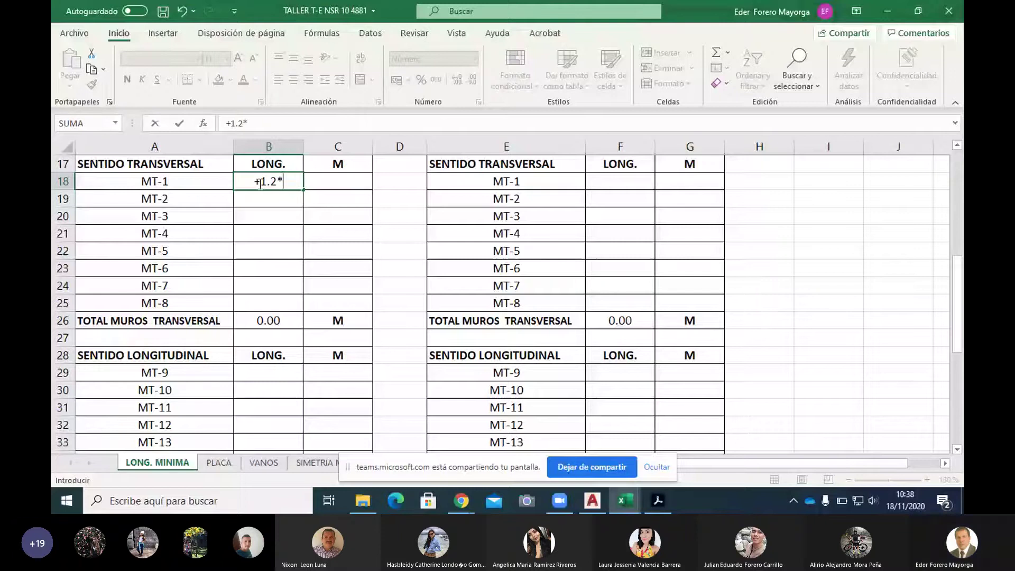
type("2")
key("Return")
left_click(239, 182)
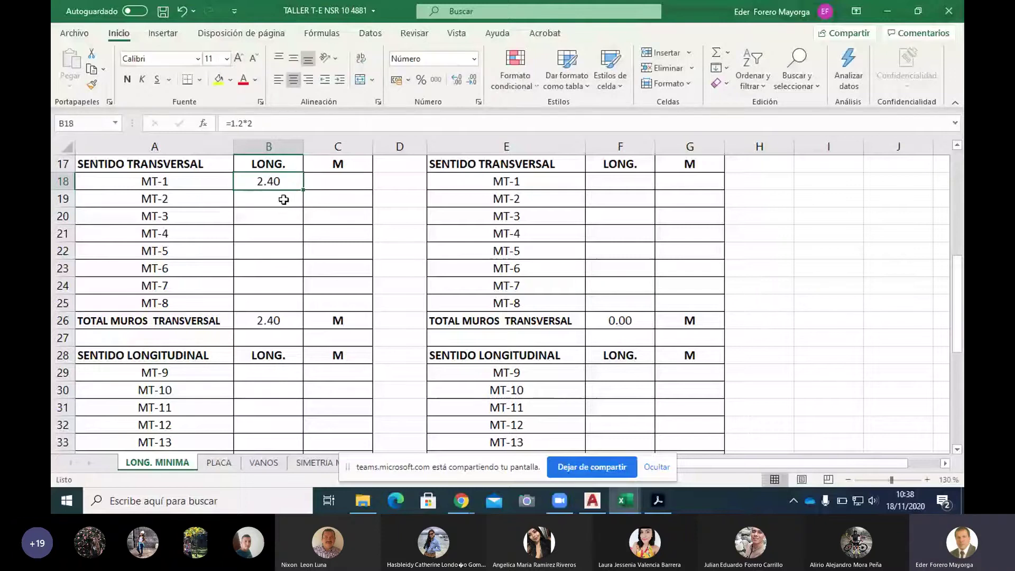
Link the second-floor MT-1 length cell to the first-floor MT-1 length in B18.
left_click(620, 183)
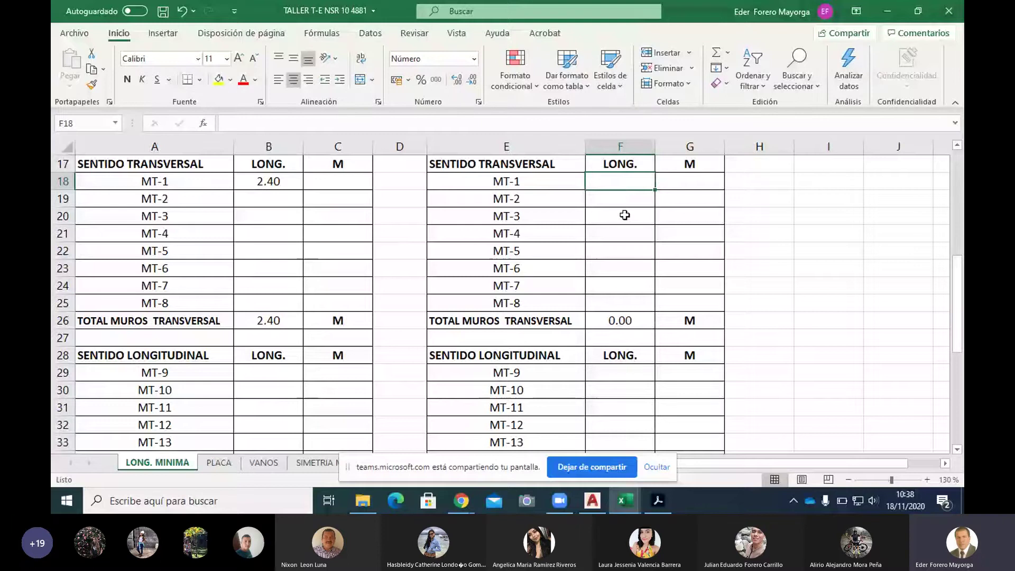
type("+")
key("Left")
key("Left")
key("Left")
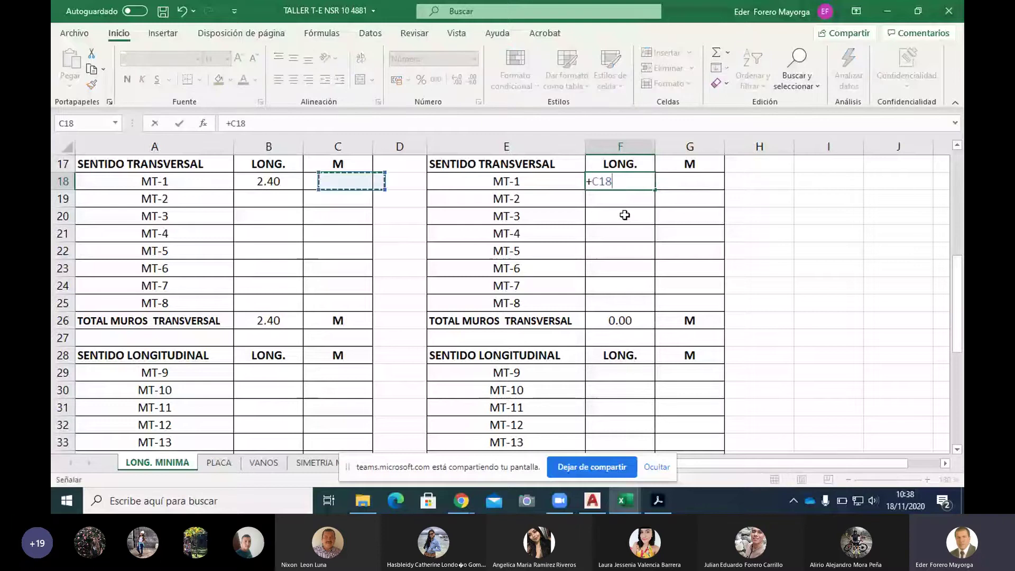
key("Left")
key("Return")
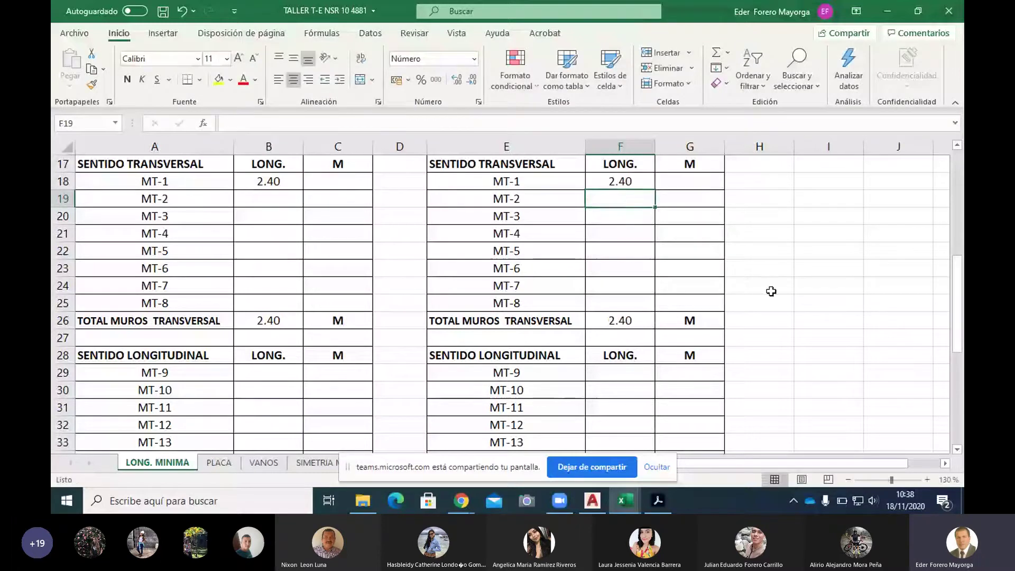
Enter the length of first-floor transverse wall MT-2 as the formula +.98*2.
left_click(269, 201)
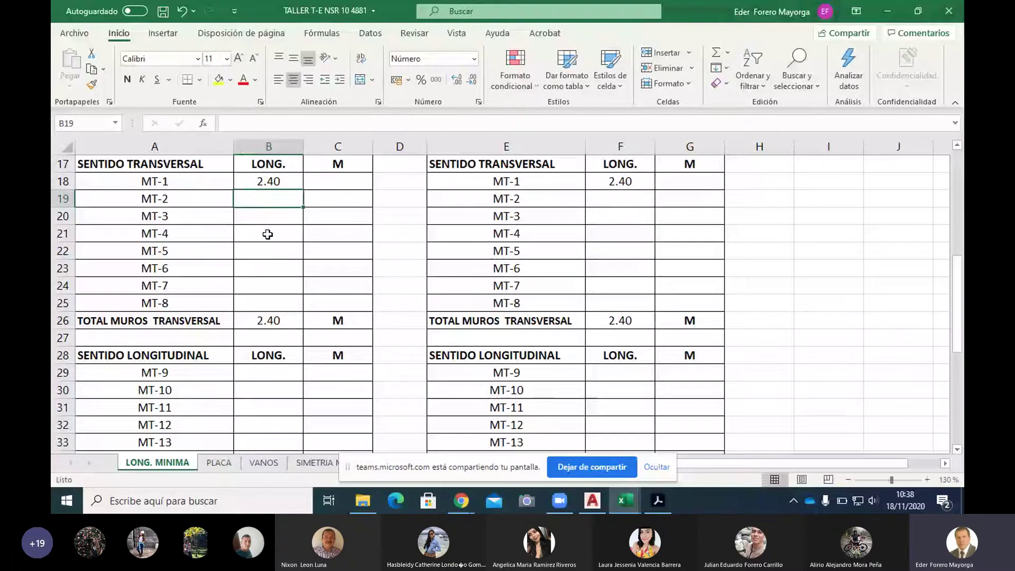
type("+")
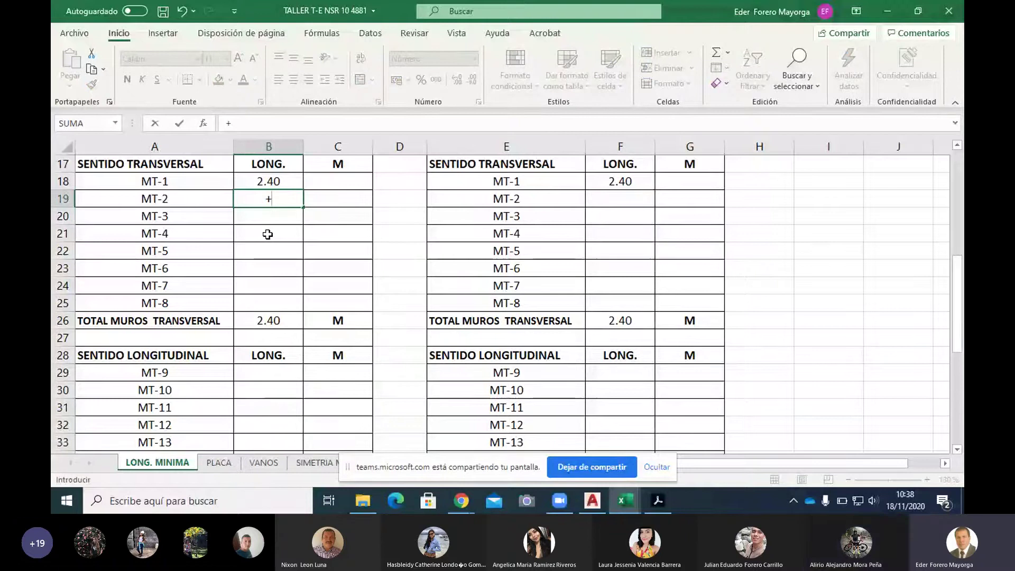
type(".98*2")
key("Return")
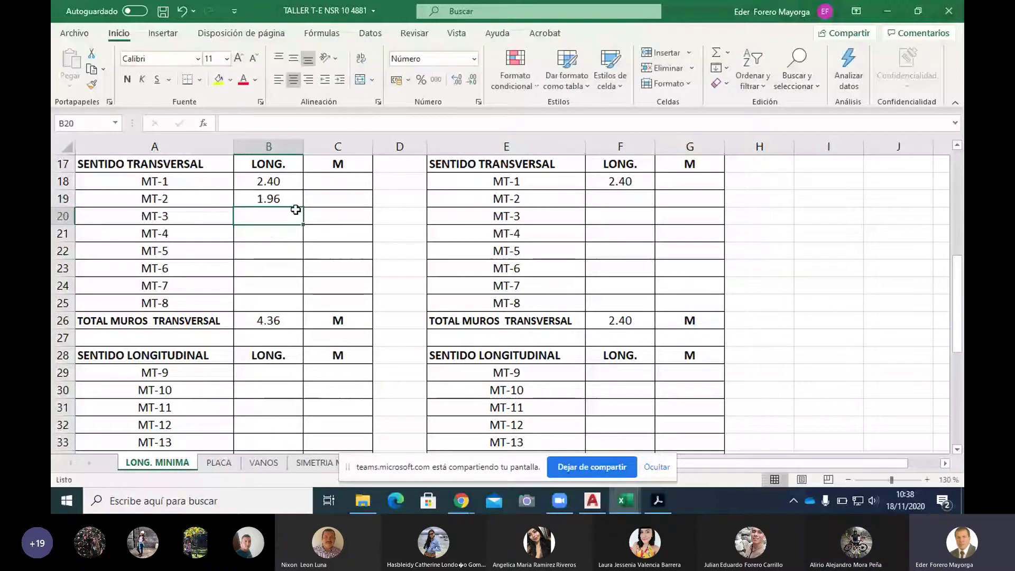
Fill the second-floor MT-1 link formula down through the MT-8 row.
left_click(647, 186)
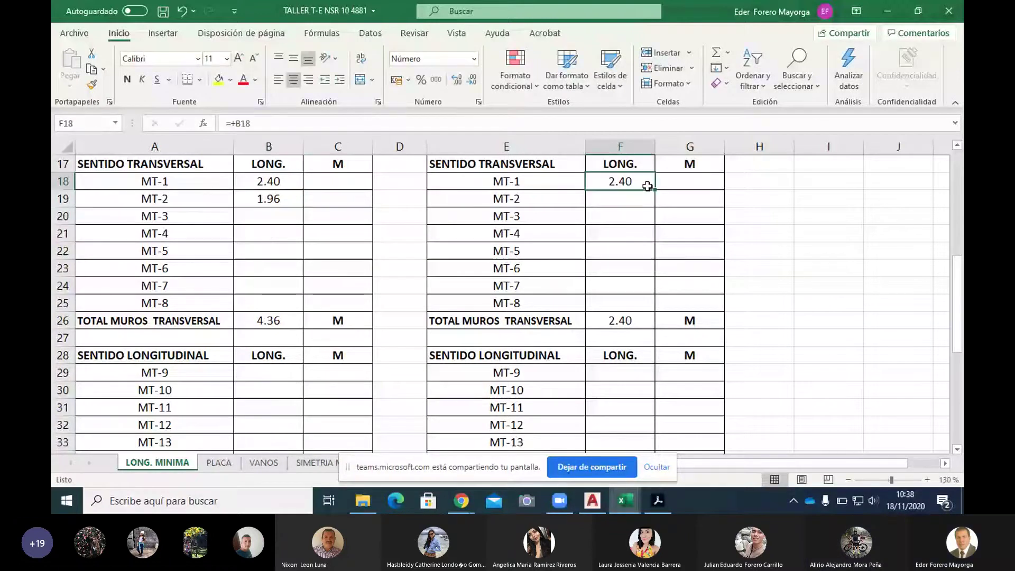
left_click_drag(654, 189, 654, 294)
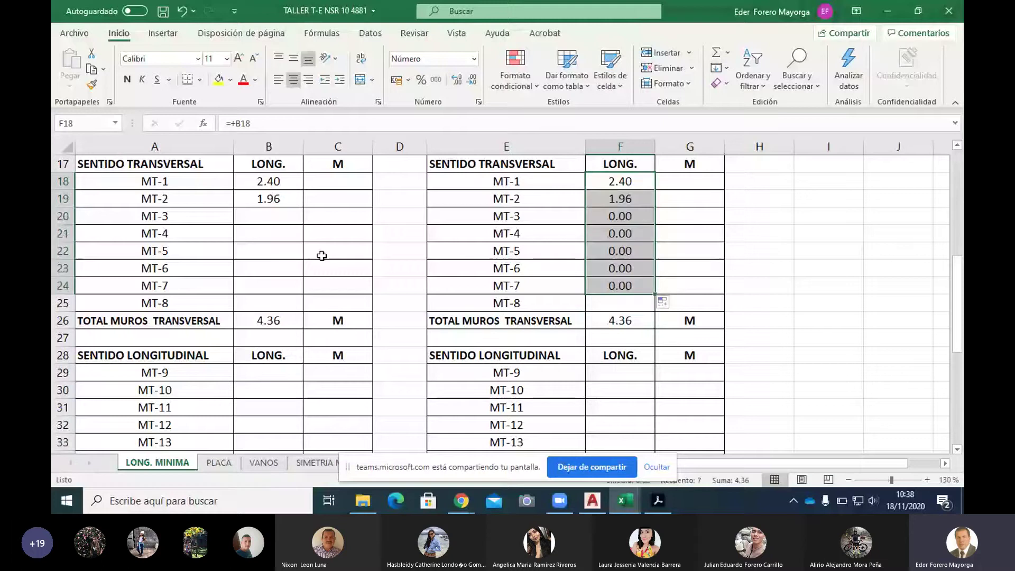
left_click(651, 289)
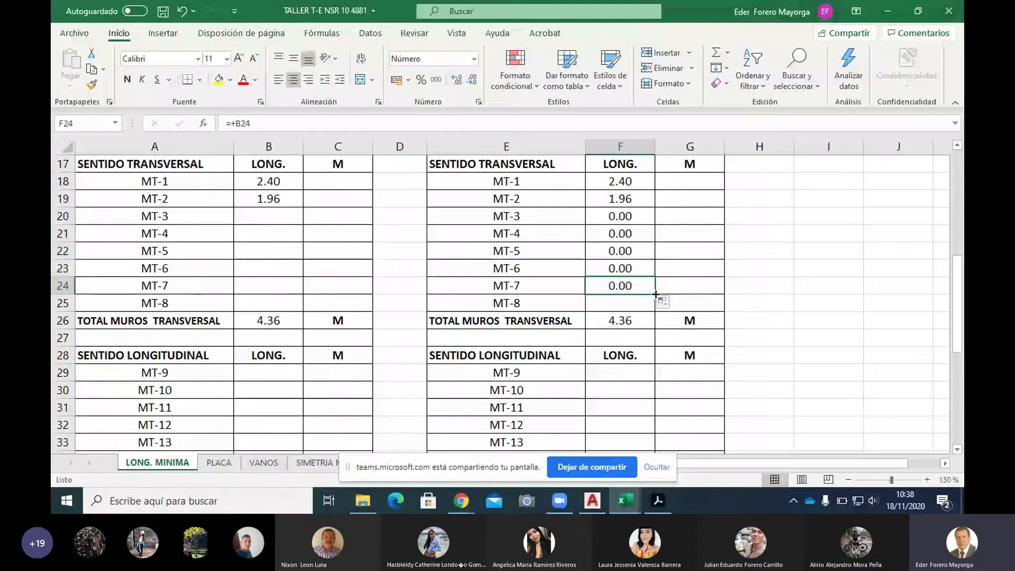
left_click(269, 199)
Read the lengths of walls 3 and 4 on the AutoCAD first-floor plan, and return to the Excel workbook.
left_click(593, 500)
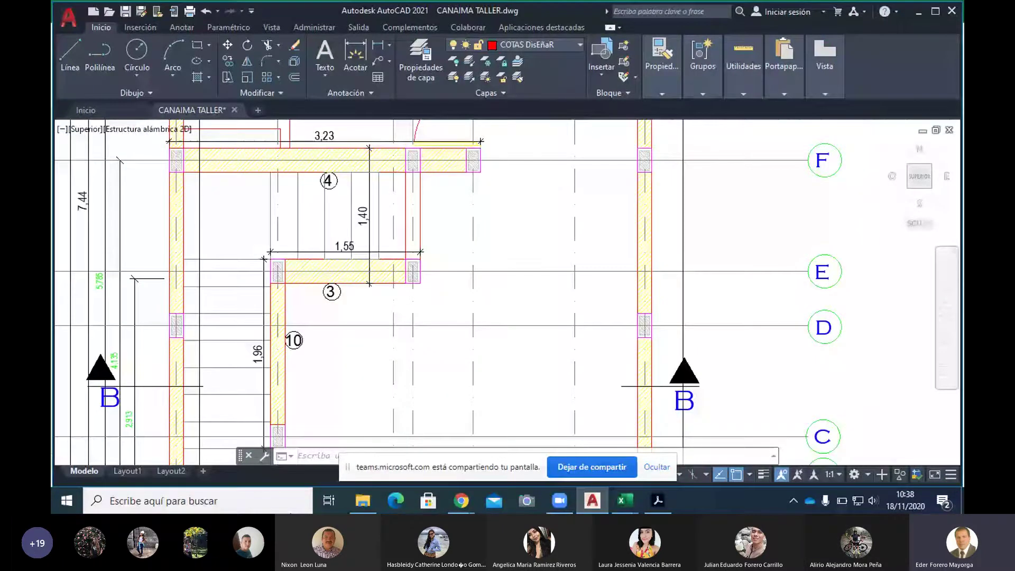
left_click_drag(326, 203, 322, 266)
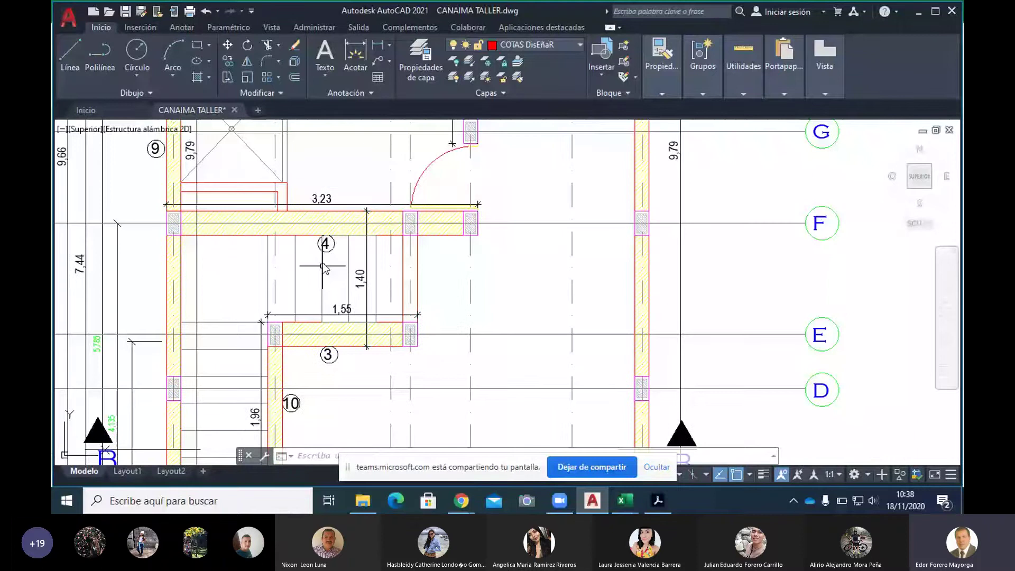
left_click(626, 500)
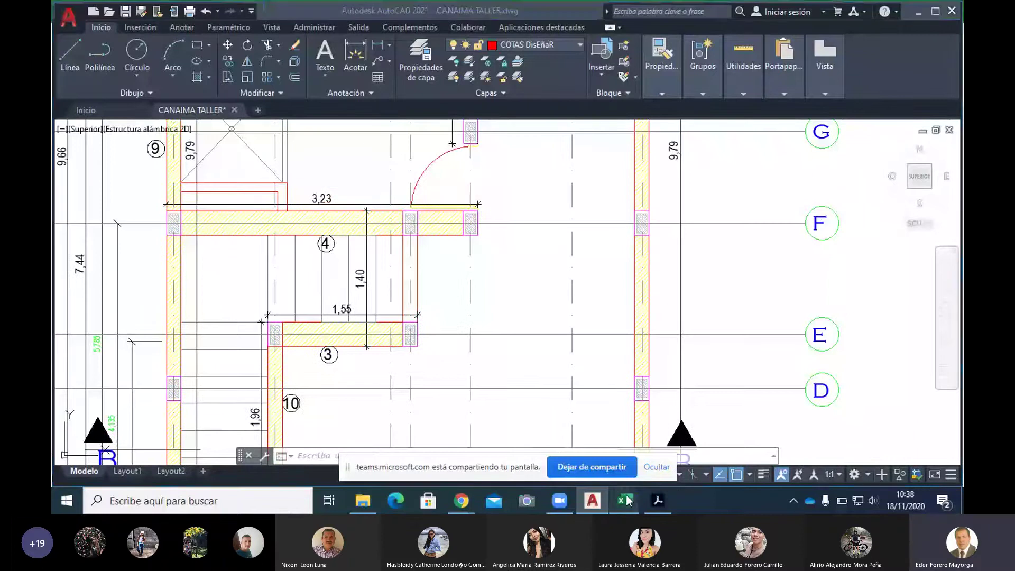
left_click(482, 400)
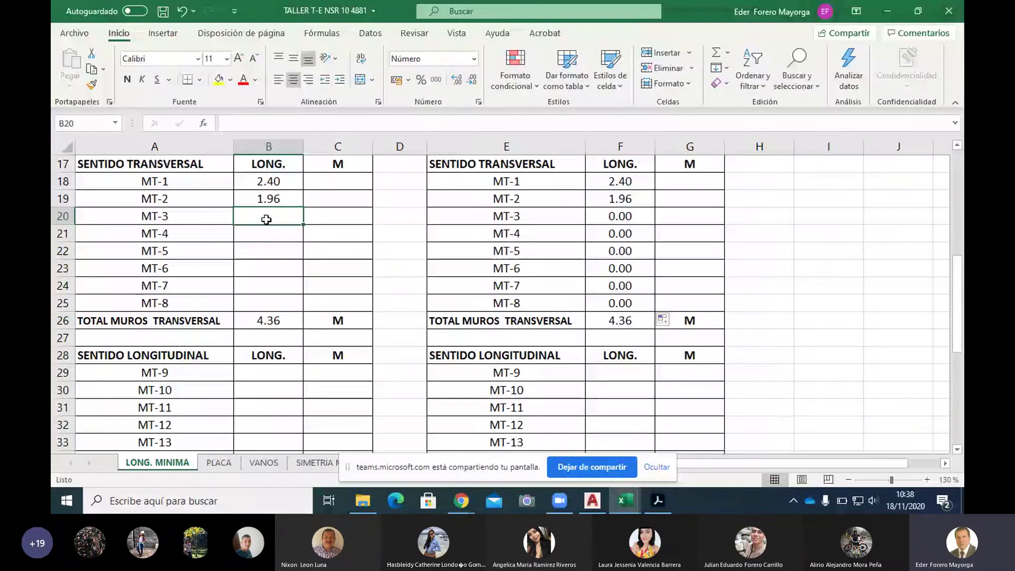
Try to enter 1.55*2 as the length of first-floor wall MT-3, removing the stray accent before the number.
type("`1")
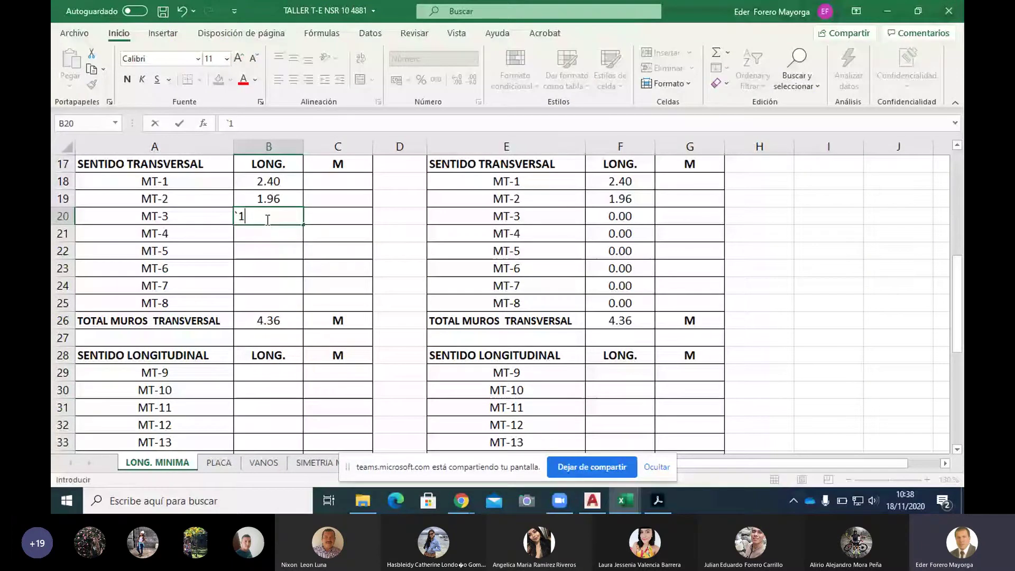
type(".55*")
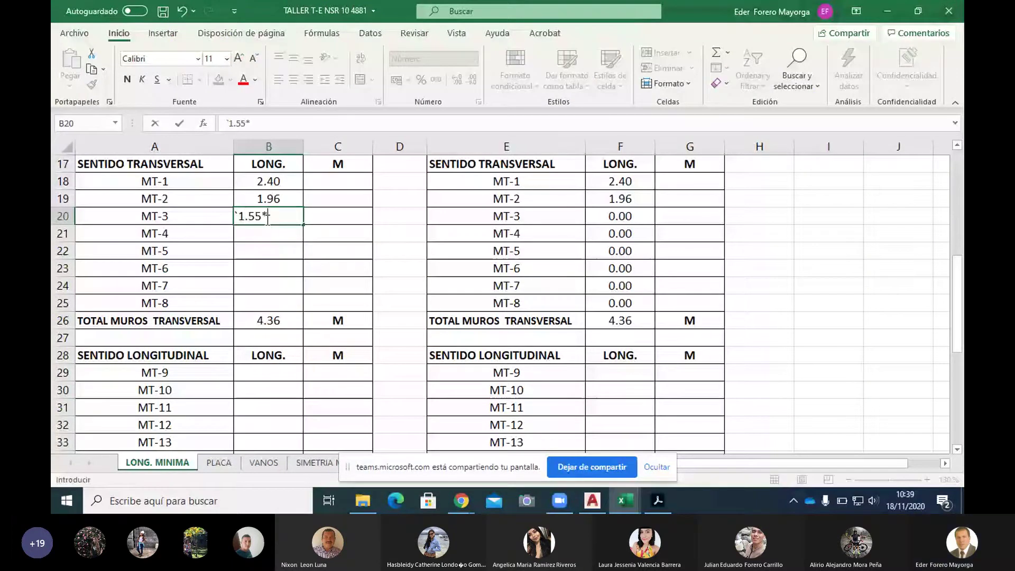
type("2")
key("Return")
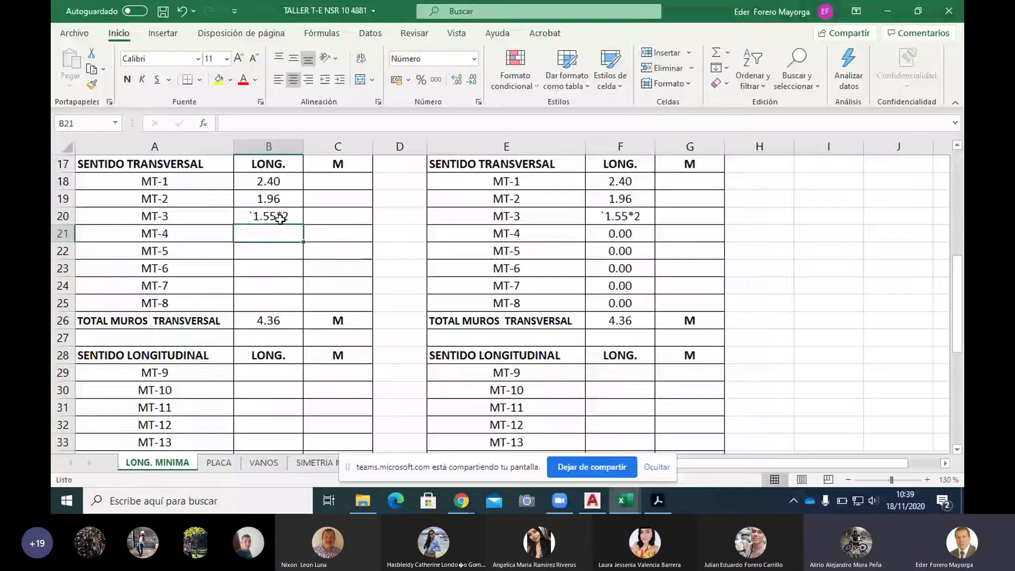
left_click(280, 218)
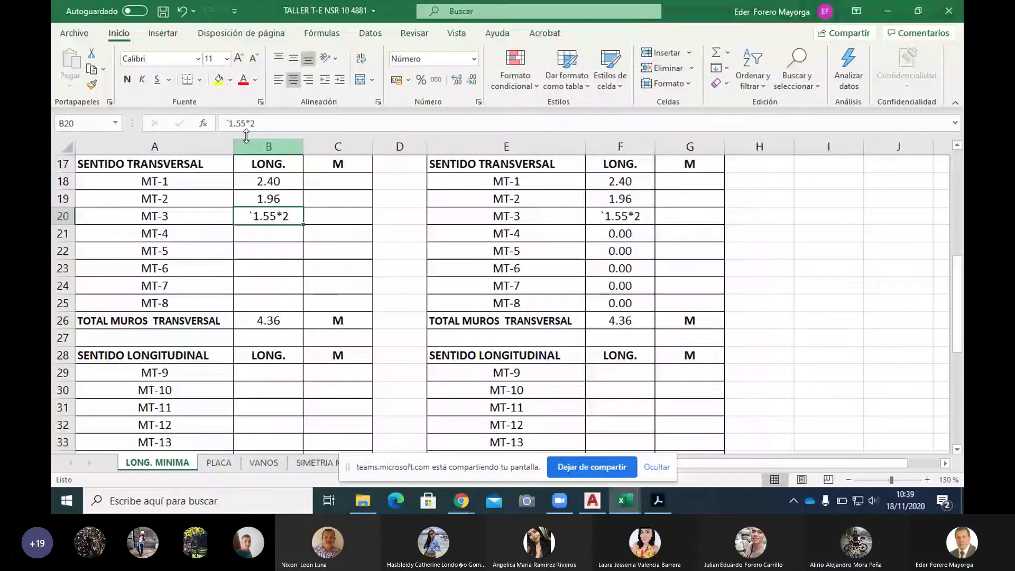
left_click(229, 123)
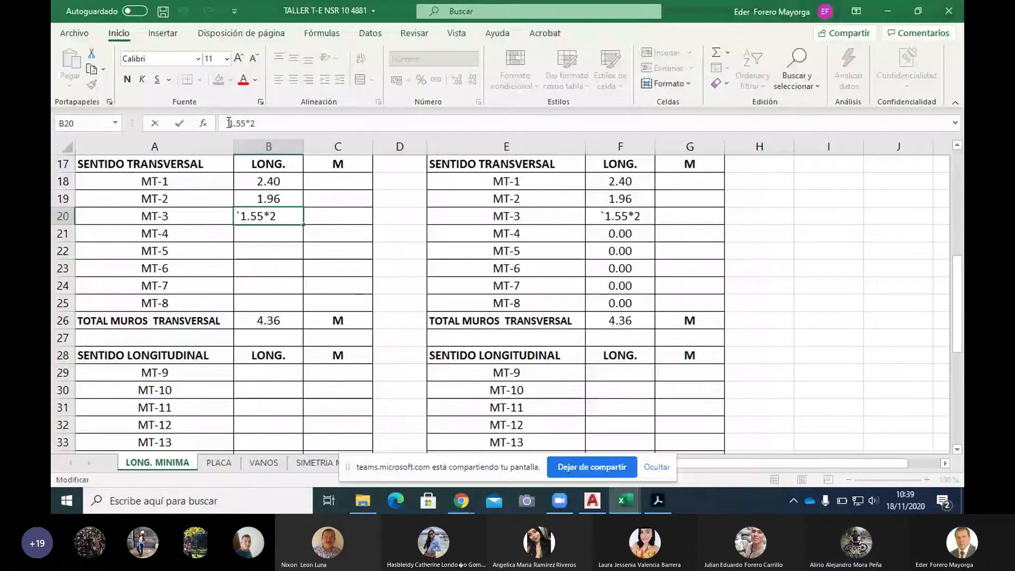
key("Delete")
key("Return")
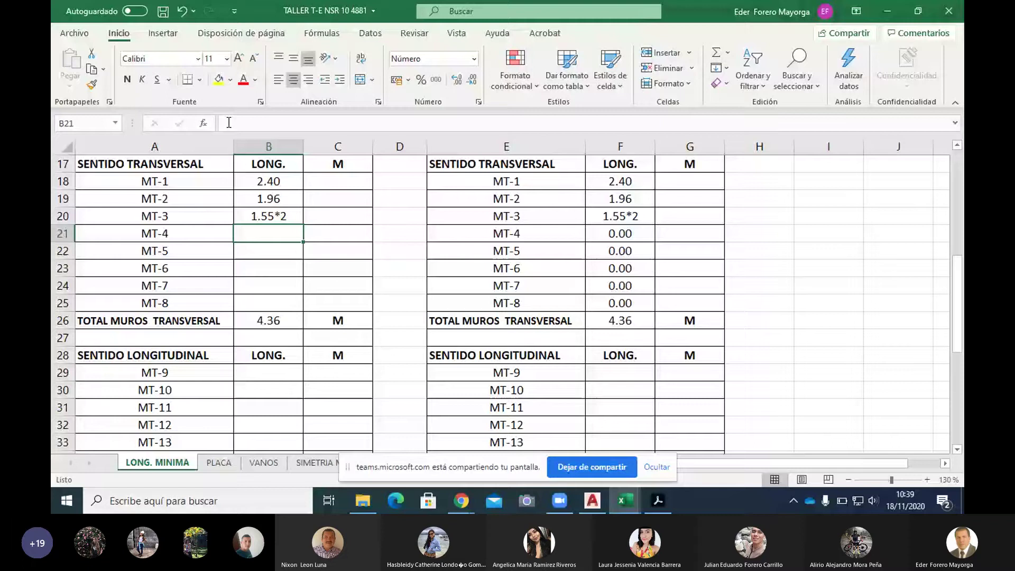
Enter the first-floor transverse wall lengths as formulas: +1.55*2 for MT-3 and +3.23*2 for MT-4.
left_click(259, 216)
type("+1.")
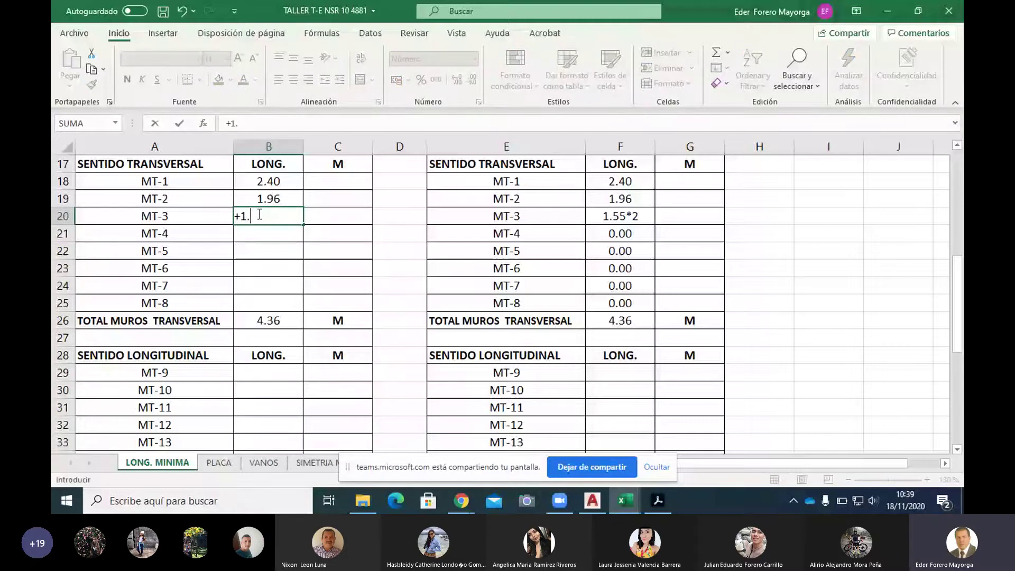
type("5")
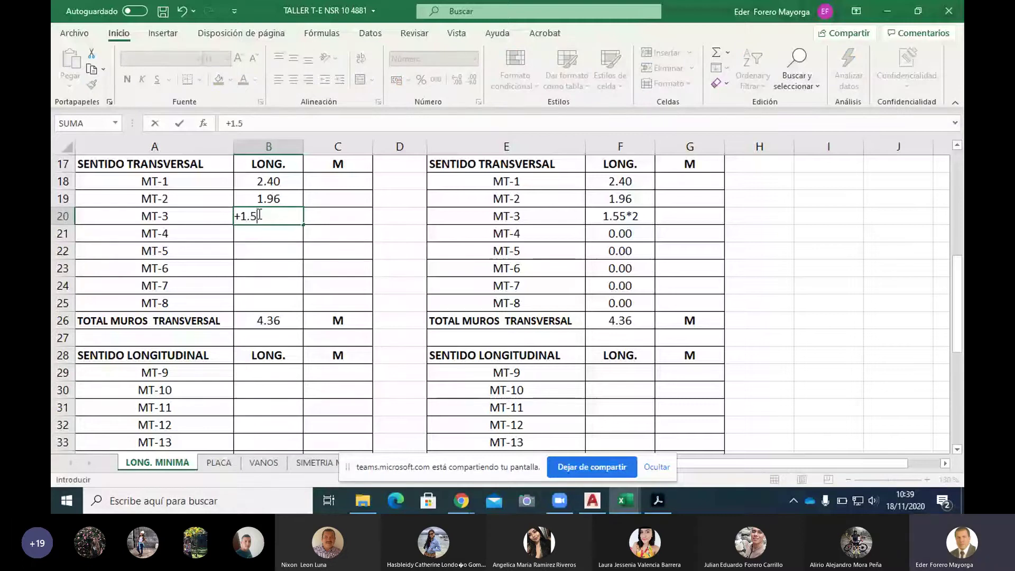
type("5*2")
key("Return")
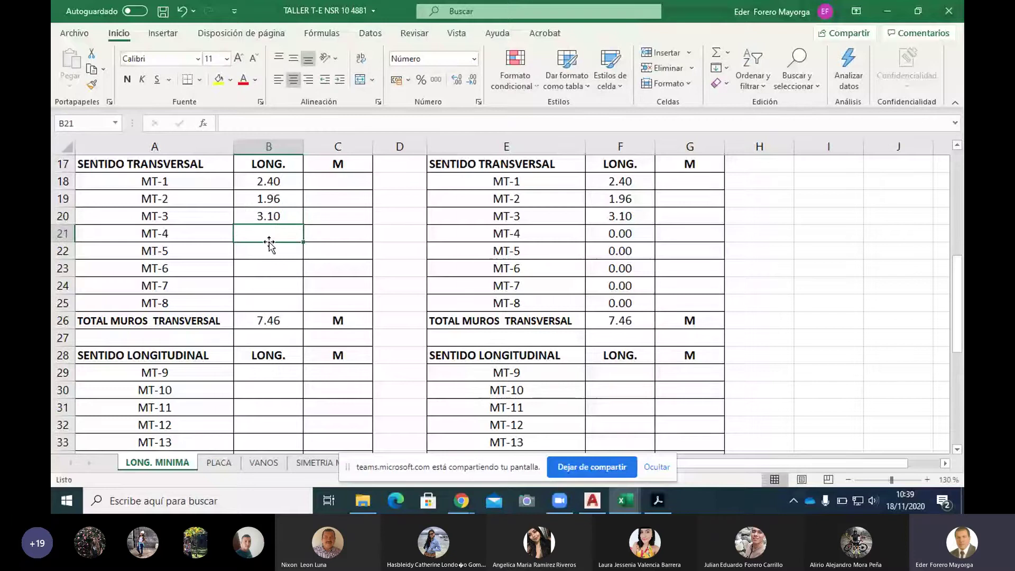
type("+")
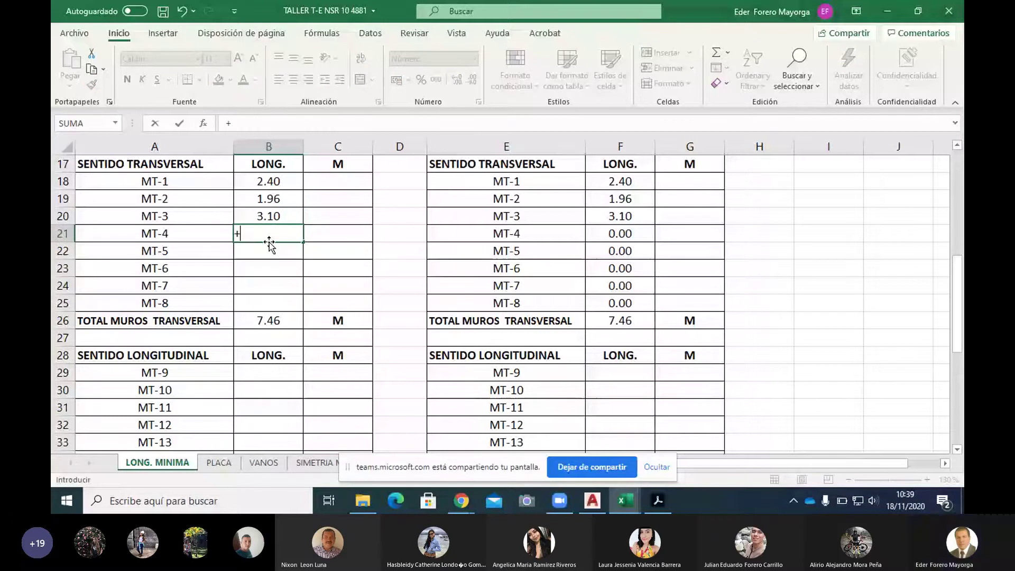
type("3.23*2")
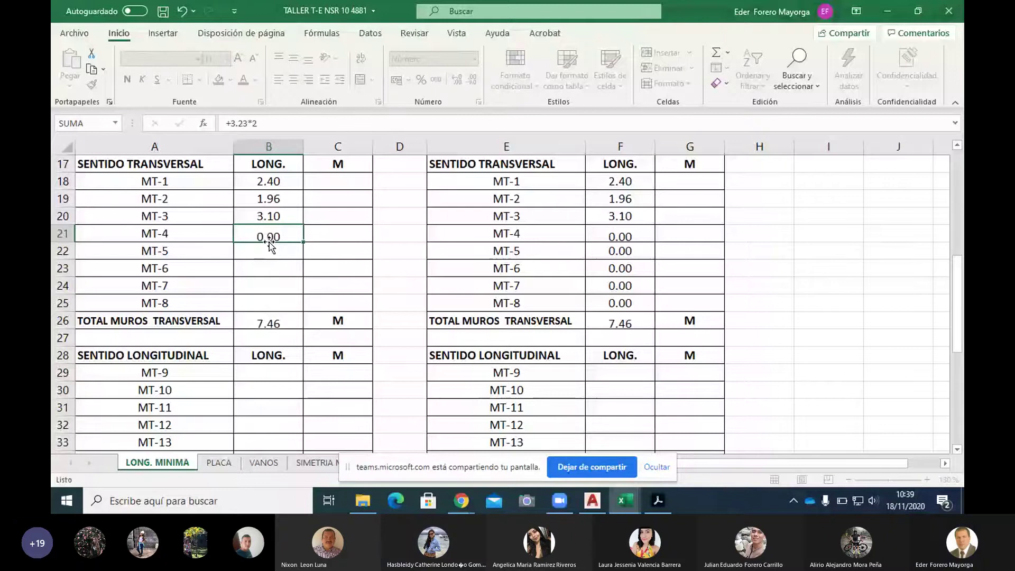
Confirm the first-floor MT-4 length and enter the formula +3.23*2 as the length of transverse wall MT-5.
key("Return")
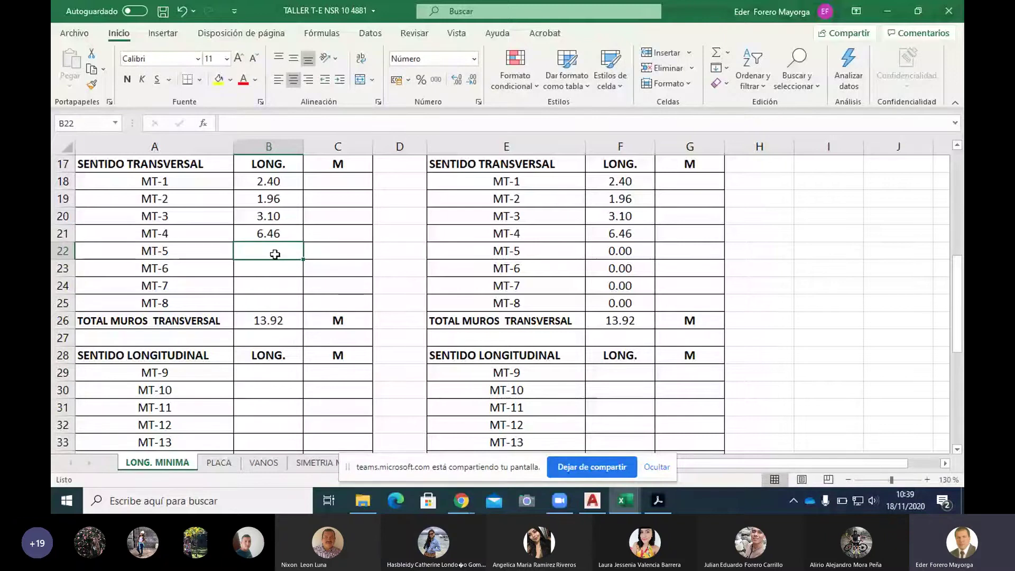
type("+")
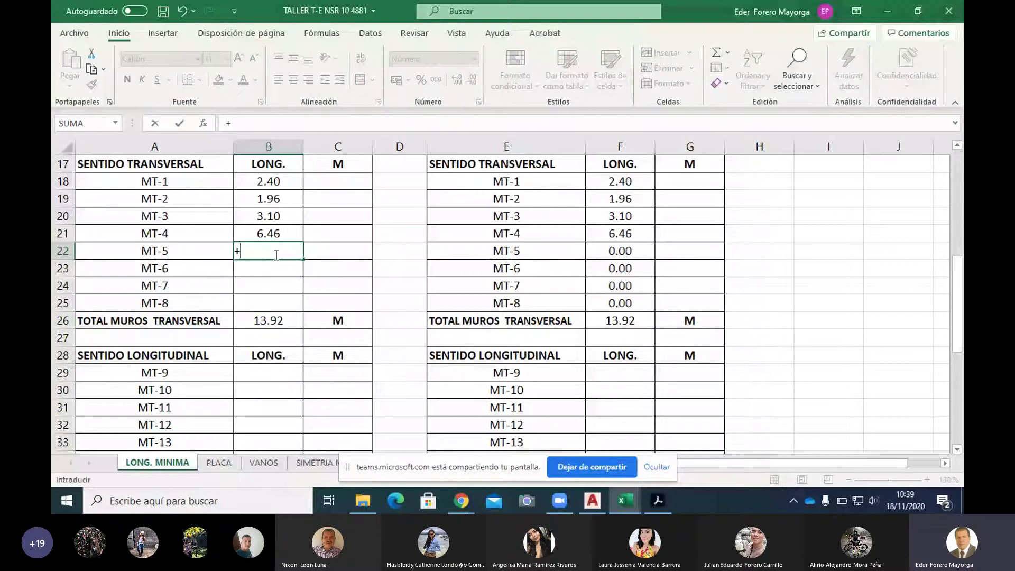
type("3.23*2")
key("Return")
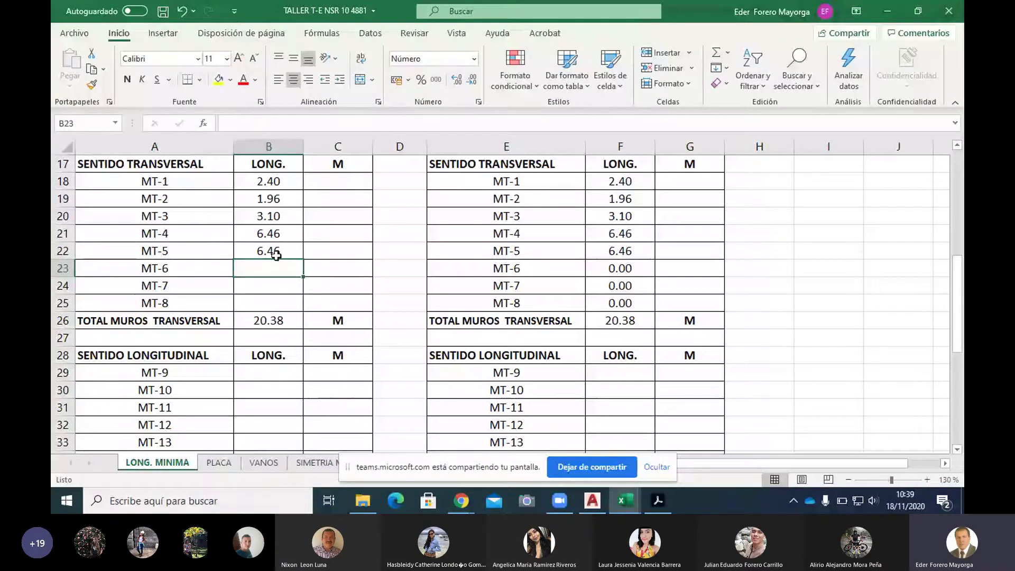
Read the lengths of walls 5 to 8 on the AutoCAD first-floor plan, and return to the Excel workbook.
left_click(593, 502)
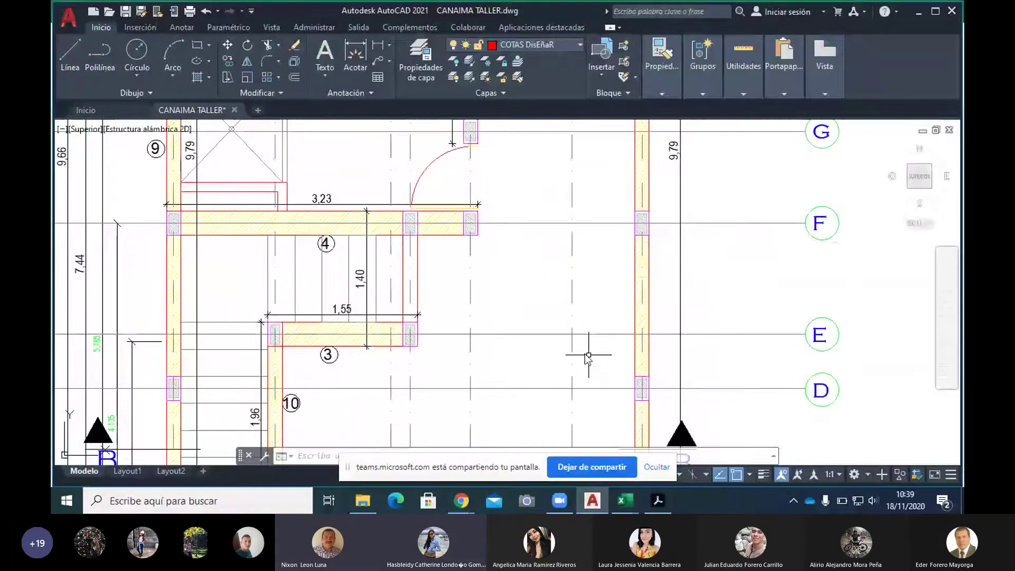
left_click_drag(584, 354, 465, 475)
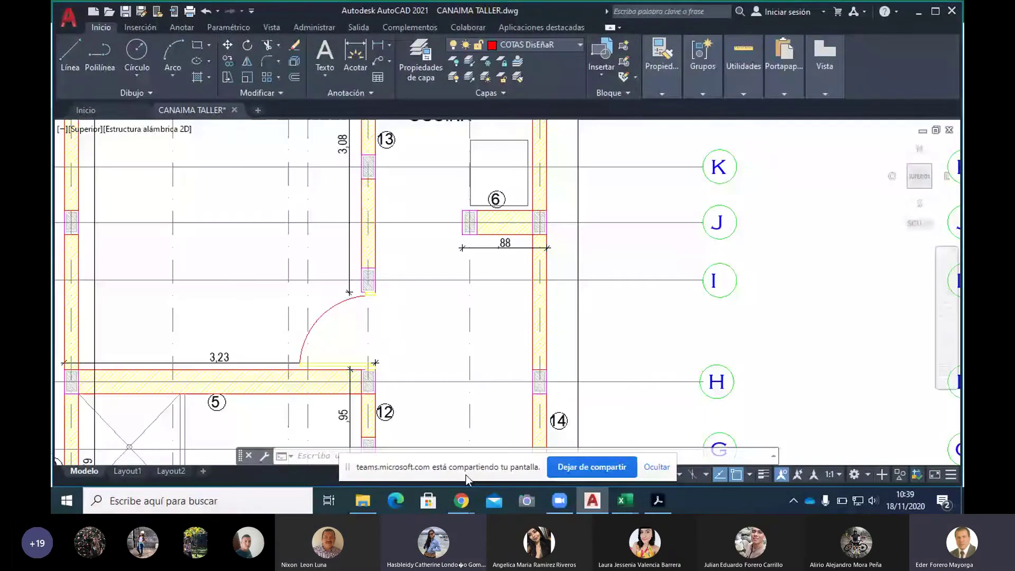
left_click_drag(478, 279, 512, 469)
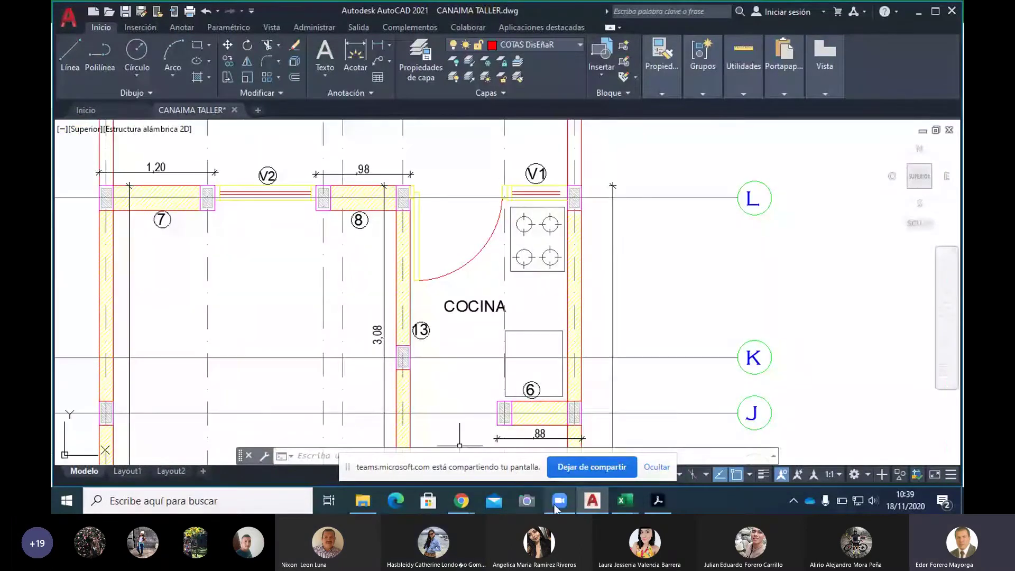
mouse_move(593, 502)
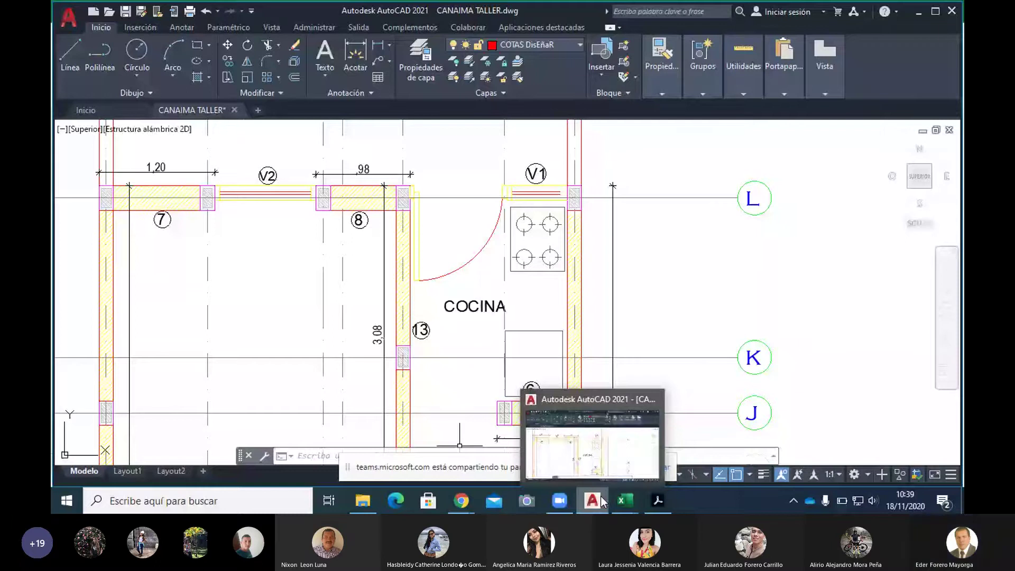
left_click(625, 501)
Enter the first-floor transverse wall lengths as formulas: +.88*2 for MT-6 and +1.2*2 for MT-7.
type("+")
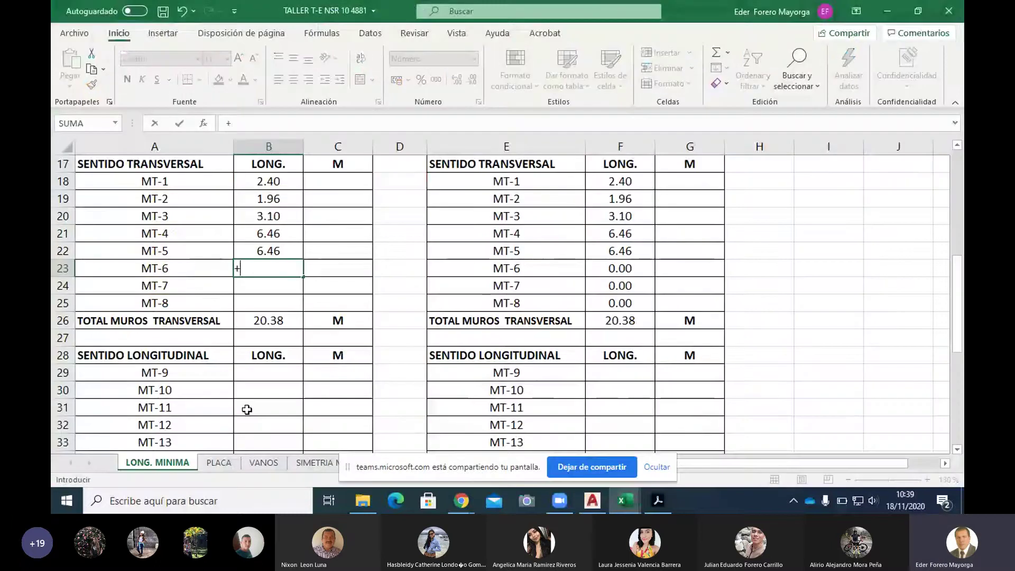
type(".88")
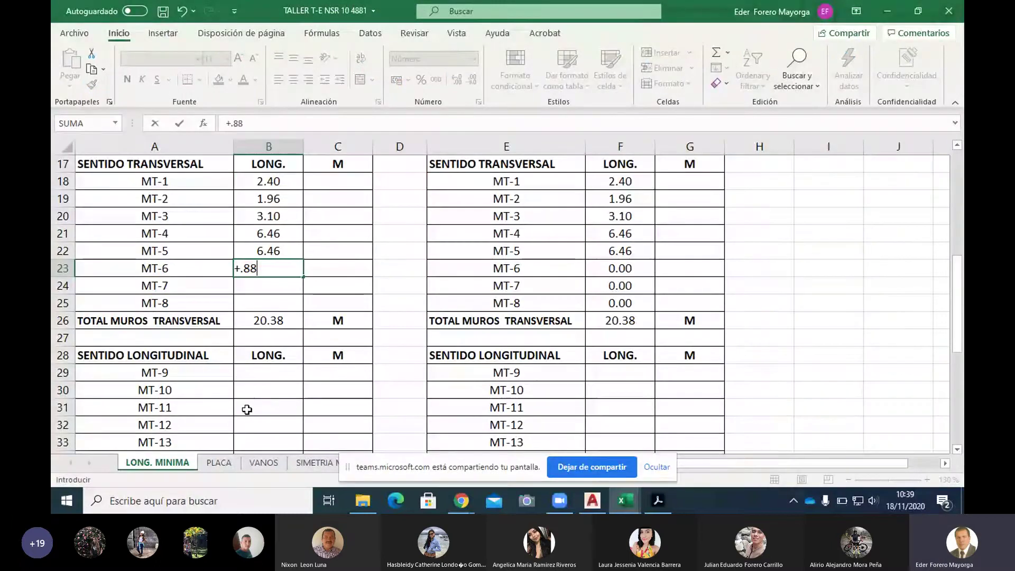
type("*2")
key("Return")
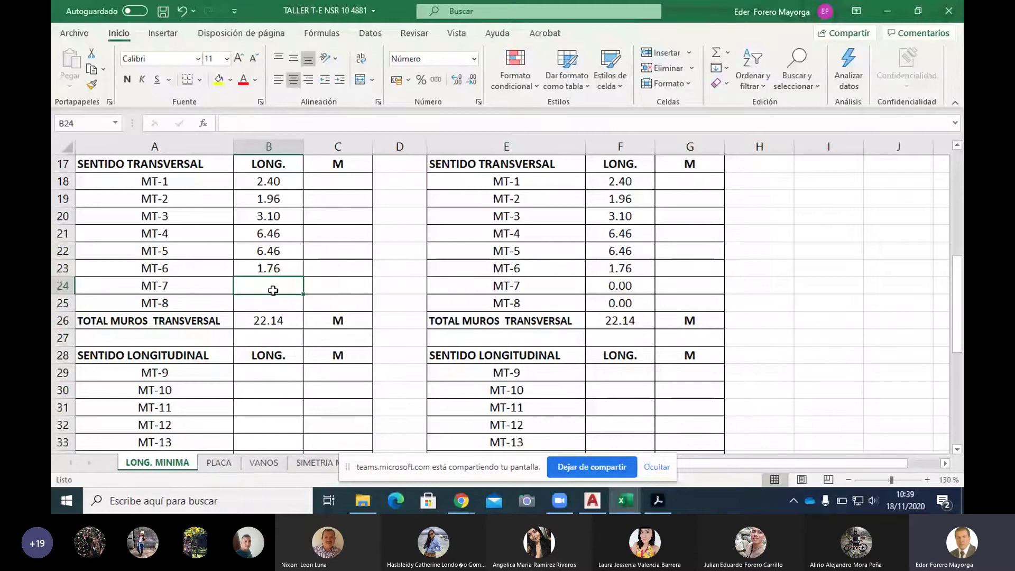
type("+1")
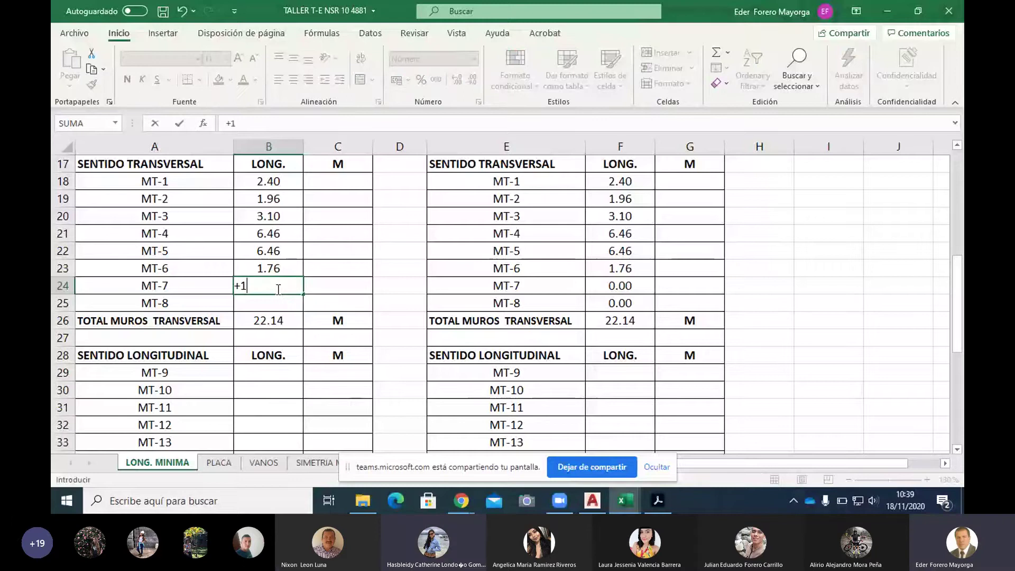
type(".2*2")
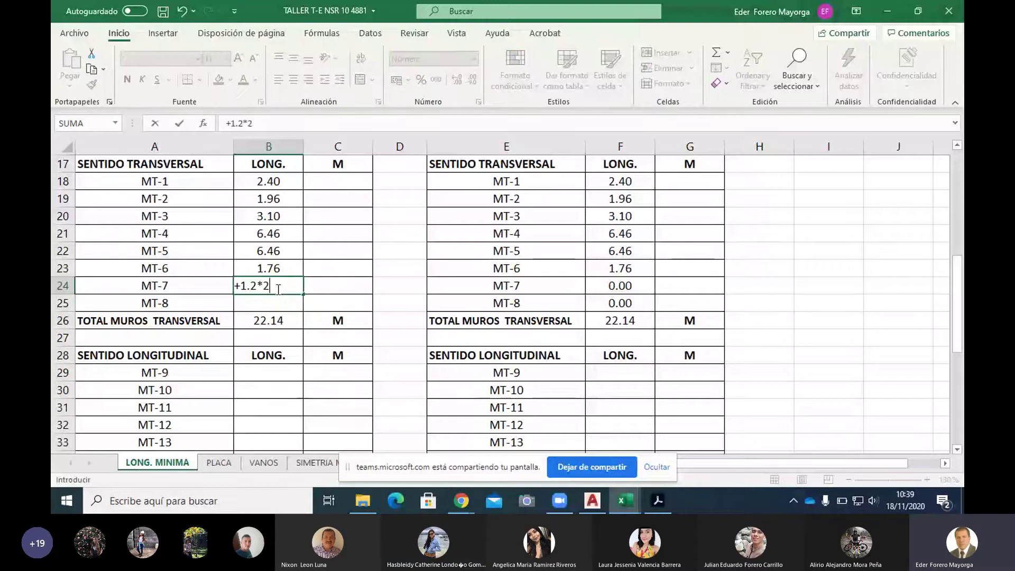
key("Return")
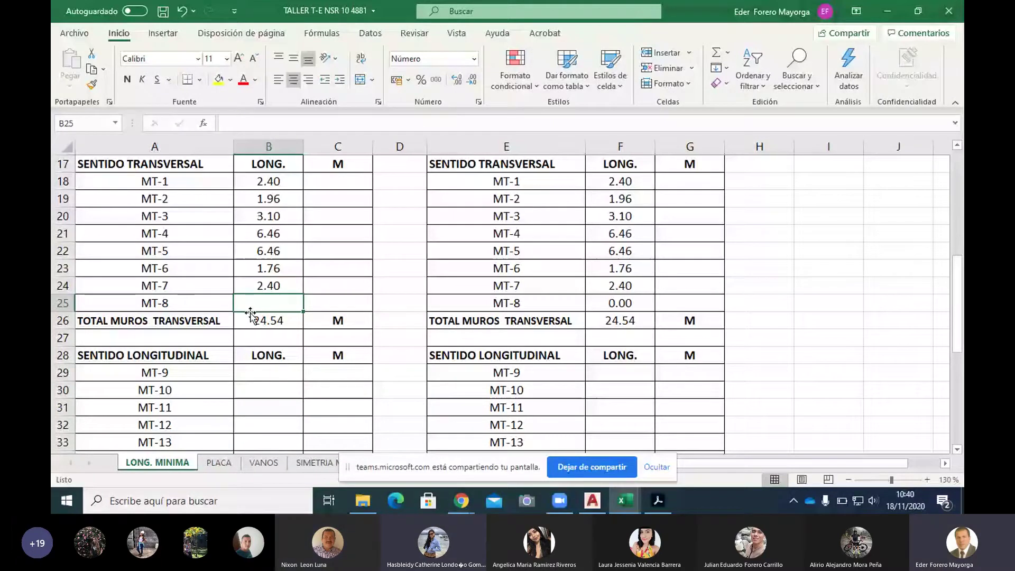
Enter +1.96 as the first-floor length of transverse wall MT-8.
type("+.")
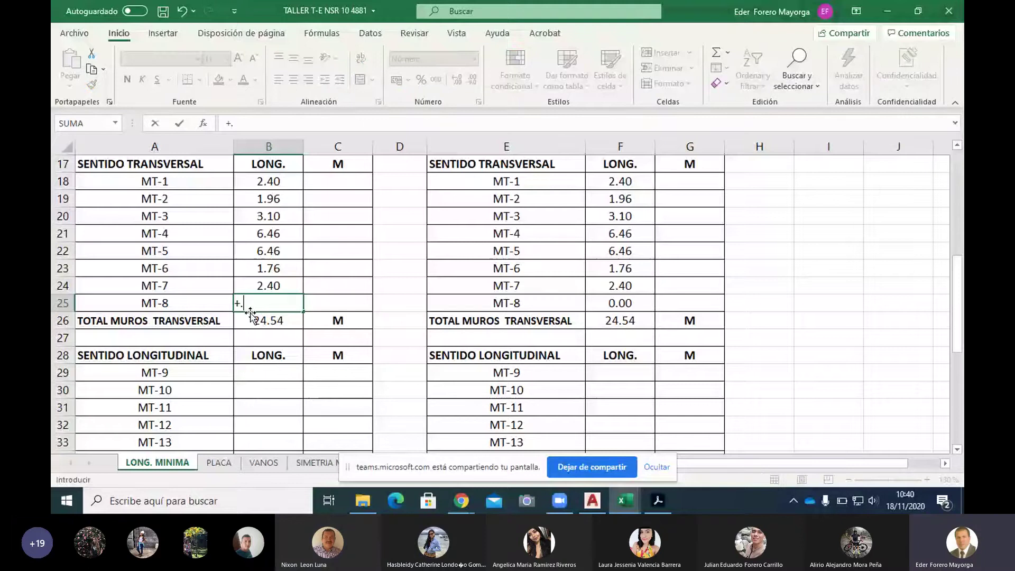
key("BackSpace")
type("1.96")
key("Return")
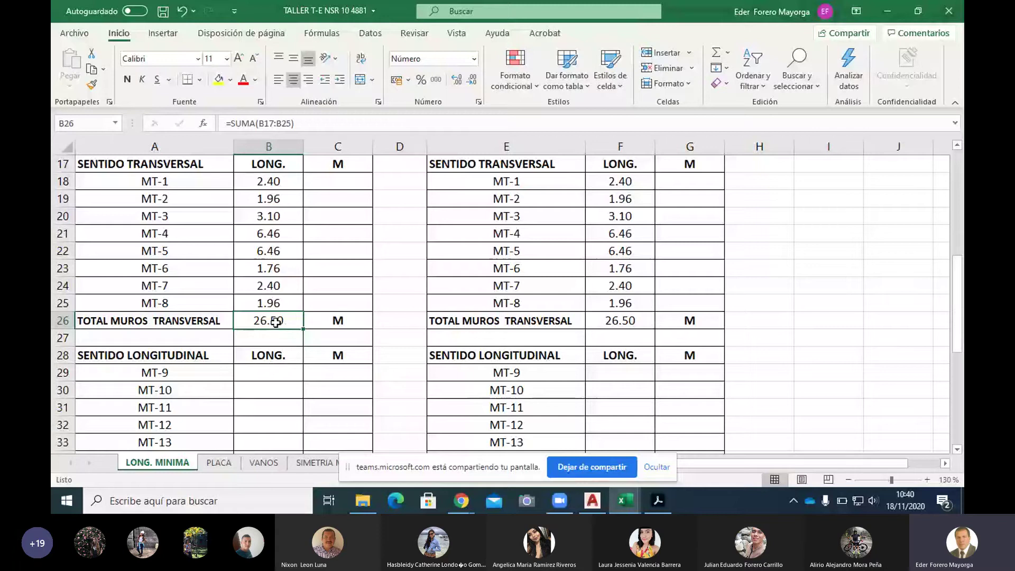
Read the lengths of longitudinal walls 9 to 14 on the AutoCAD first-floor plan, and return to the longitudinal wall table in Excel.
scroll(276, 322, "up", 1)
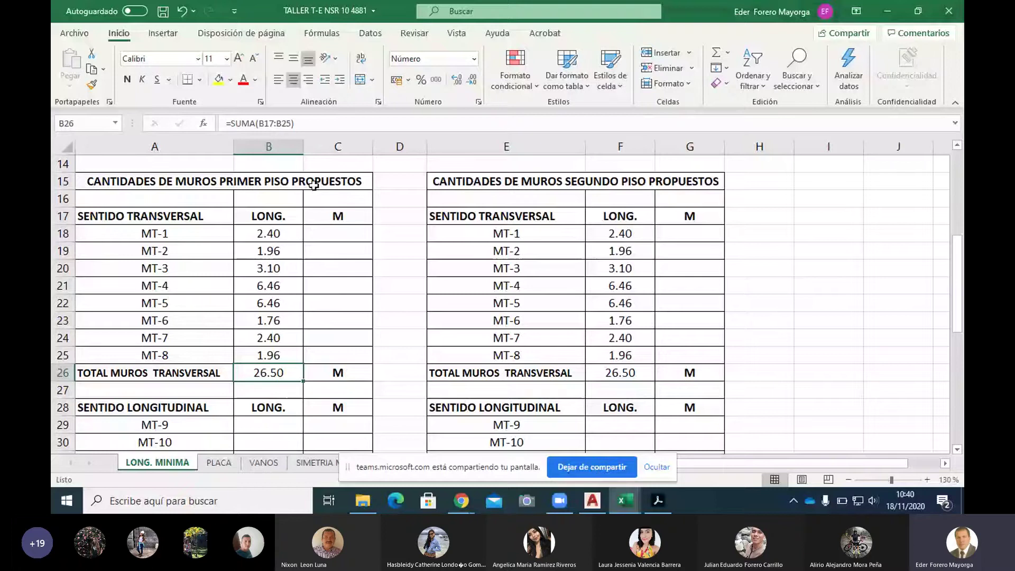
scroll(269, 394, "down", 2)
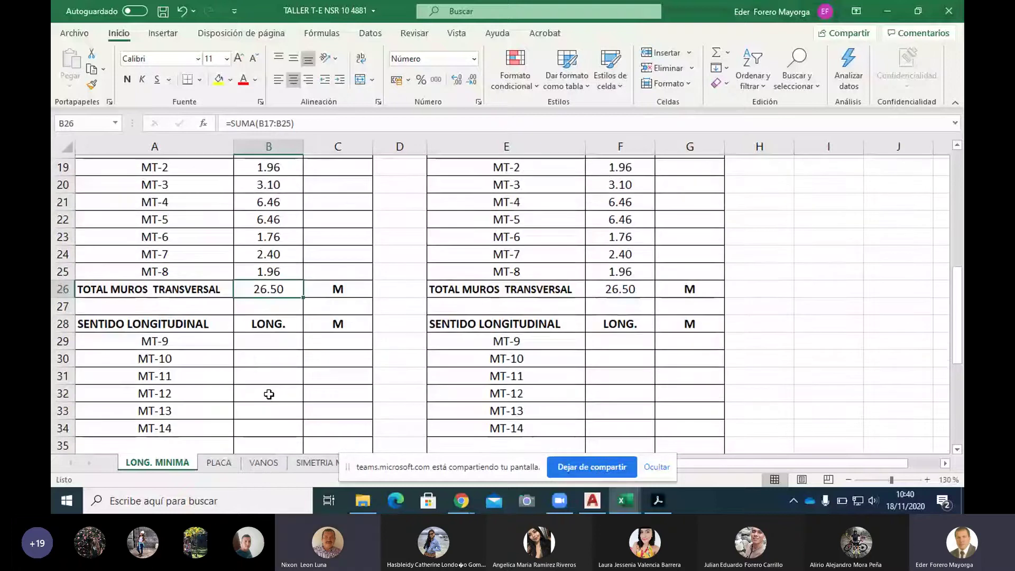
scroll(269, 394, "down", 1)
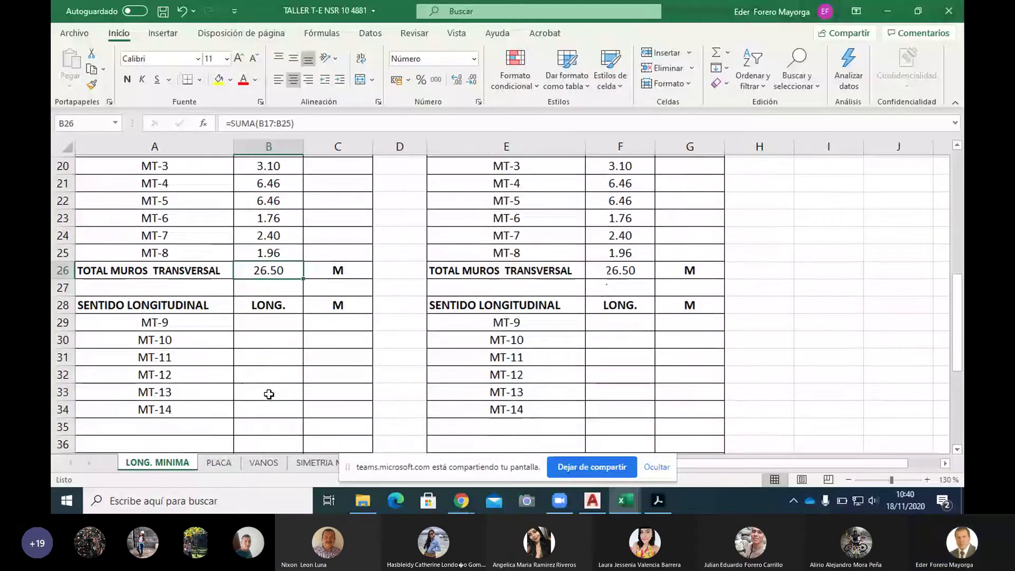
scroll(269, 219, "down", 2)
left_click(593, 501)
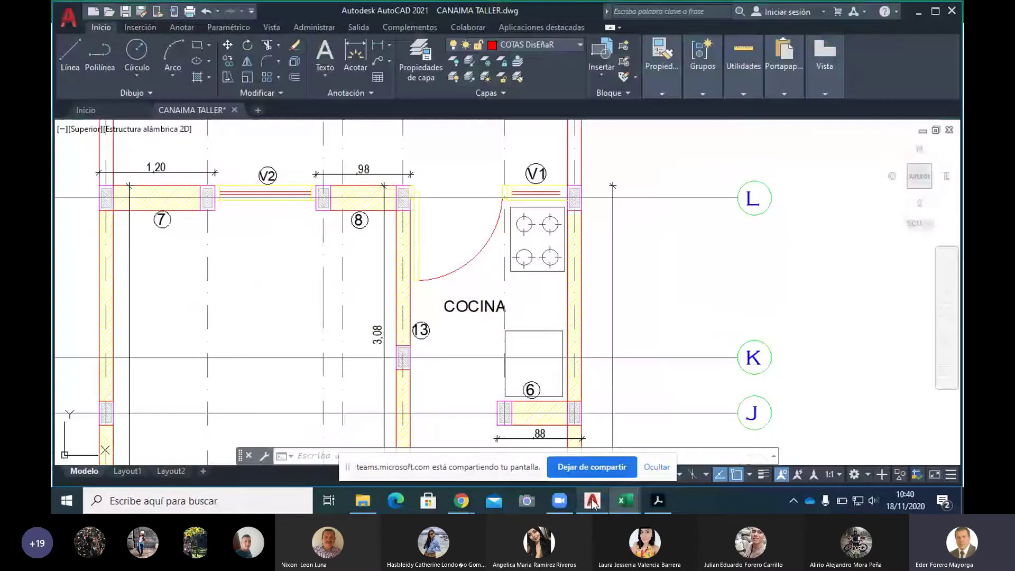
scroll(331, 418, "down", 2)
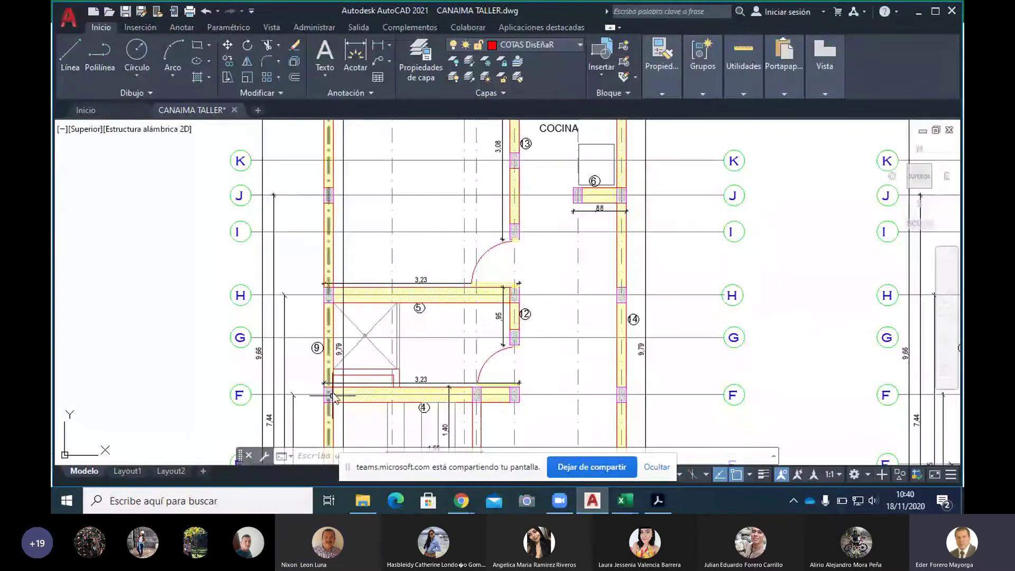
mouse_move(333, 396)
left_mouse_down()
mouse_move(297, 236)
mouse_move(383, 216)
mouse_move(392, 507)
left_mouse_up()
scroll(386, 221, "up", 2)
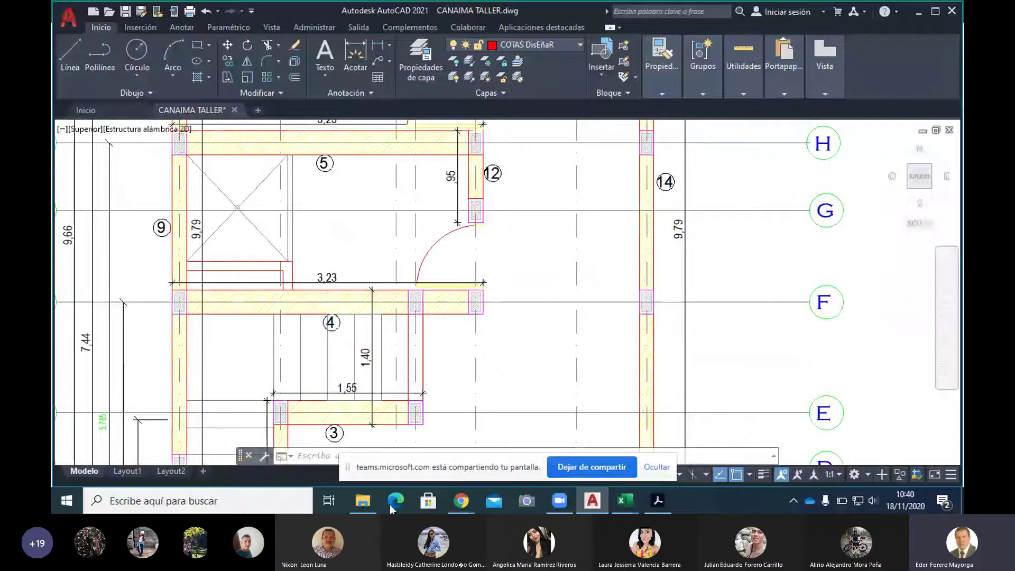
left_click_drag(455, 207, 391, 511)
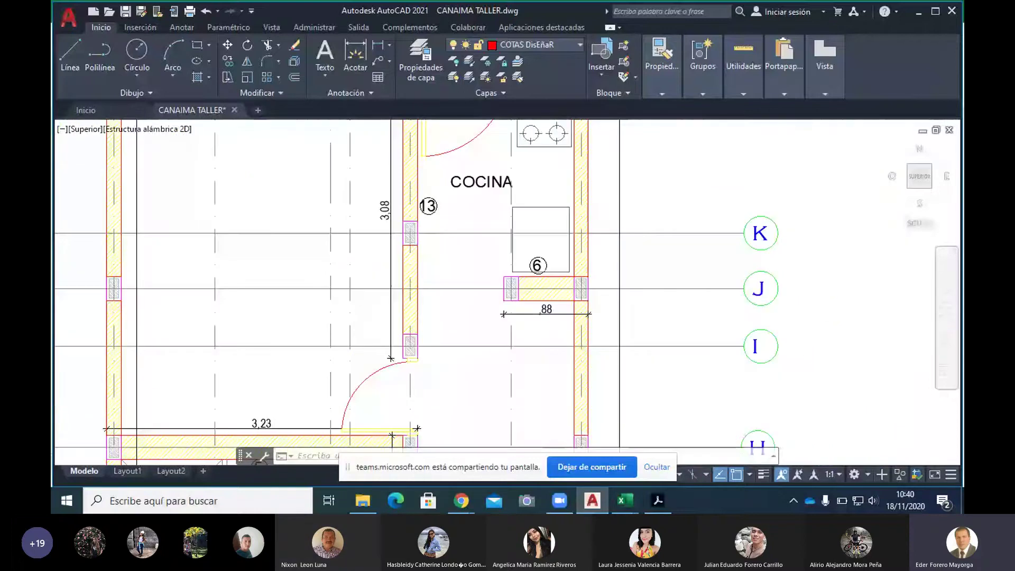
mouse_move(329, 460)
left_mouse_down()
mouse_move(281, 249)
mouse_move(452, 280)
mouse_move(453, 165)
left_mouse_up()
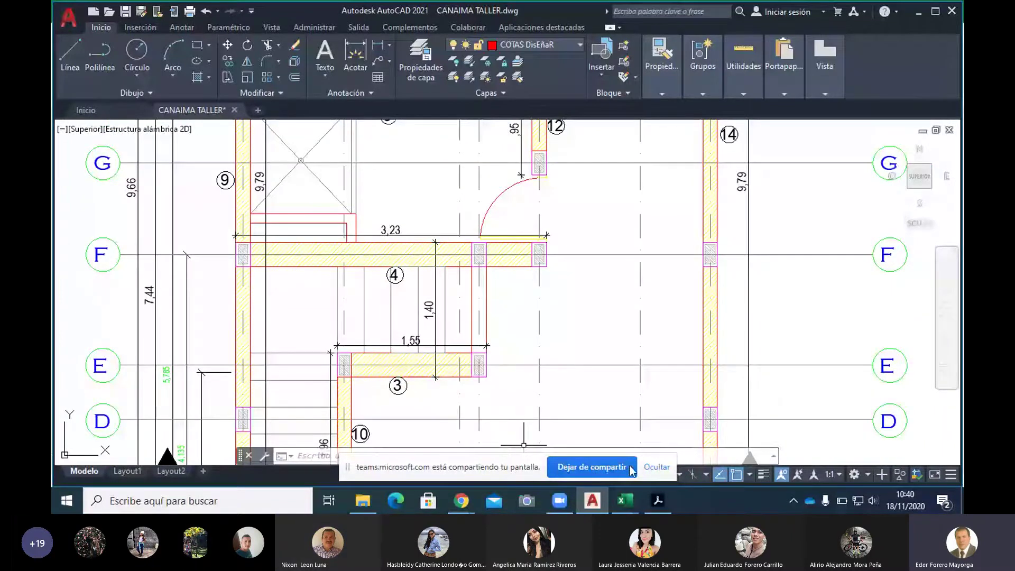
mouse_move(625, 501)
left_click(661, 431)
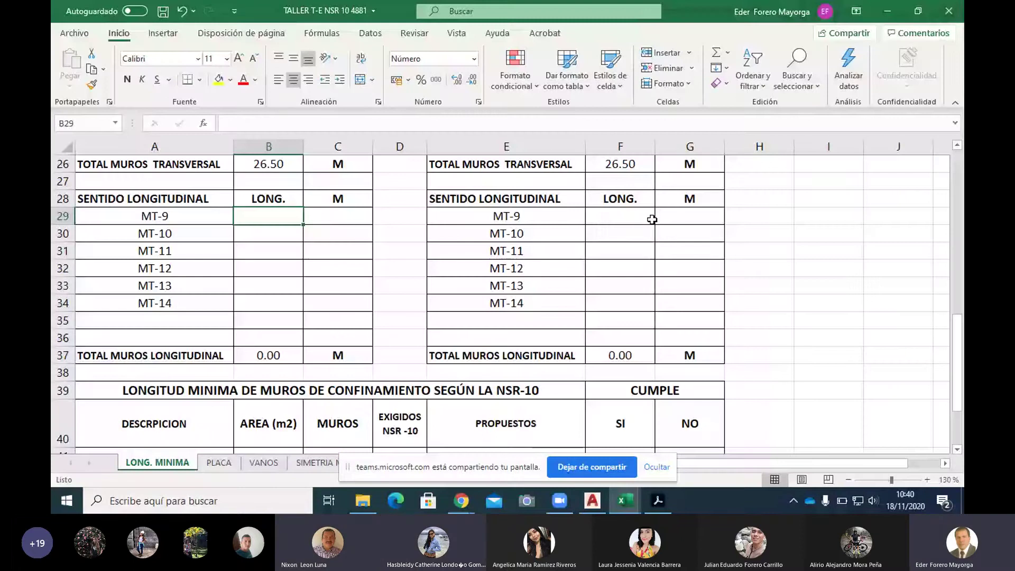
Link the second-floor MT-9 length to first-floor cell B29 and fill the formula down through the MT-14 row.
left_click(603, 214)
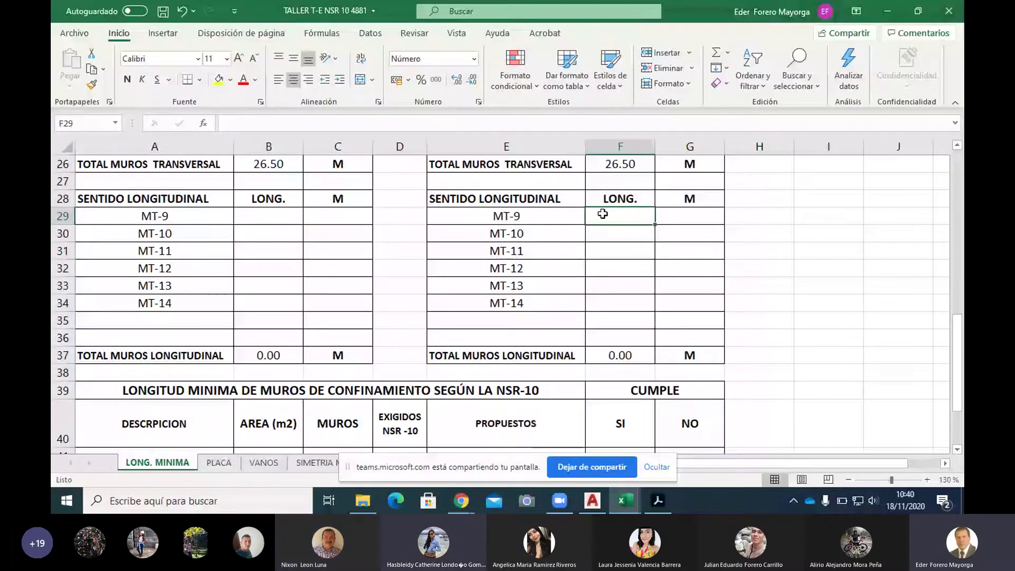
type("=B29")
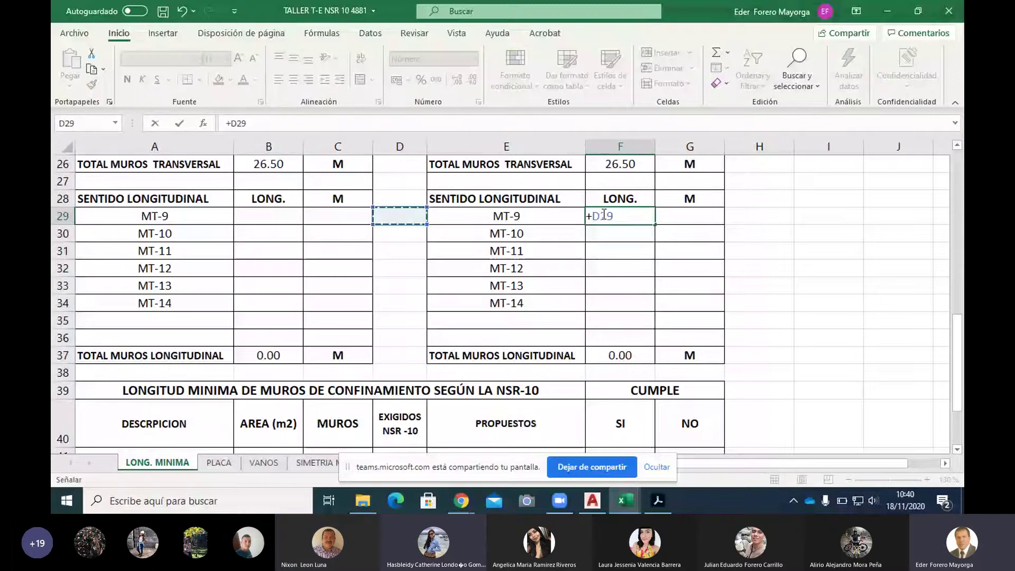
key("Return")
left_click(621, 217)
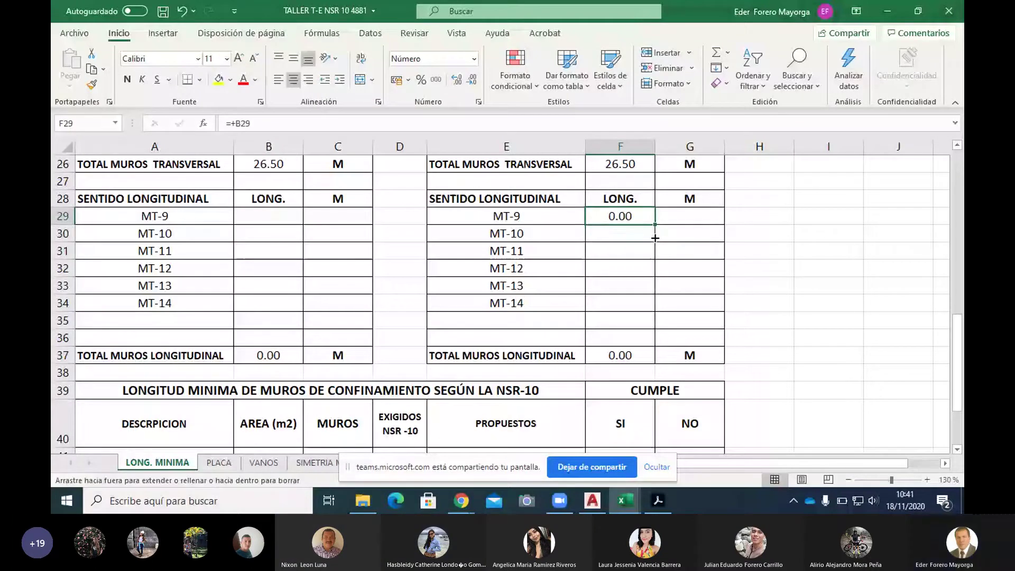
left_click_drag(655, 224, 655, 311)
Enter the first-floor longitudinal wall lengths 9.79 for MT-9 and 1.96 for MT-10.
left_click(279, 218)
type("9.79")
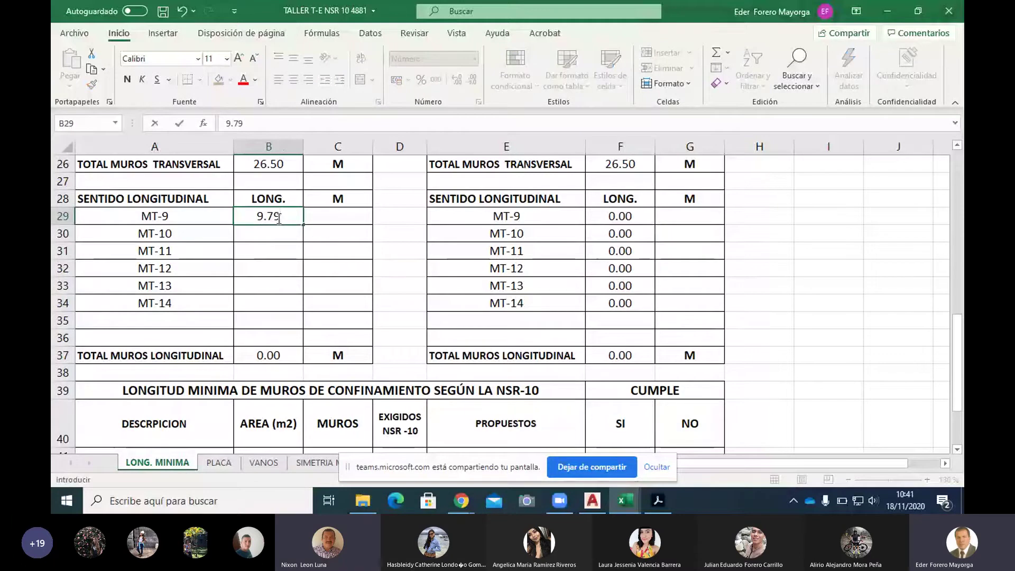
key("Return")
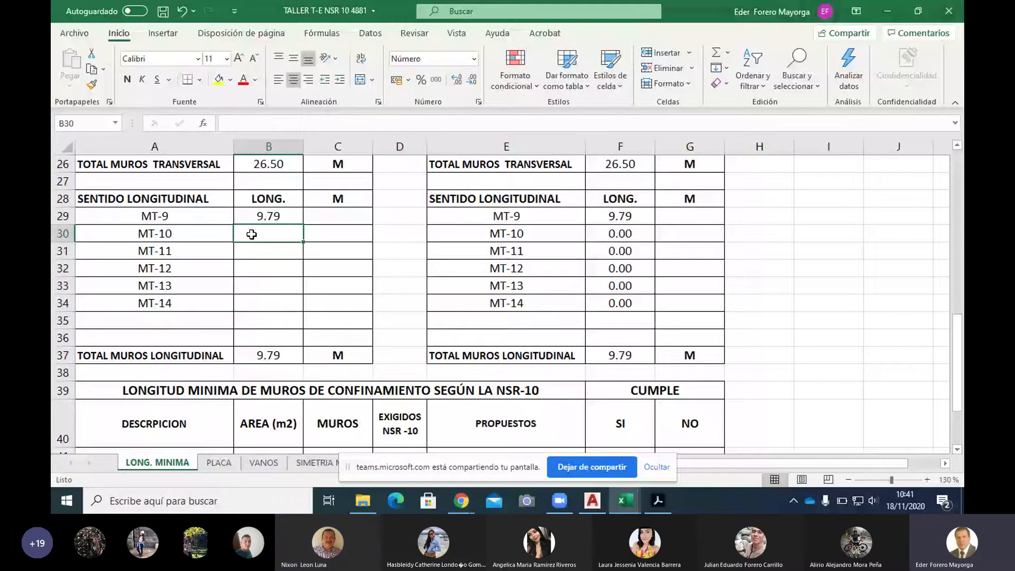
type("10.79")
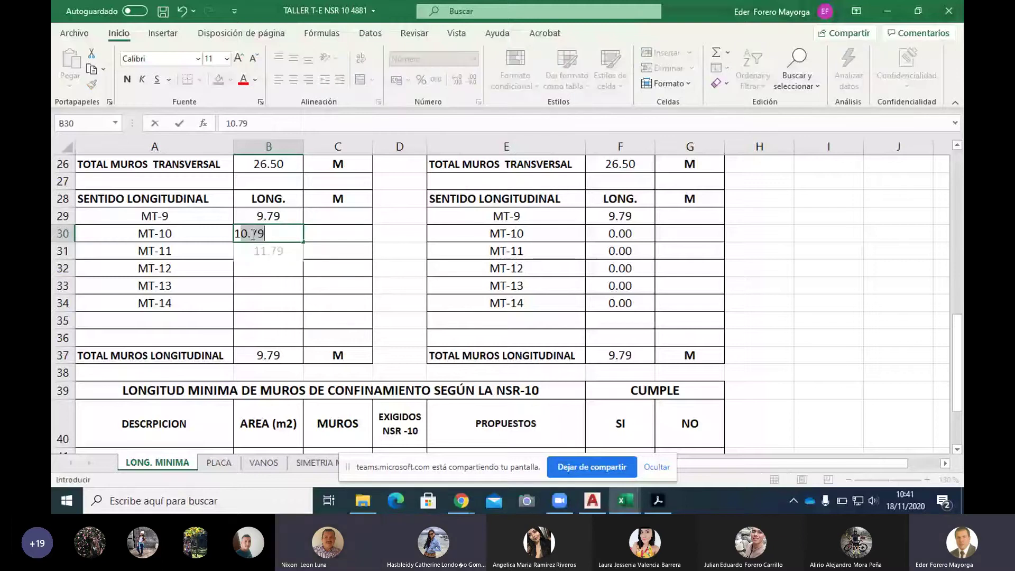
type("1.96")
key("Return")
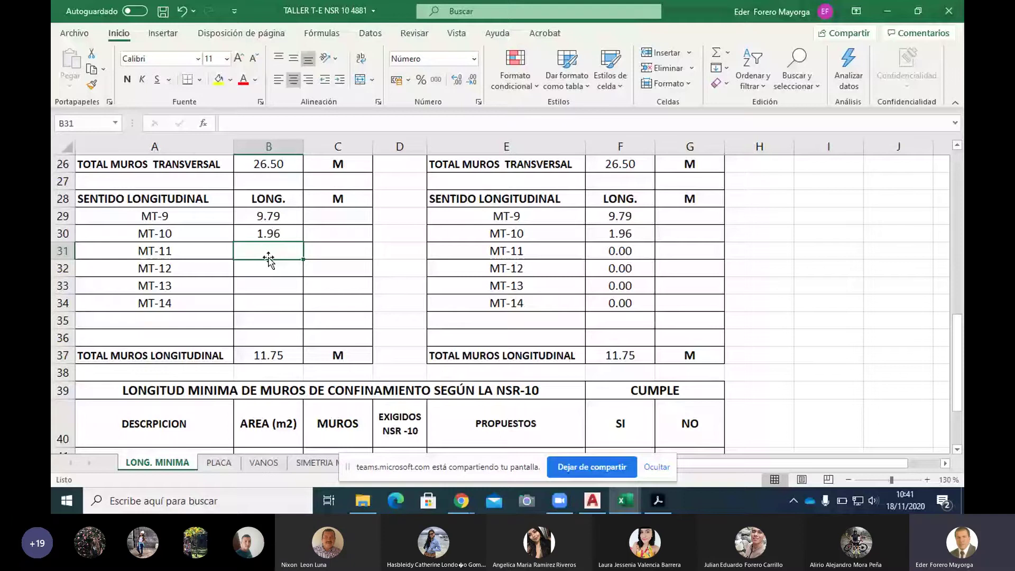
Enter the first-floor longitudinal wall lengths 1 for MT-11 and .95 for MT-12.
type("1")
key("Return")
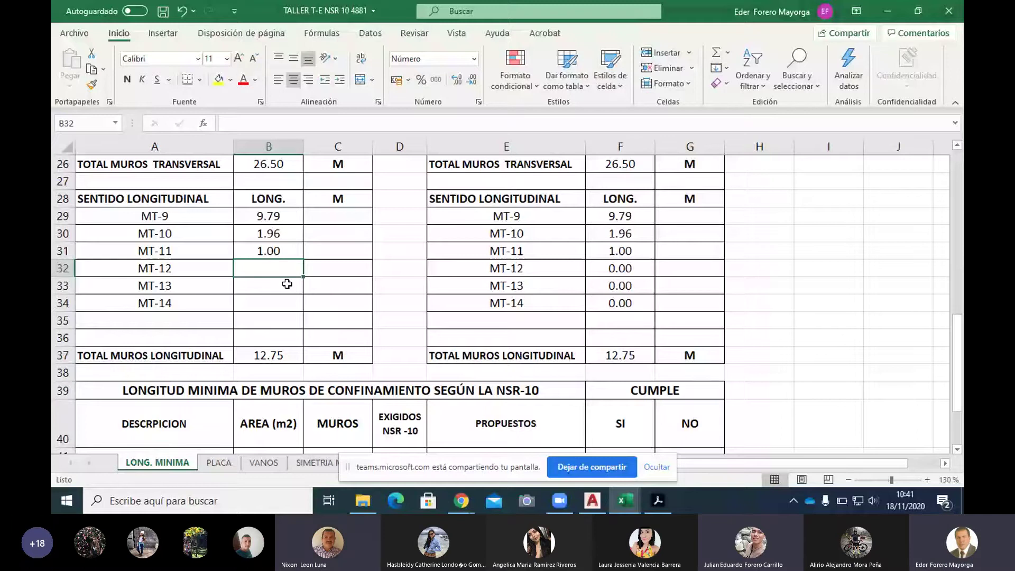
type(".95")
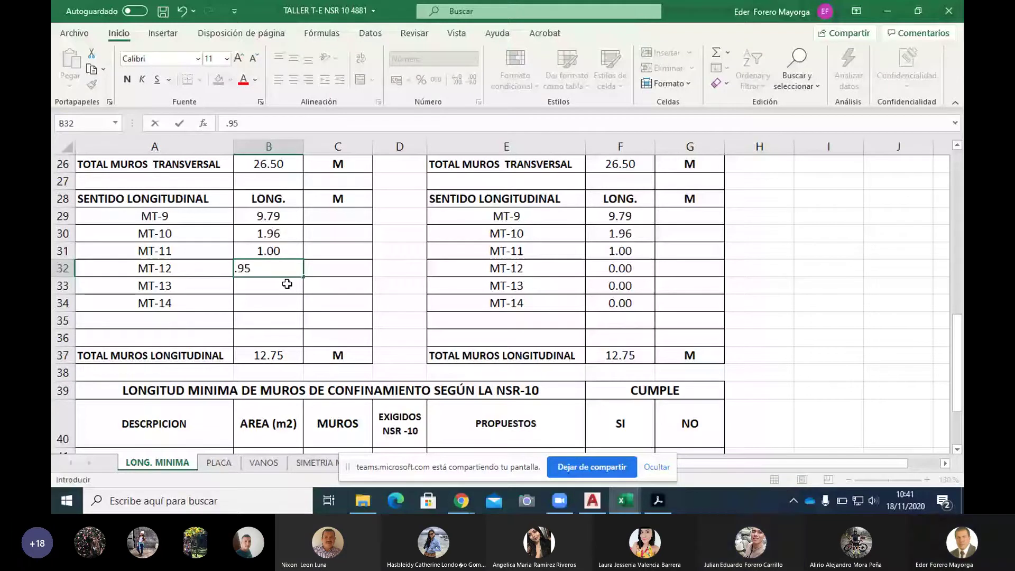
key("Return")
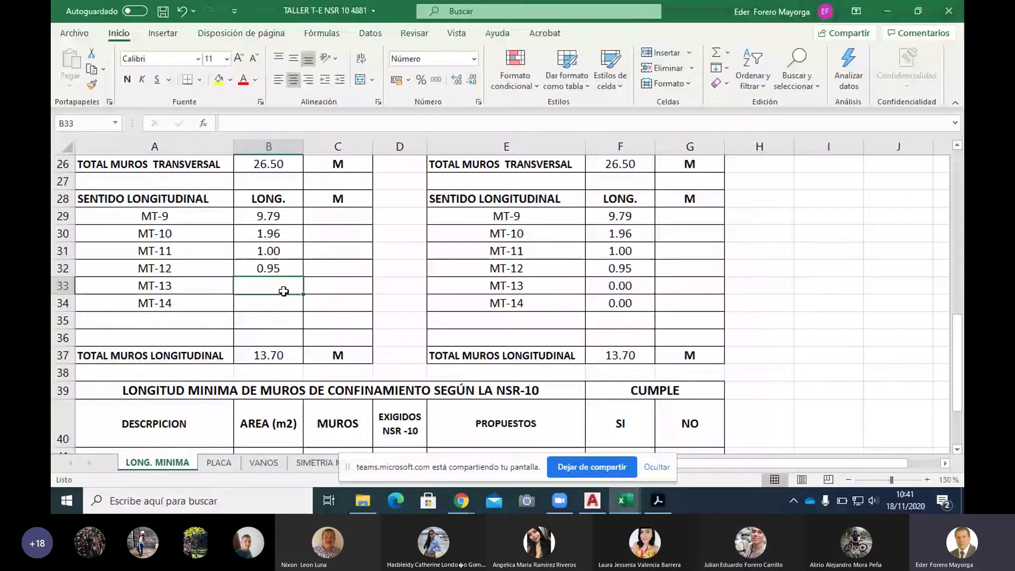
Enter the first-floor longitudinal wall lengths 3.08 for MT-13 and 9.79 for MT-14.
type("3")
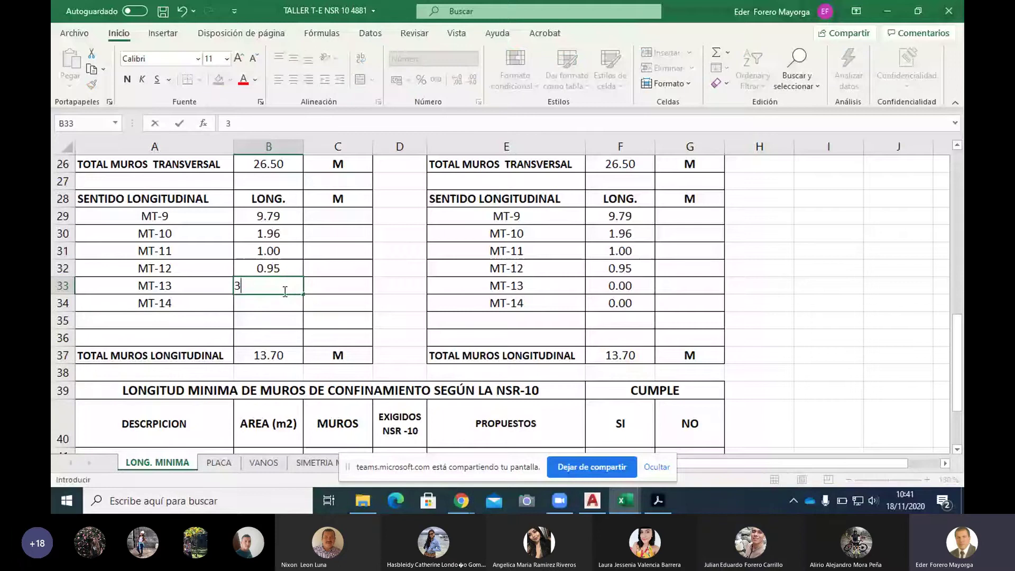
type(".08")
key("Return")
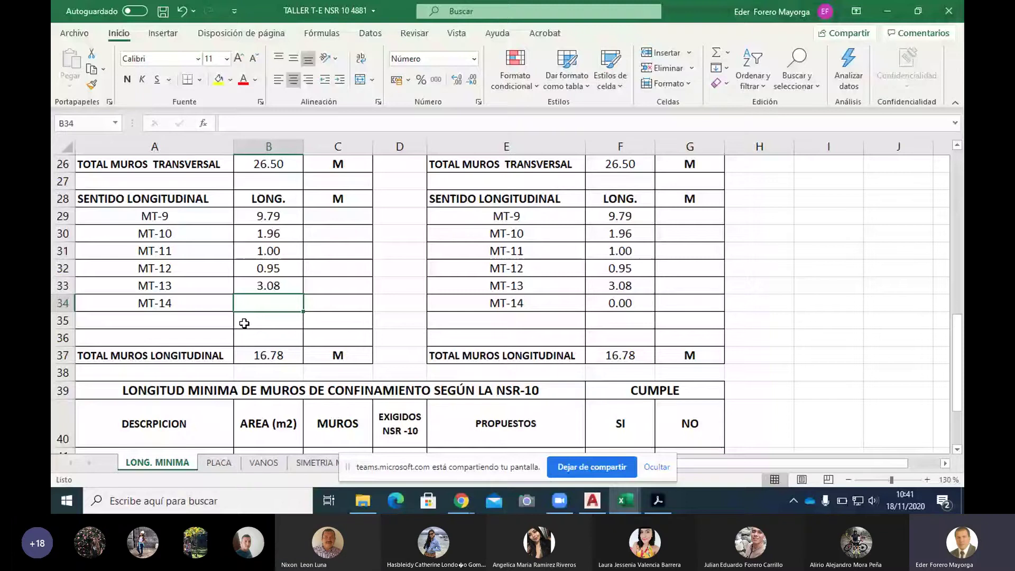
type("9.7")
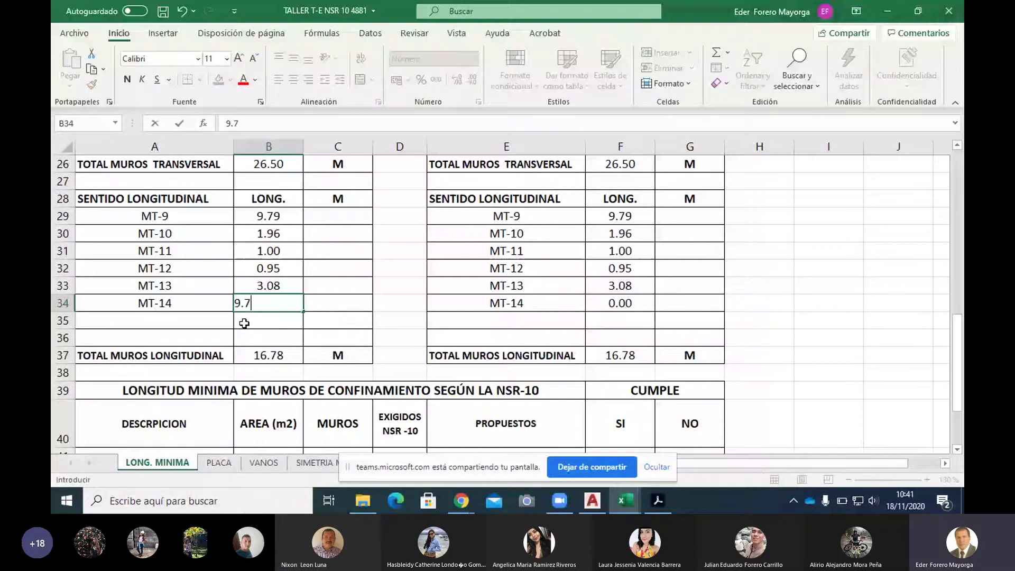
type("9")
key("Return")
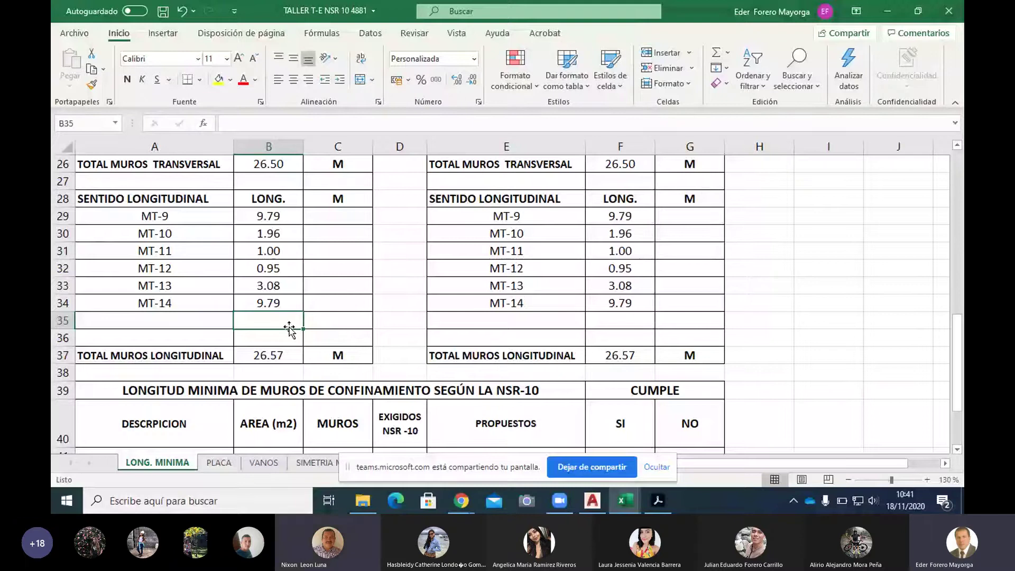
Compare the first floor's required and proposed wall lengths in the NSR-10 minimum-length compliance table.
scroll(289, 329, "down", 3)
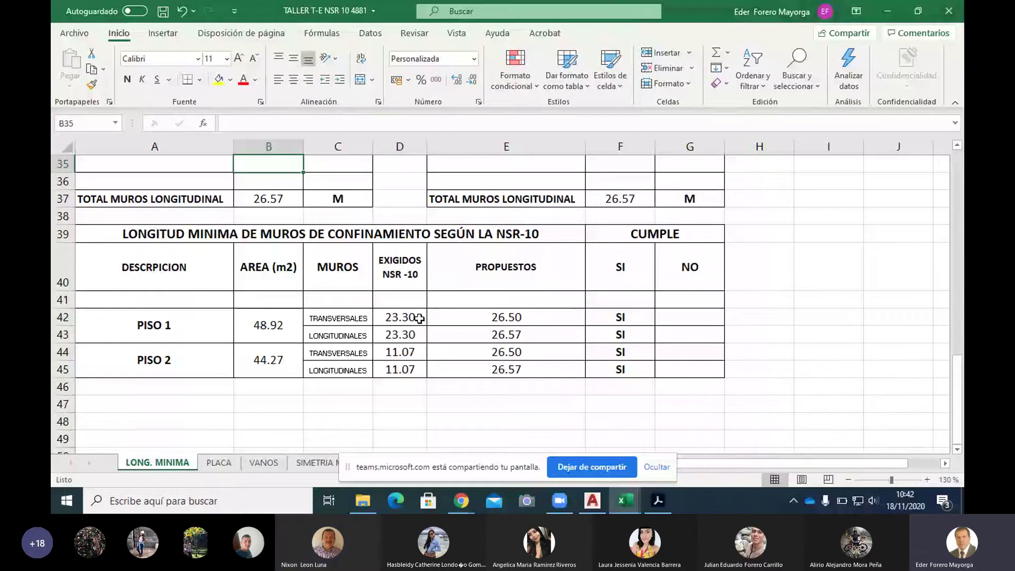
left_click(537, 319)
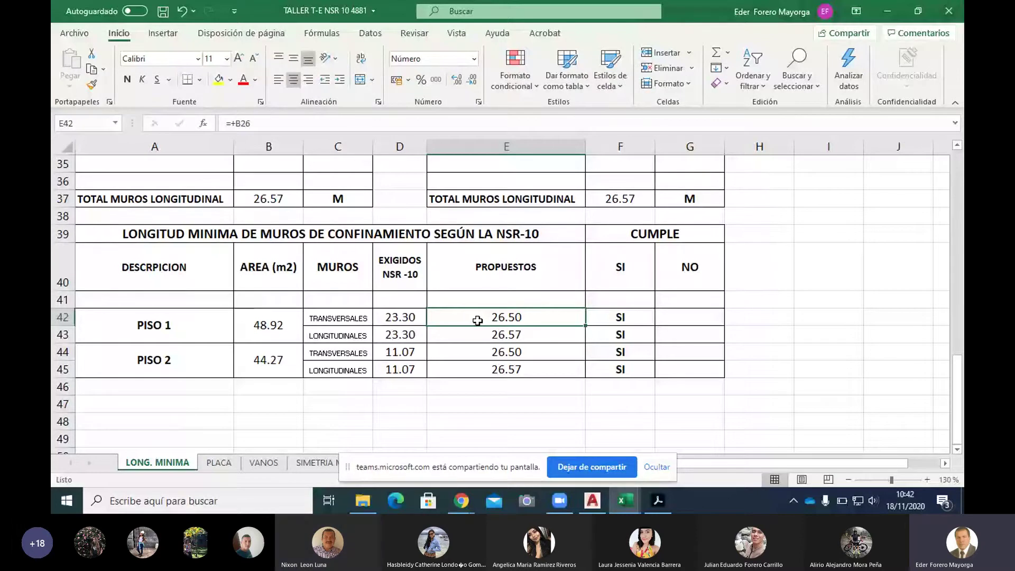
left_click(414, 335)
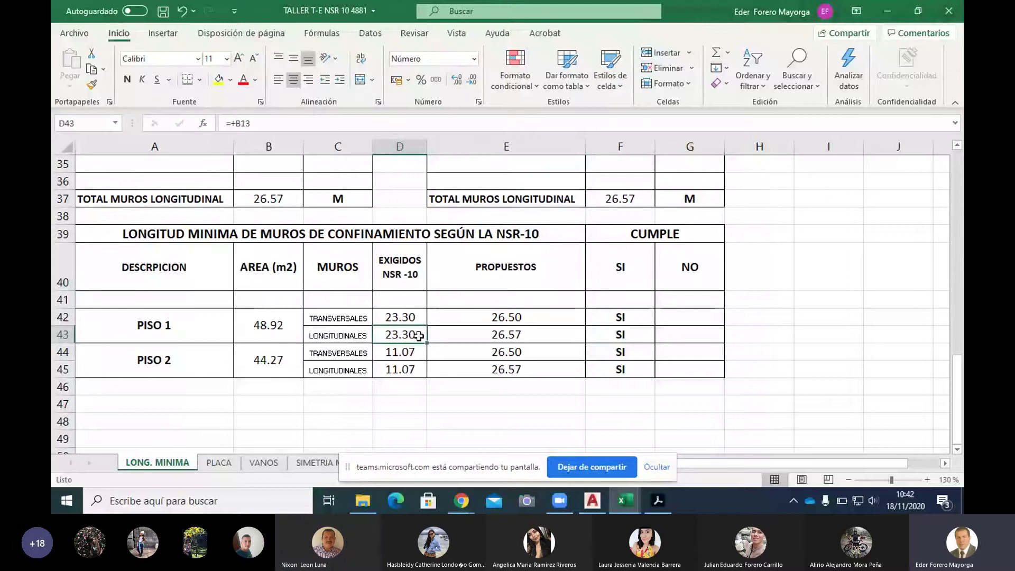
left_click(545, 335)
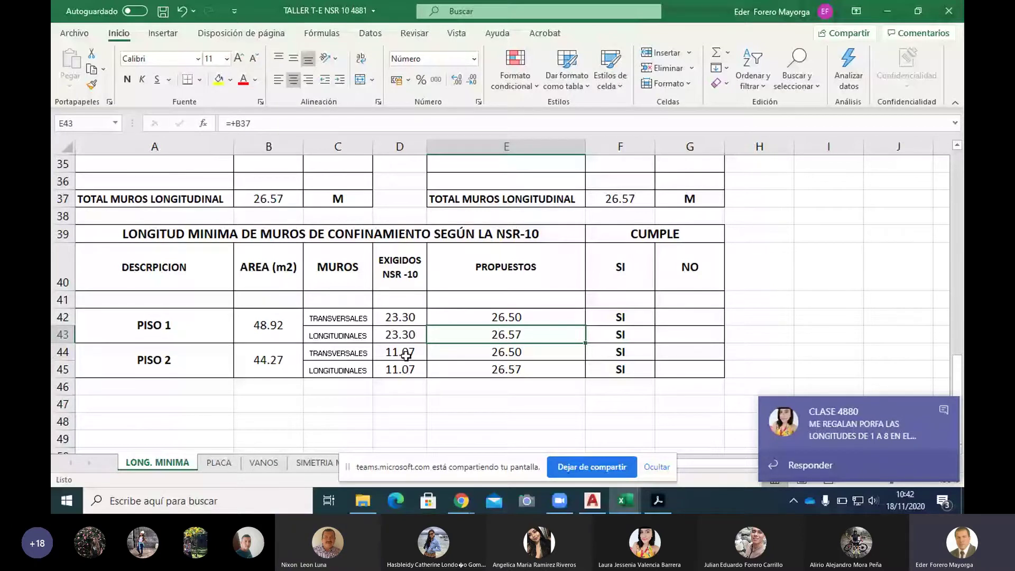
Review the first-floor transverse wall lengths MT-1 to MT-8, checking the MT-1 and MT-2 formulas.
scroll(335, 332, "up", 6)
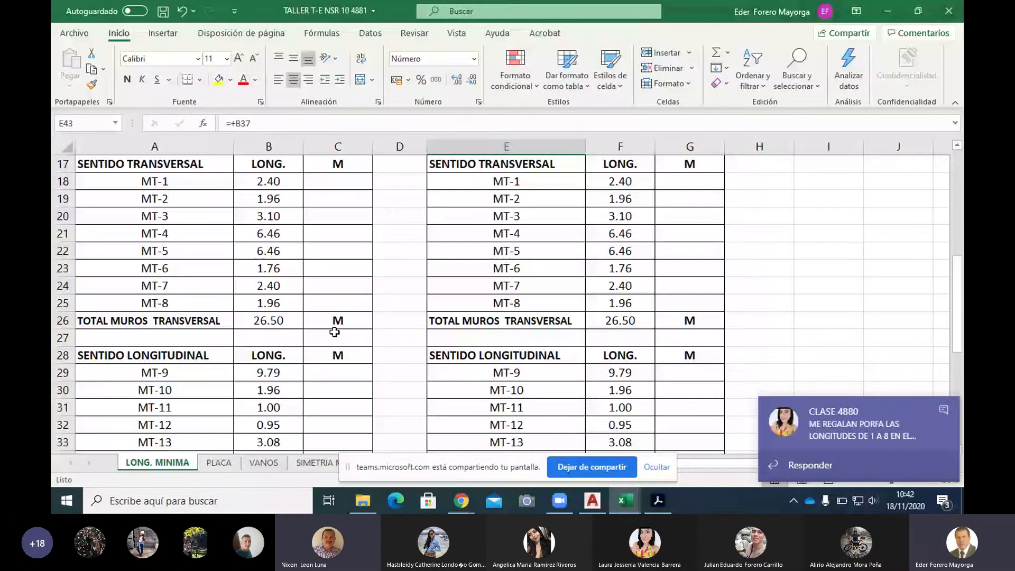
scroll(335, 332, "up", 1)
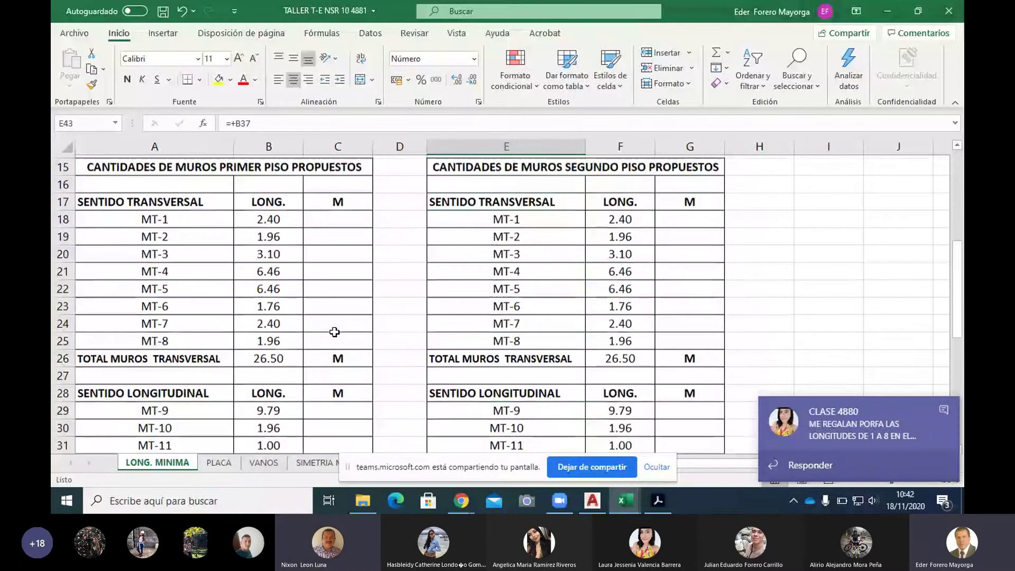
scroll(335, 332, "up", 1)
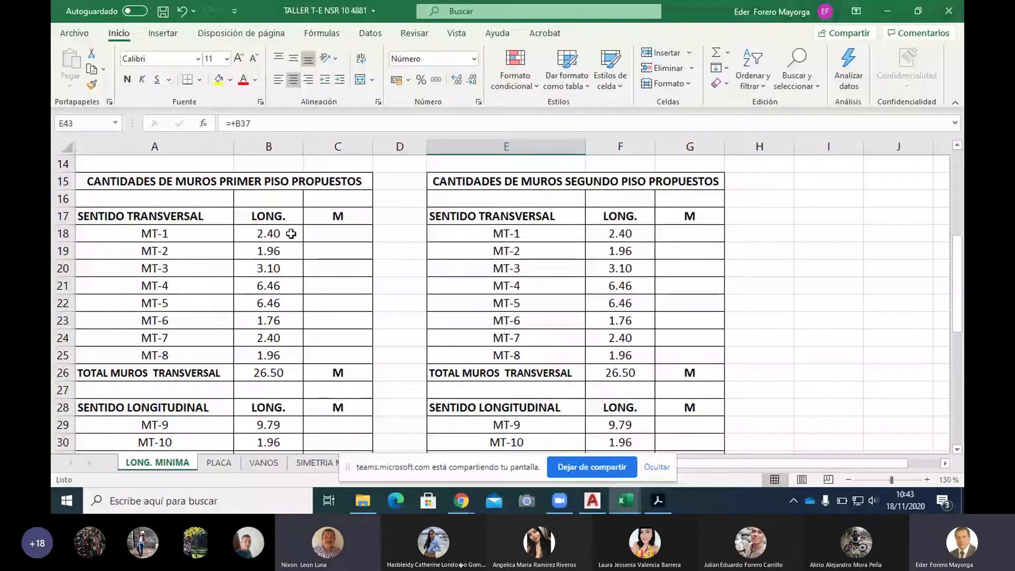
left_click(284, 250)
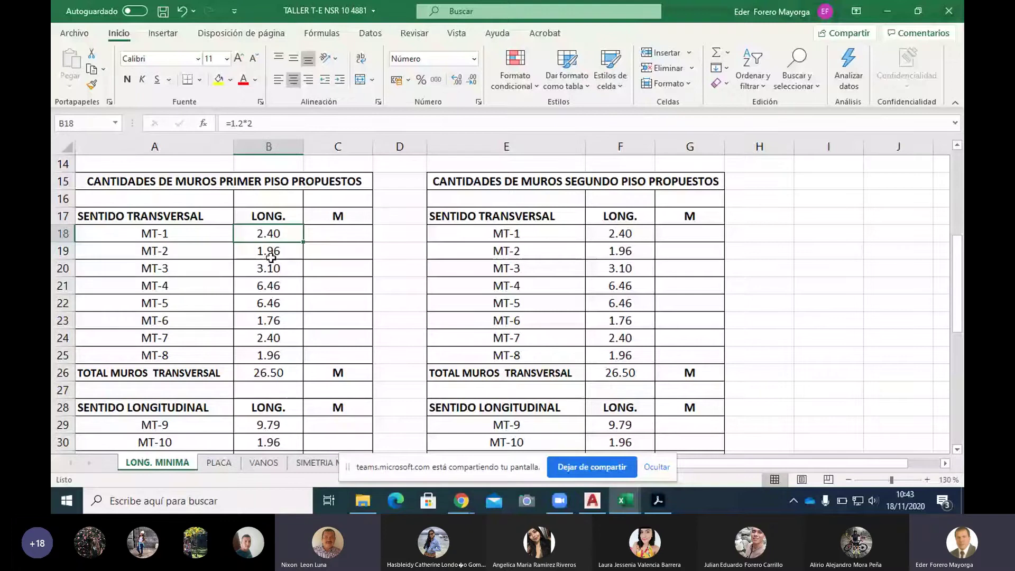
Examine the PROPUESTOS and EXIGIDOS NSR-10 columns of the compliance table for both floors.
scroll(386, 385, "down", 4)
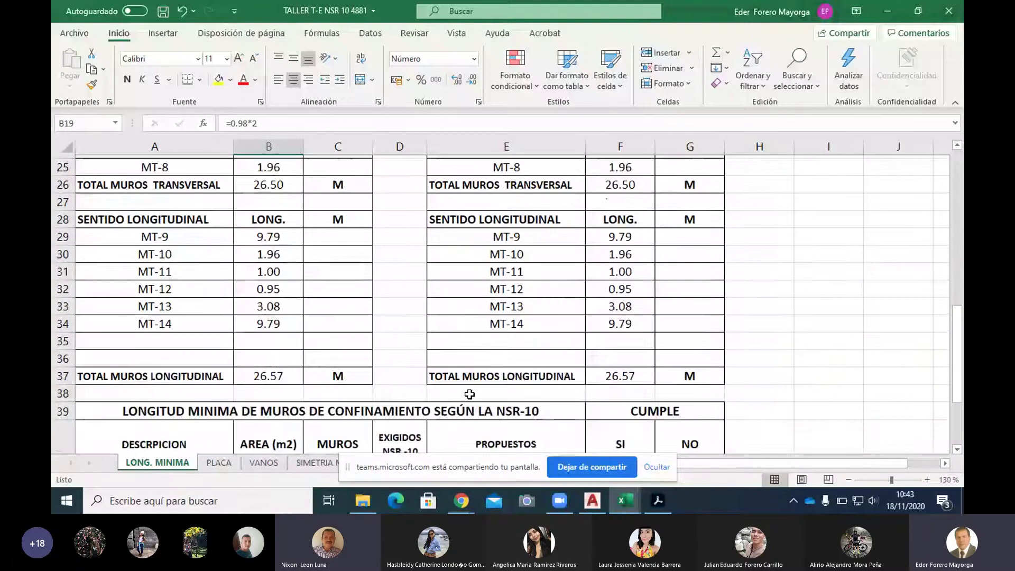
scroll(470, 394, "down", 1)
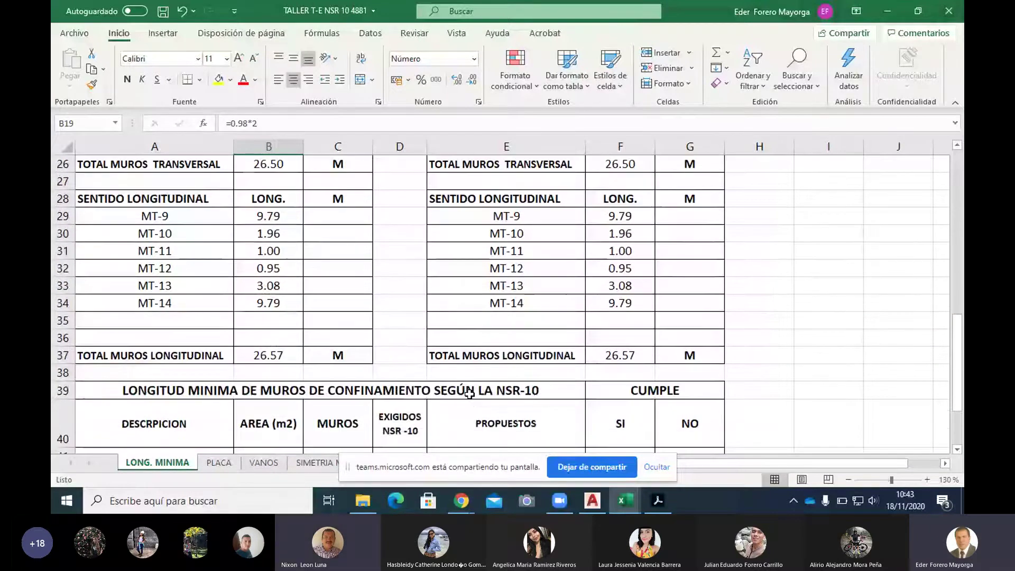
scroll(540, 326, "down", 3)
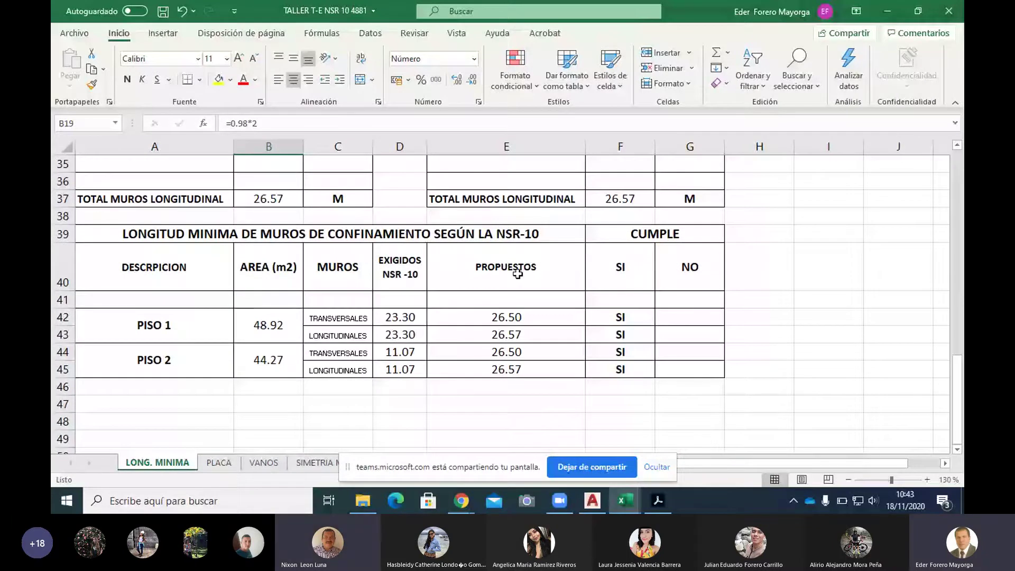
left_click_drag(506, 267, 532, 369)
left_click_drag(395, 286, 401, 369)
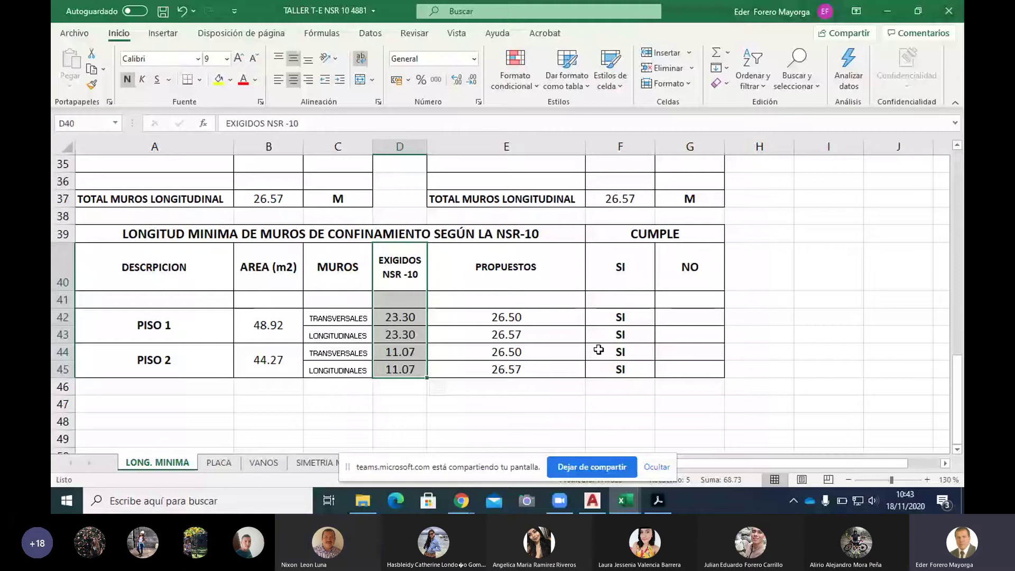
Switch to the NSR-10 Title E PDF in Acrobat and read section E.3.6.4 on minimum confined-wall length with its equation.
left_click(657, 502)
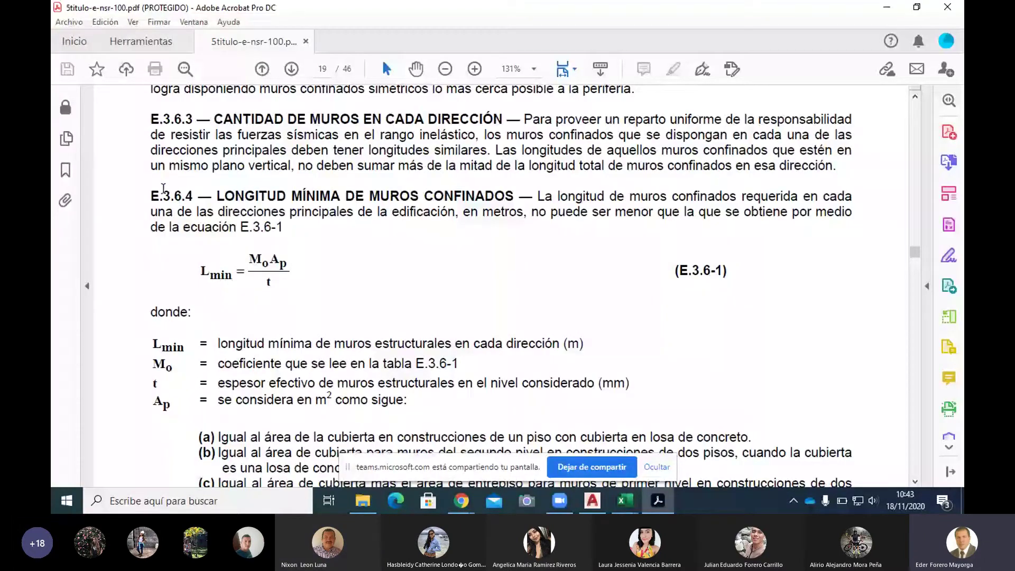
left_click_drag(153, 191, 291, 260)
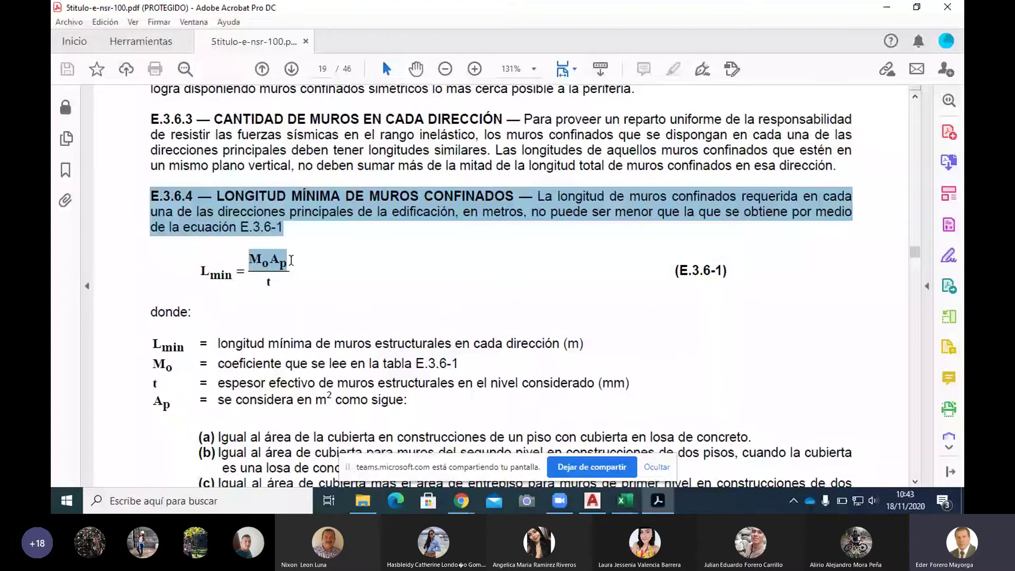
left_click_drag(838, 168, 151, 87)
left_click(331, 287)
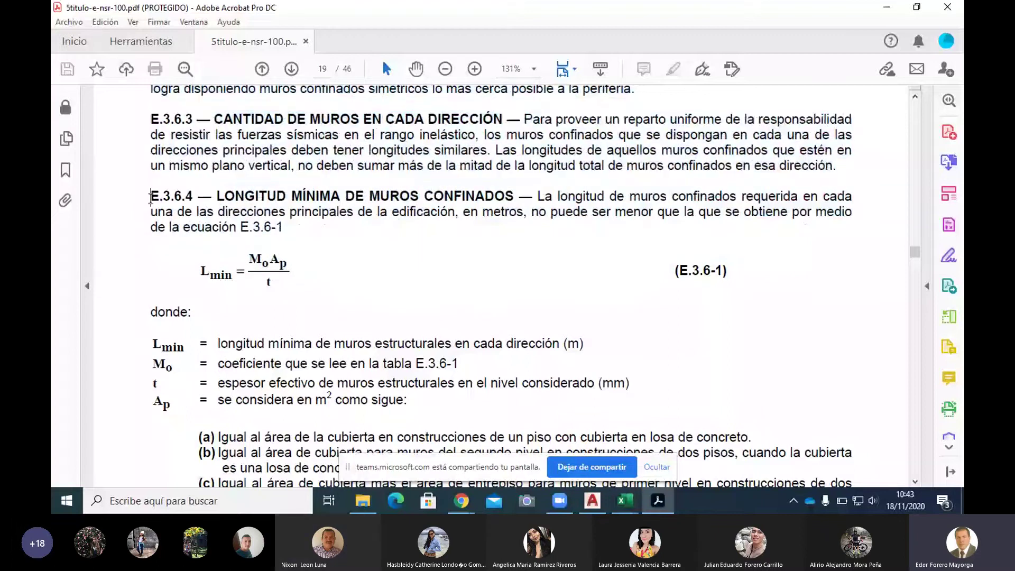
left_click_drag(150, 196, 290, 265)
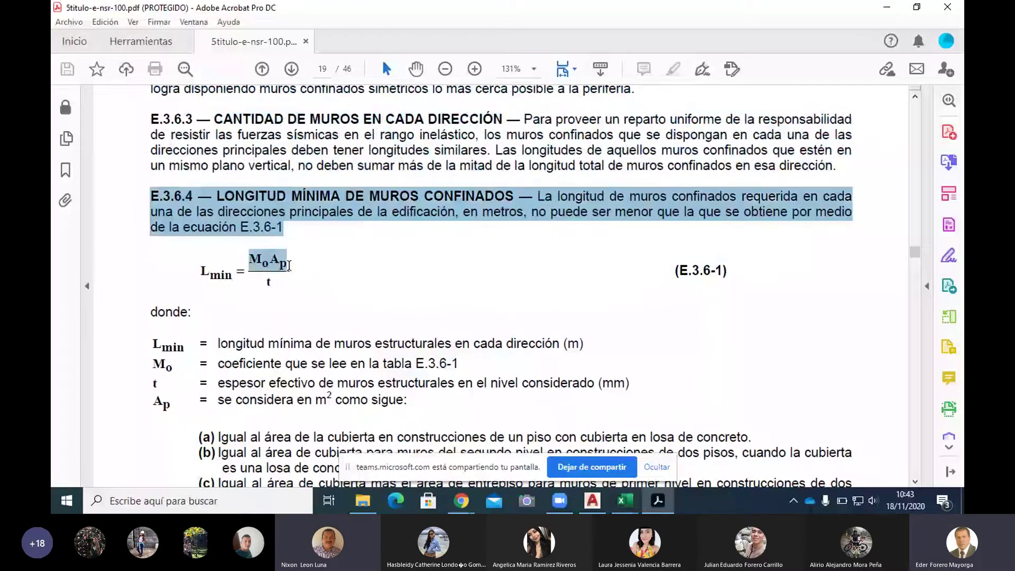
left_click(300, 274)
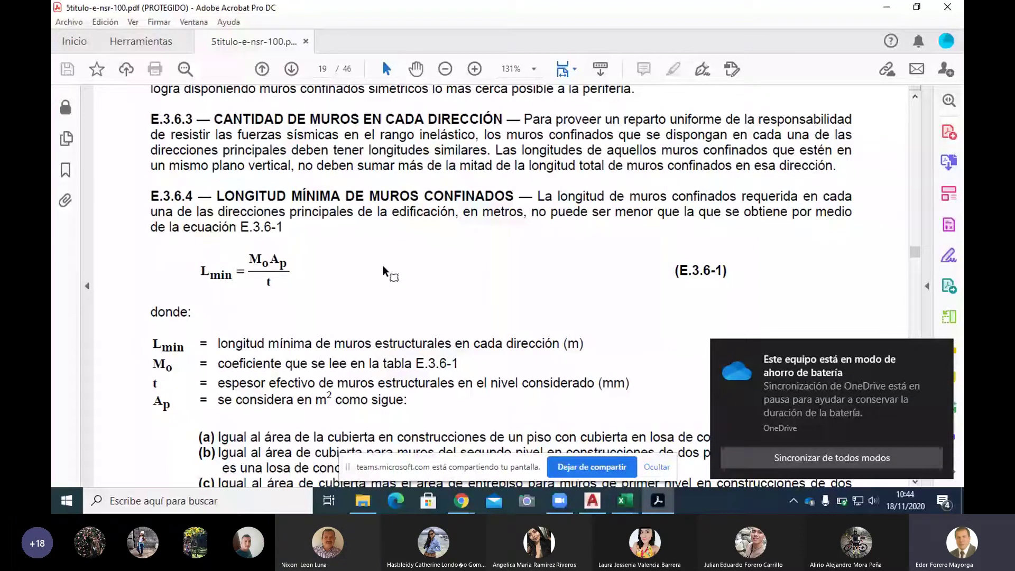
Read section E.3.6.6 on symmetric wall distribution with equation E.3.6-2, and return to section E.3.6.4.
scroll(352, 292, "down", 3)
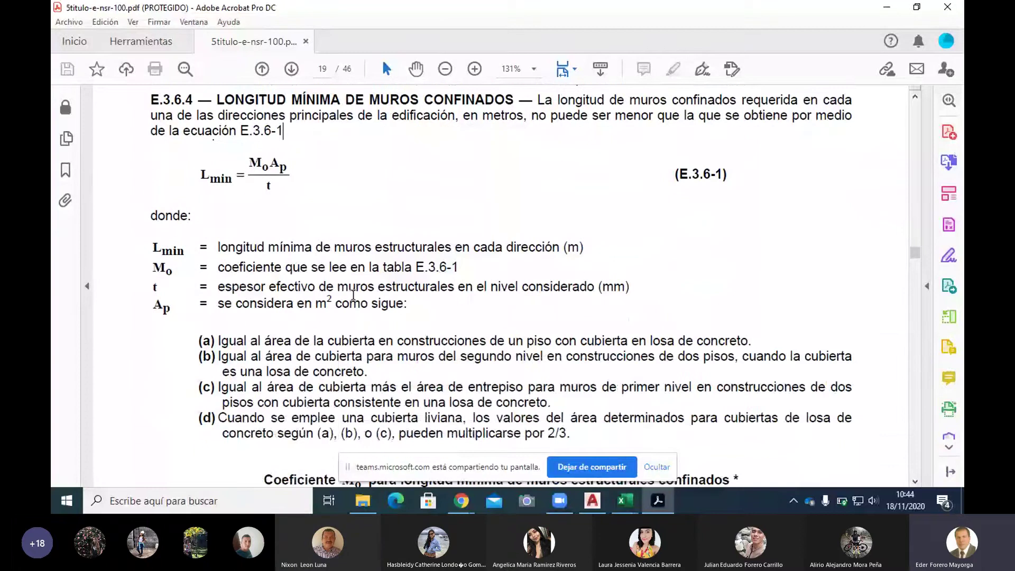
scroll(354, 295, "down", 18)
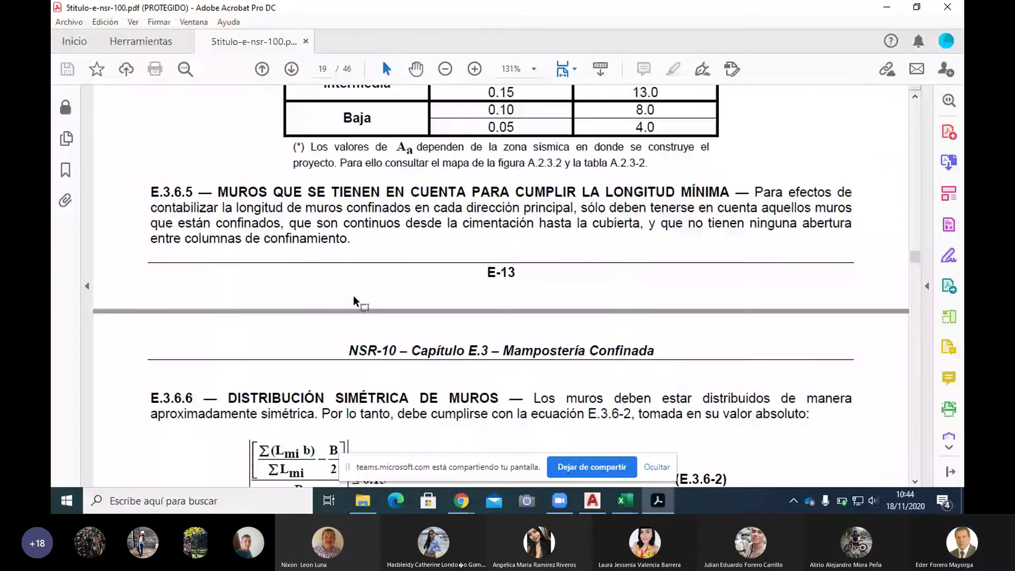
scroll(353, 295, "down", 5)
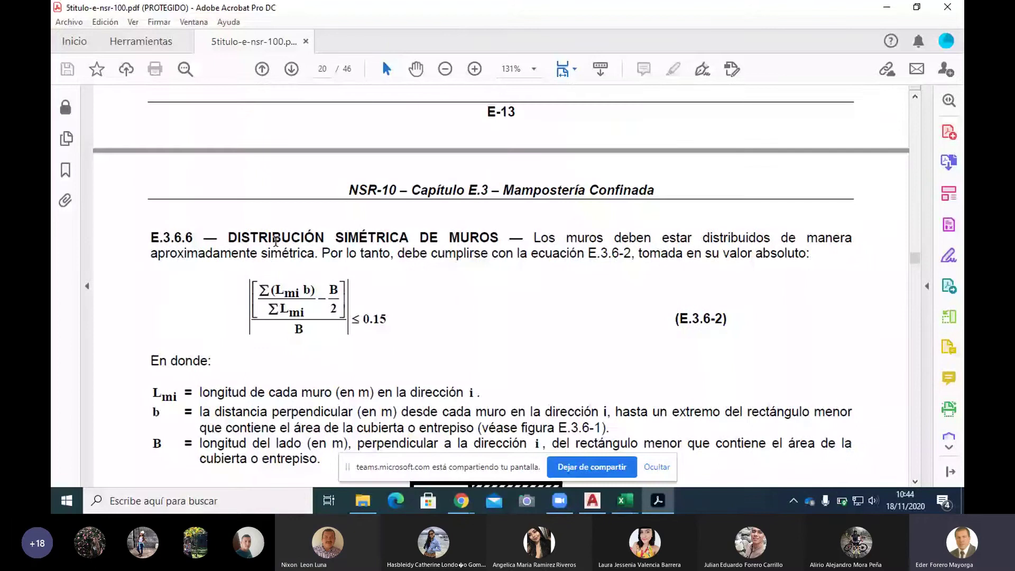
scroll(275, 241, "down", 3)
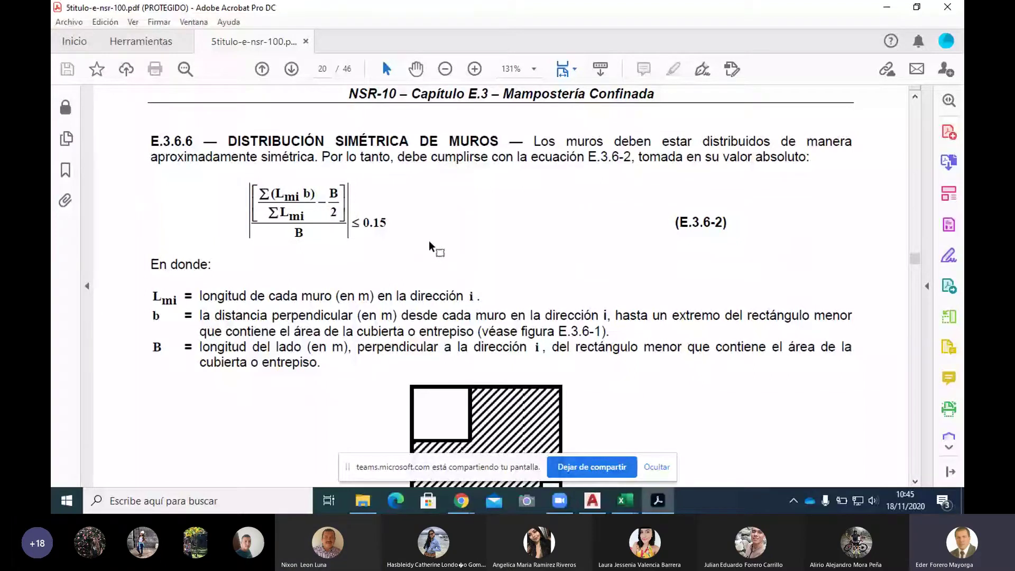
scroll(430, 240, "up", 1)
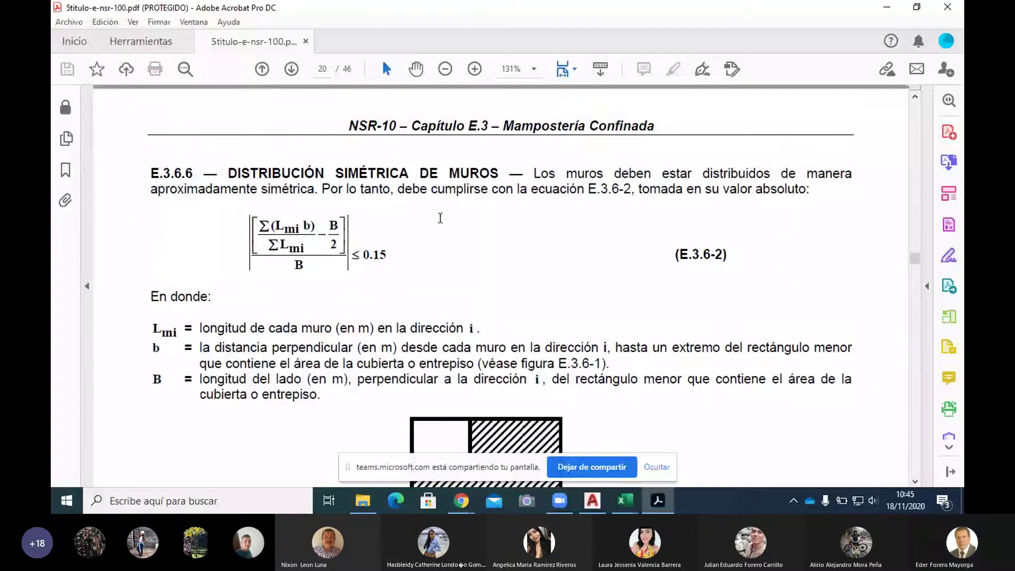
scroll(440, 218, "up", 10)
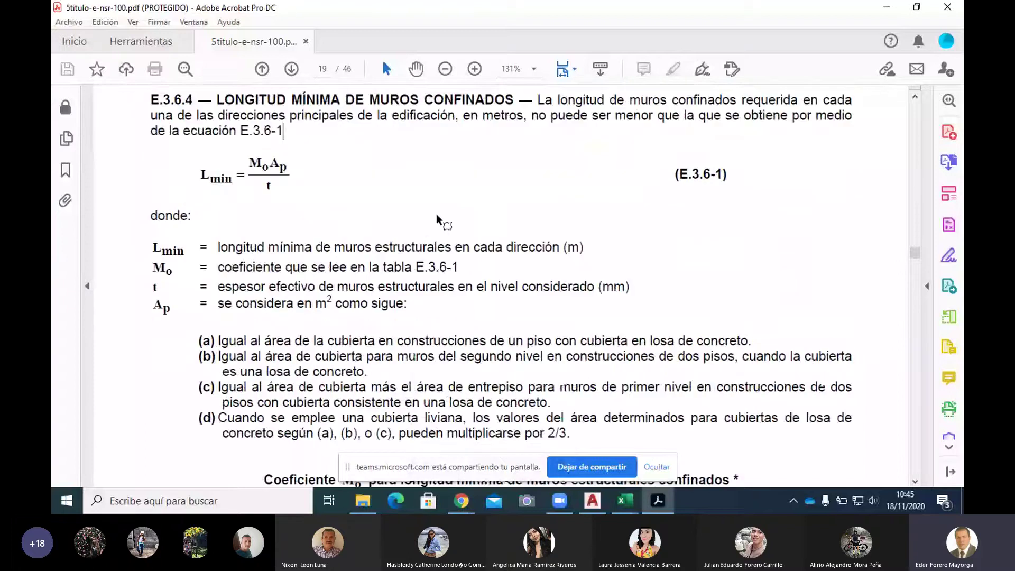
scroll(312, 294, "up", 4)
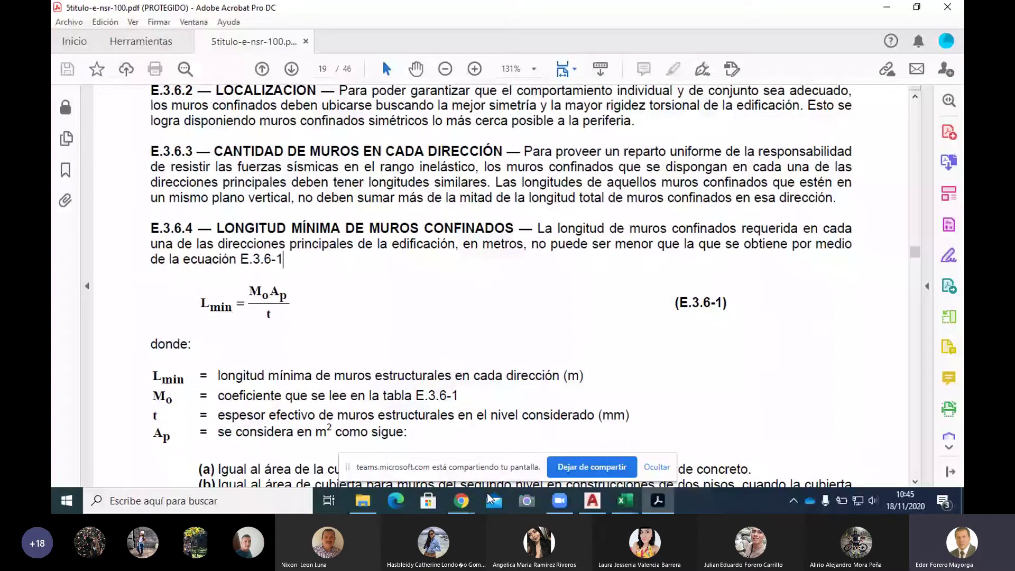
Switch back to Excel and review the LONG. MINIMA sheet from the floor areas through the wall lengths to the compliance table.
left_click(624, 500)
left_click(557, 455)
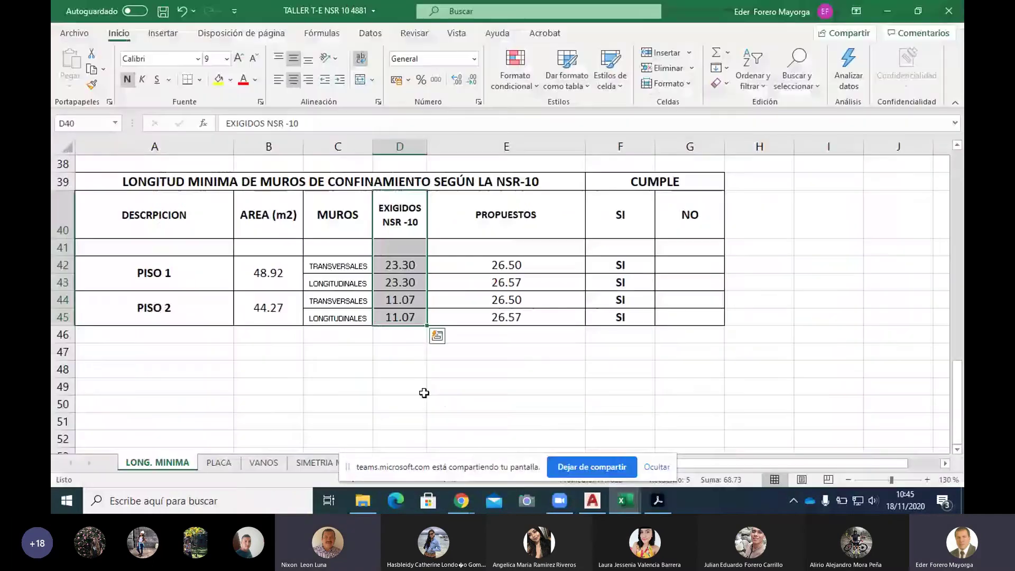
scroll(424, 392, "up", 10)
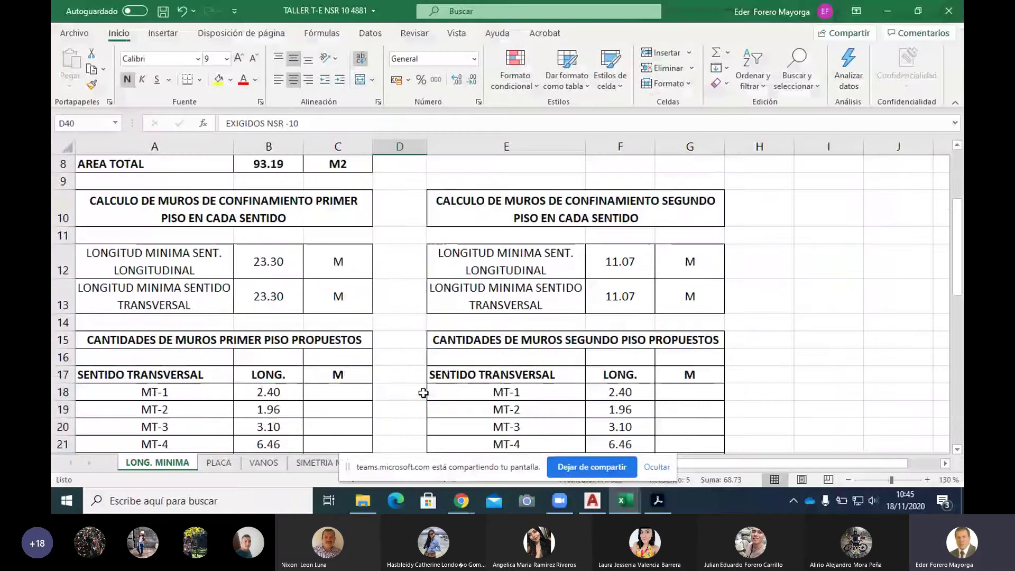
scroll(457, 390, "up", 2)
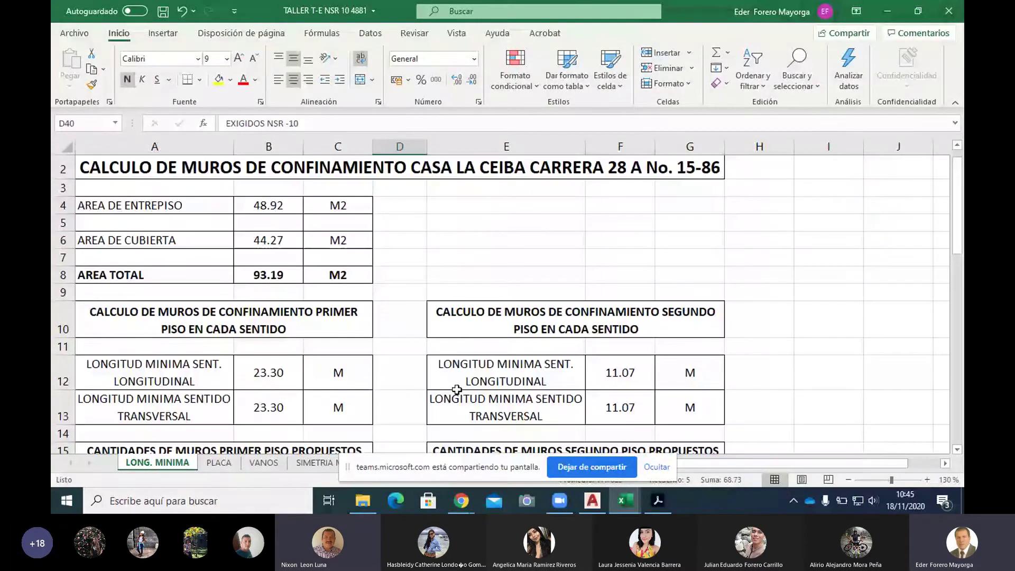
scroll(457, 390, "down", 3)
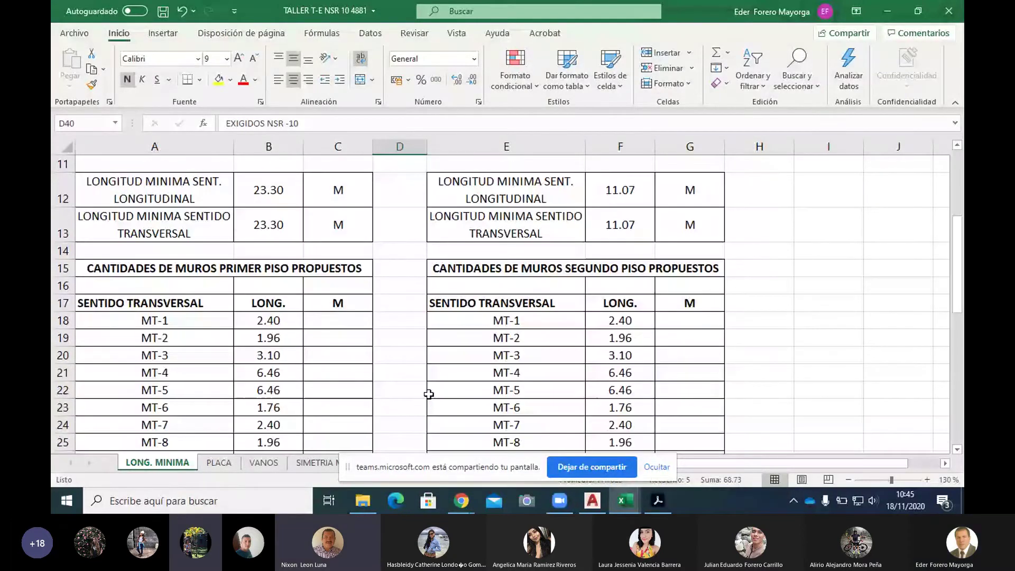
scroll(429, 394, "down", 4)
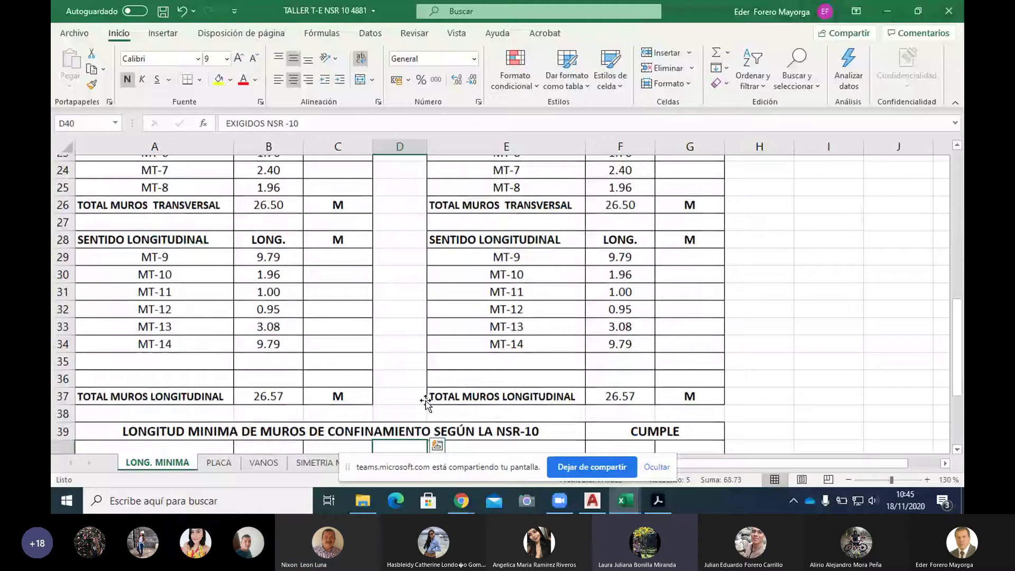
scroll(425, 402, "down", 4)
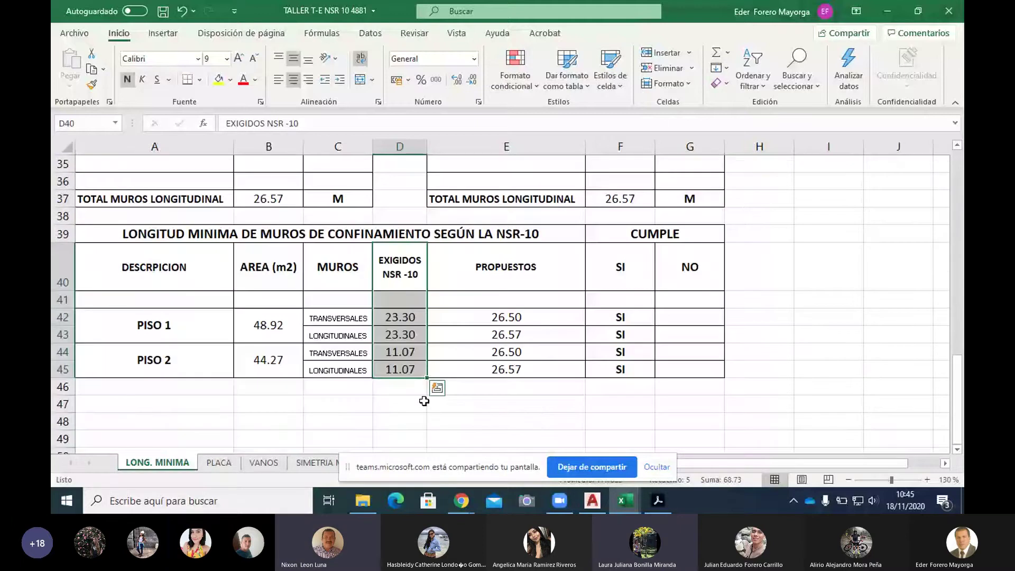
scroll(364, 291, "up", 3)
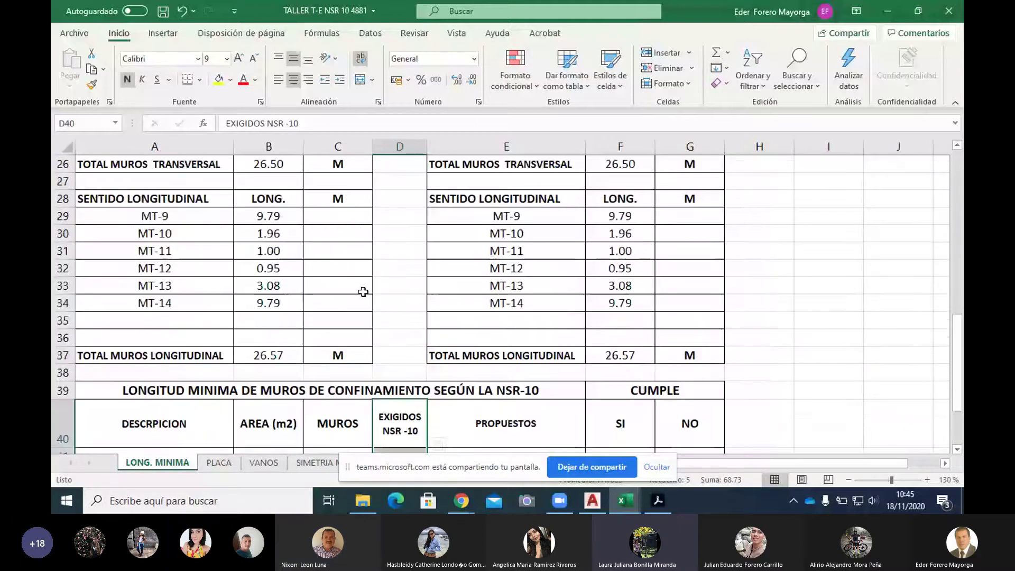
Check the first-floor MT-2 wall length formula and compare it with wall 2's dimension in the AutoCAD floor plan.
scroll(364, 292, "up", 2)
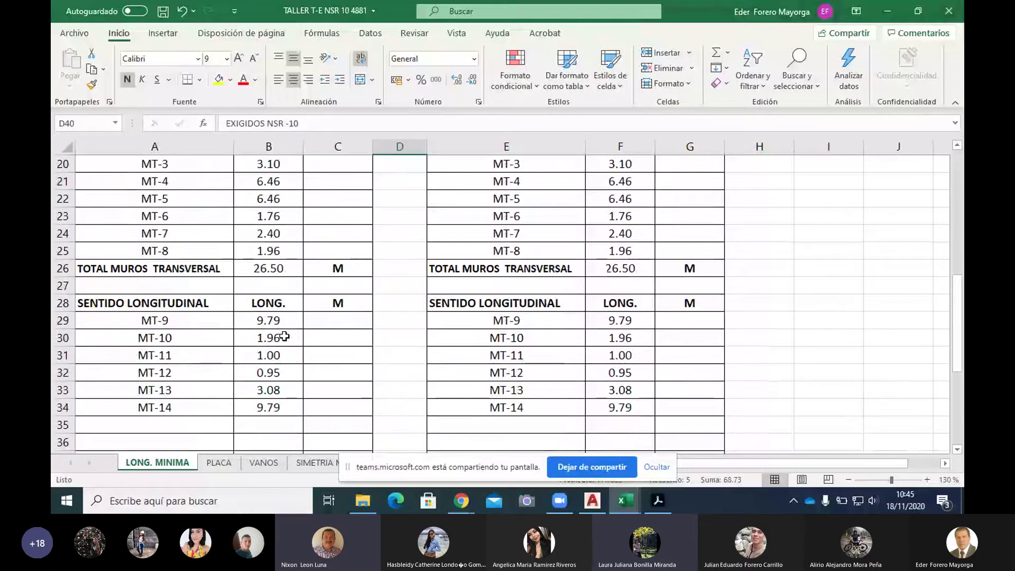
scroll(285, 337, "up", 2)
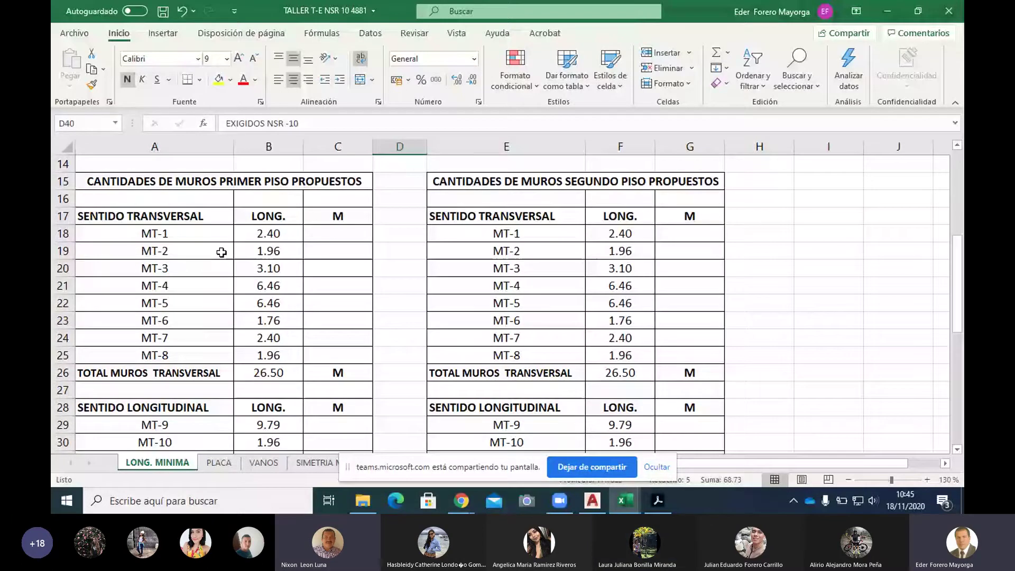
left_click(281, 251)
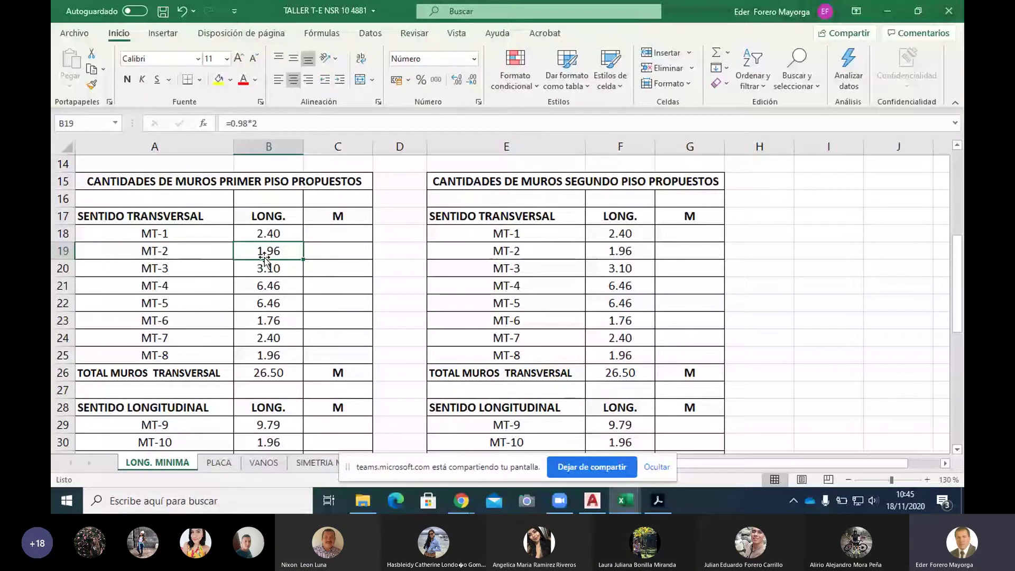
left_click(586, 500)
scroll(528, 403, "up", 5)
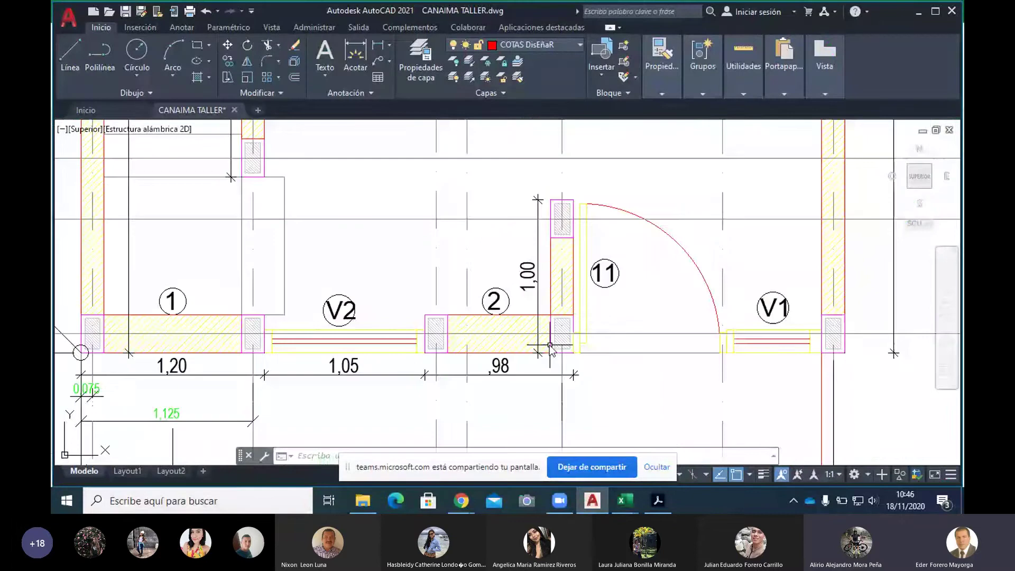
mouse_move(550, 350)
left_mouse_down()
mouse_move(595, 382)
mouse_move(512, 325)
left_mouse_up()
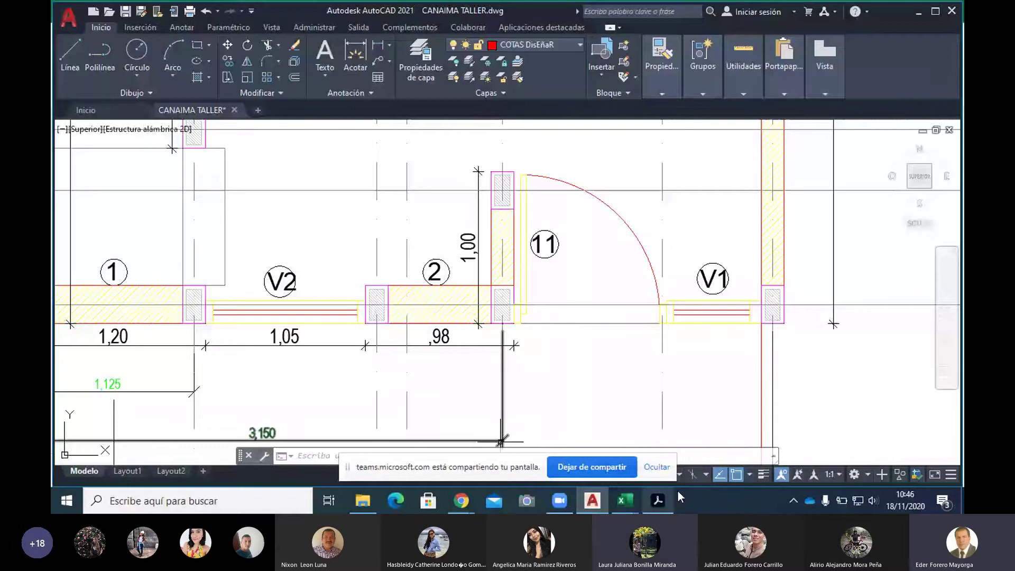
Return to the TALLER T-E NSR 10 4881 workbook and trace the required first-floor transverse wall length back to its minimum-length formula.
mouse_move(625, 500)
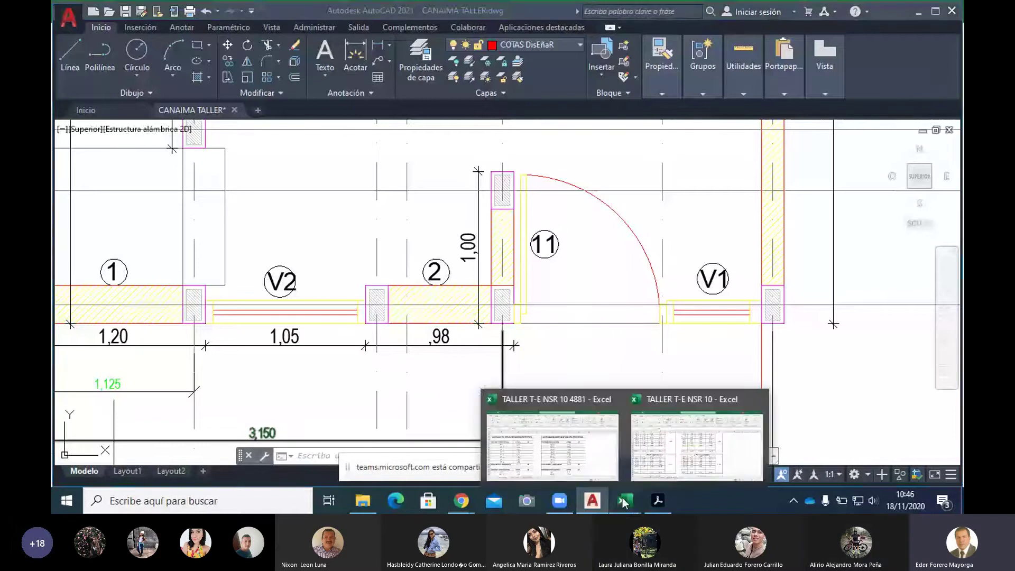
left_click(544, 465)
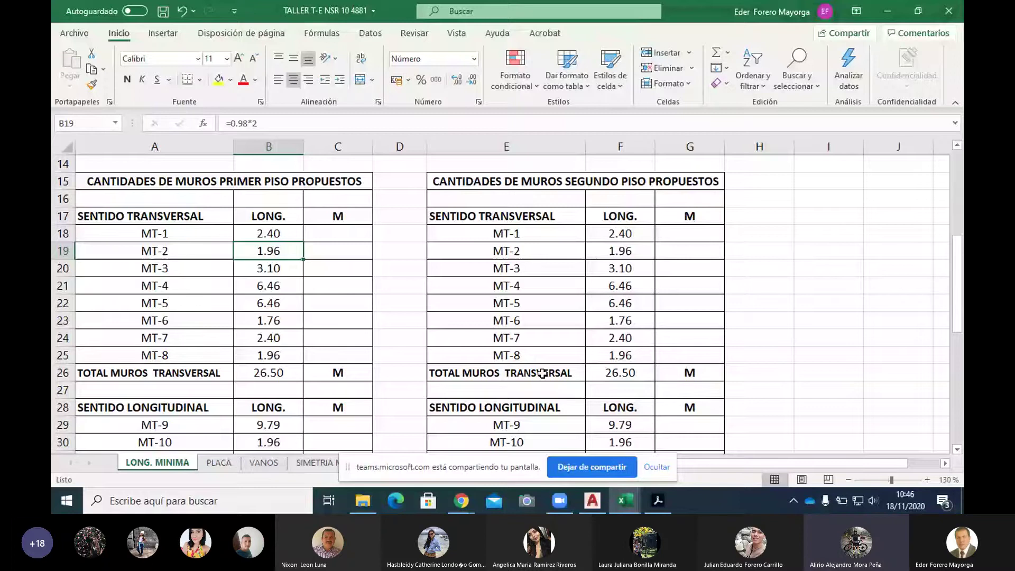
scroll(555, 365, "down", 4)
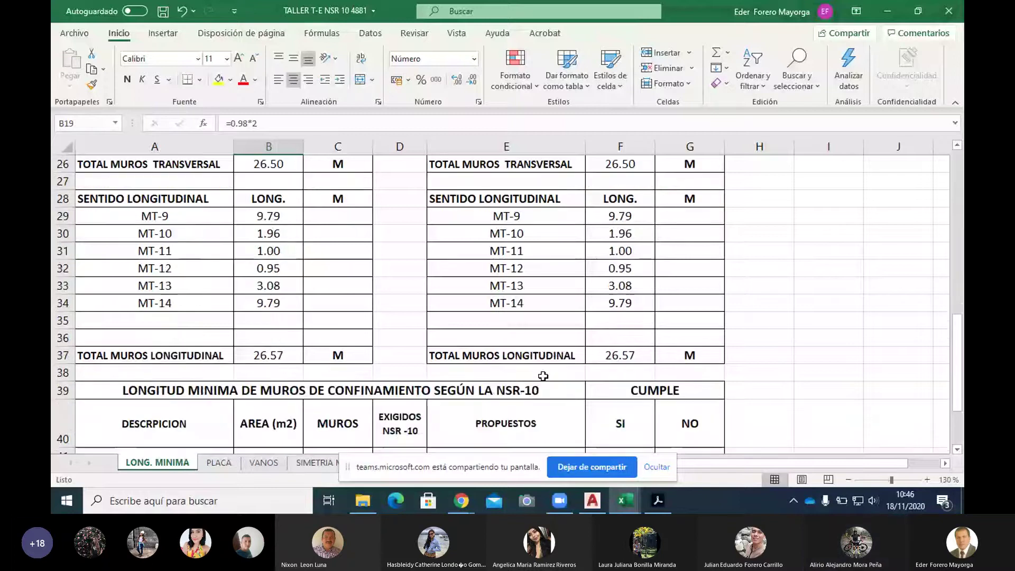
scroll(543, 376, "down", 3)
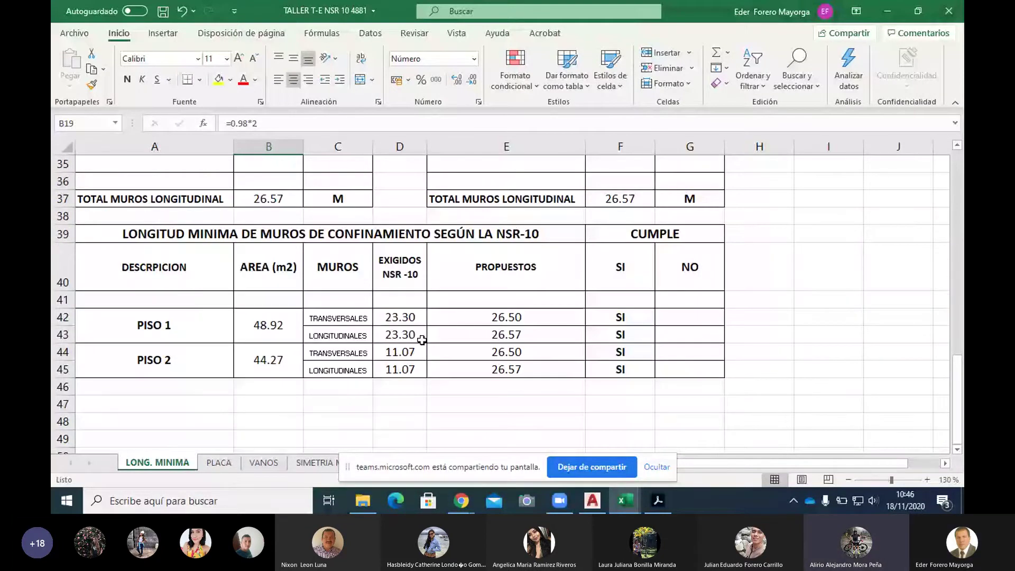
left_click(417, 321)
scroll(421, 342, "down", 1)
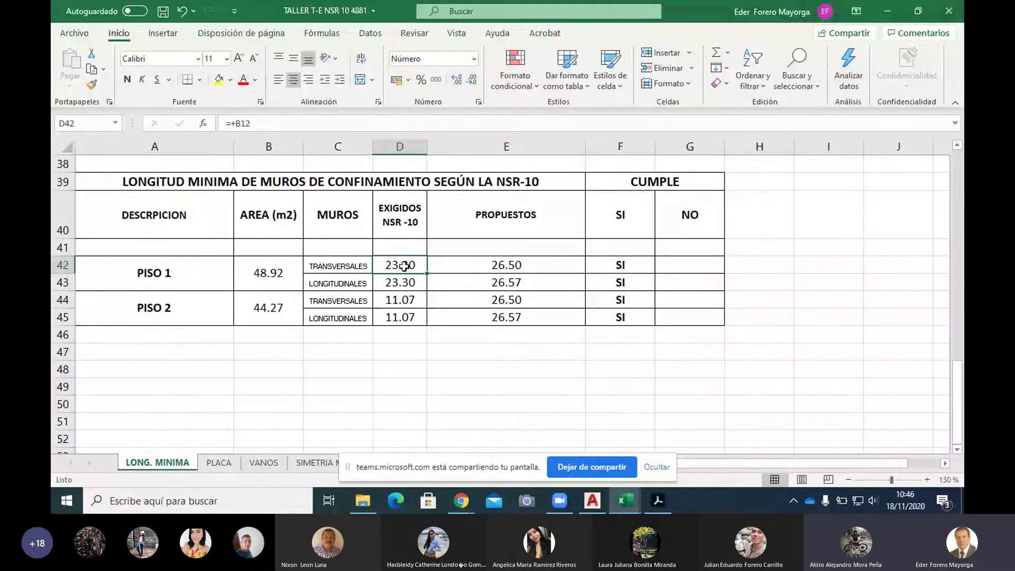
scroll(405, 267, "up", 1)
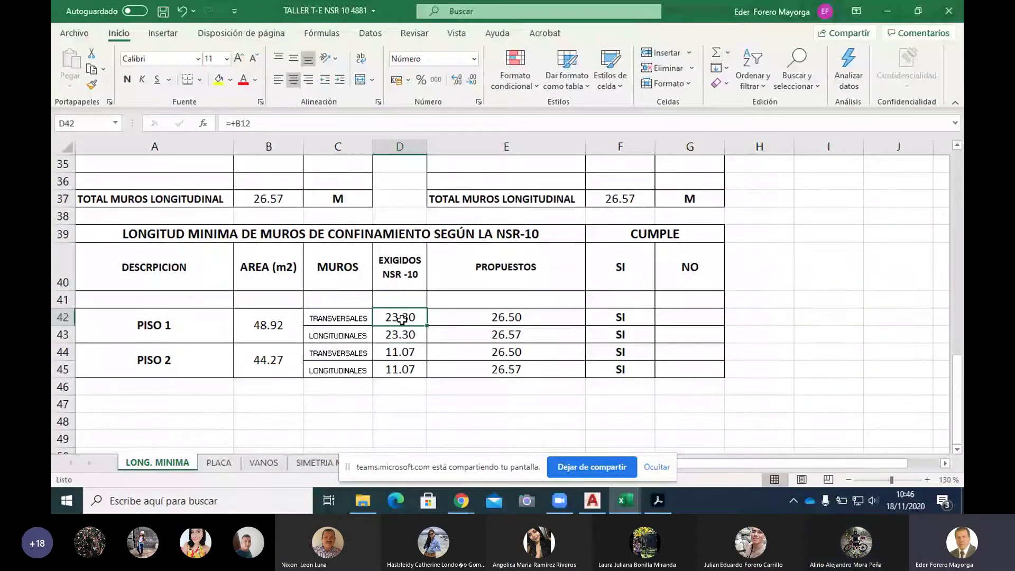
scroll(401, 319, "up", 7)
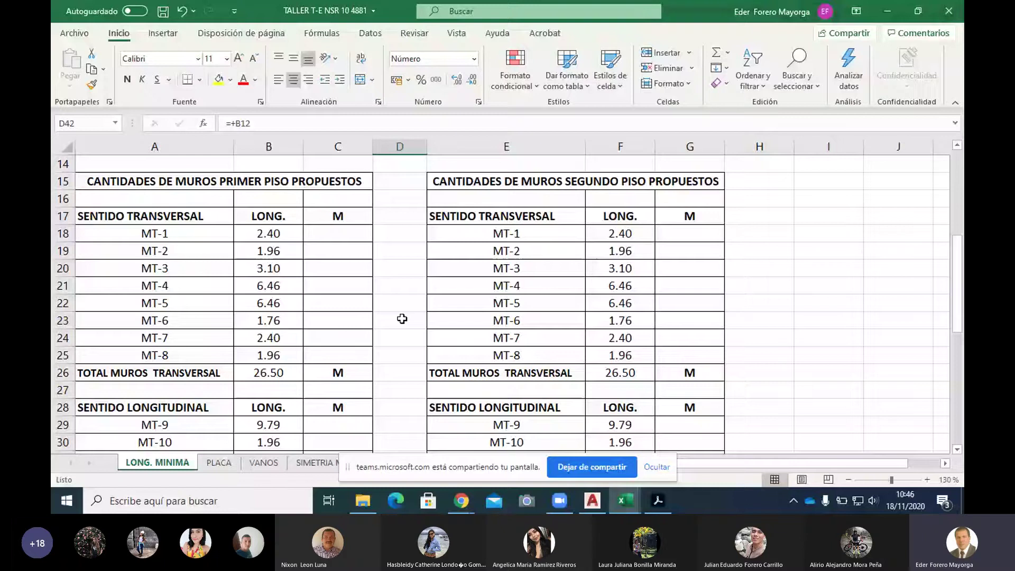
scroll(402, 319, "up", 2)
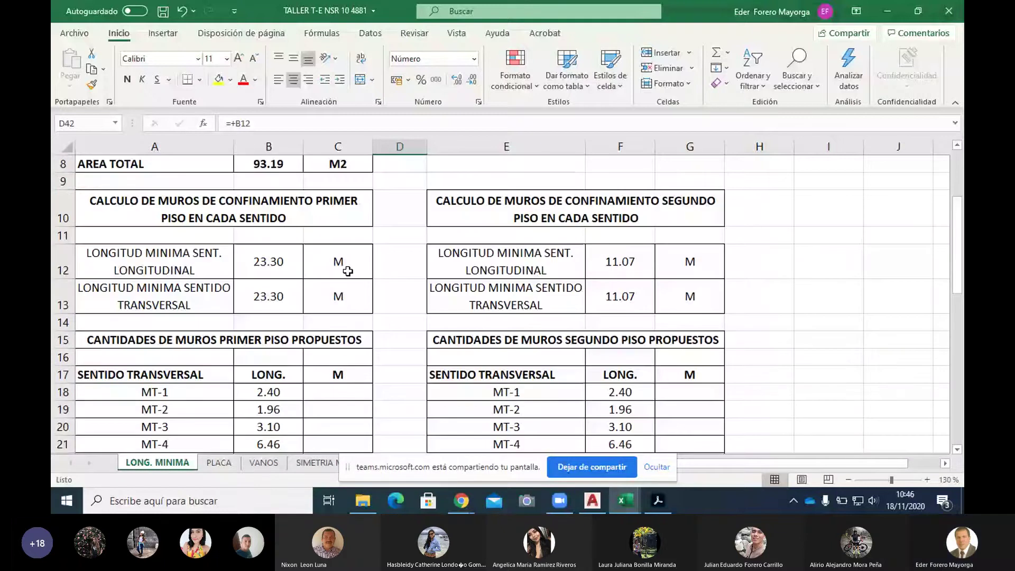
left_click(278, 258)
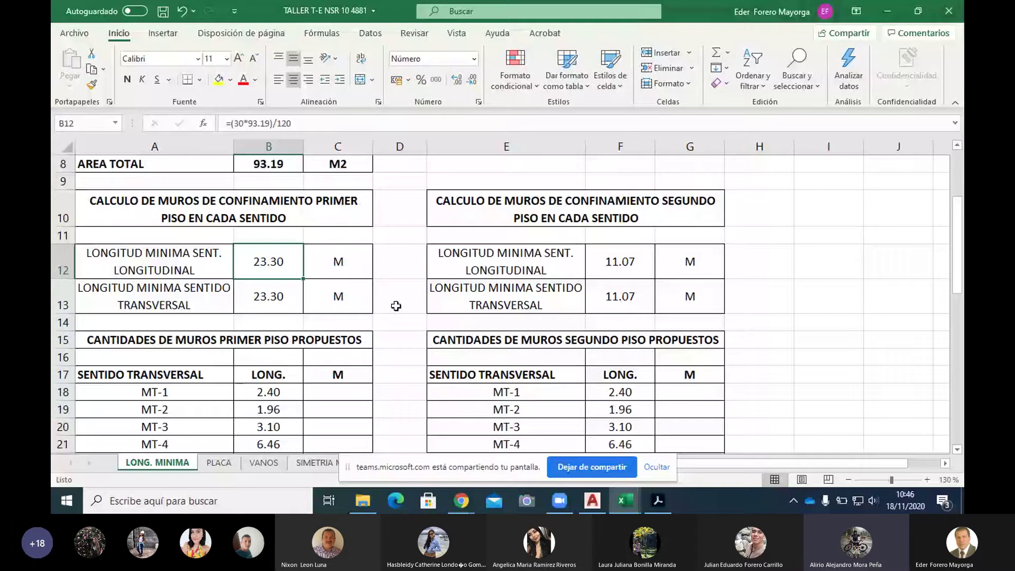
Fill the EXIGIDOS NSR-10 values yellow and the PROPUESTOS values light green for both floors in the compliance table.
scroll(508, 288, "down", 3)
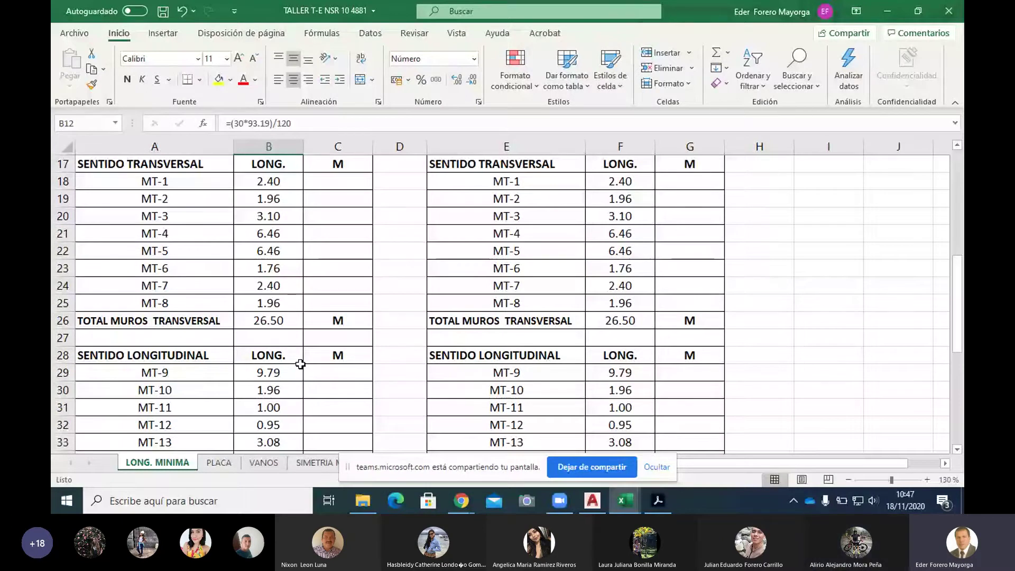
scroll(300, 365, "down", 6)
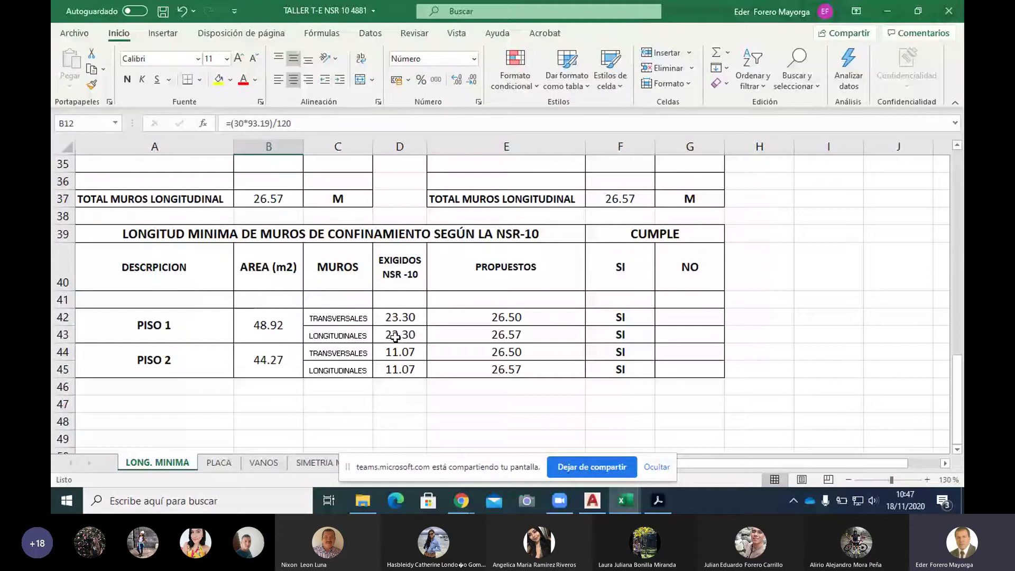
left_click_drag(400, 317, 399, 369)
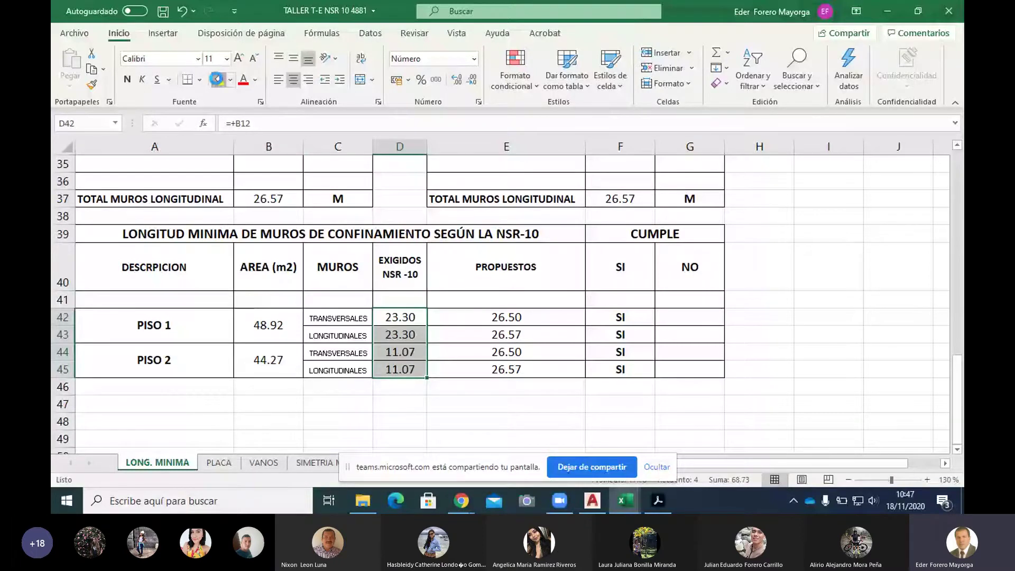
left_click(217, 80)
left_click_drag(506, 317, 506, 369)
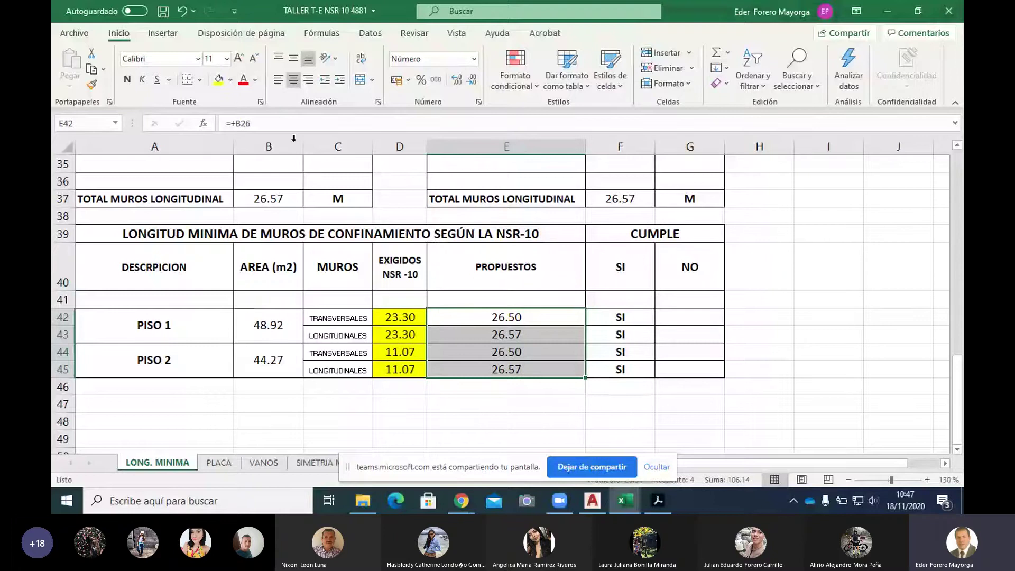
left_click(231, 80)
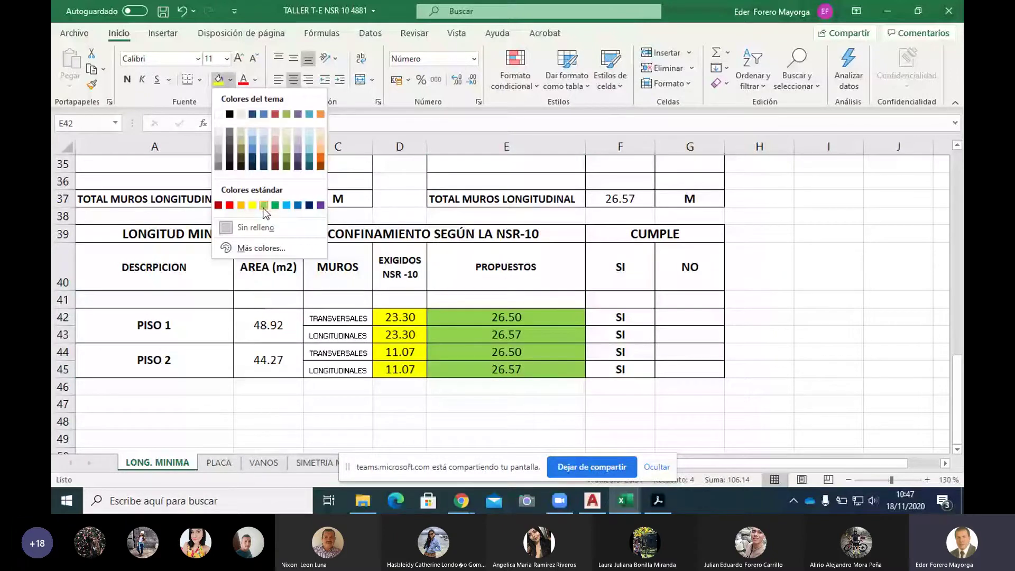
left_click(263, 207)
left_click(506, 403)
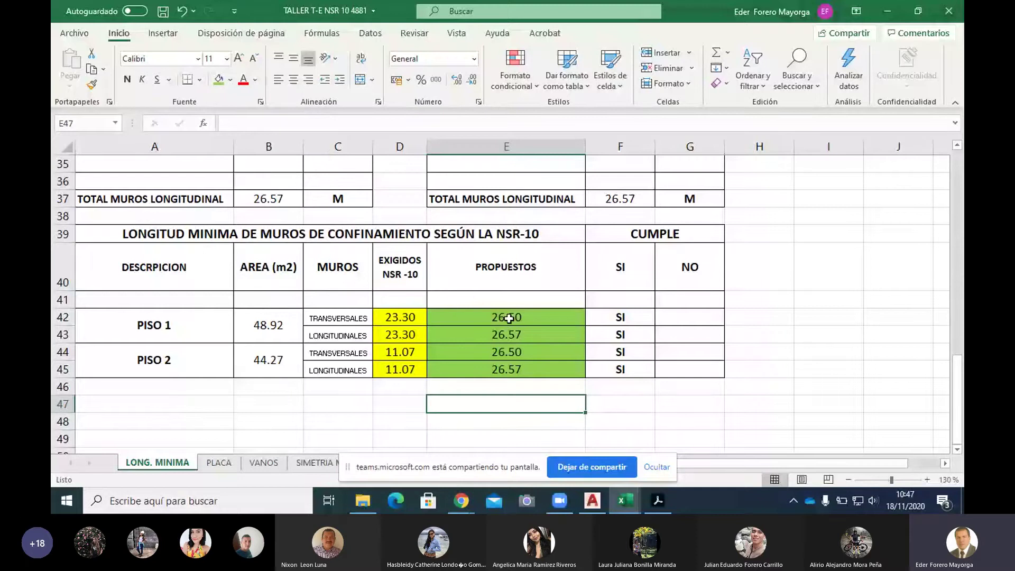
Label the EXIGIDOS column FORM. in D46 and the PROPUESTOS column PLANOS in E46, and centre both labels.
left_click(410, 386)
type("FORM")
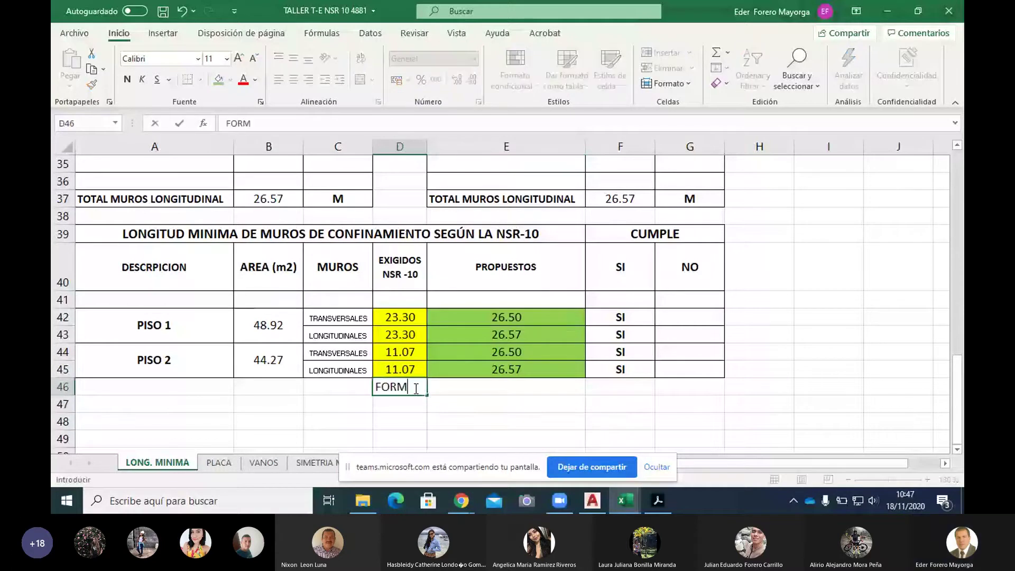
type(".")
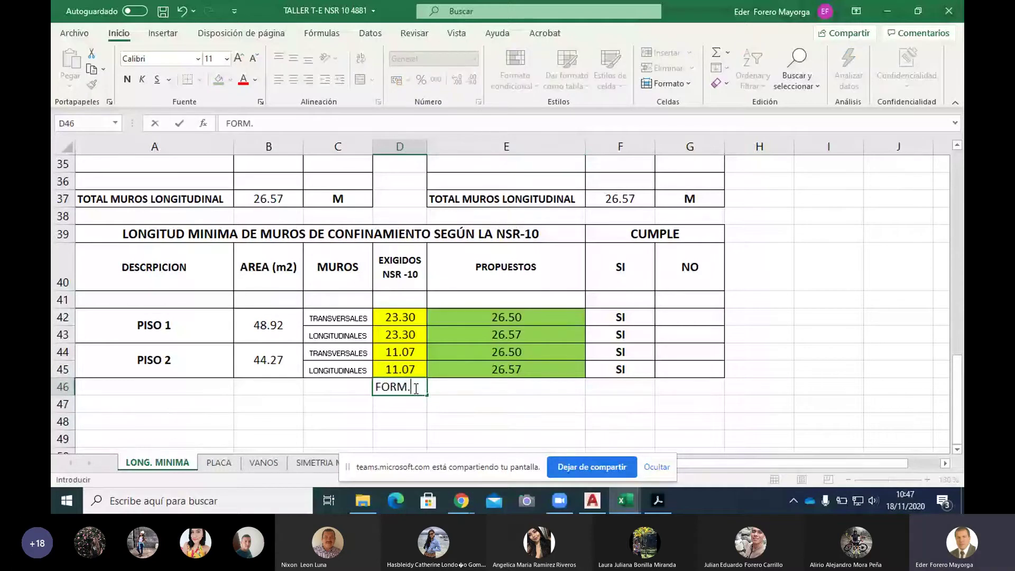
left_click(496, 387)
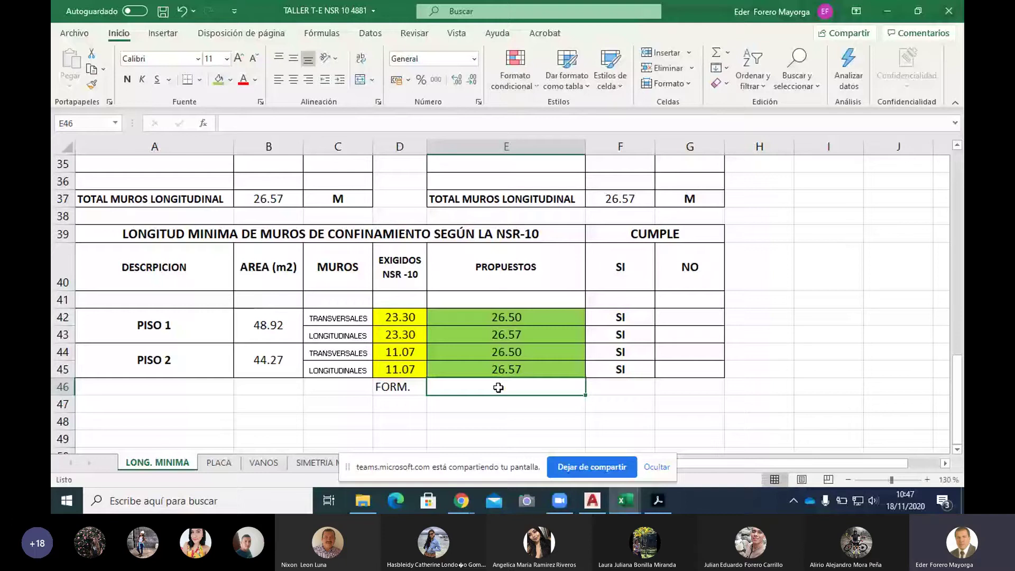
type("PLANO")
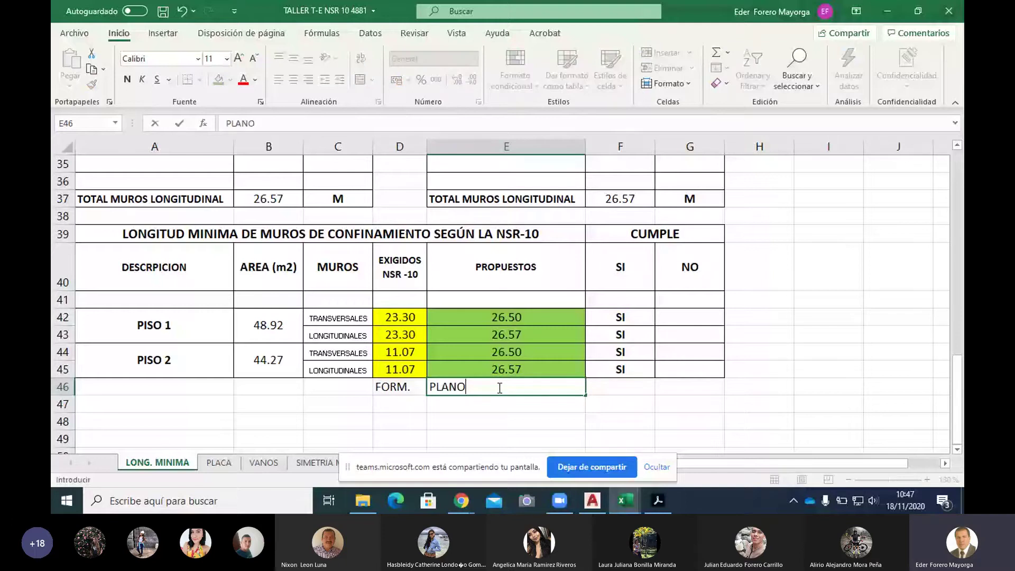
type("S")
left_click_drag(396, 386, 476, 386)
left_click(293, 79)
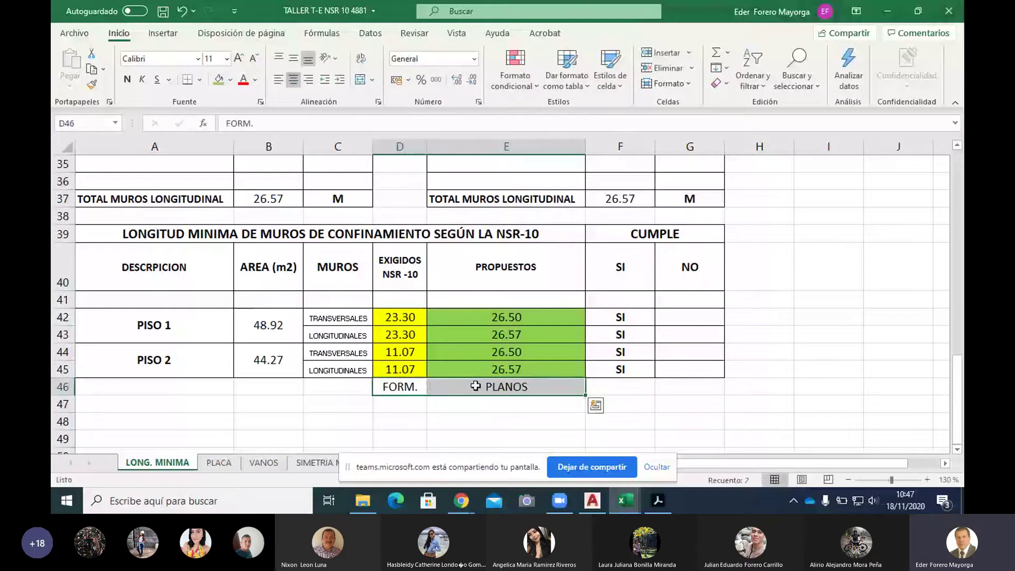
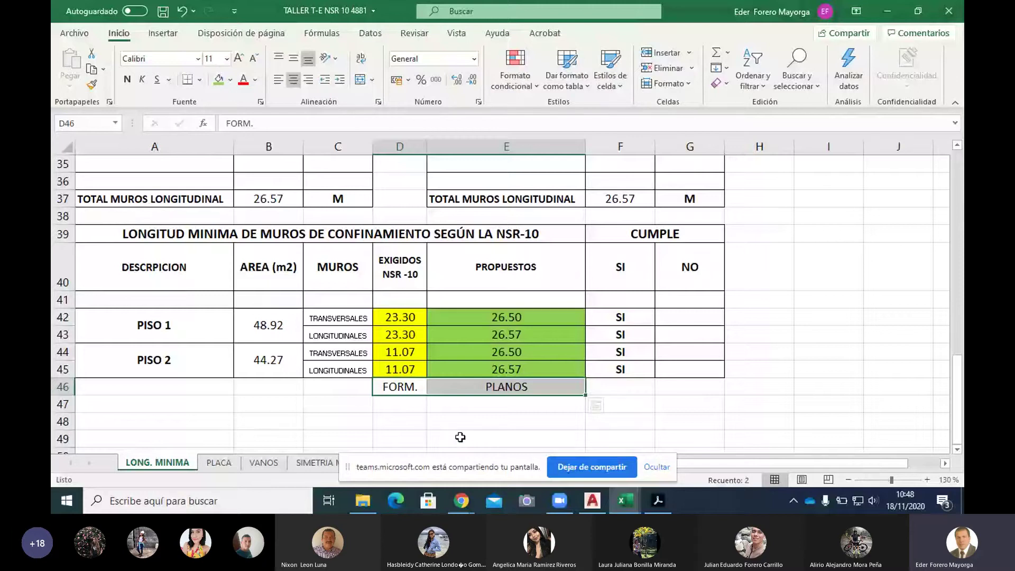
Switch to the NSR-10 Title E PDF in Acrobat and review the Mo coefficient table, section E.3.6.6 and the E.2 foundation pages.
left_click(591, 503)
left_click(659, 502)
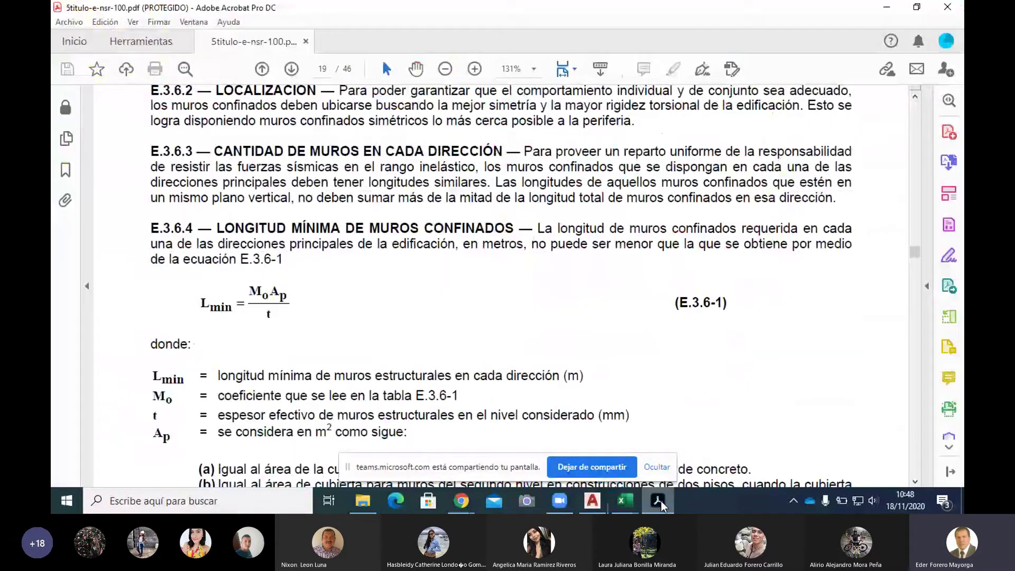
scroll(316, 326, "down", 10)
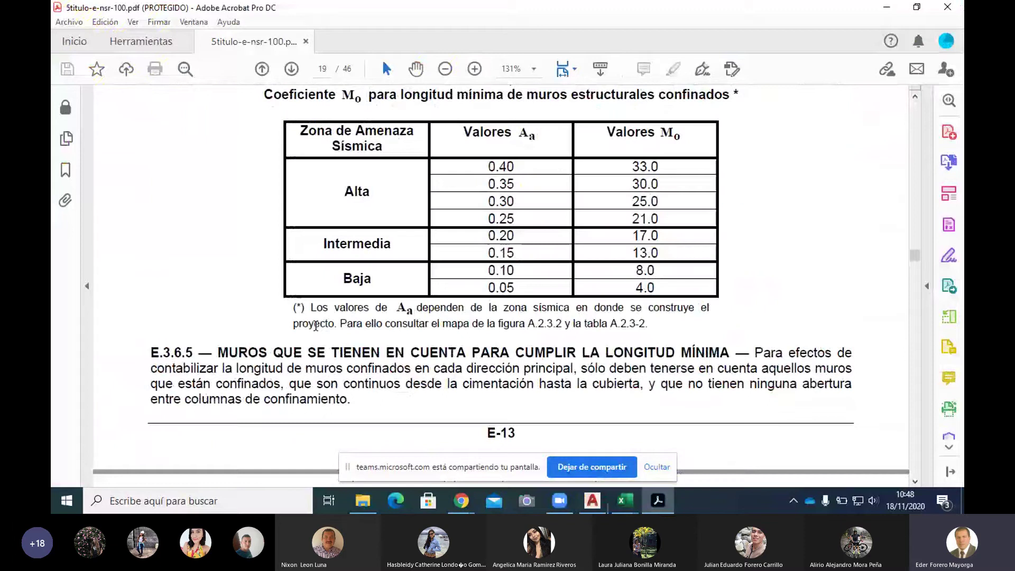
scroll(315, 327, "down", 5)
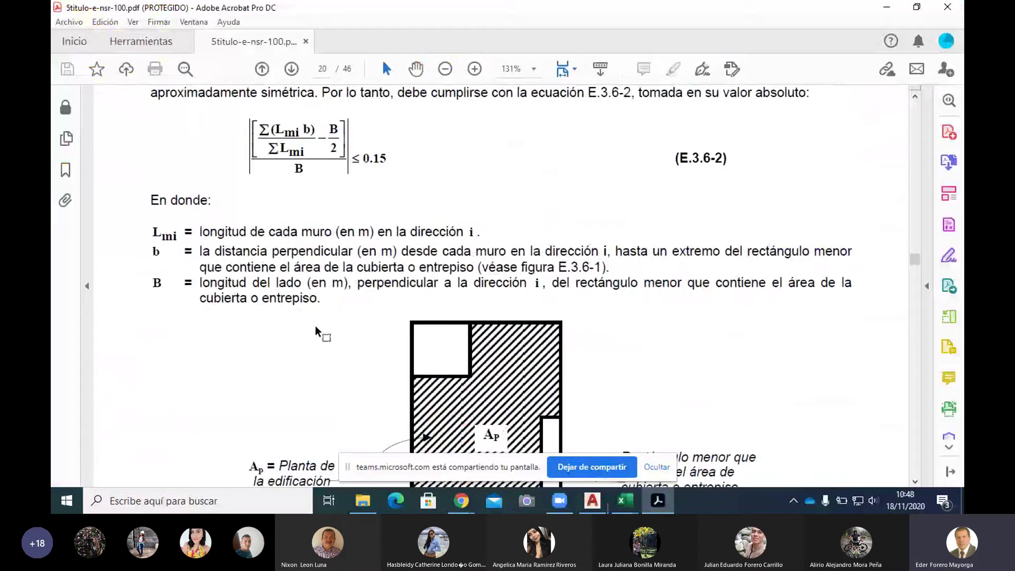
scroll(236, 248, "up", 2)
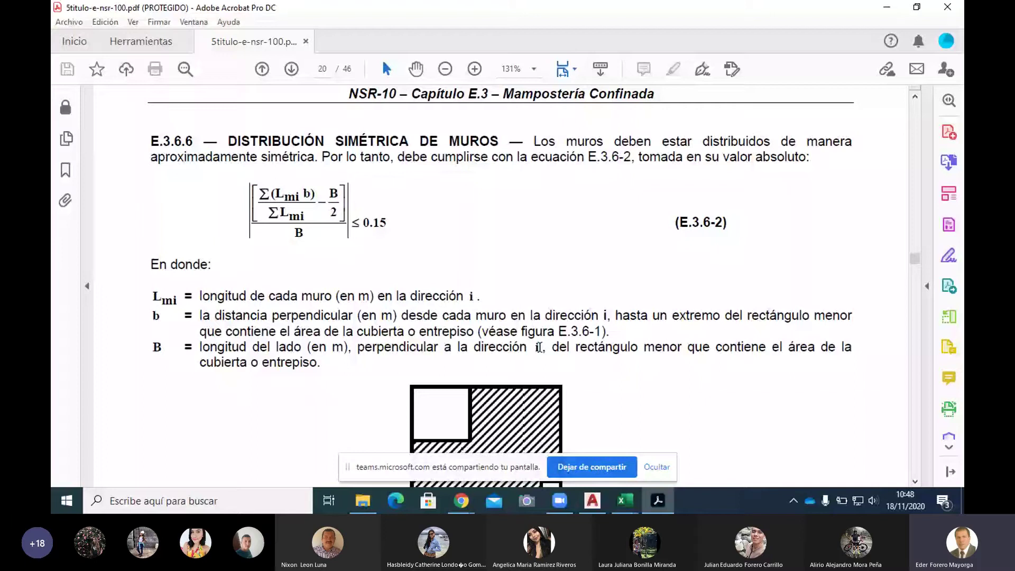
scroll(492, 317, "up", 20)
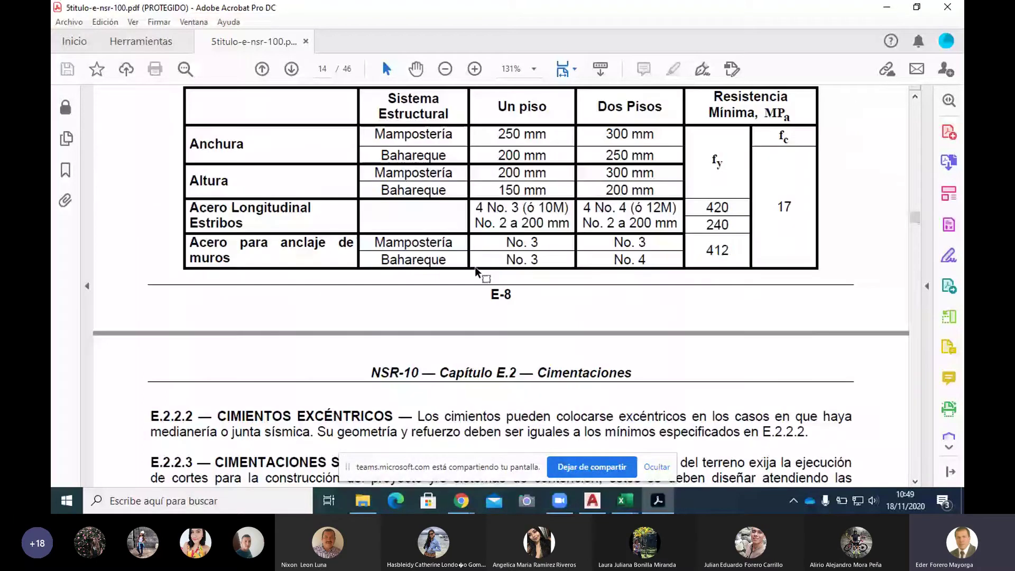
scroll(478, 272, "down", 7)
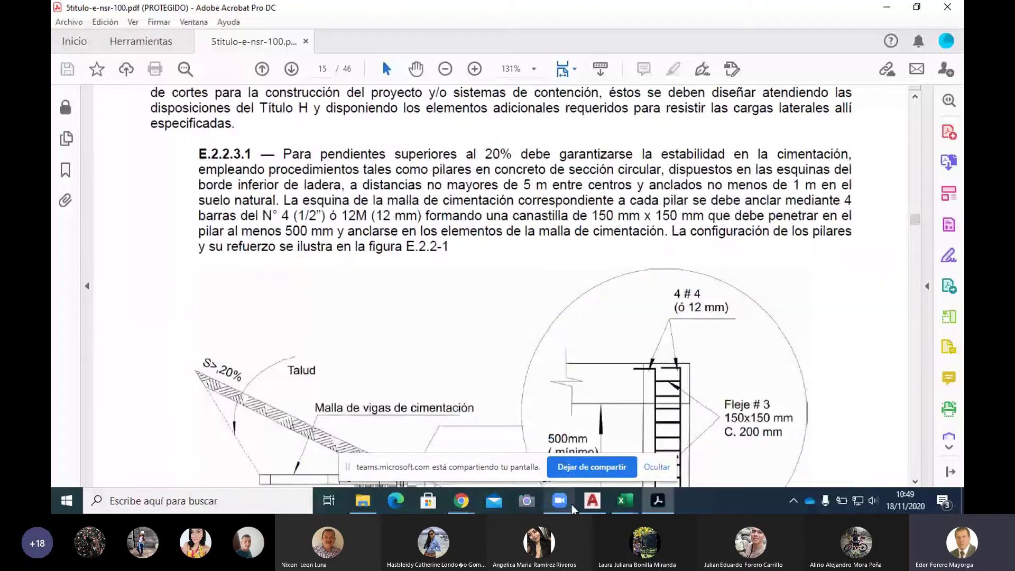
Switch to the AutoCAD drawing and examine the PUNTO DE REFERENCIA at axes A and 1 of the confined-wall plan.
left_click(593, 495)
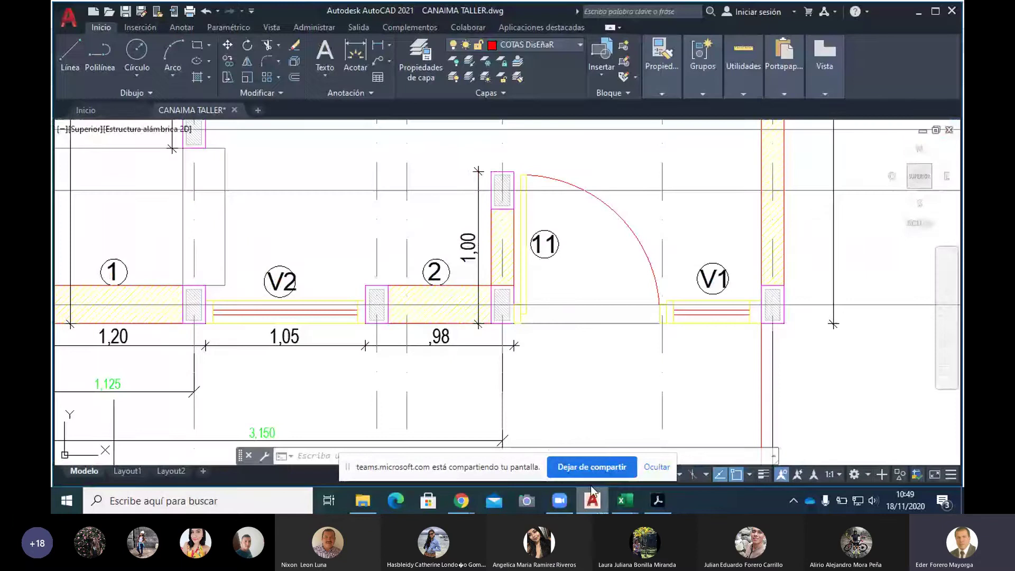
scroll(487, 383, "down", 7)
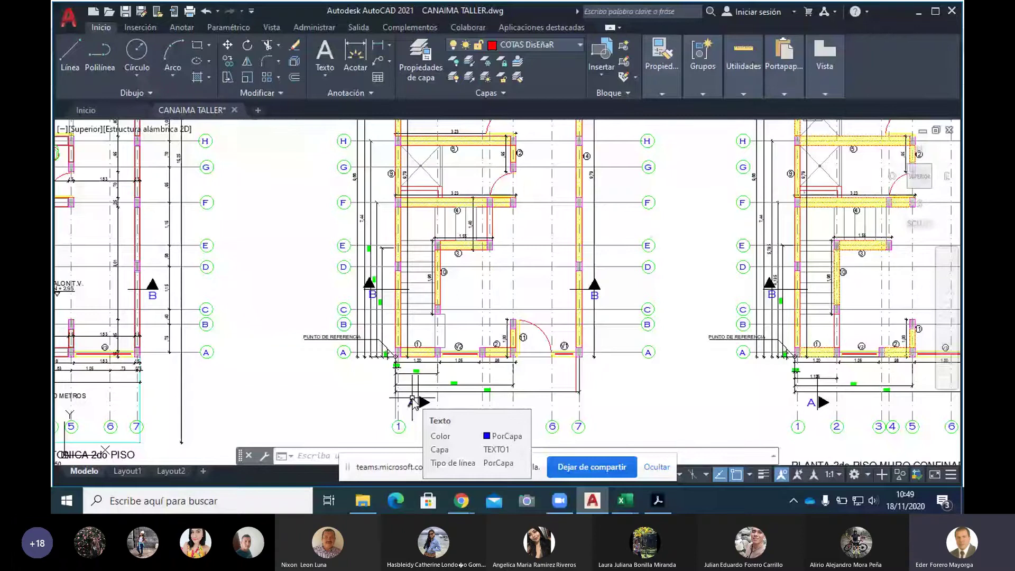
scroll(413, 402, "up", 3)
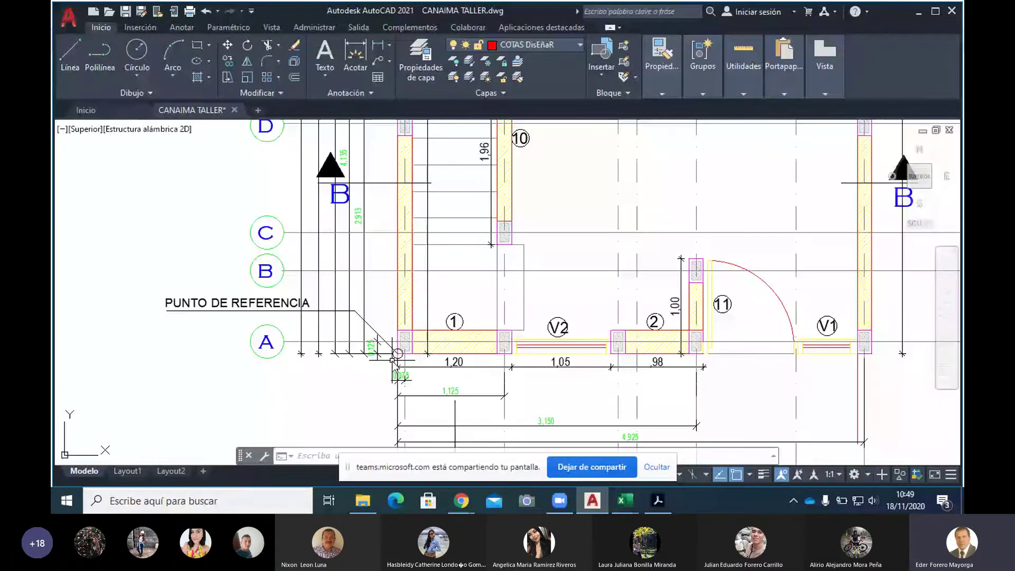
Examine the PUNTO DE REFERENCIA and the axis dimensions around it on the first- and second-floor confined-wall plans.
left_click_drag(398, 354, 404, 348)
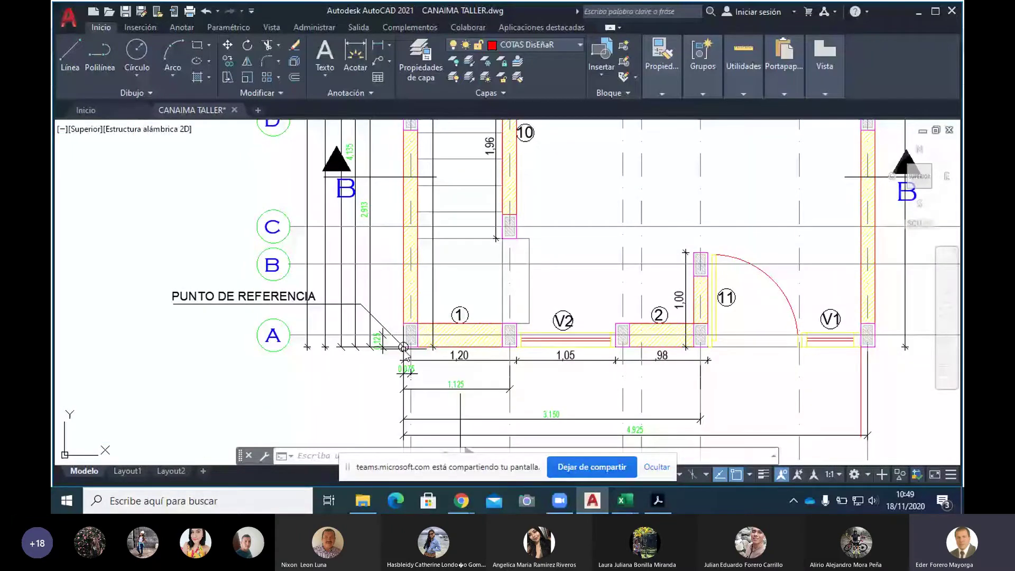
scroll(405, 358, "up", 2)
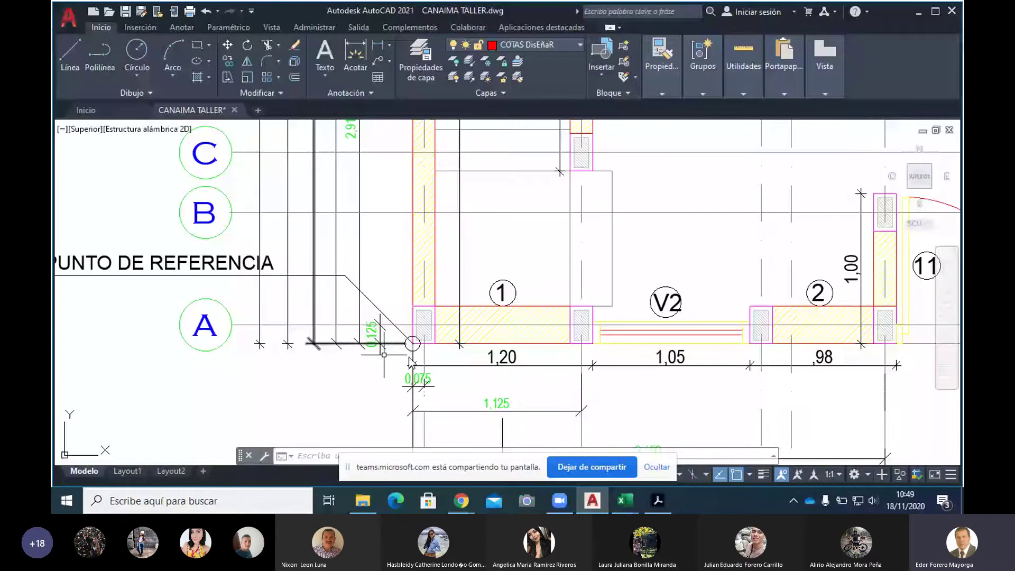
scroll(411, 362, "down", 1)
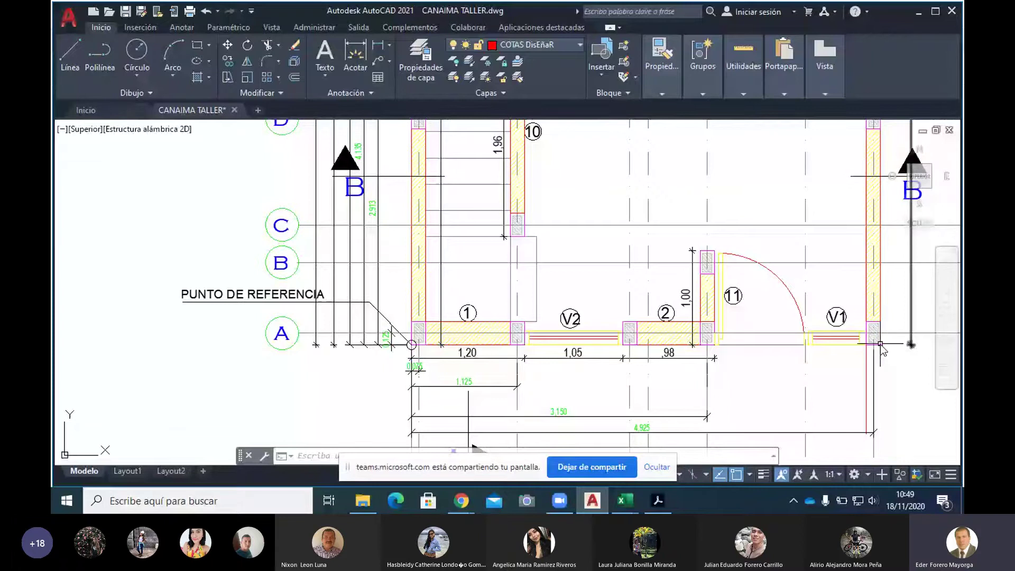
scroll(881, 346, "down", 1)
left_click_drag(880, 347, 456, 324)
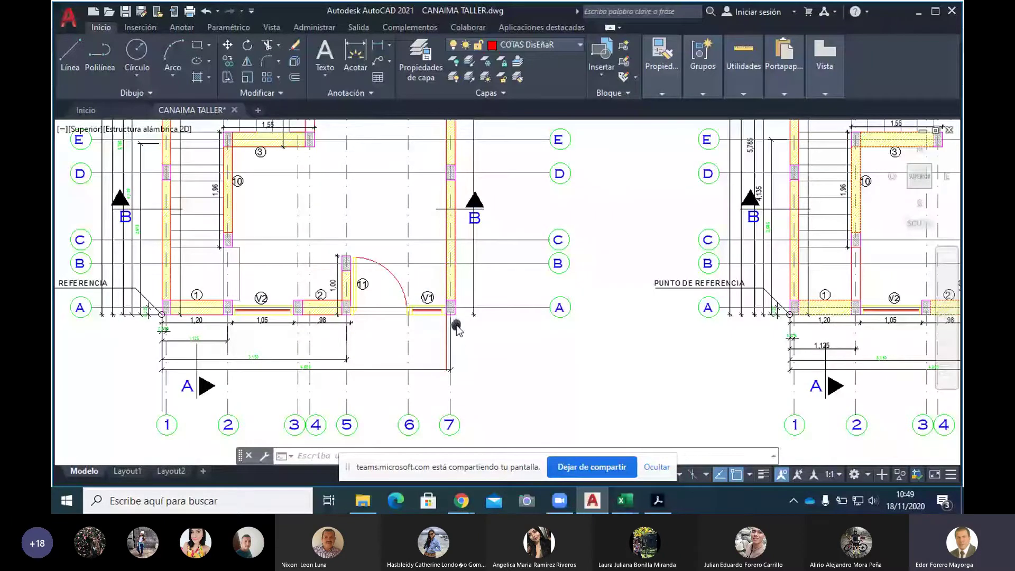
scroll(455, 324, "up", 2)
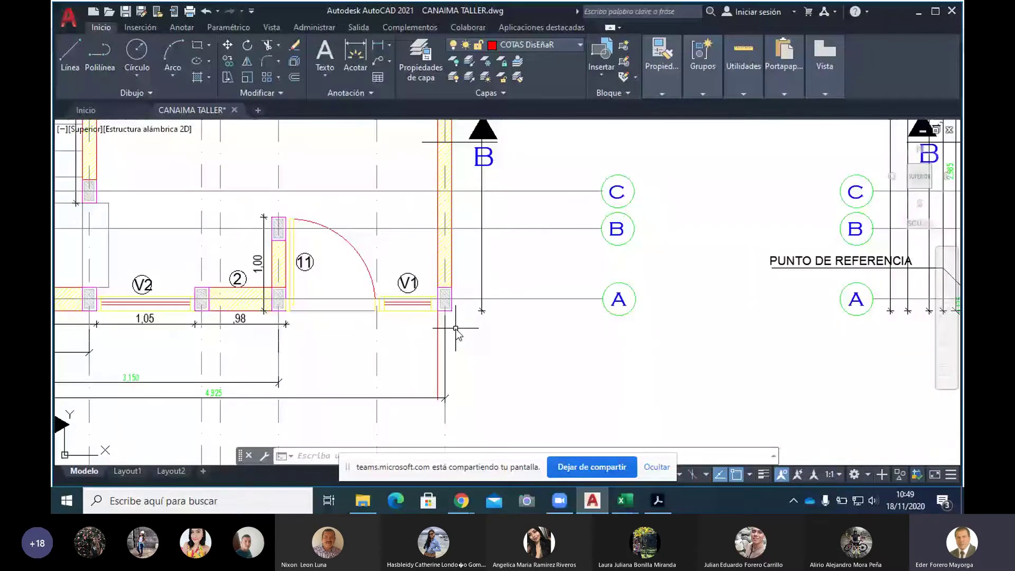
scroll(456, 329, "down", 2)
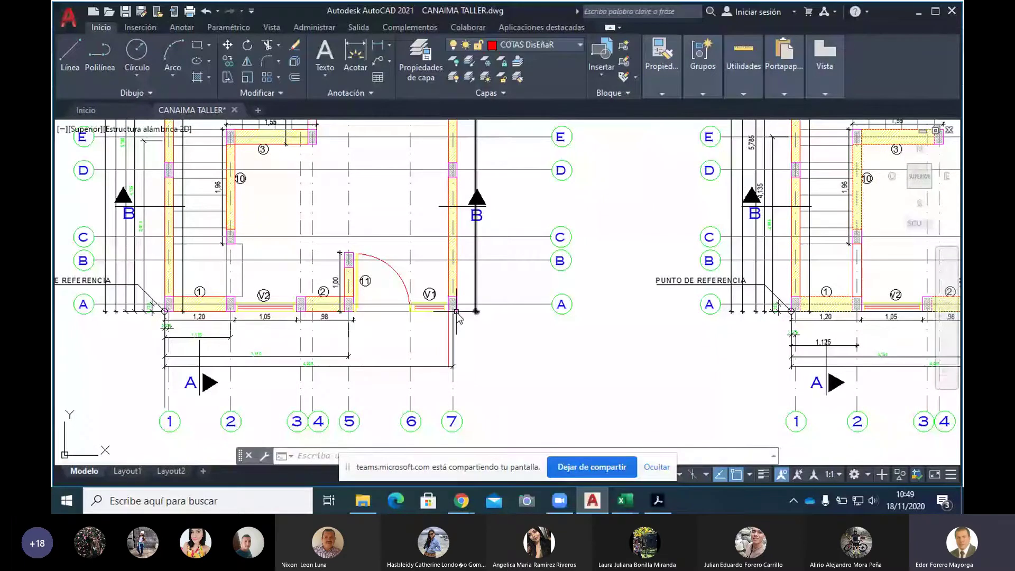
scroll(723, 343, "down", 3)
scroll(513, 341, "up", 3)
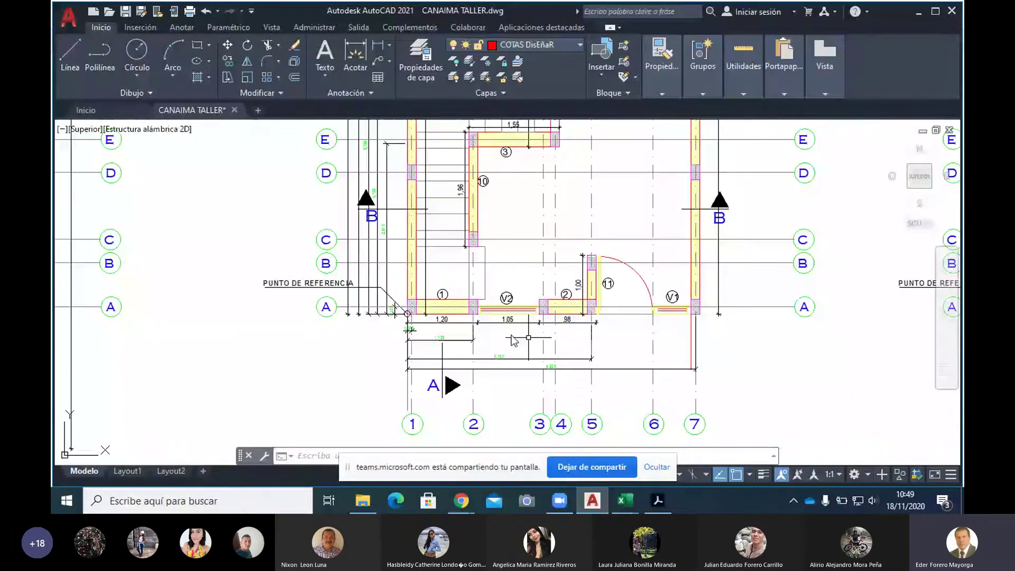
scroll(409, 317, "up", 4)
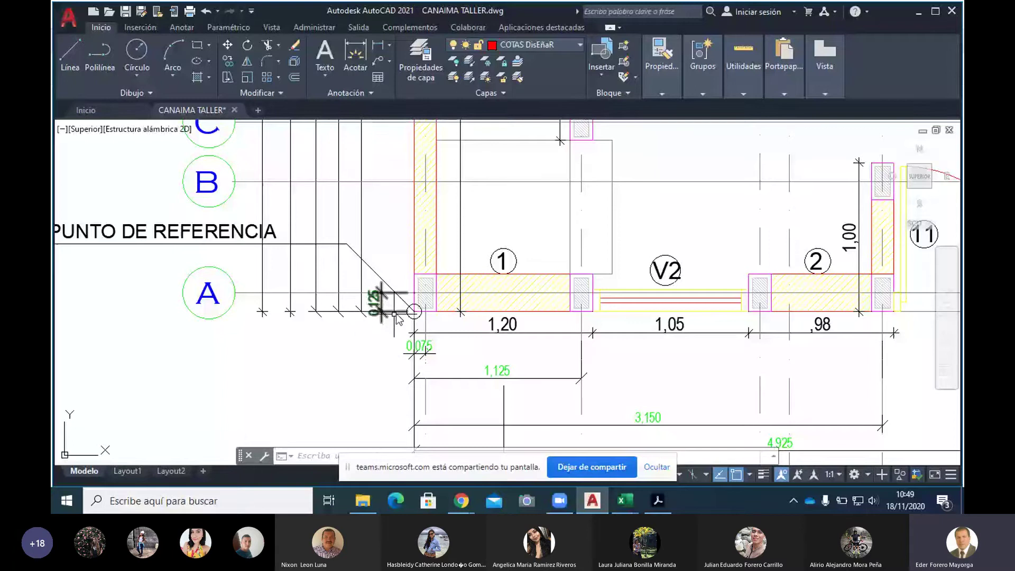
scroll(398, 319, "down", 6)
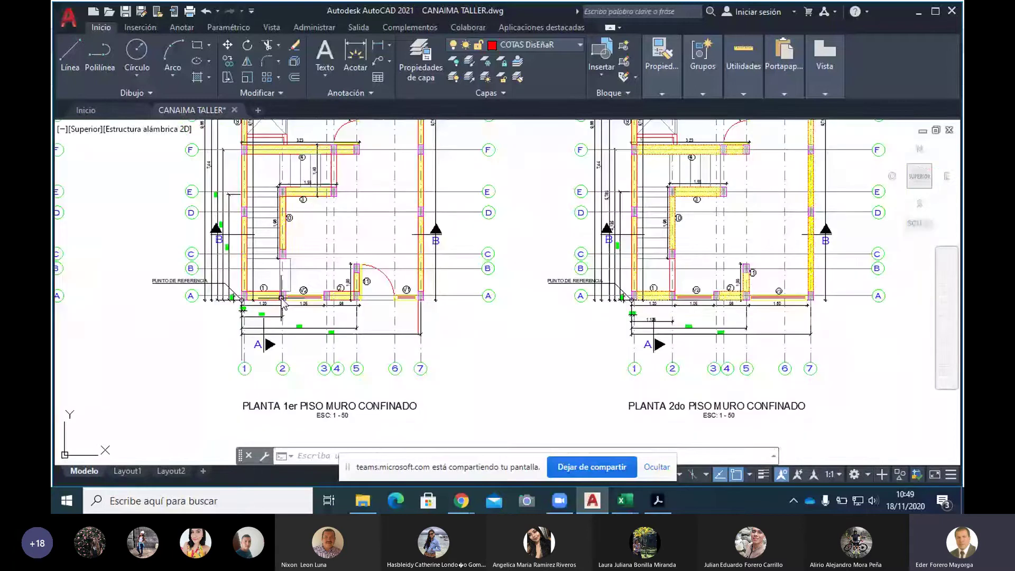
scroll(635, 300, "up", 4)
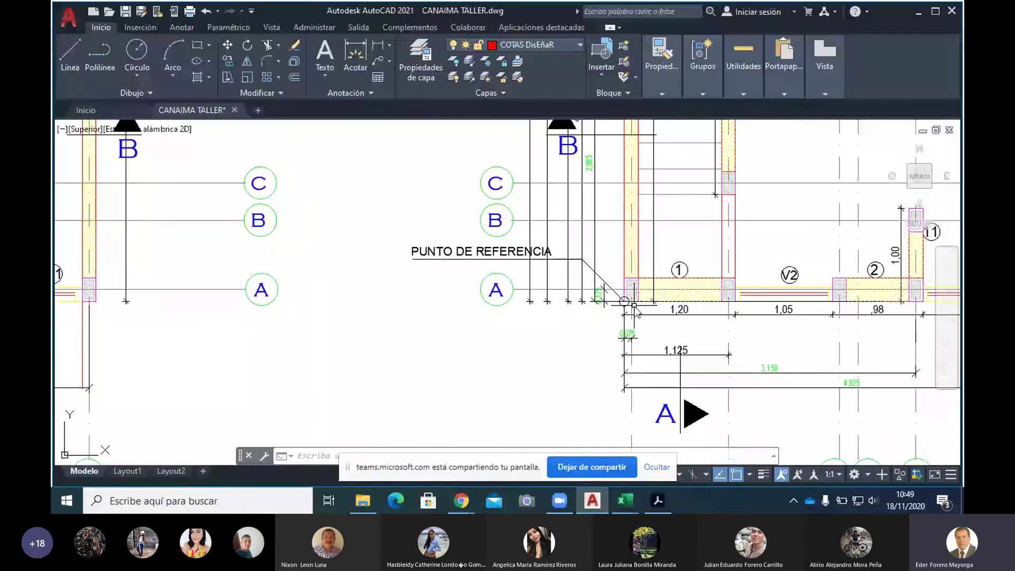
scroll(635, 306, "up", 2)
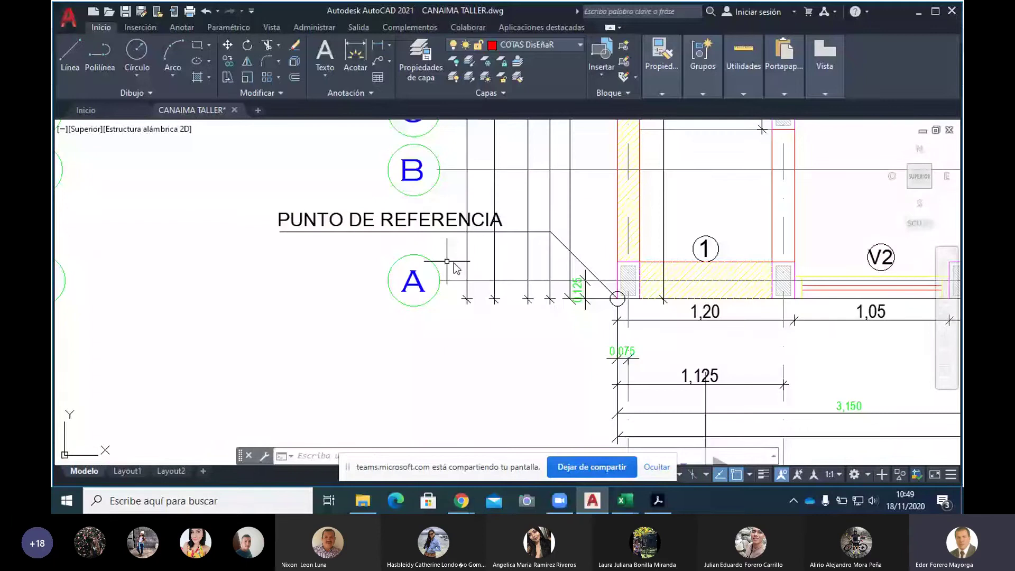
scroll(617, 317, "down", 8)
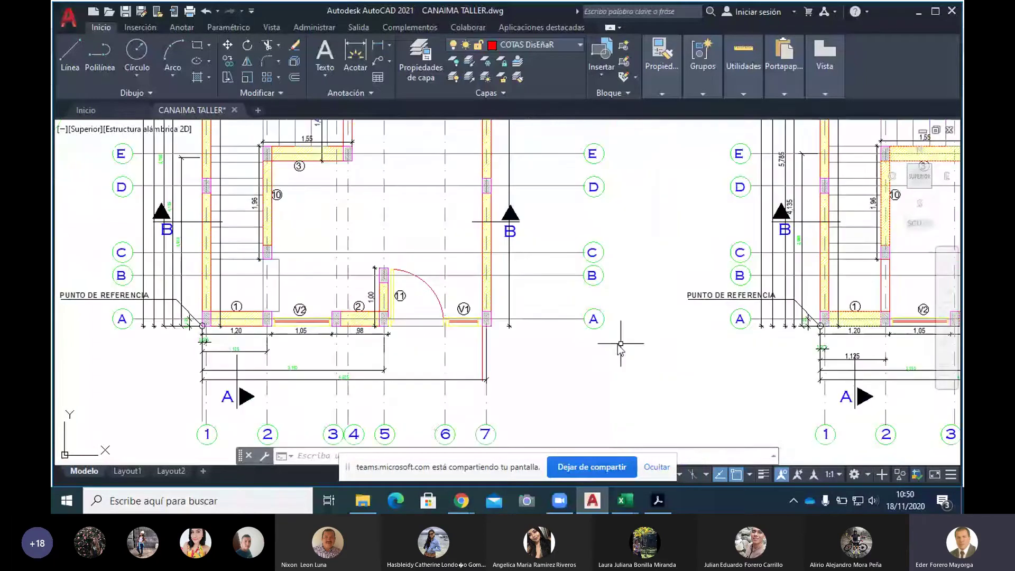
Switch to the TALLER T-E NSR 10 4881 workbook in Excel and show the transverse-wall tables on the SIMETRIA sheet.
left_click(624, 501)
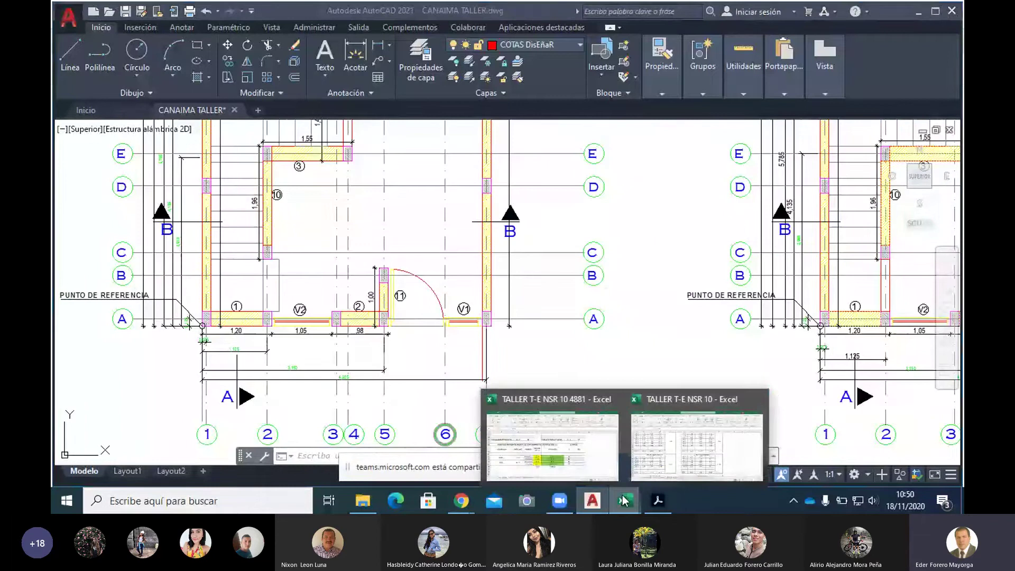
left_click(553, 447)
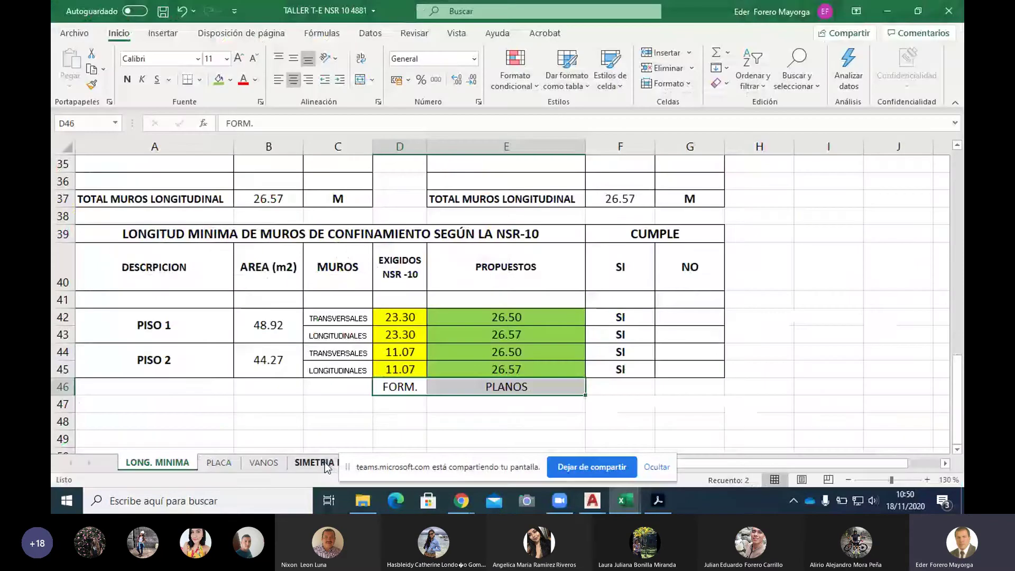
left_click(318, 462)
scroll(317, 316, "up", 5)
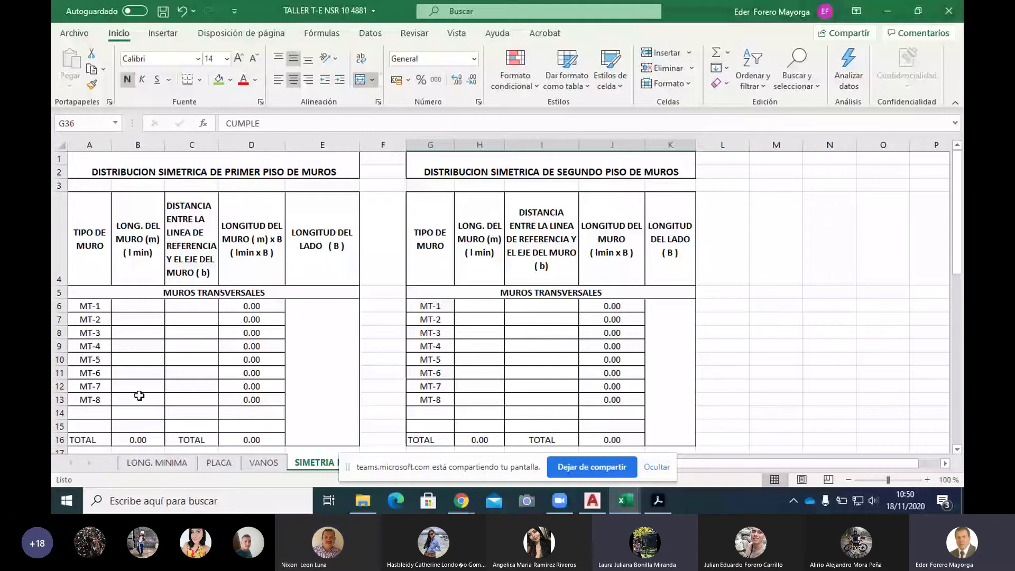
Copy the first-floor MT-1 to MT-8 lengths (B18:B25) from LONG. MINIMA into the SIMETRIA sheet's wall-length columns for both floors, at B6 and H6.
left_click(163, 463)
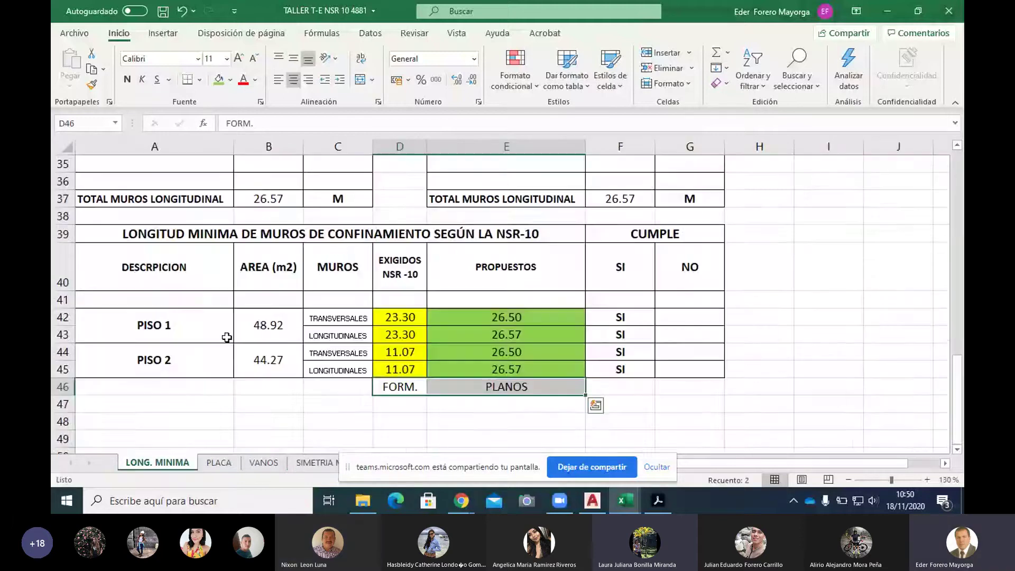
scroll(227, 338, "up", 8)
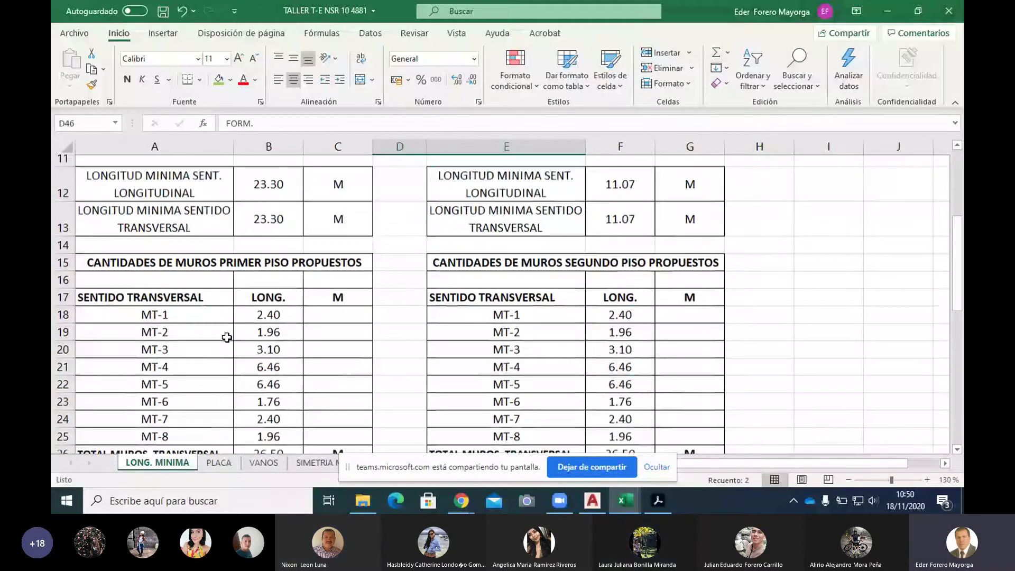
scroll(227, 338, "down", 1)
left_click_drag(269, 234, 270, 354)
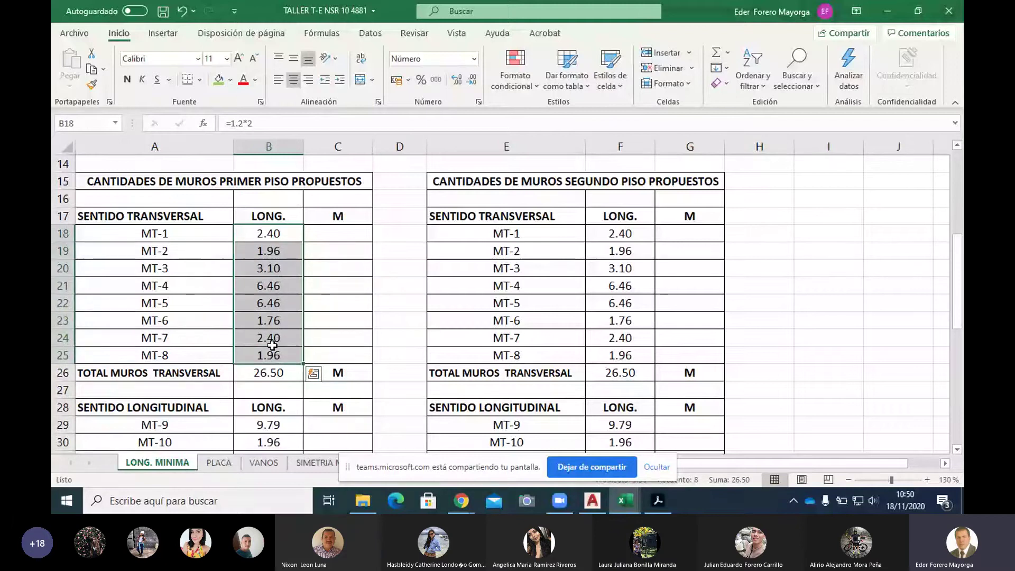
key("ctrl+c")
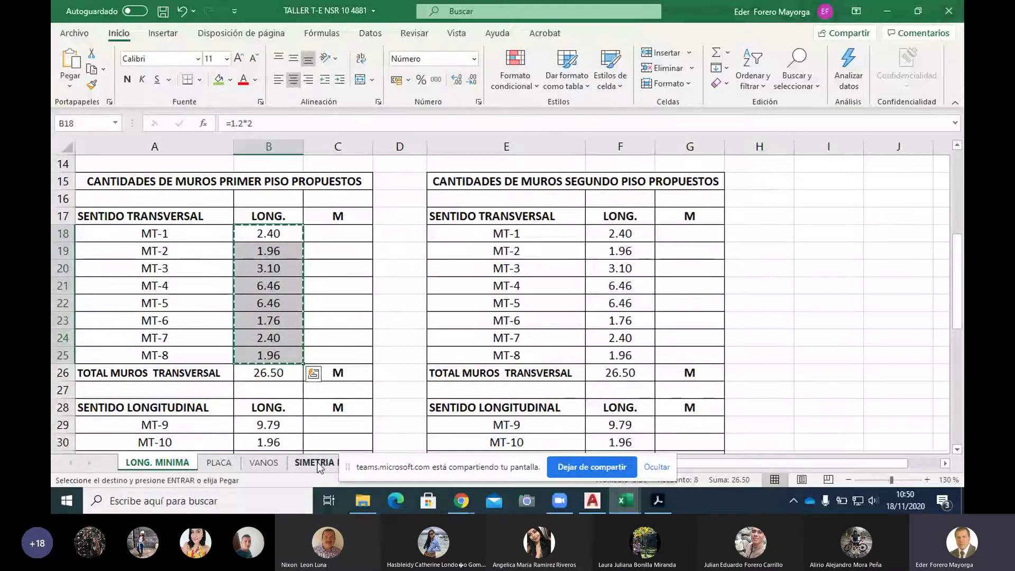
left_click(318, 462)
left_click(147, 305)
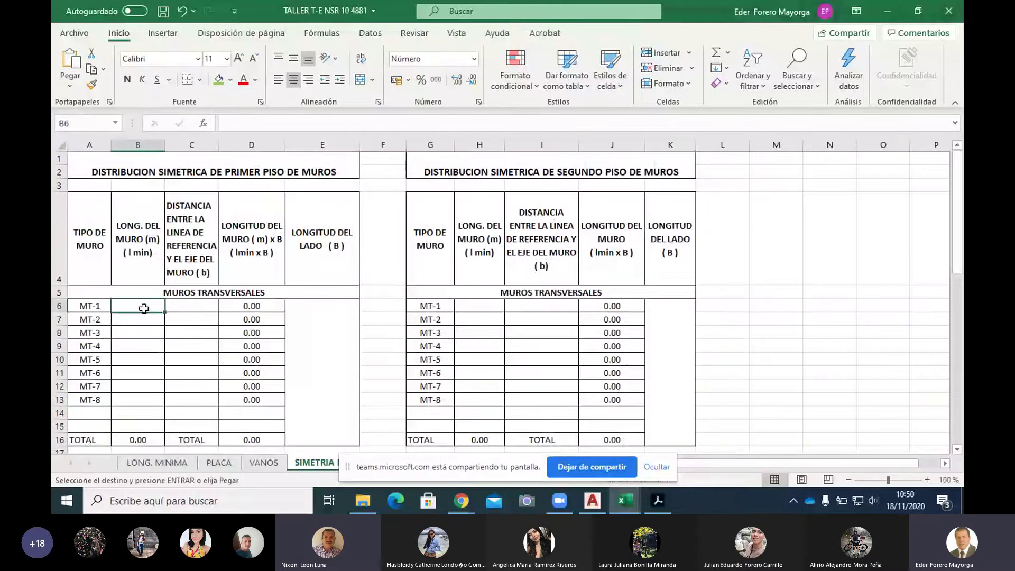
key("ctrl+v")
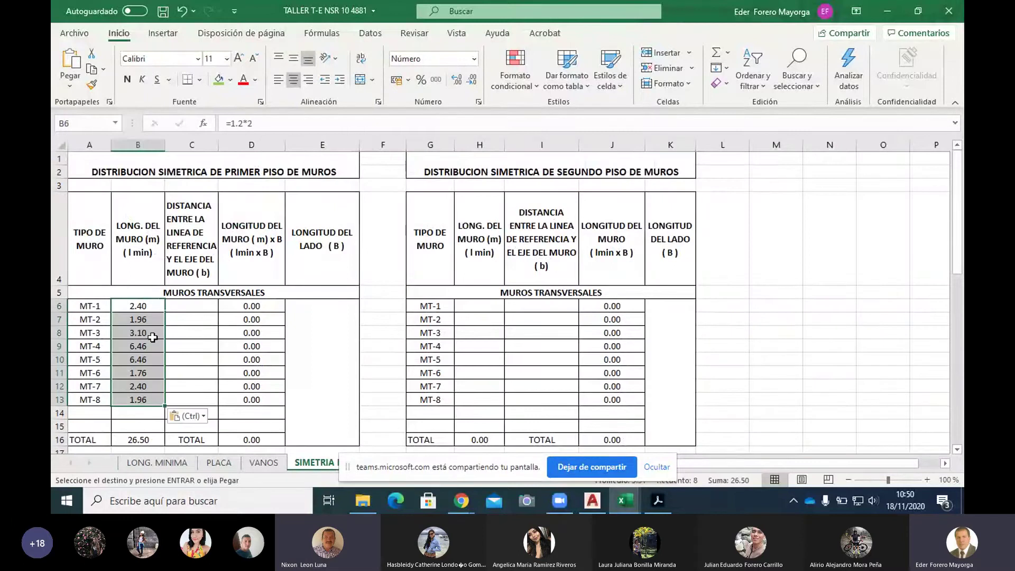
left_click(197, 334)
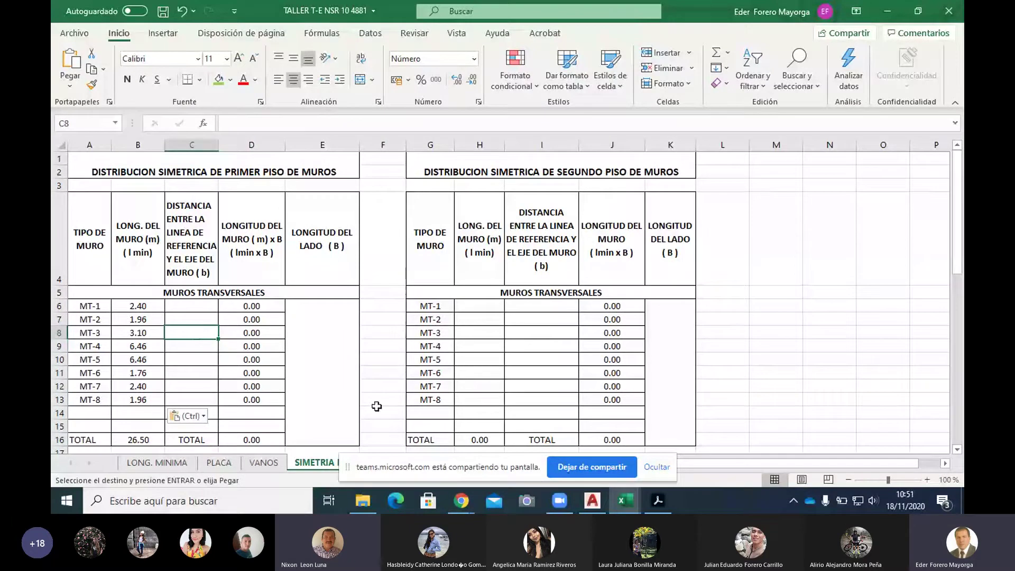
left_click(491, 310)
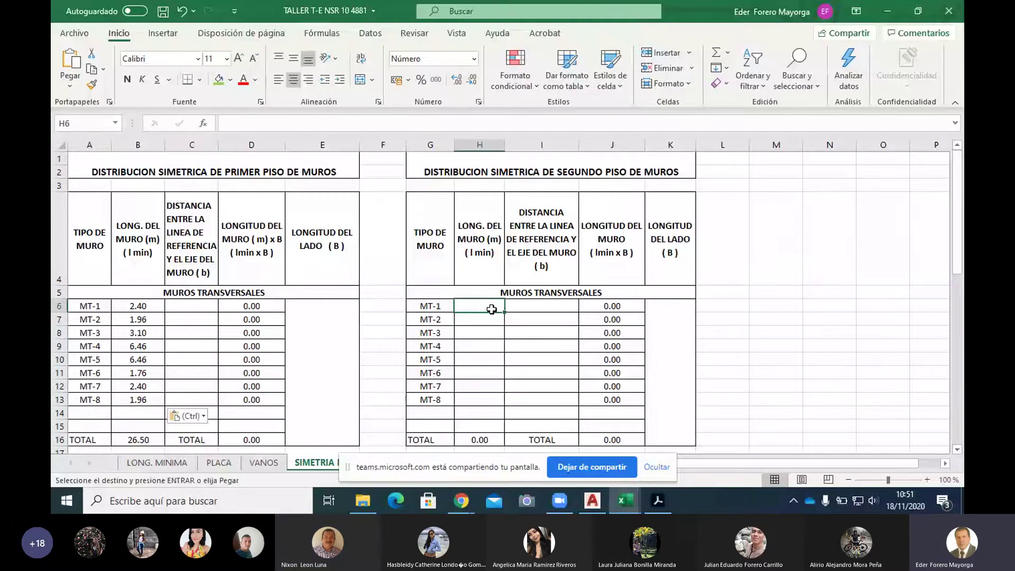
key("ctrl+v")
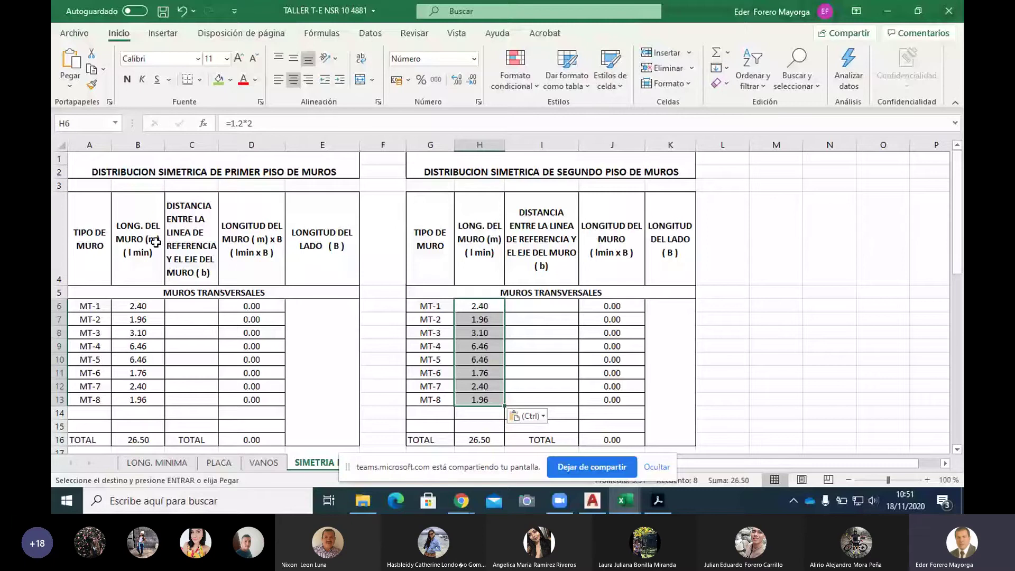
Replace LINEA with PUNTO in the first-floor distance header in C4, so it reads DISTANCIA ENTRE LA PUNTO DE REFERENCIA.
left_click(139, 306)
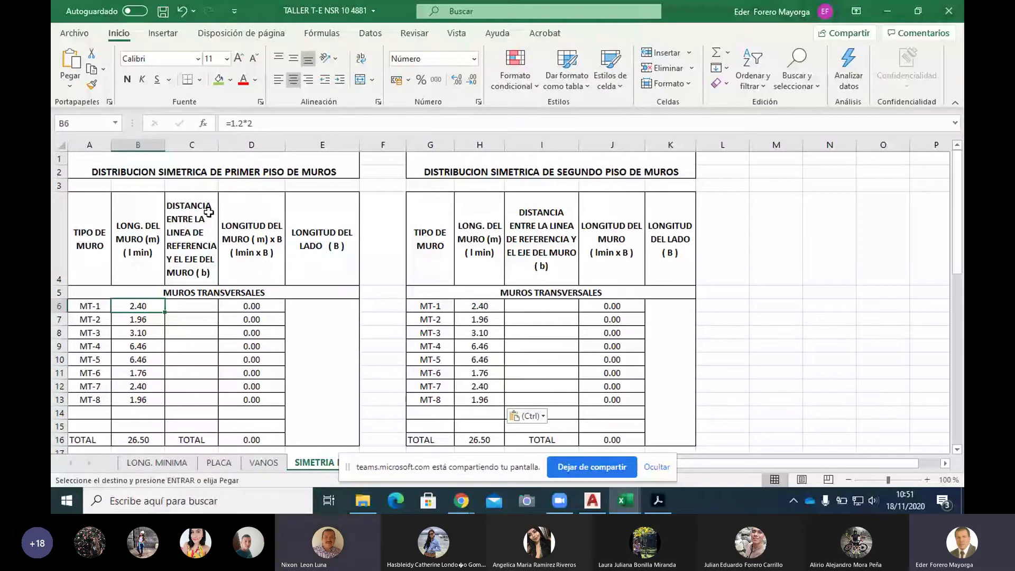
left_click(179, 234)
left_click(317, 124)
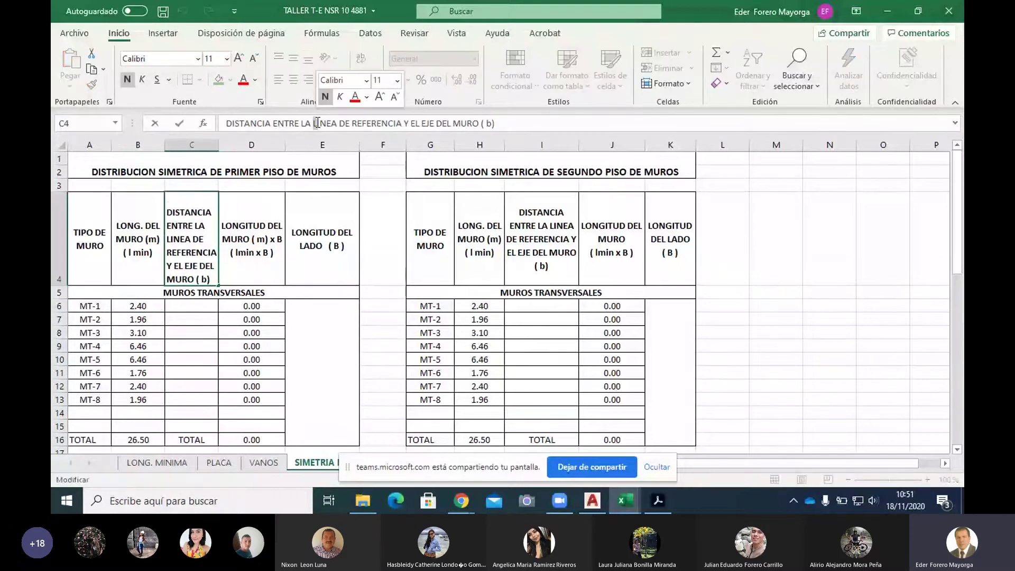
type("P")
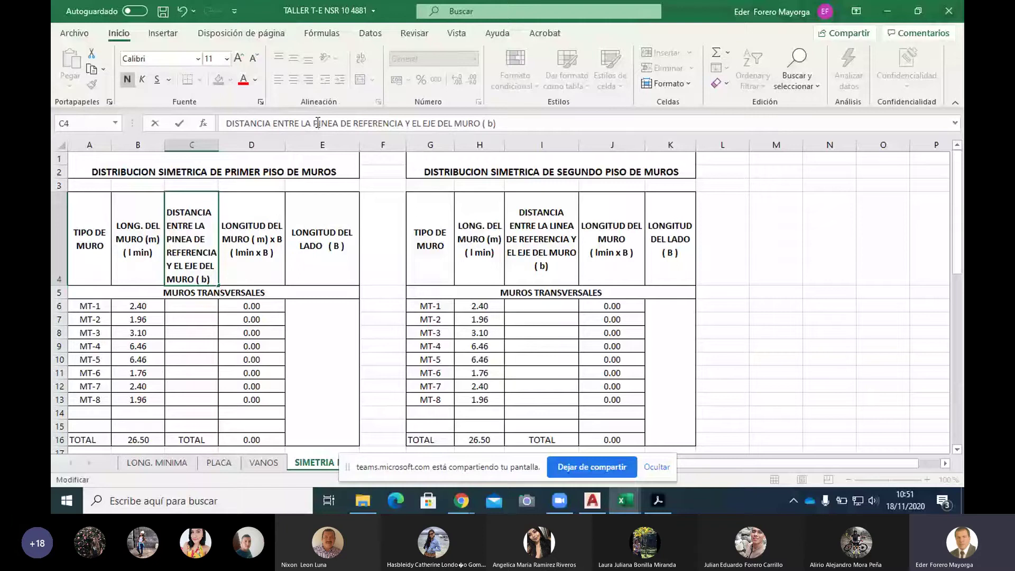
type("UNTO")
key("Delete")
key("Delete")
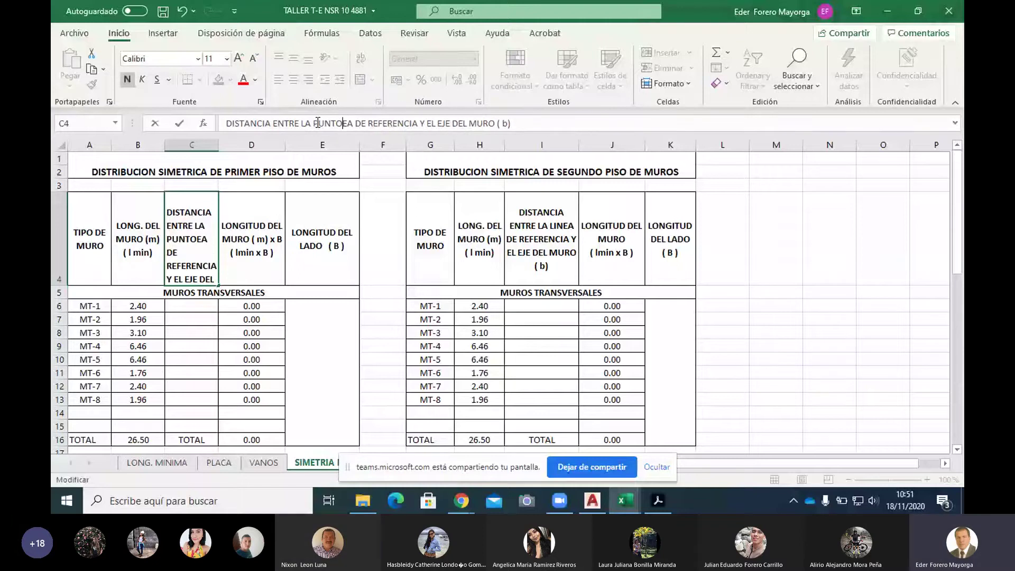
key("Delete")
key("Delete")
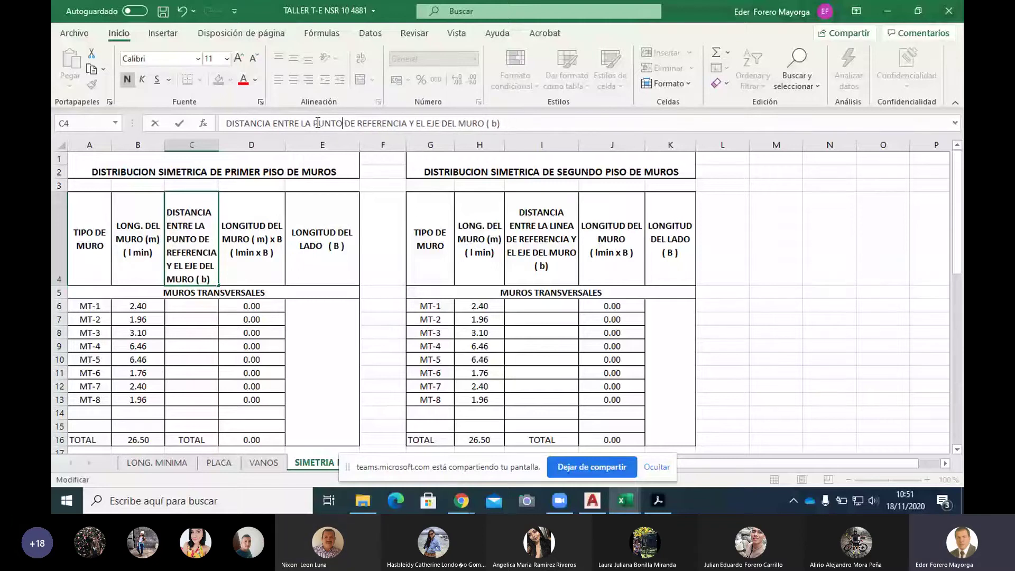
key("Return")
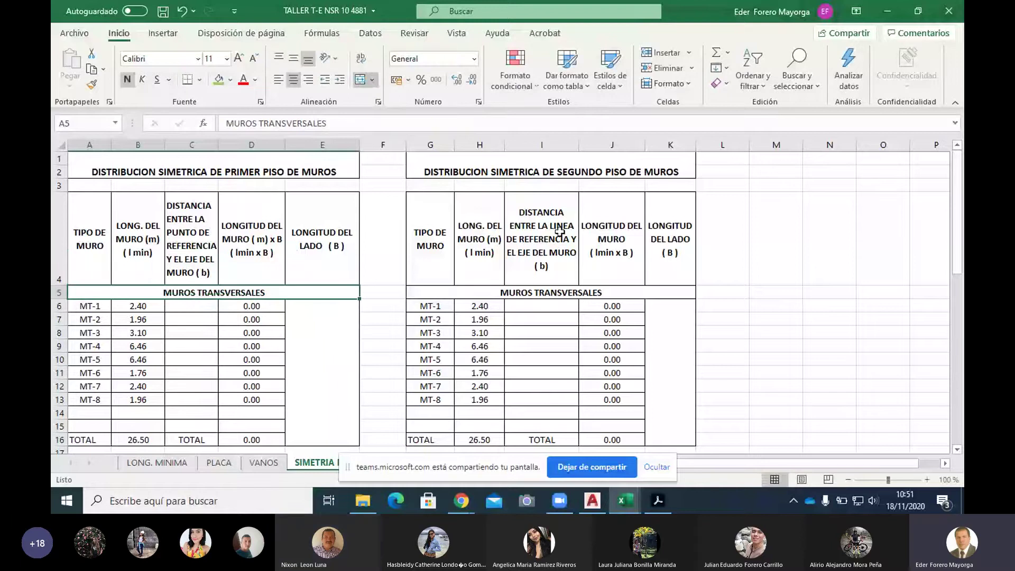
Replace LINEA with PUNTO in the second-floor distance header in I4.
left_click(534, 228)
left_click(314, 123)
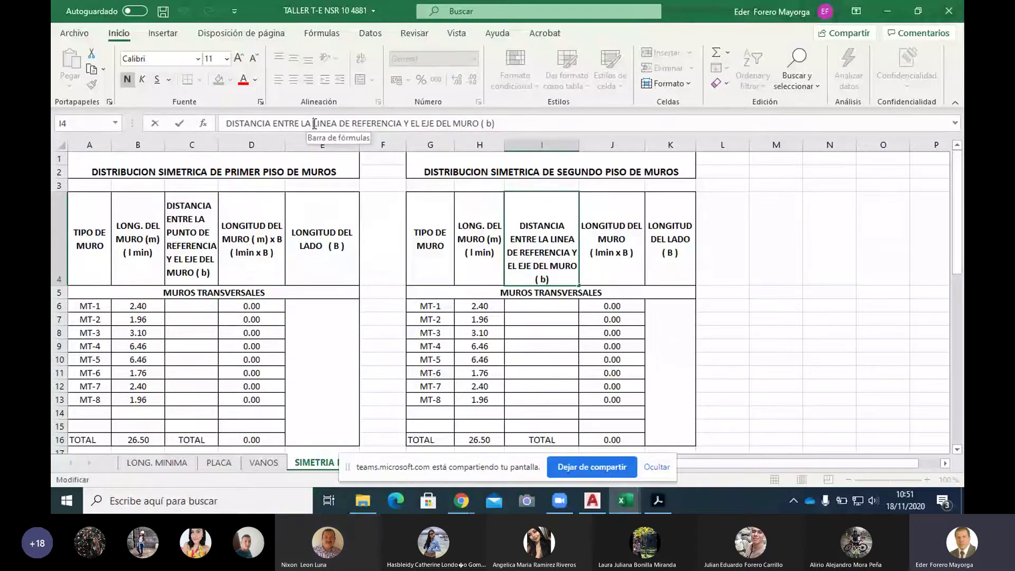
type("PUNTO")
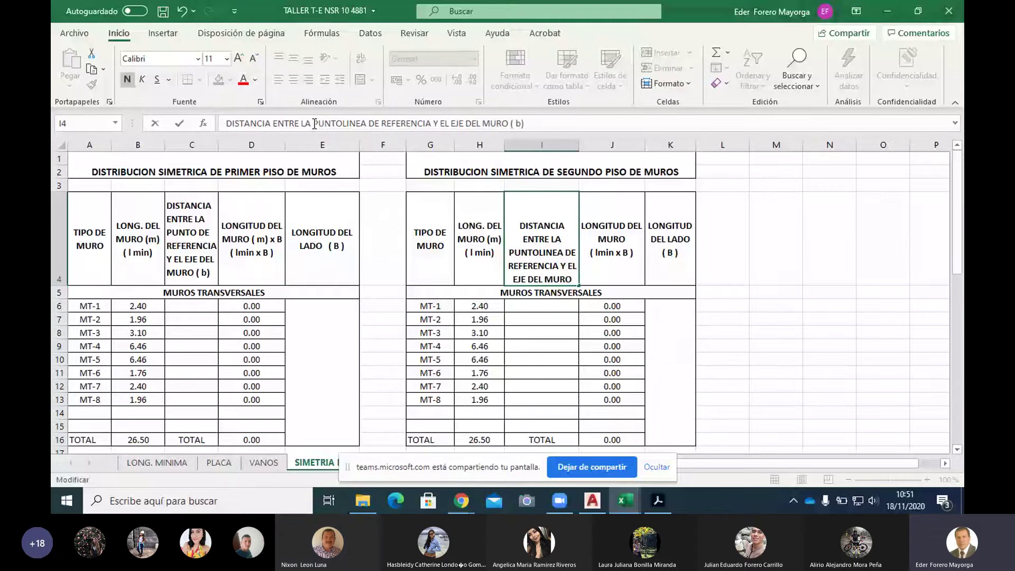
key("Delete")
key("Delete")
key("Delete")
key("Delete")
key("Delete")
key("Delete")
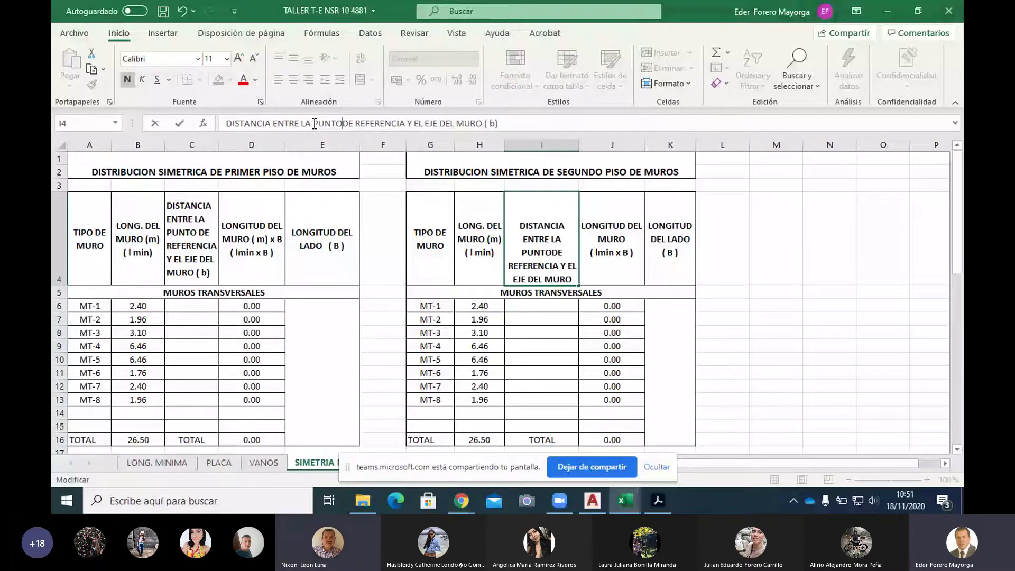
key("Return")
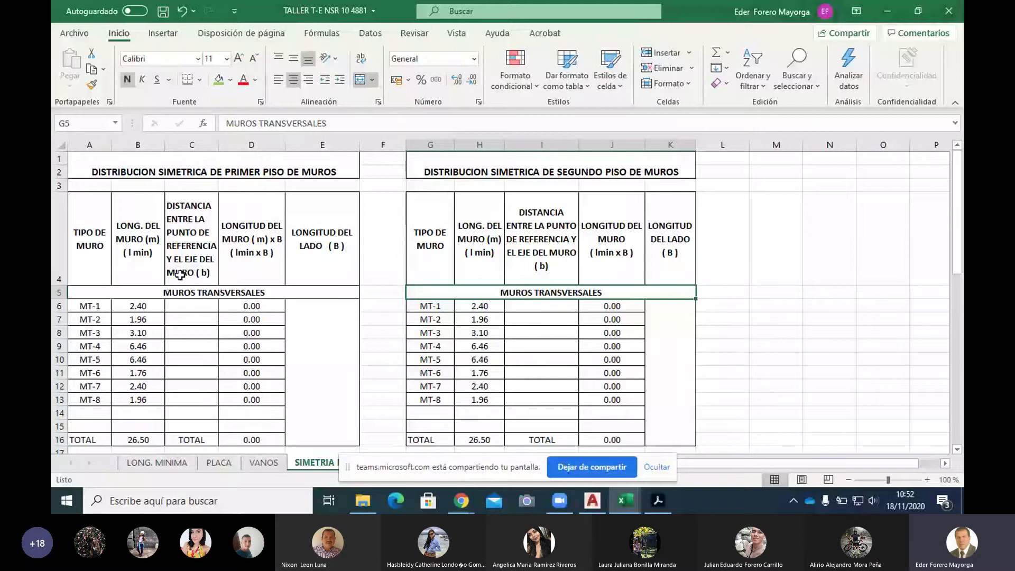
Switch to the CANAIMA TALLER drawing in AutoCAD and examine the distance from the reference point to the axis of walls 1 and 2.
left_click(593, 501)
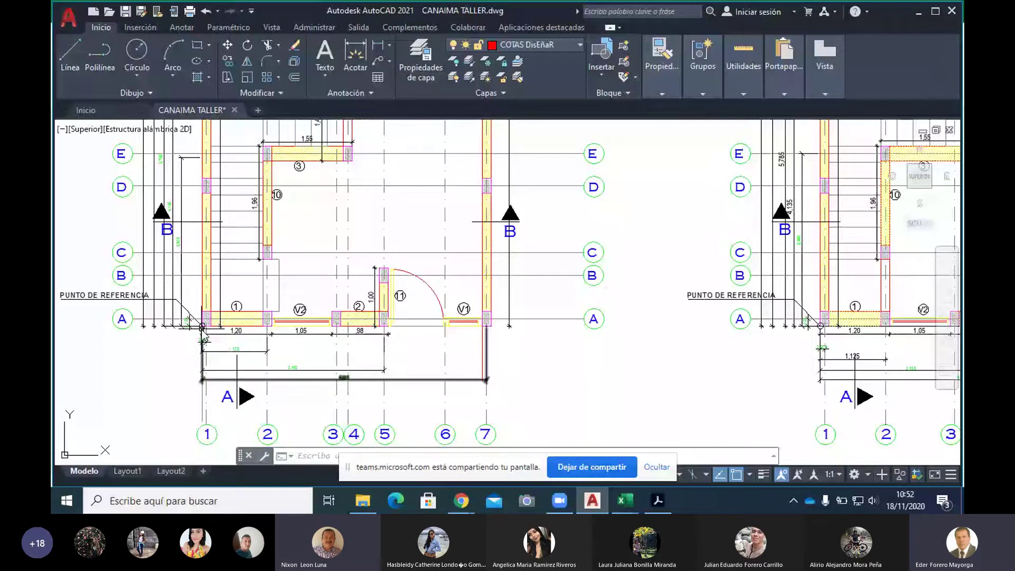
scroll(201, 328, "up", 3)
left_click_drag(166, 361, 286, 349)
scroll(286, 349, "up", 2)
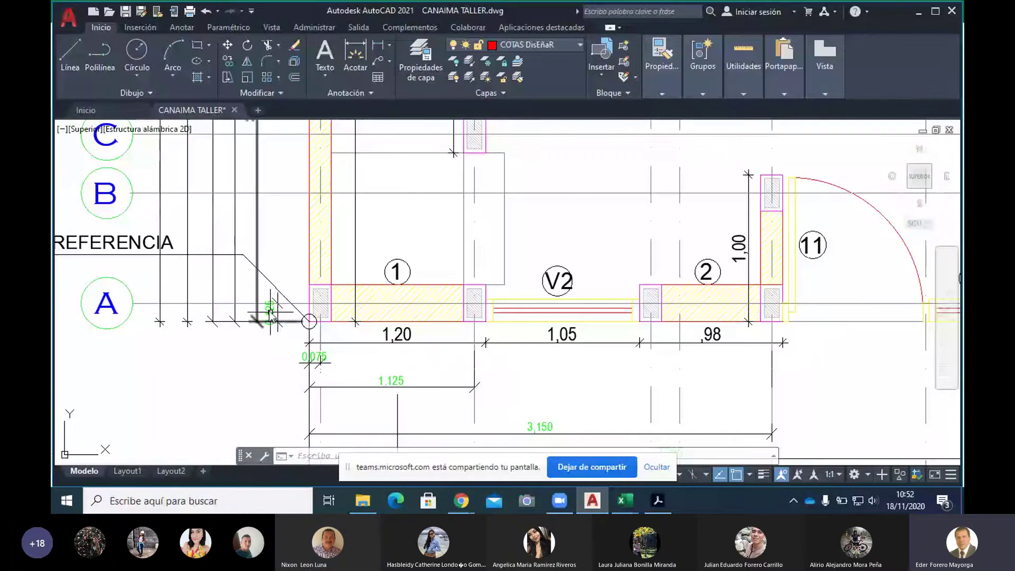
scroll(335, 312, "up", 2)
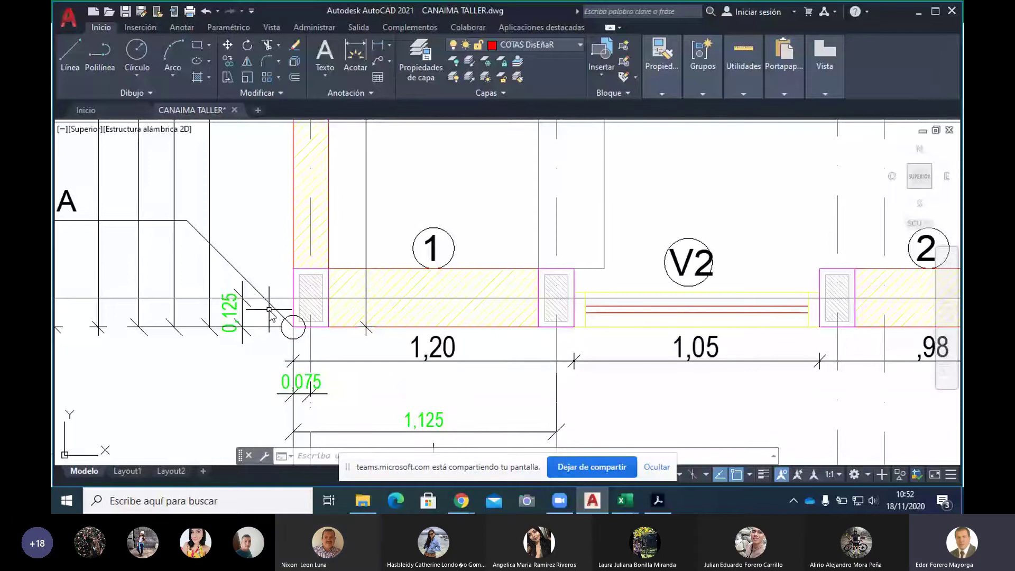
scroll(268, 312, "down", 2)
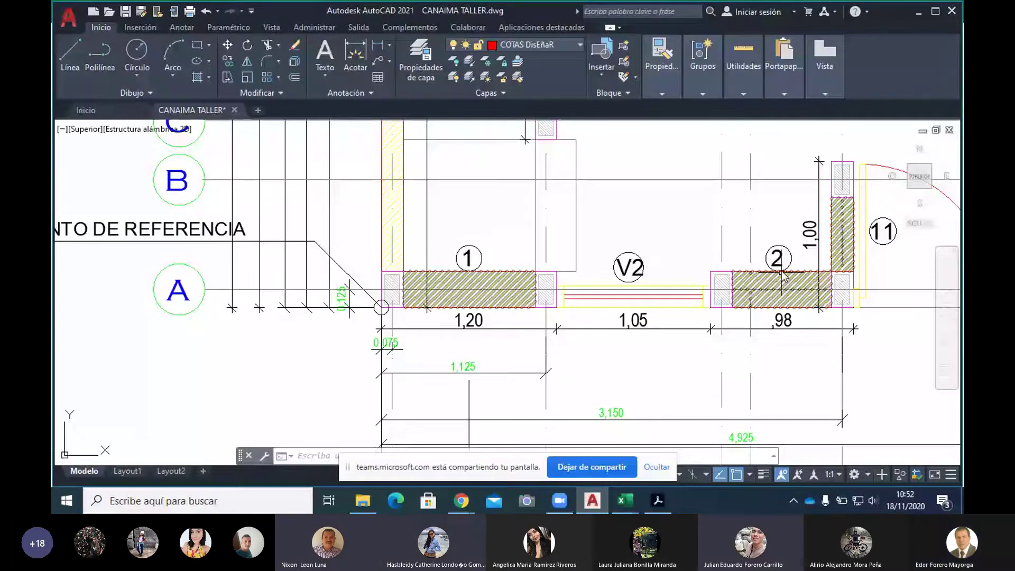
scroll(782, 279, "down", 2)
left_click_drag(424, 269, 256, 269)
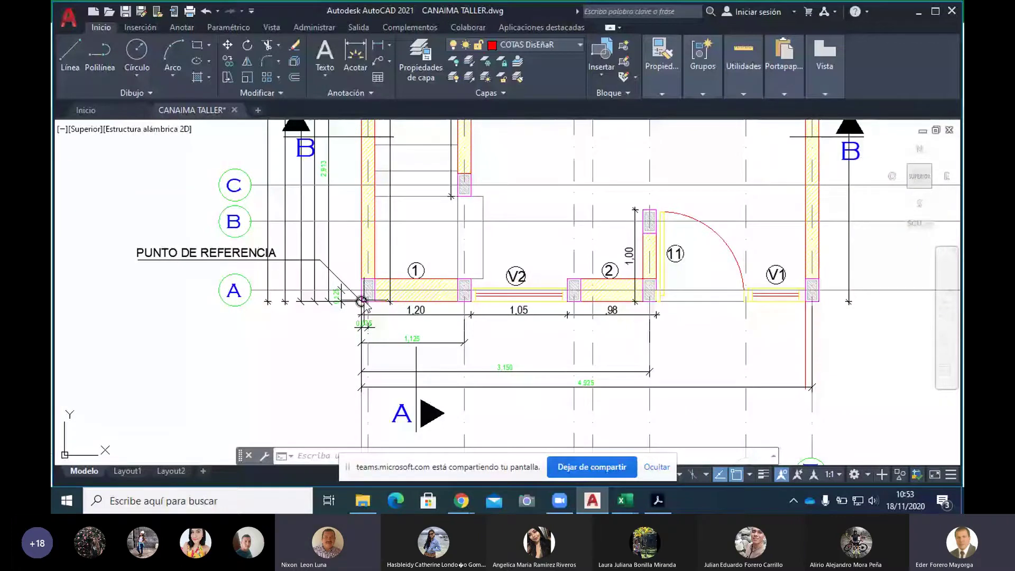
scroll(361, 301, "up", 2)
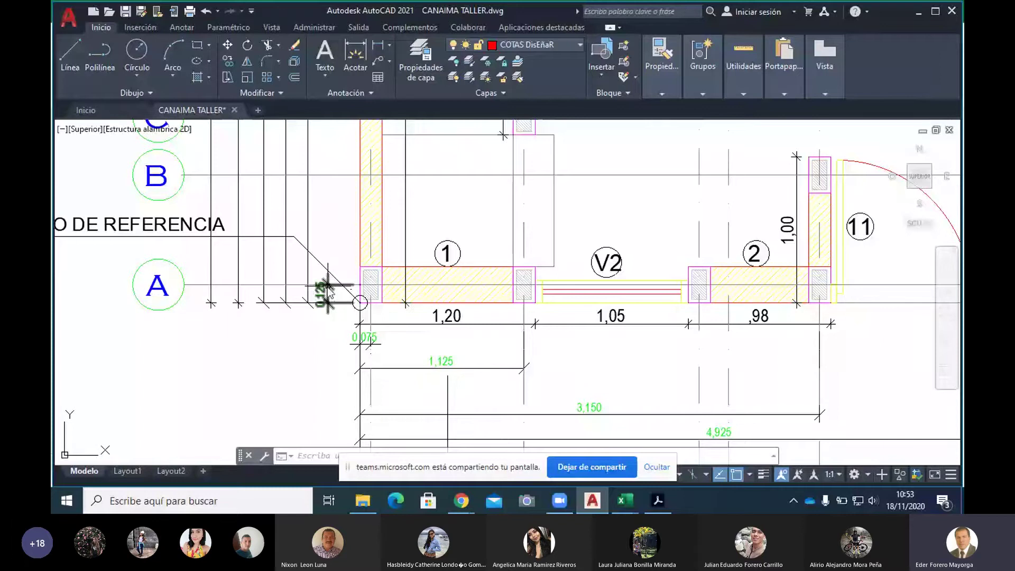
Switch back to the Excel workbook and enter 0.125 as the first-floor reference-point distance for MT-1 and MT-2 in C6 and C7.
left_click(622, 506)
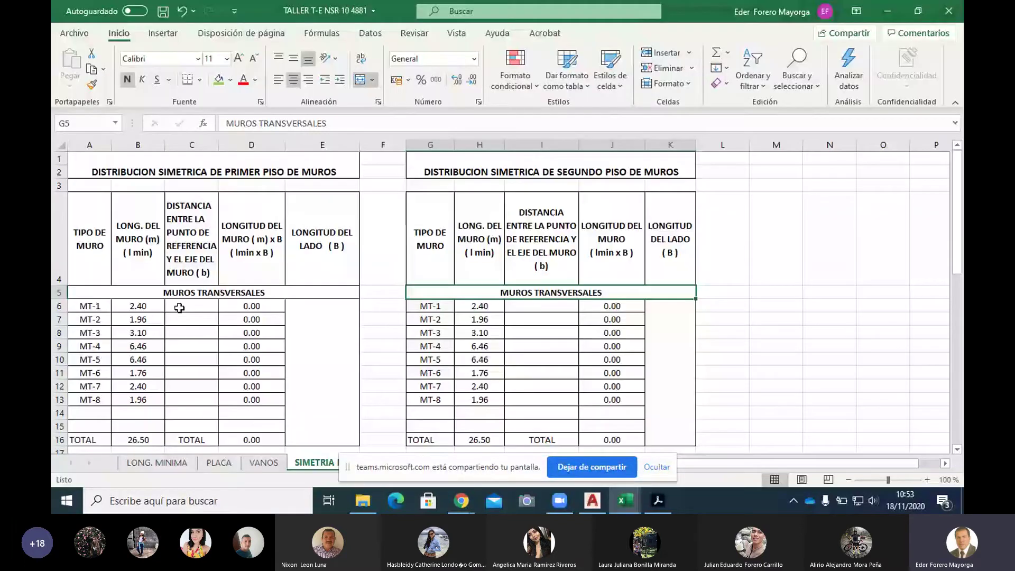
left_click(180, 308)
type("0")
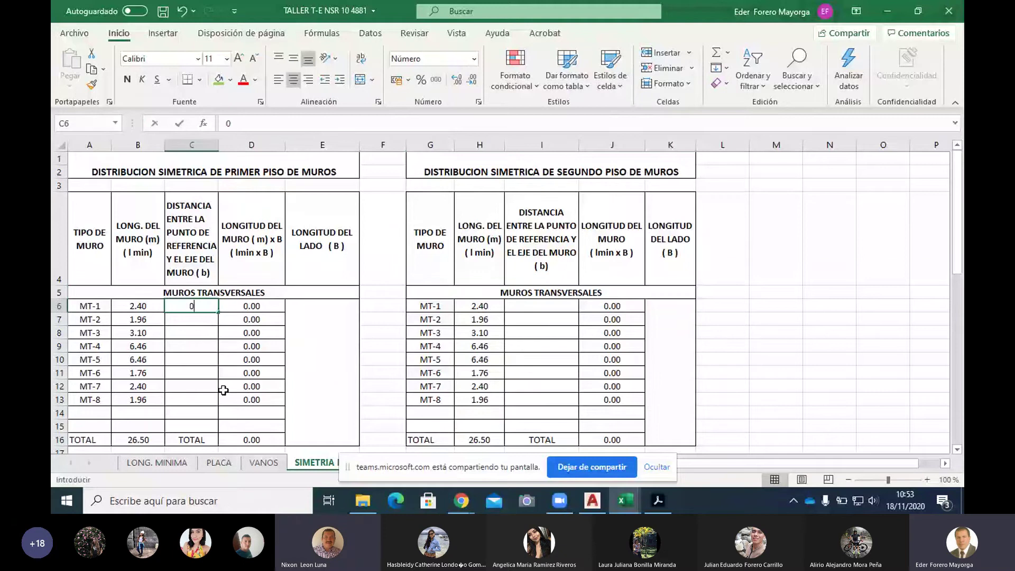
type(".125")
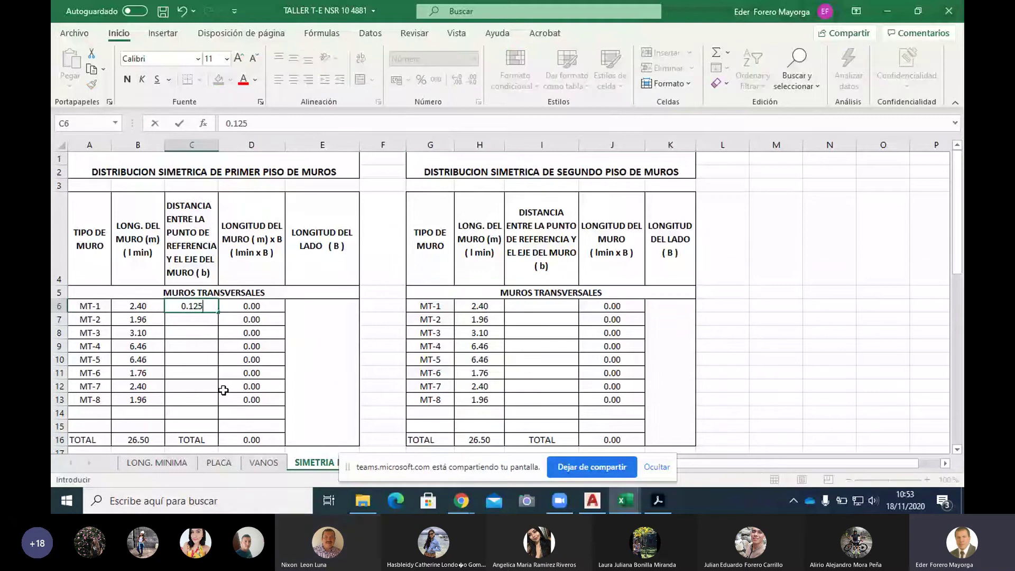
key("Return")
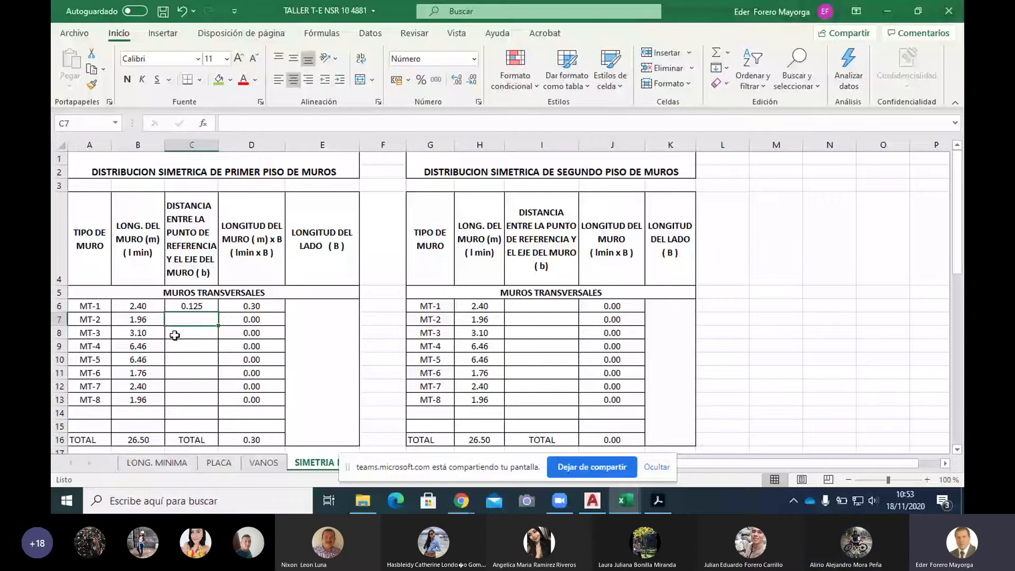
type("0.")
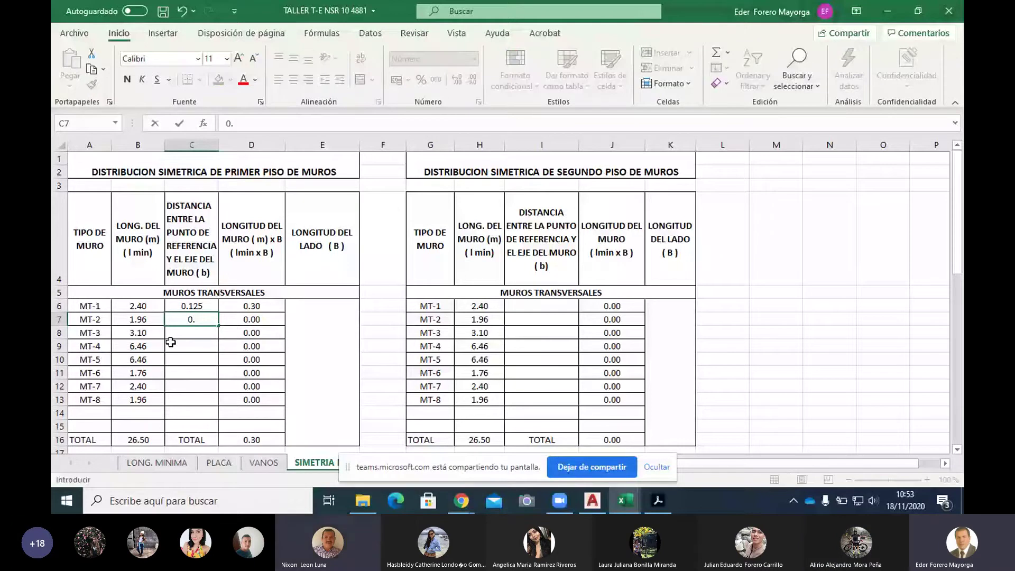
type("125")
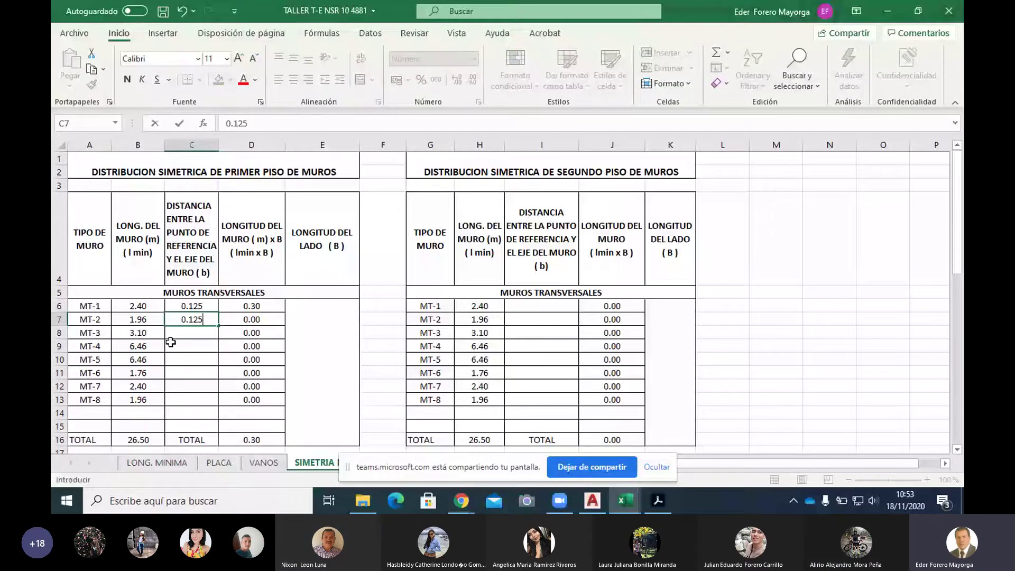
key("Return")
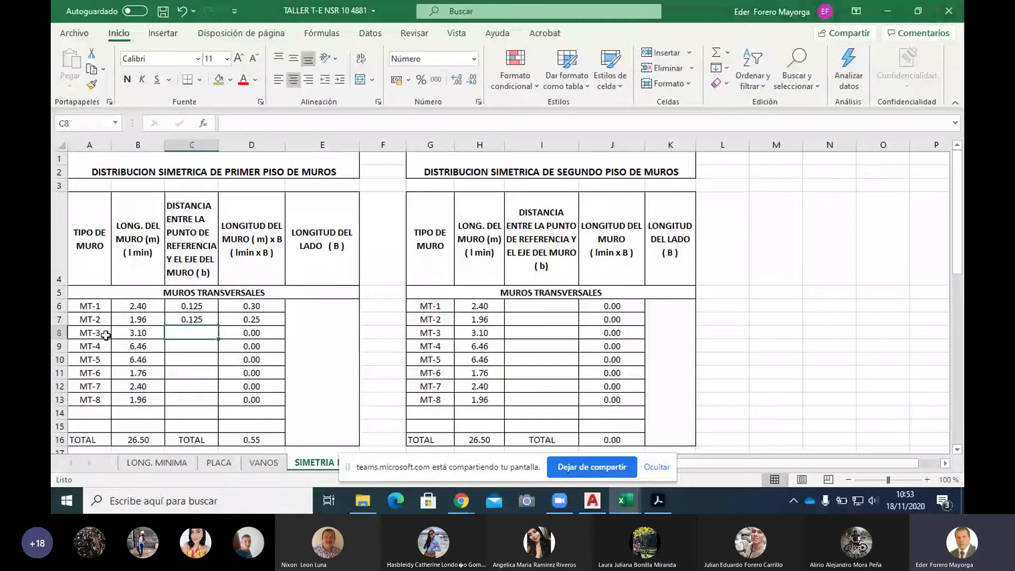
Switch to the AutoCAD drawing and delete the 2.913 vertical dimension running from the reference point to near axis E.
left_click(591, 506)
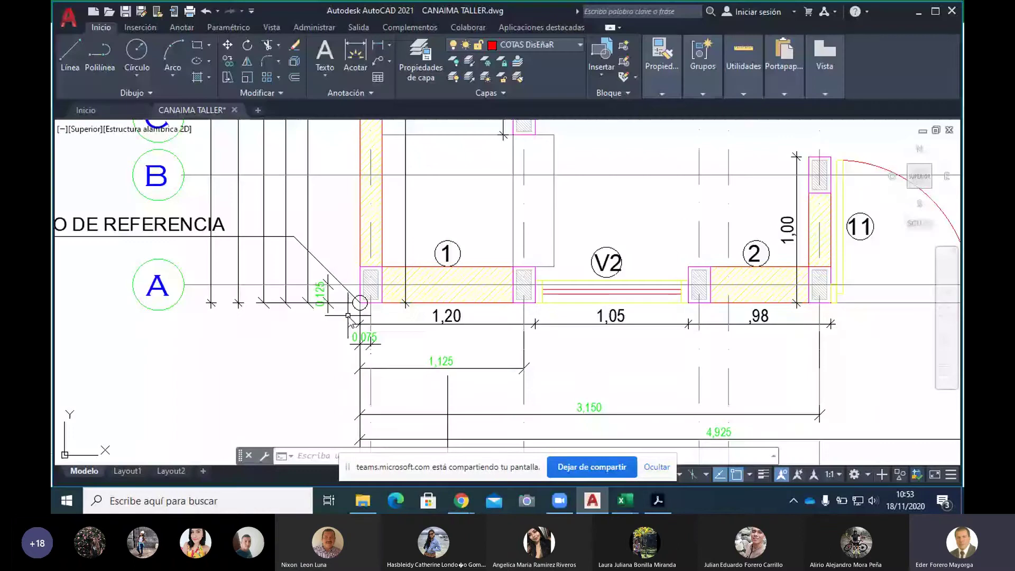
left_click_drag(348, 316, 347, 396)
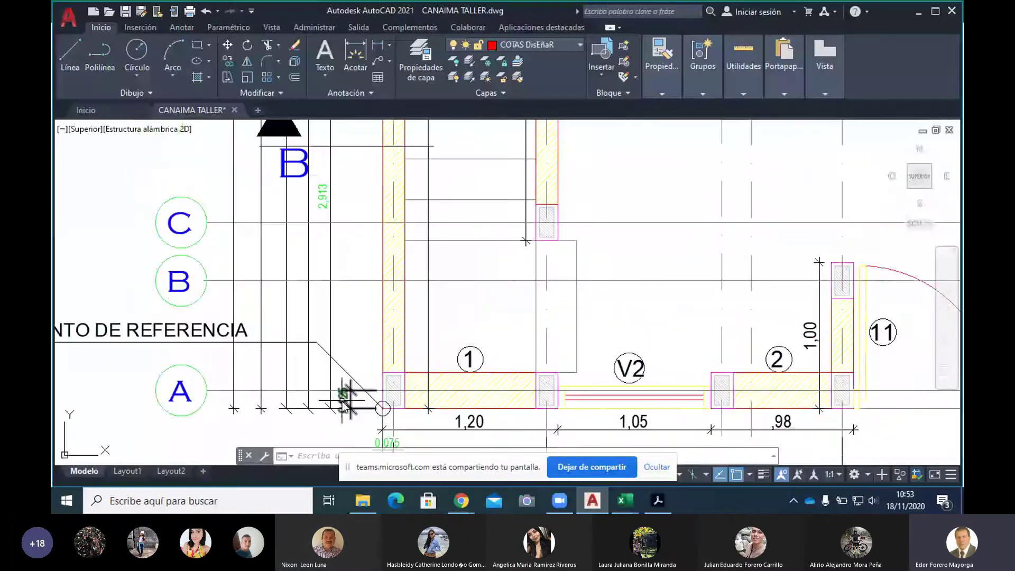
scroll(347, 398, "down", 2)
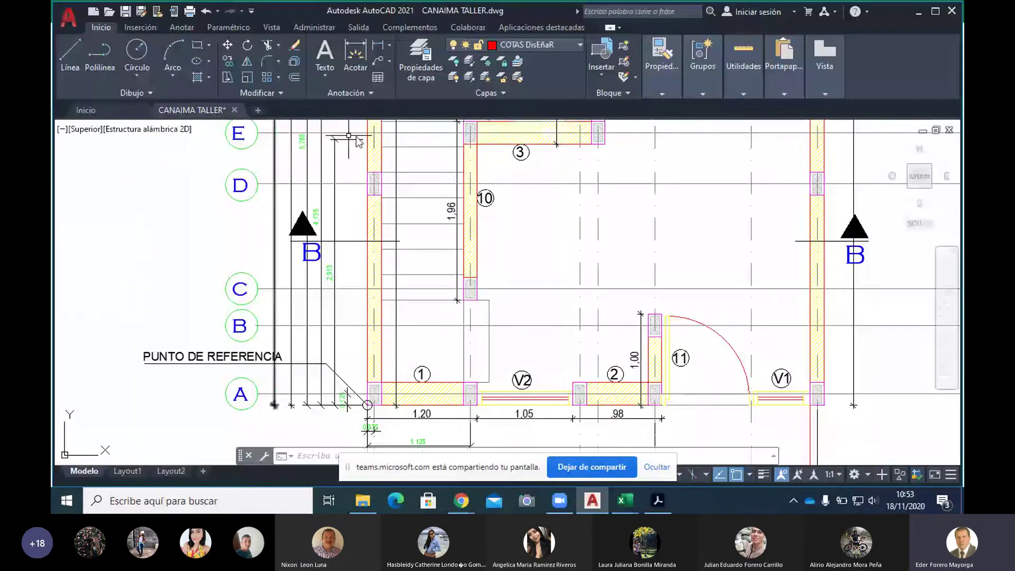
key("Escape")
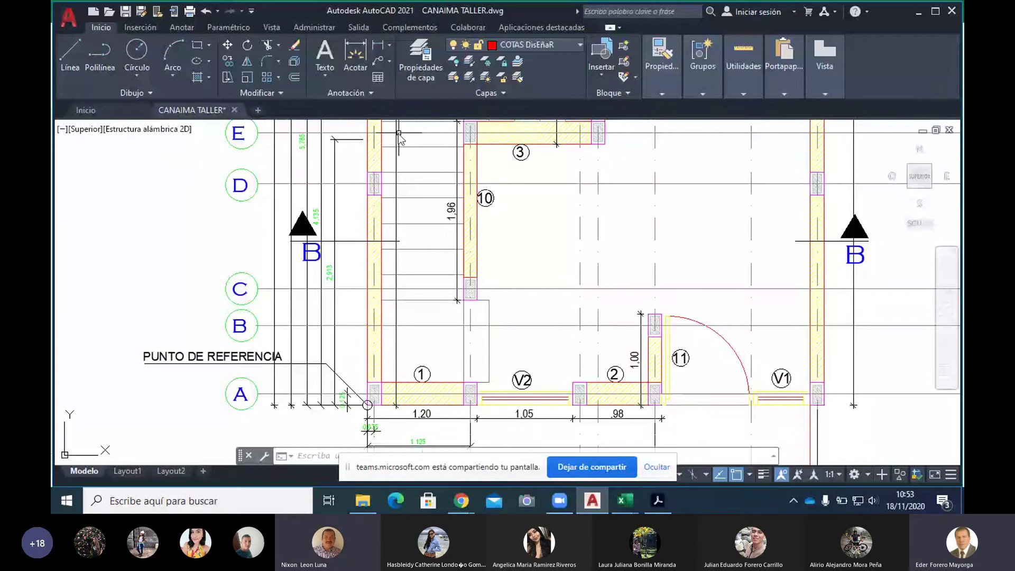
left_click(333, 171)
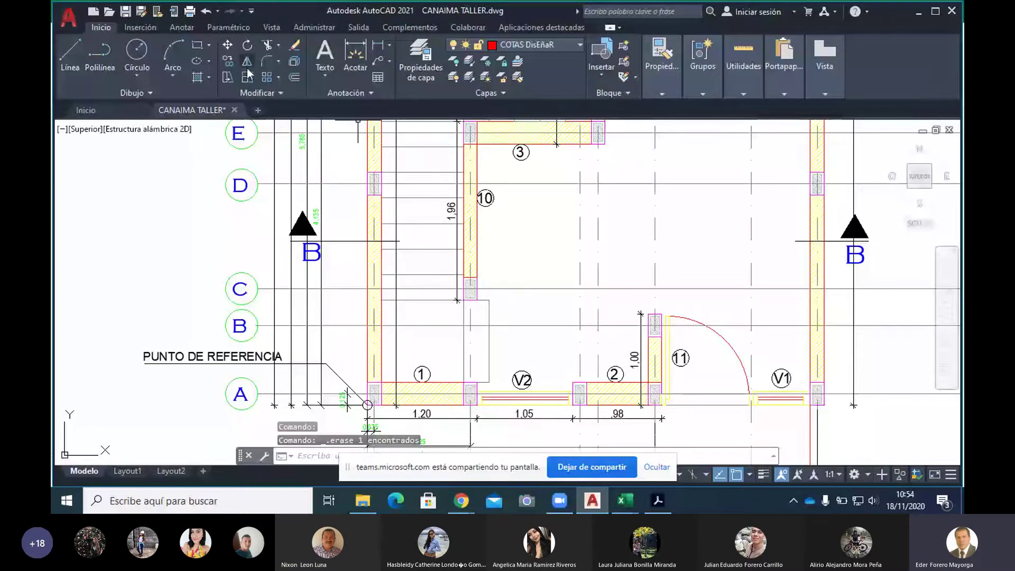
Start a new linear dimension at axis E on the outer face of the axis 1 wall.
left_click(182, 27)
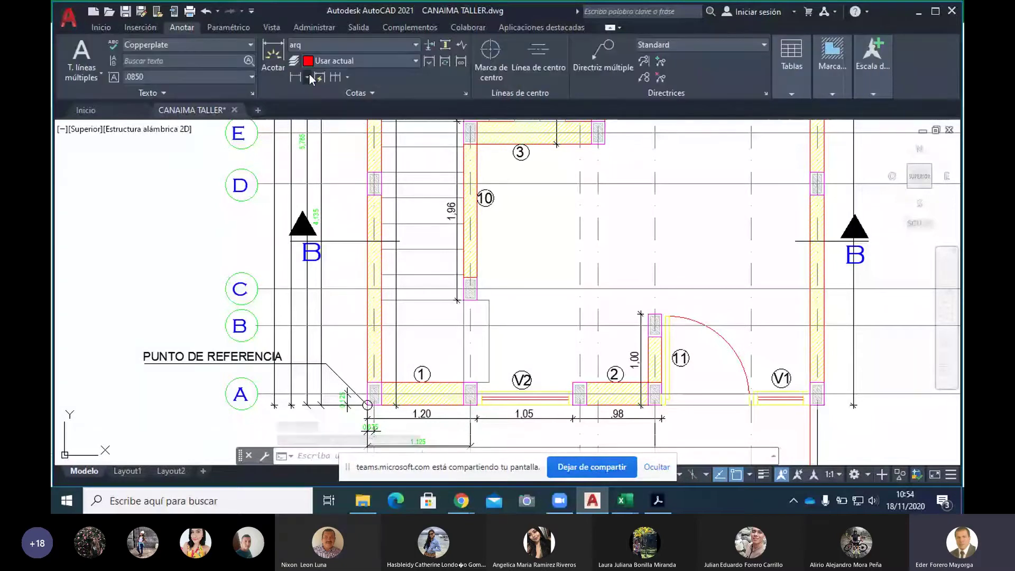
left_click(309, 74)
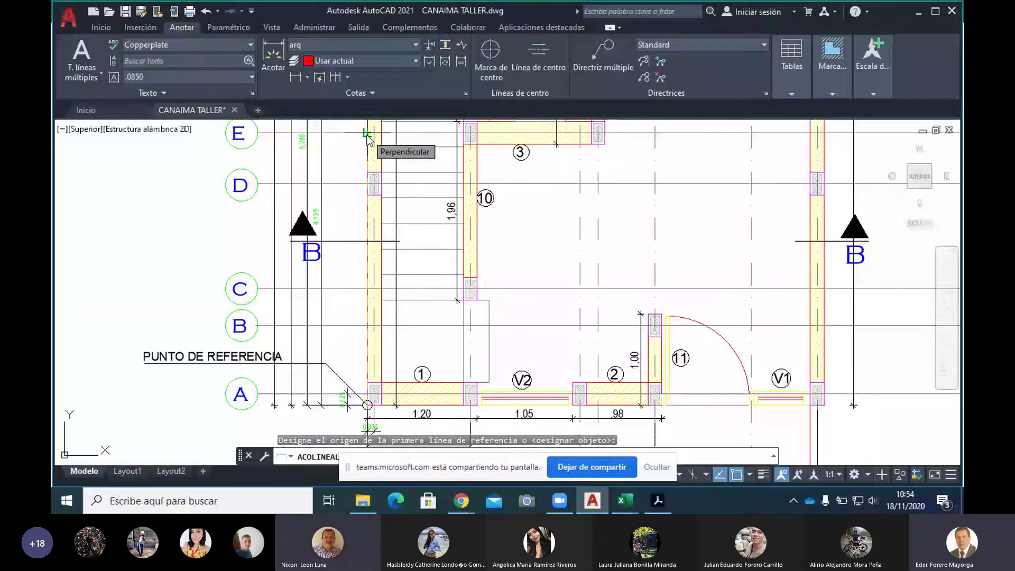
Finish the vertical linear dimension from the reference point to axis E along the outer wall, and save the drawing.
left_click(366, 134)
left_click(342, 144)
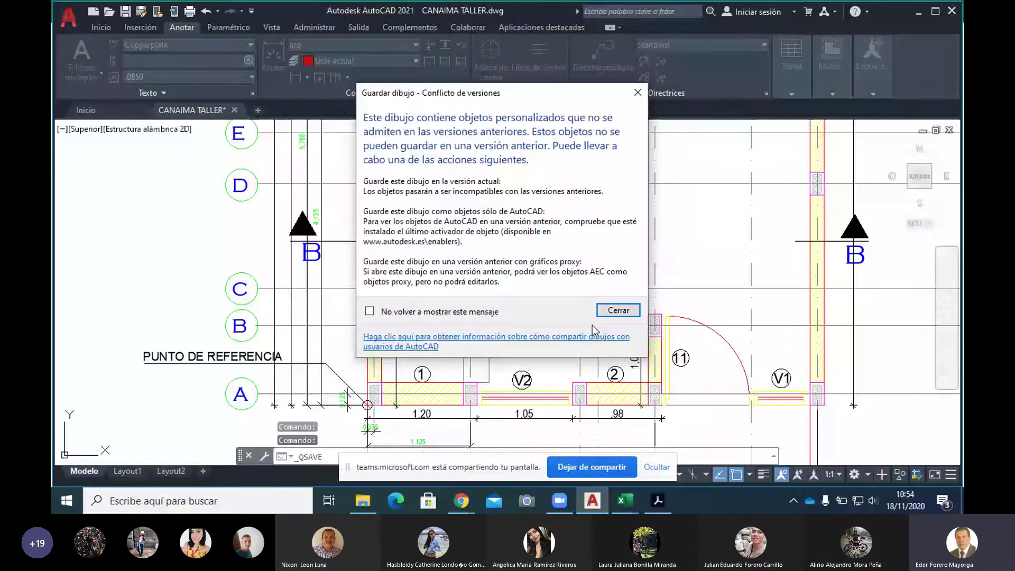
left_click(616, 311)
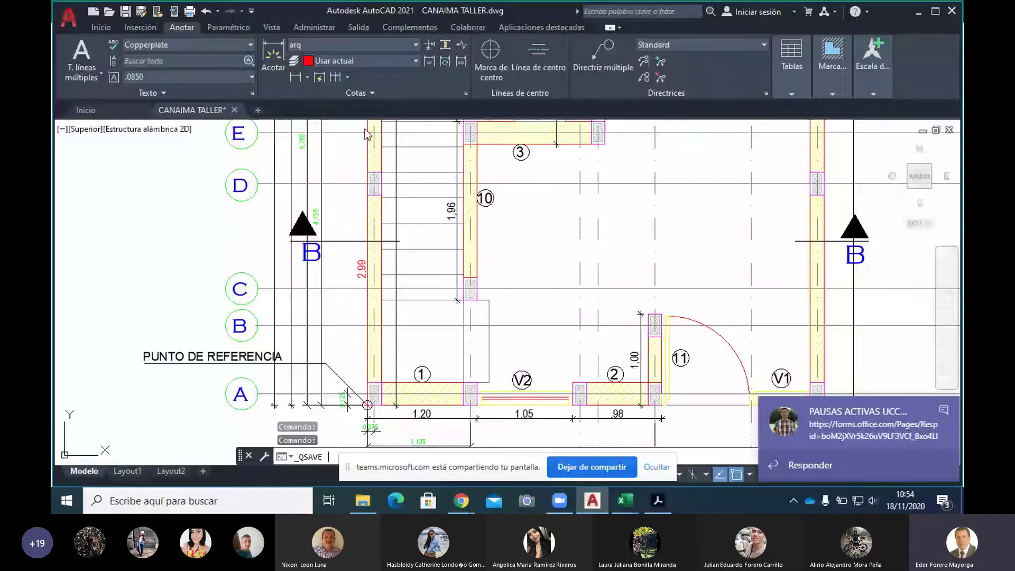
Switch to the Excel workbook TALLER T-E NSR 10 4881 and enter 2.99 as the first-floor reference distance of wall MT-3.
left_click(627, 503)
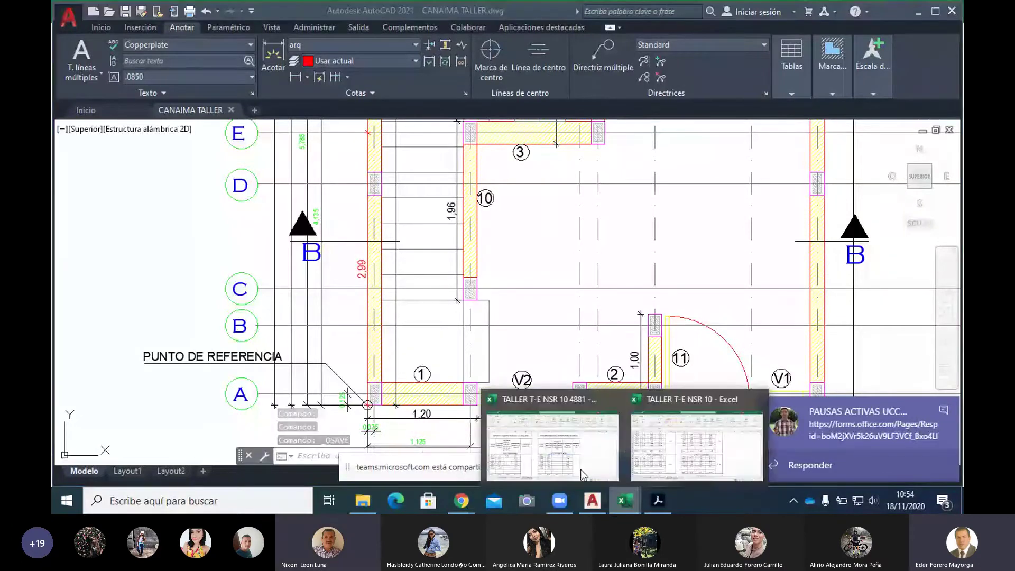
left_click(581, 470)
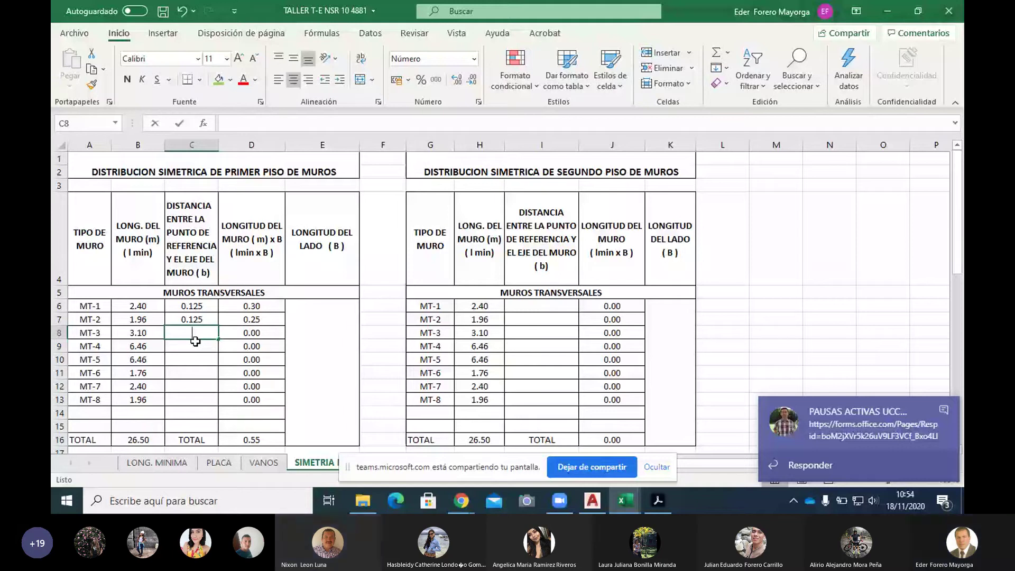
type("2.99")
key("Return")
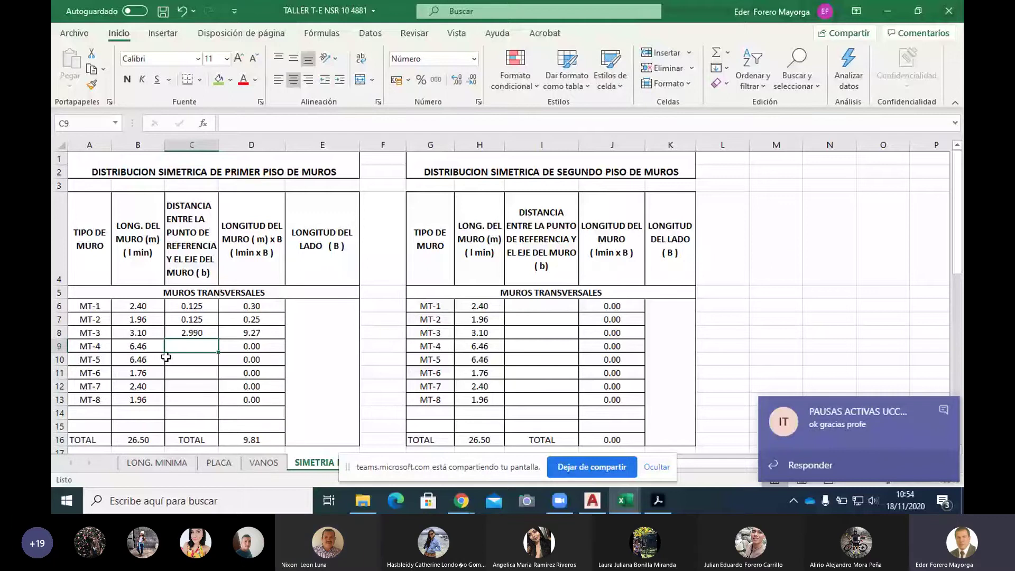
Switch to the AutoCAD floor plan and examine the vertical dimension from the reference point to wall 4 on axis F.
left_click(592, 500)
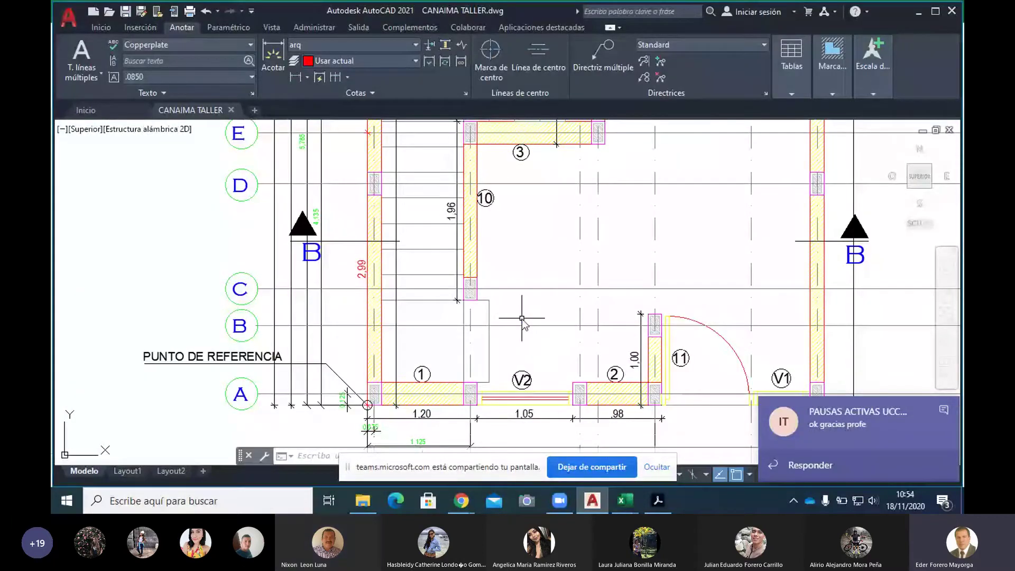
left_click_drag(522, 318, 480, 433)
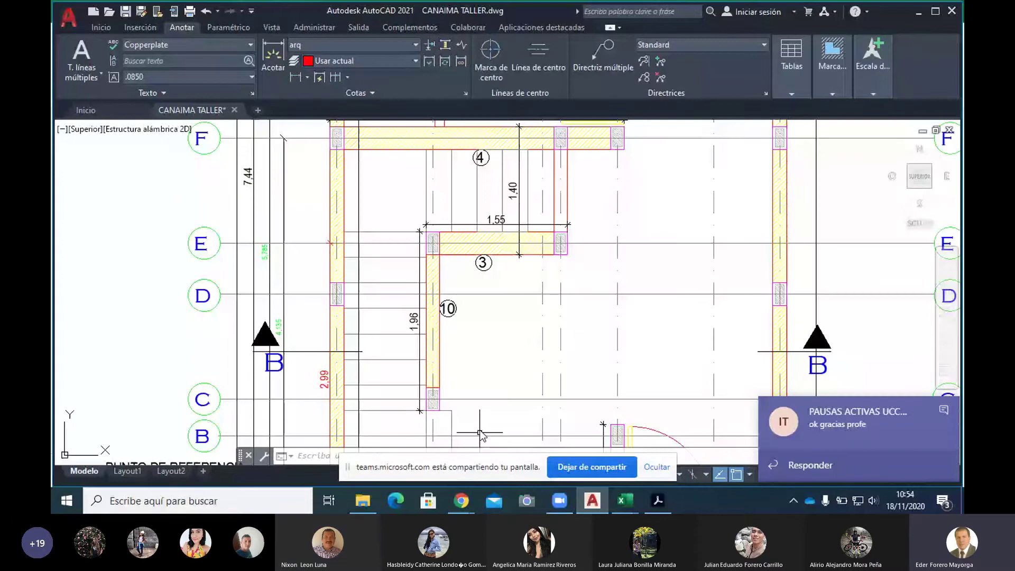
scroll(481, 220, "down", 2)
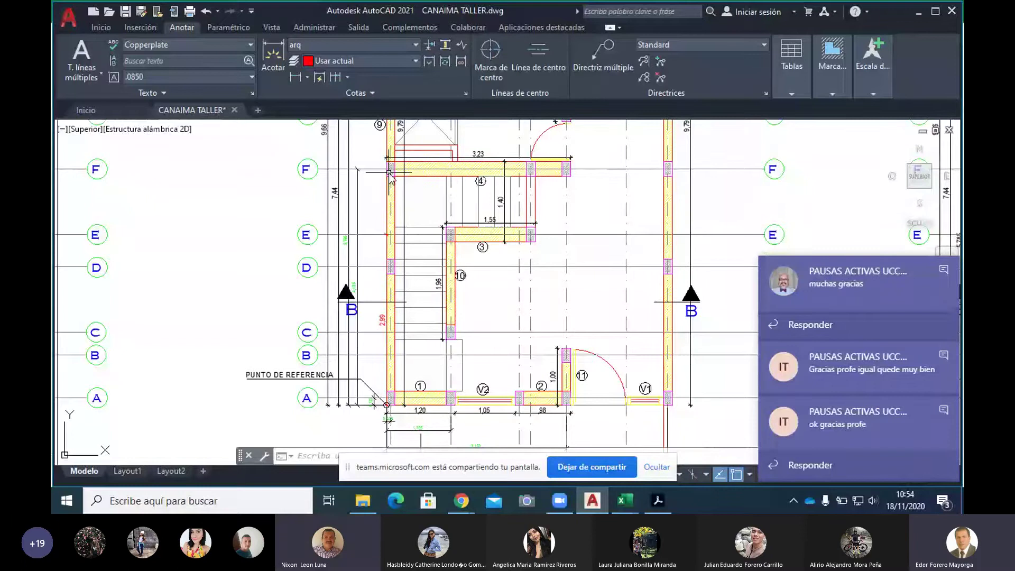
scroll(352, 297, "up", 5)
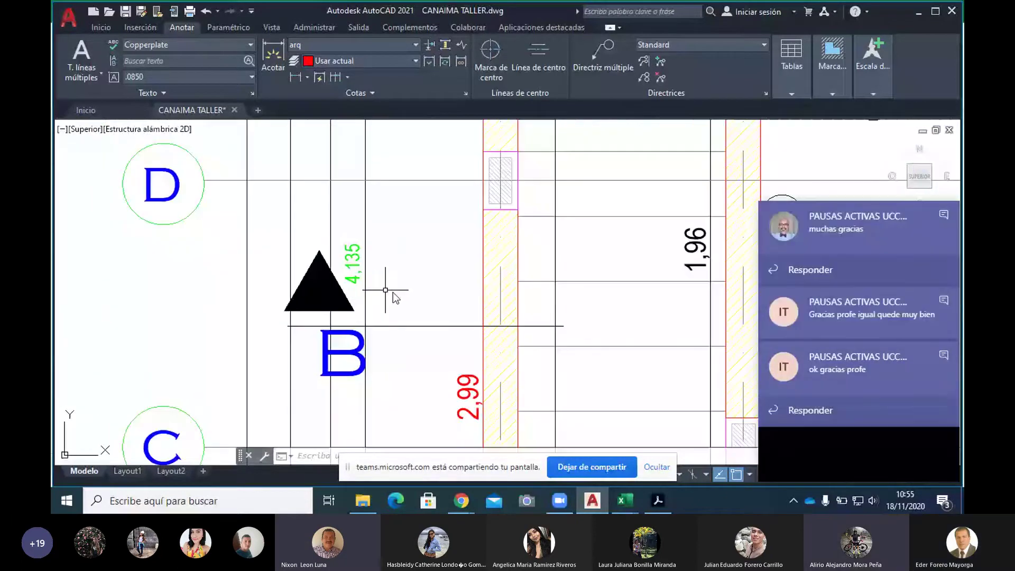
scroll(386, 290, "down", 2)
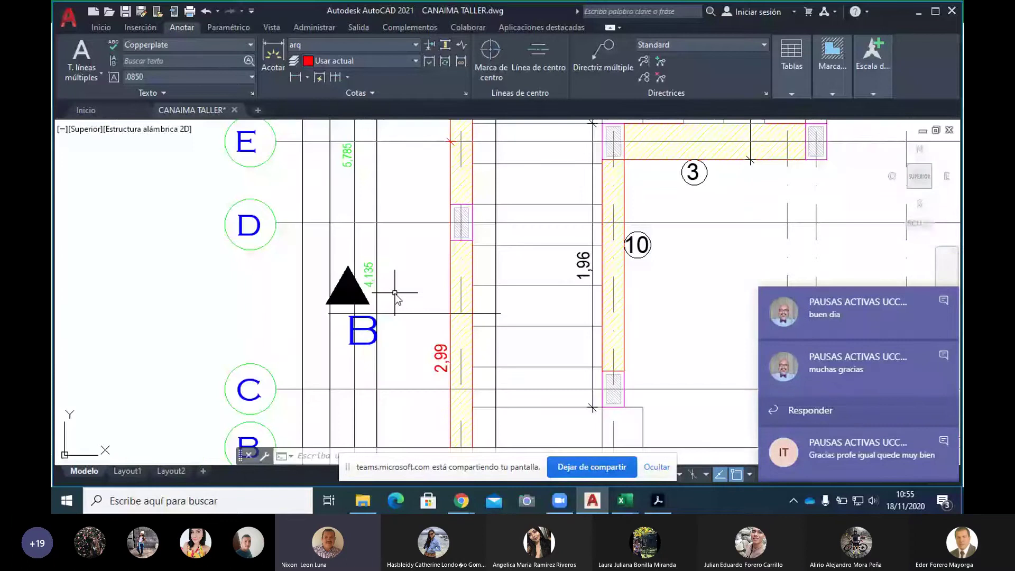
scroll(370, 286, "down", 1)
scroll(353, 270, "down", 1)
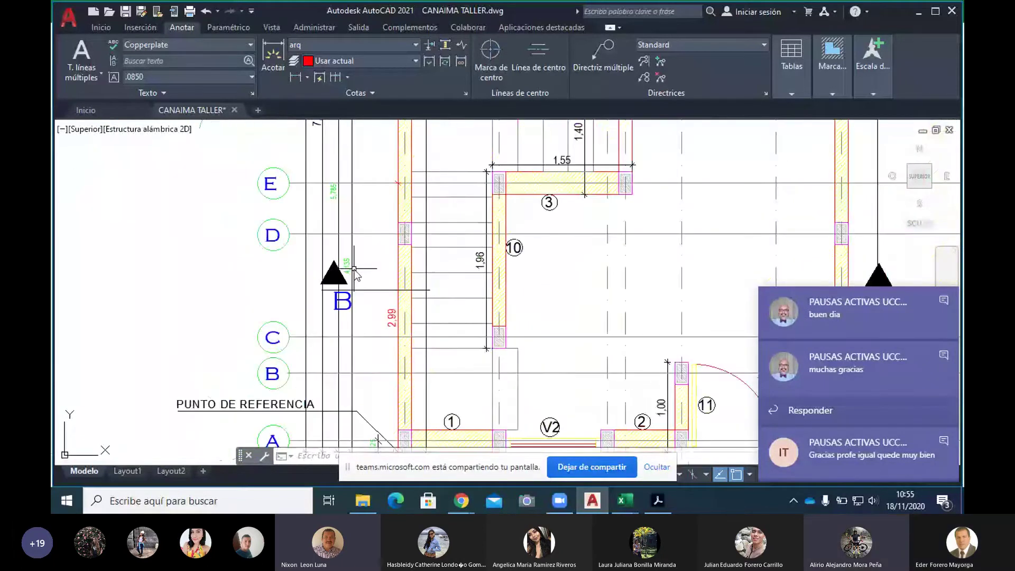
scroll(354, 269, "down", 1)
scroll(355, 268, "up", 2)
scroll(355, 268, "up", 2)
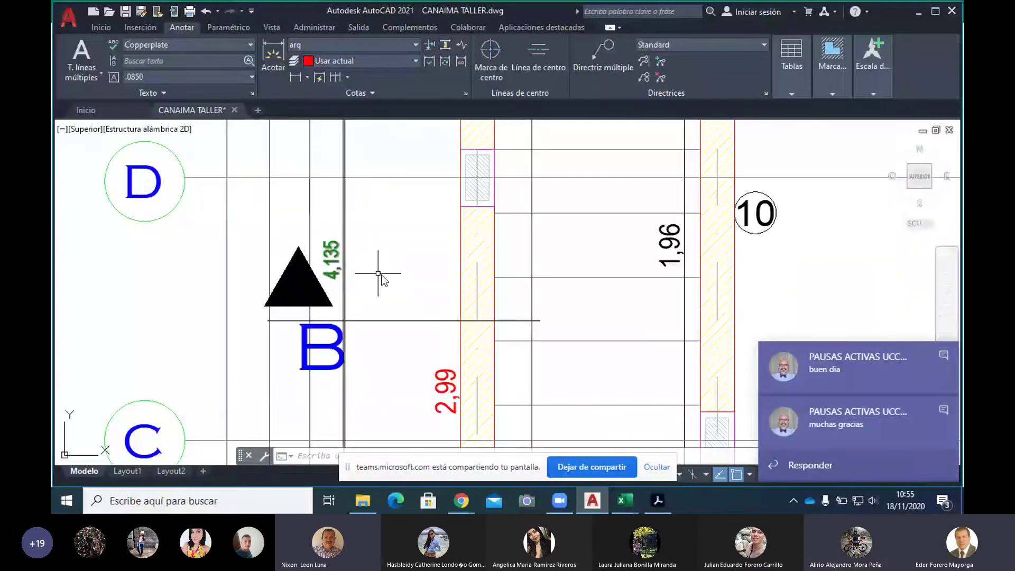
scroll(360, 271, "down", 2)
scroll(361, 270, "down", 2)
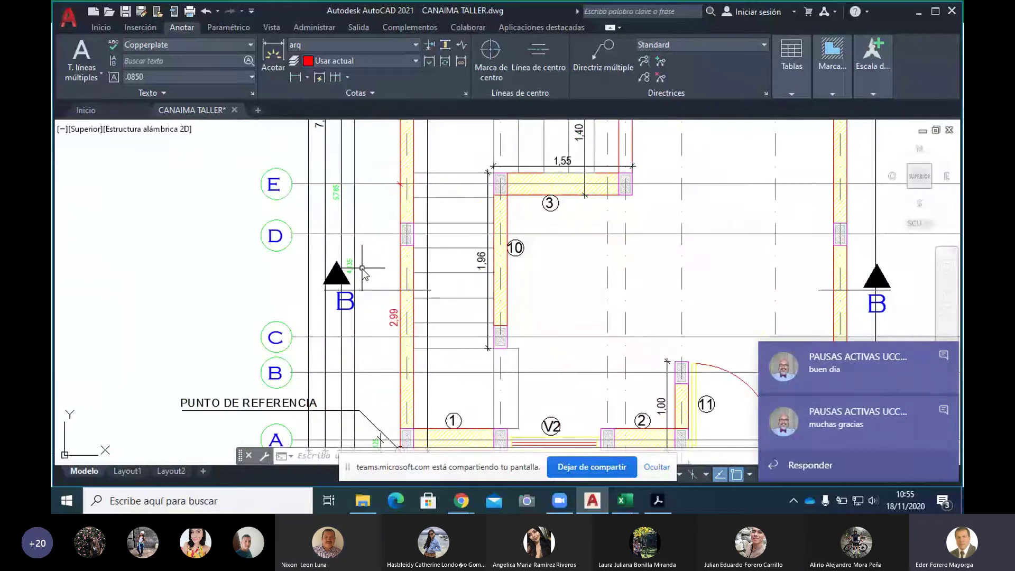
scroll(363, 273, "down", 2)
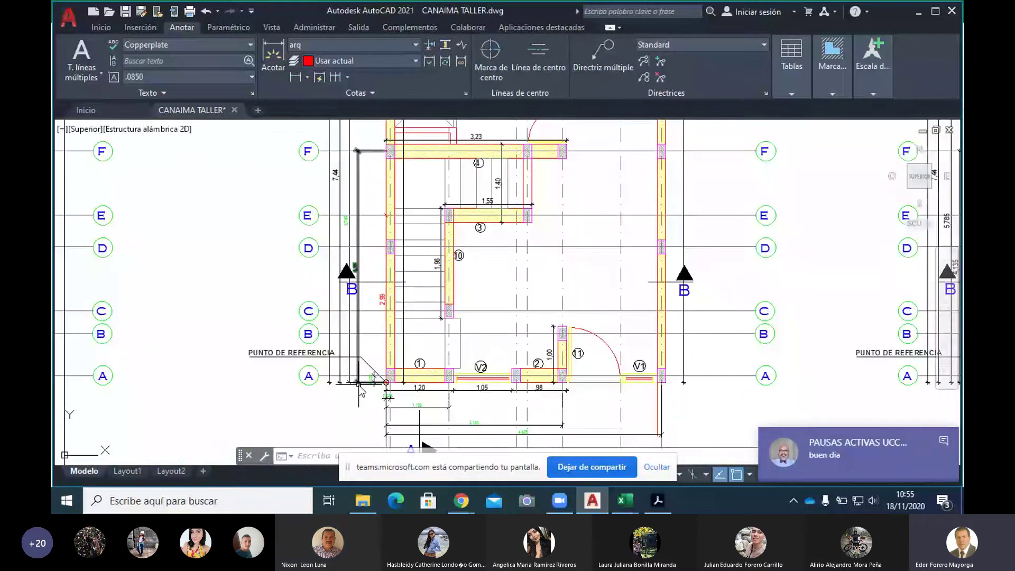
scroll(361, 293, "up", 7)
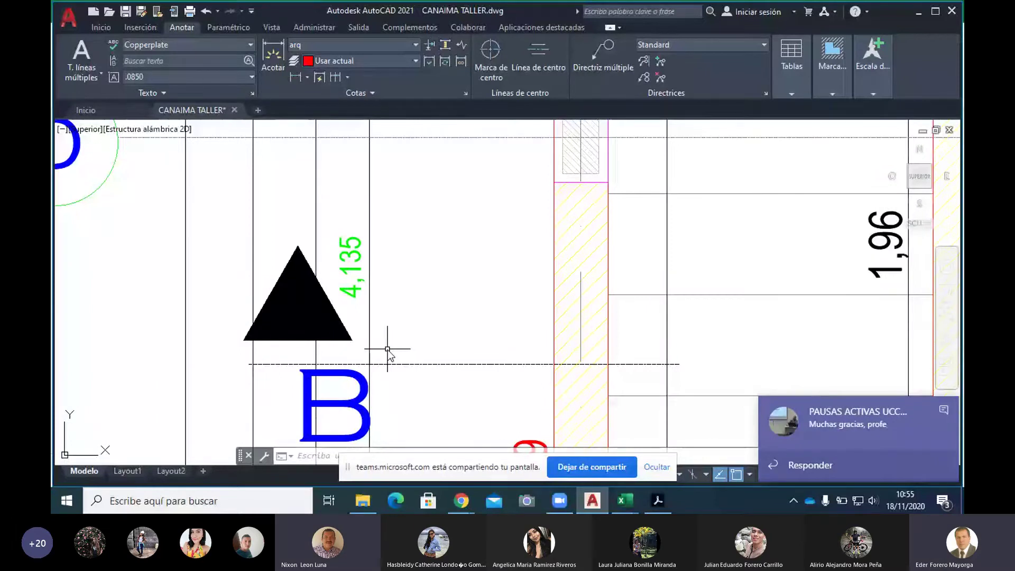
scroll(388, 292, "down", 1)
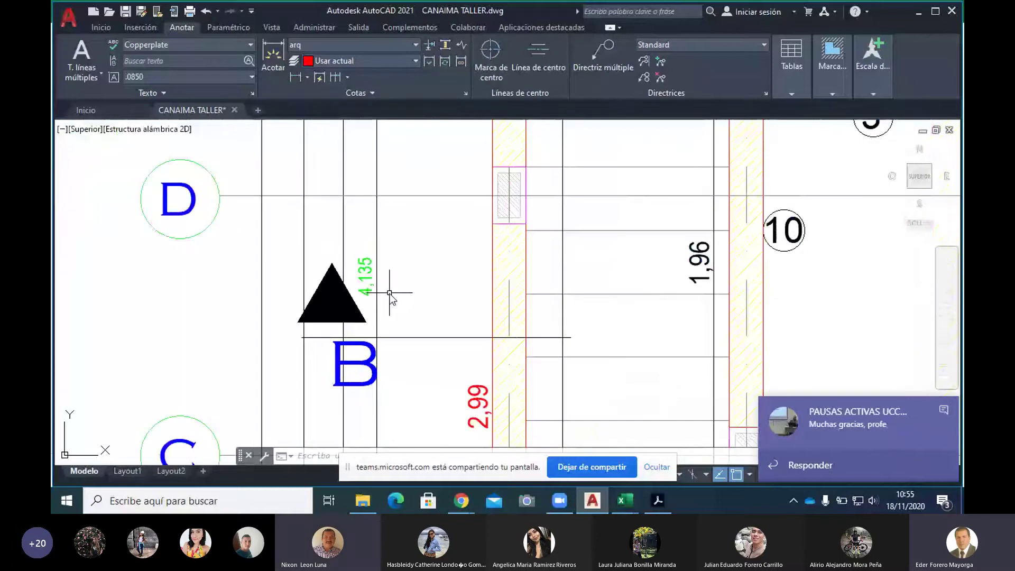
scroll(388, 292, "down", 2)
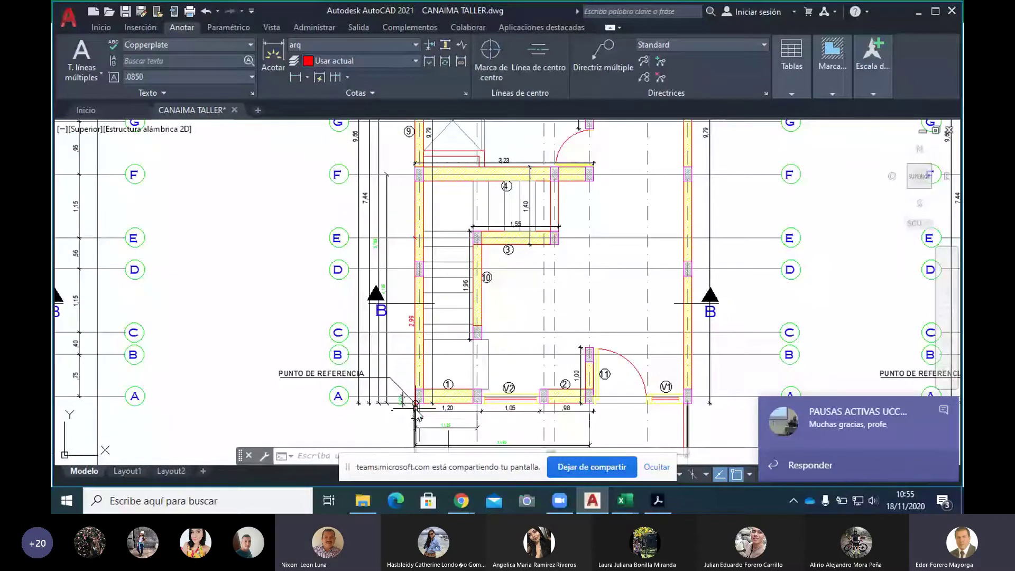
scroll(393, 172, "up", 2)
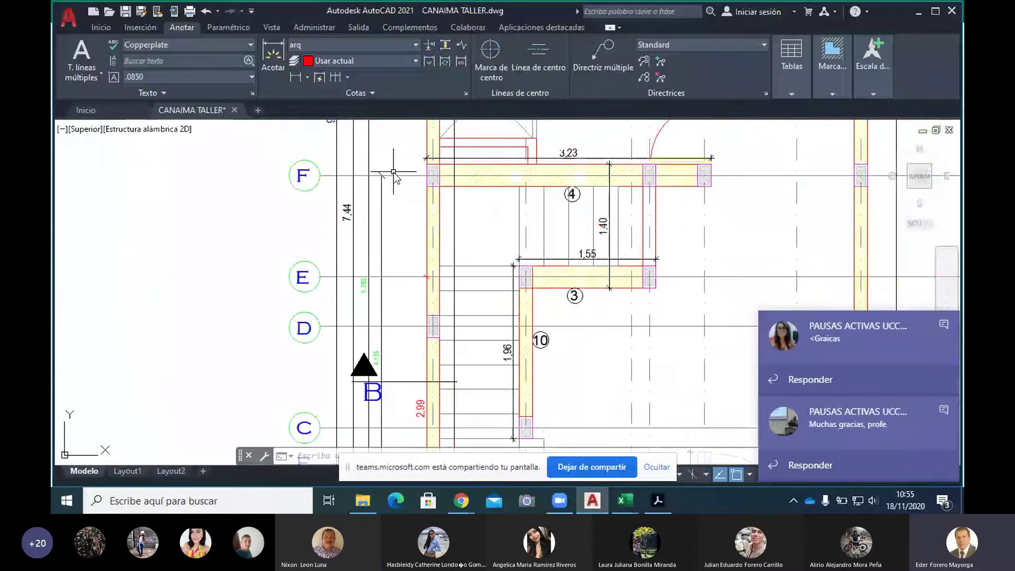
scroll(396, 379, "up", 4)
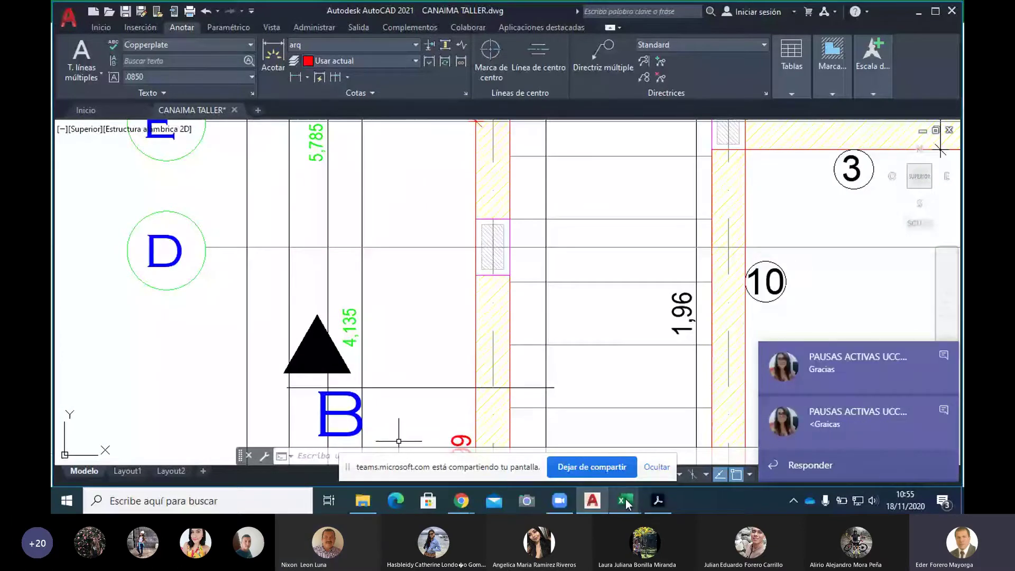
Switch to the Excel workbook TALLER T-E NSR 10 4881 and enter 4.135 as the first-floor reference distance of wall MT-4.
mouse_move(628, 503)
left_click(491, 437)
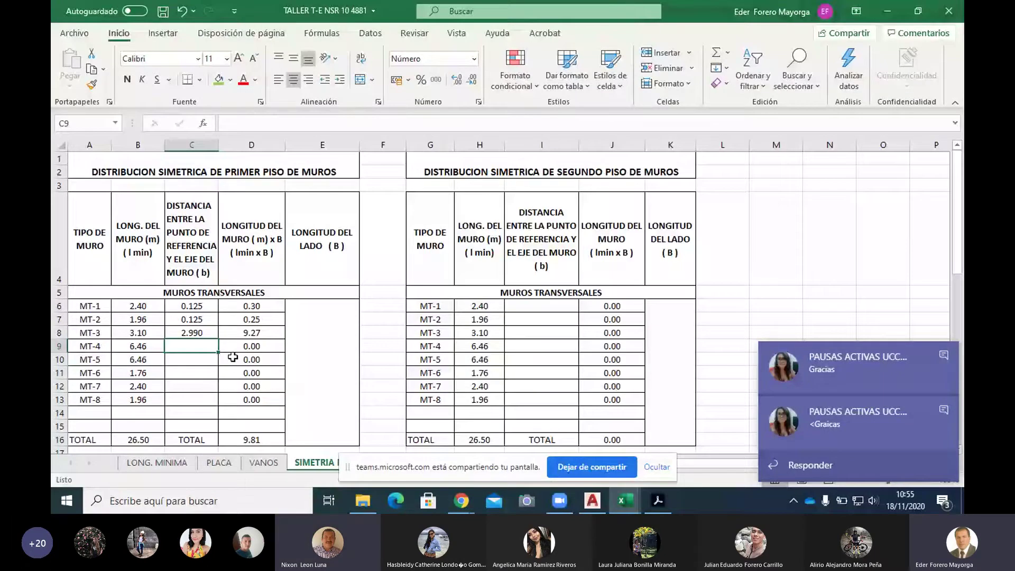
double_click(193, 349)
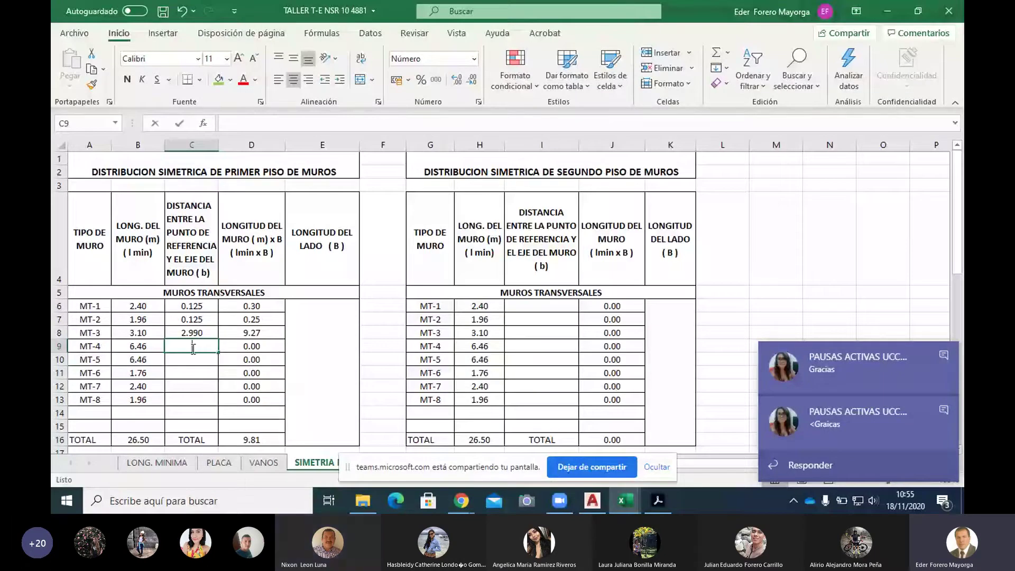
type("4.135")
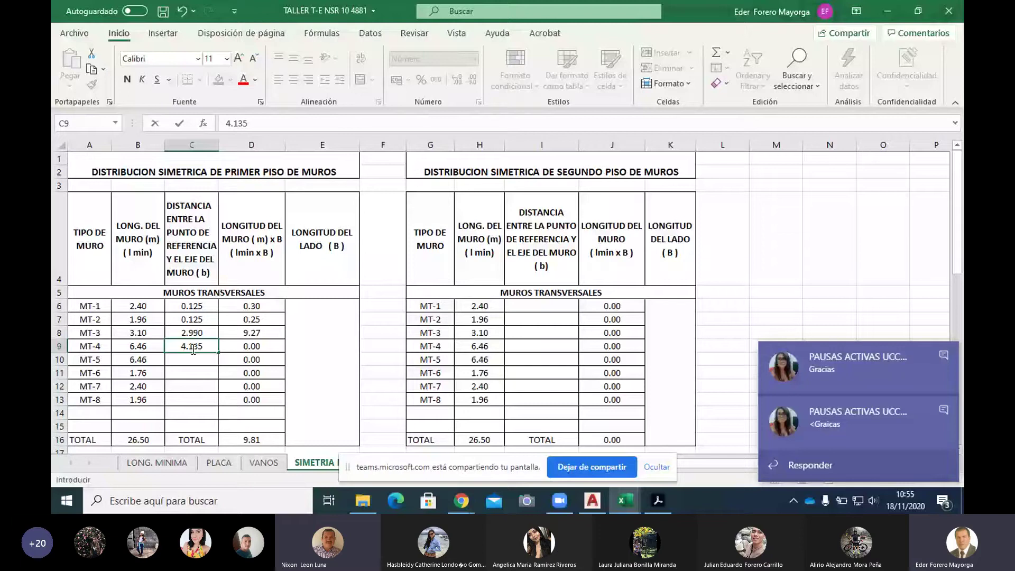
key("Return")
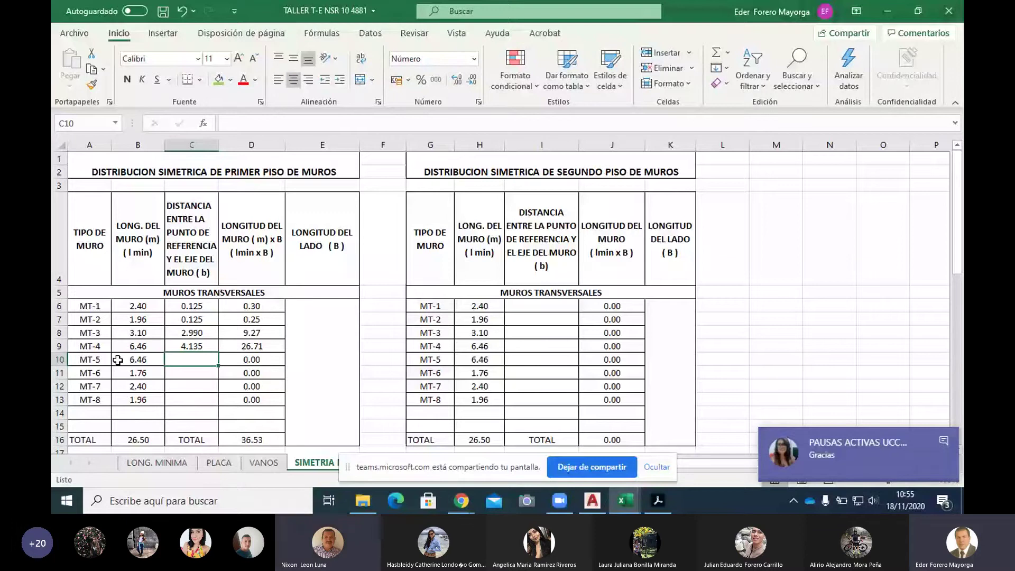
Return to the AutoCAD floor plan and examine the vertical dimension from the reference point to wall 5 on axis H.
left_click(592, 501)
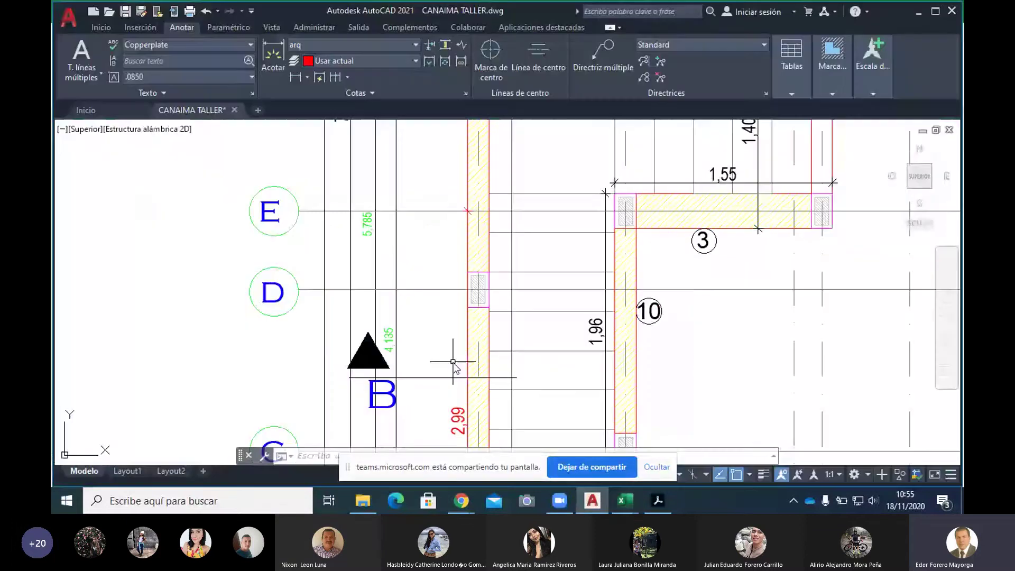
scroll(453, 362, "down", 4)
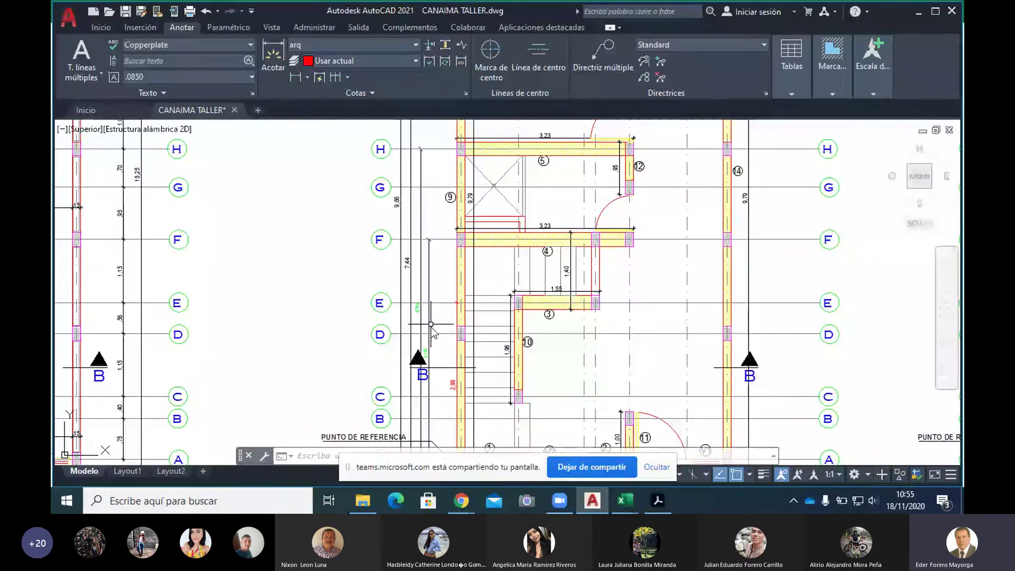
left_click_drag(431, 324, 430, 275)
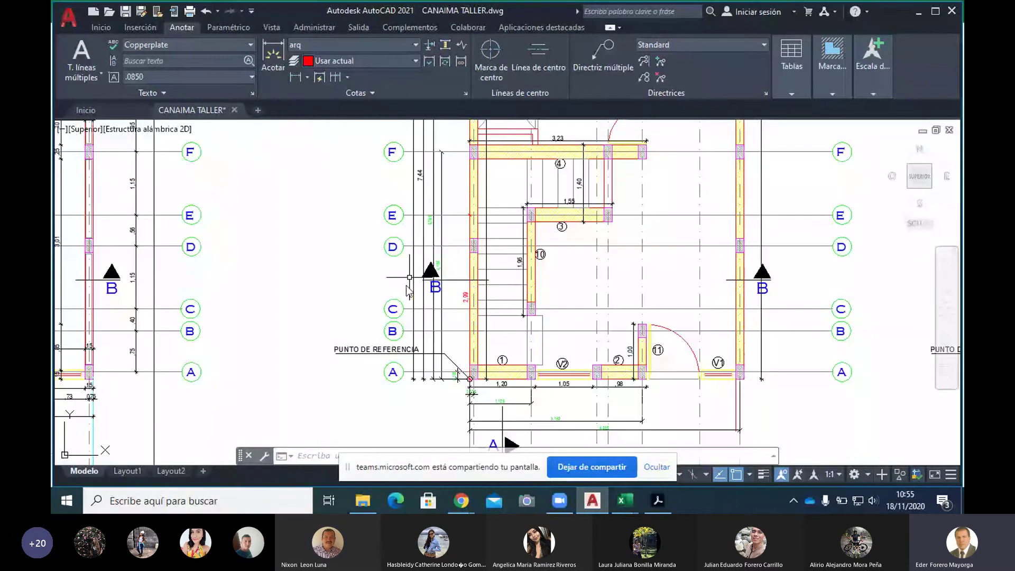
left_click(410, 277)
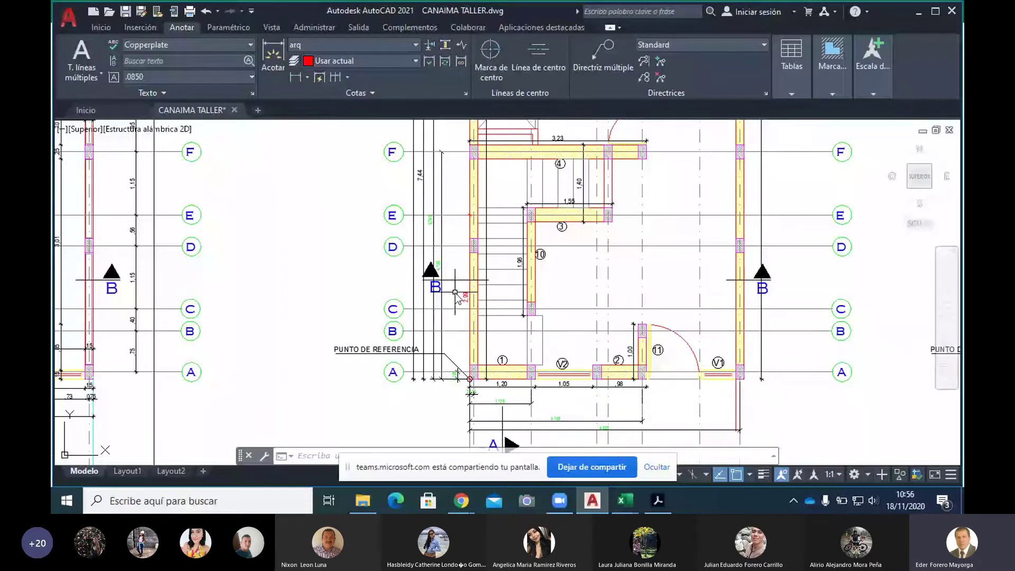
scroll(460, 295, "up", 3)
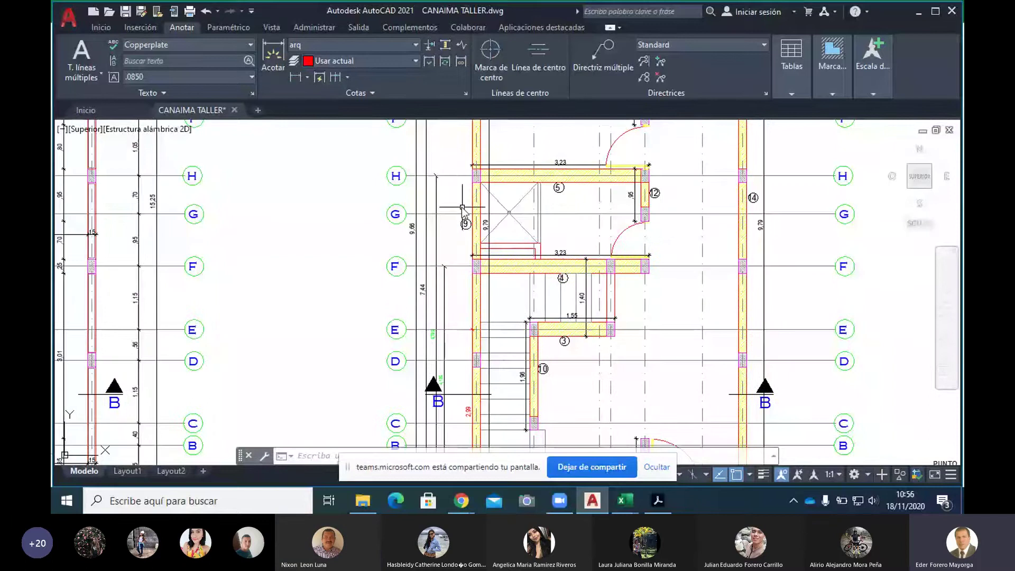
scroll(459, 198, "up", 2)
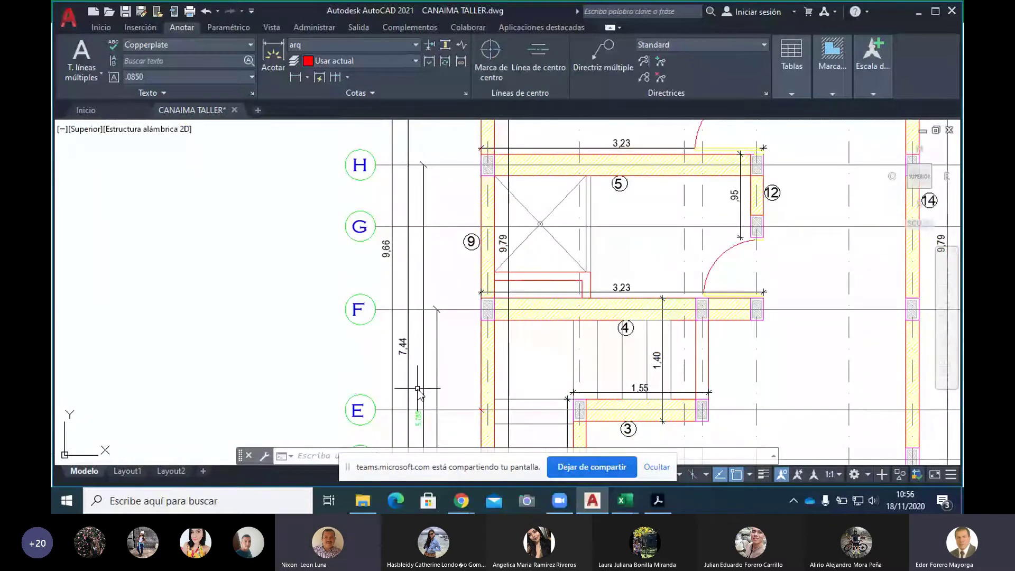
scroll(418, 388, "up", 2)
left_click_drag(417, 388, 423, 279)
scroll(423, 281, "up", 4)
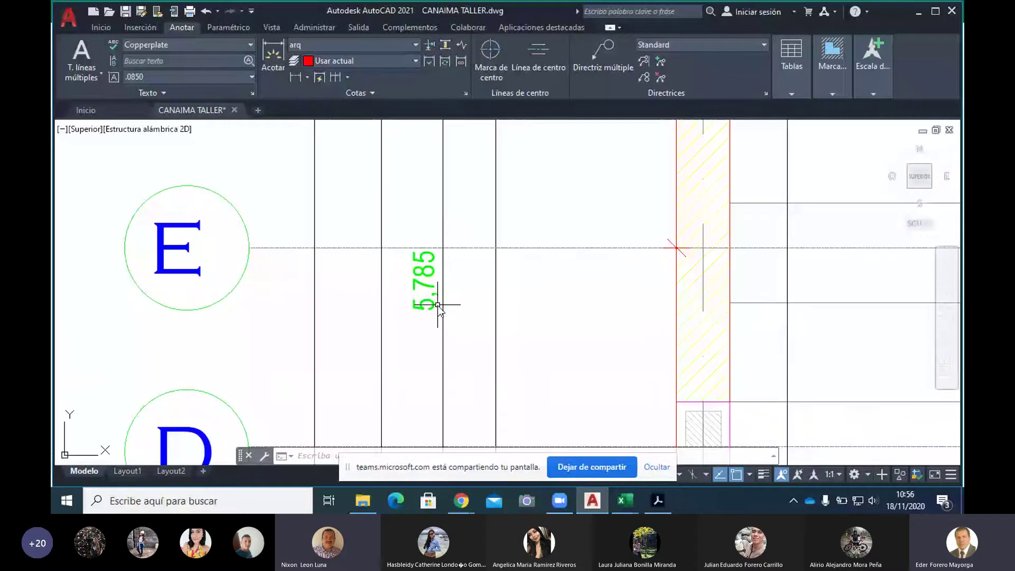
scroll(428, 306, "down", 2)
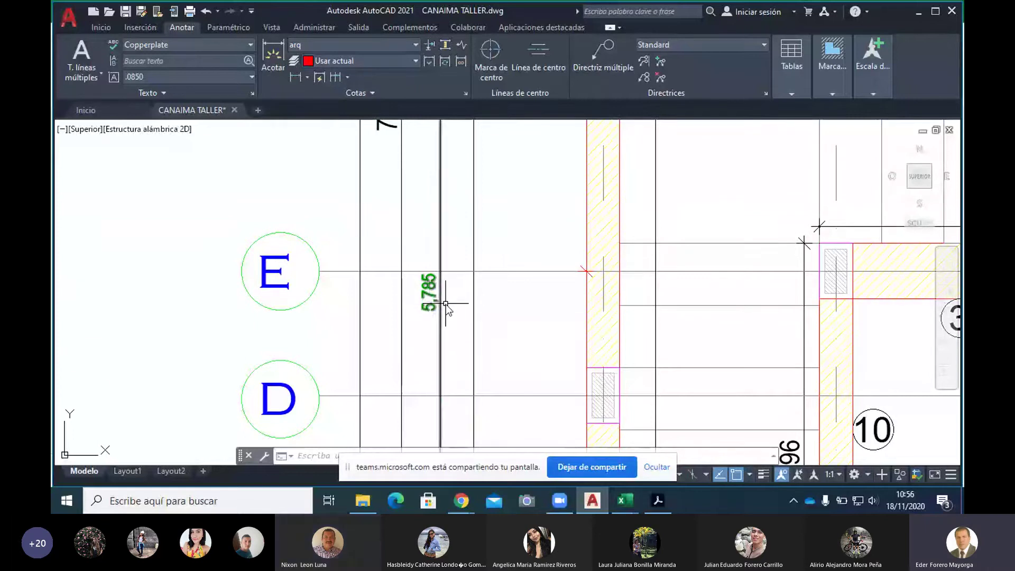
scroll(446, 304, "down", 2)
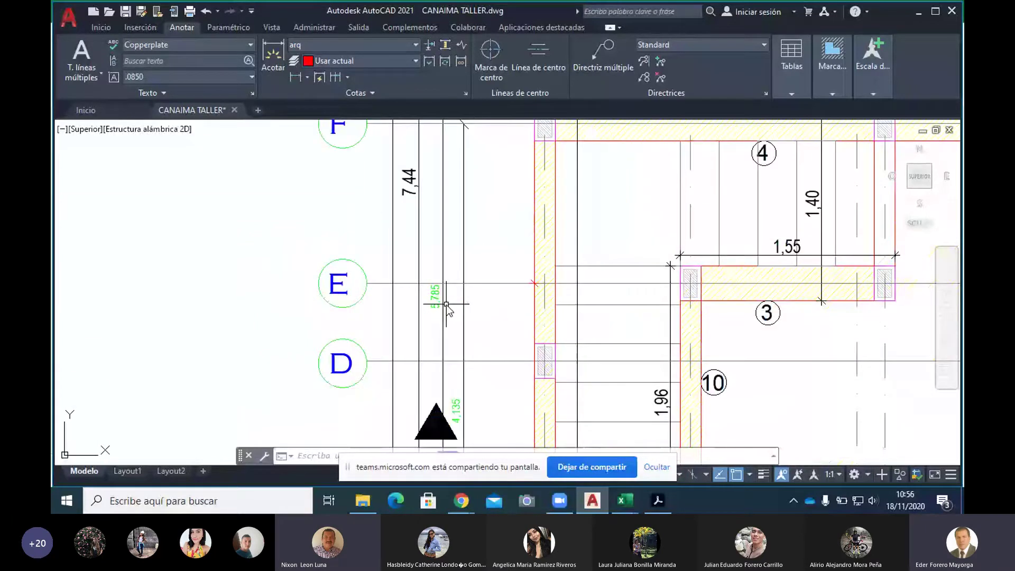
scroll(440, 301, "up", 2)
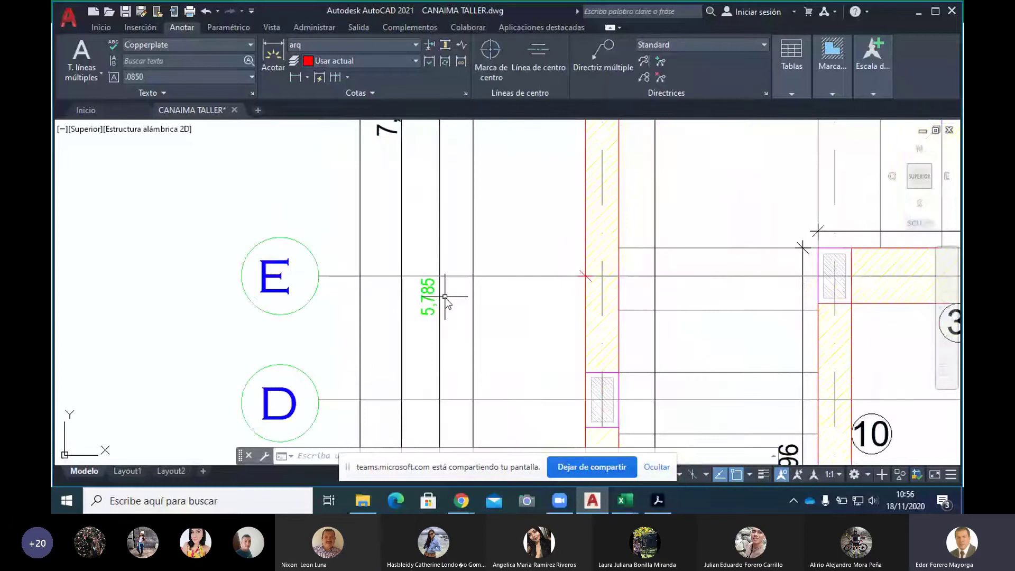
scroll(443, 394, "down", 4)
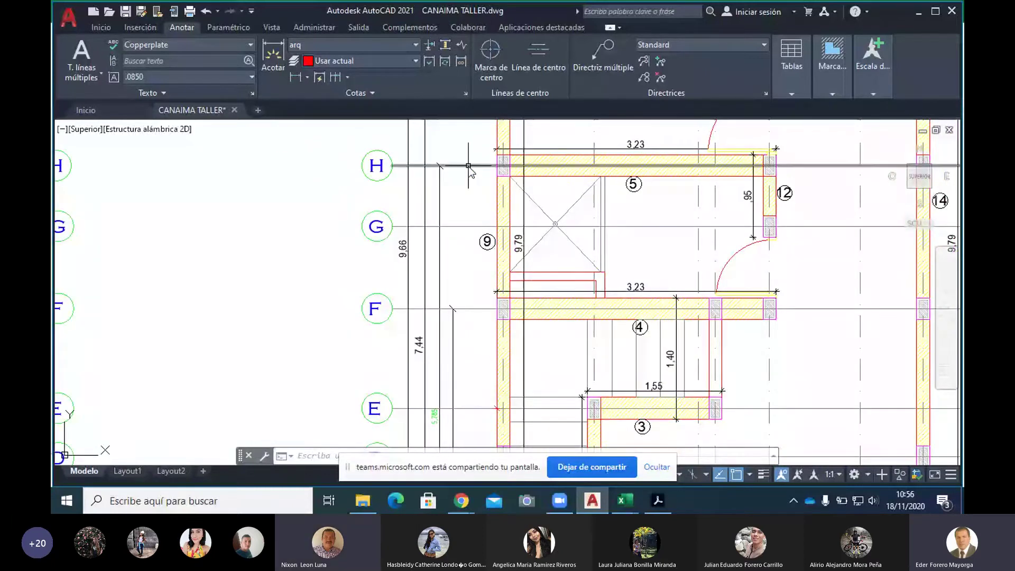
scroll(468, 167, "down", 2)
scroll(457, 439, "up", 2)
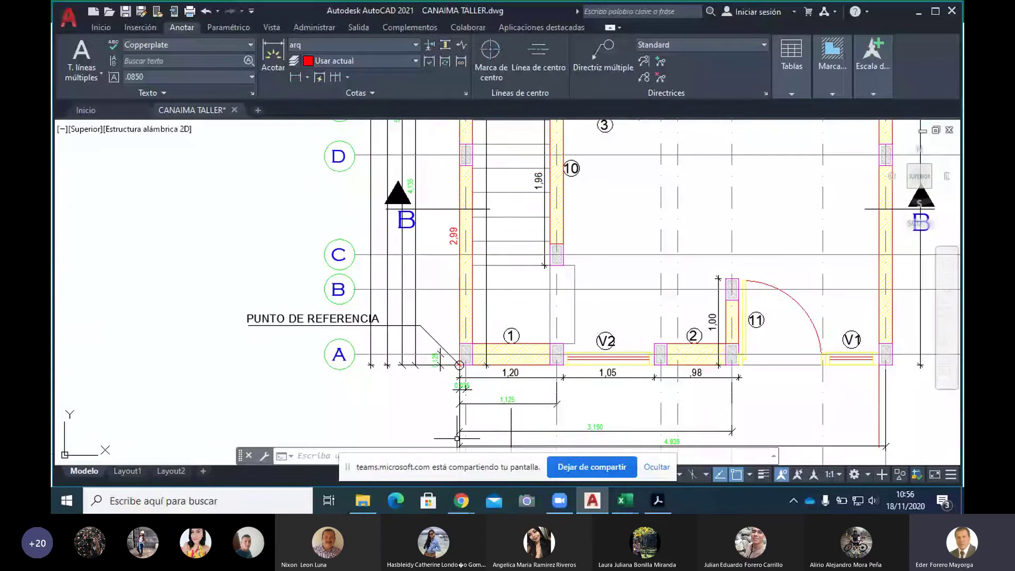
Switch to the Excel workbook TALLER T-E NSR 10 4881 and enter 5.785 as the first-floor reference distance of wall MT-5.
left_click(626, 501)
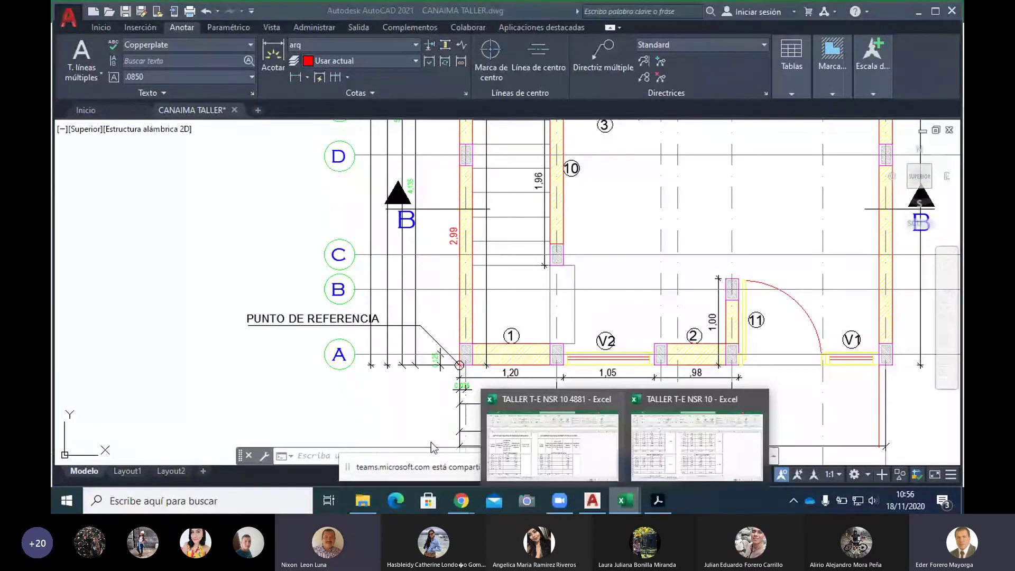
left_click(552, 444)
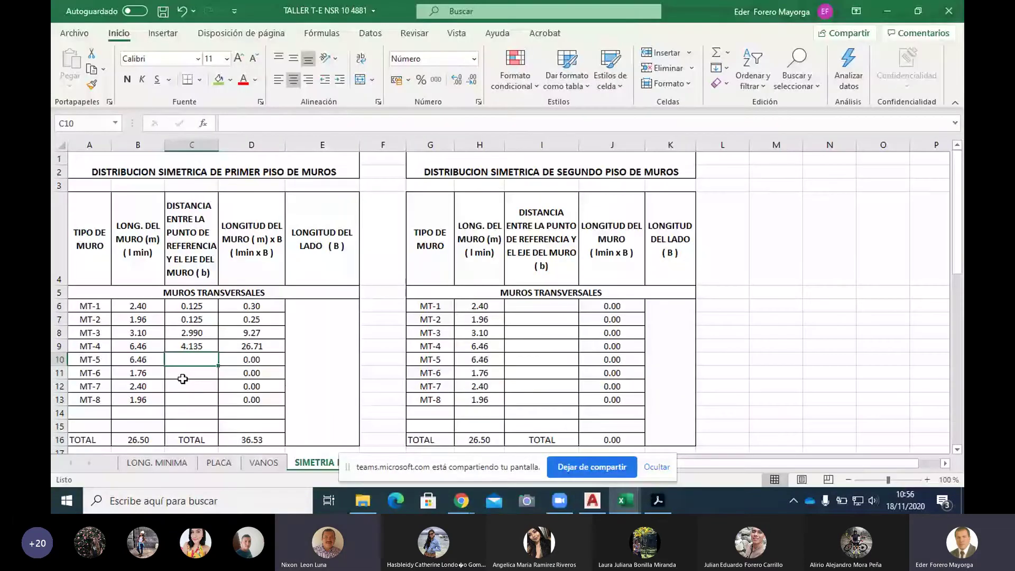
type("5.7")
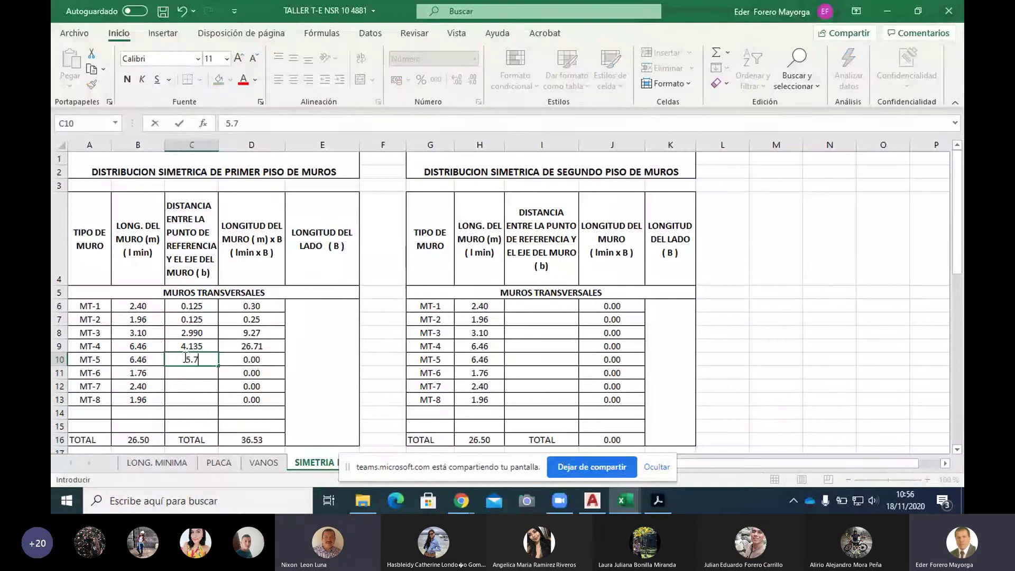
type("85")
key("Return")
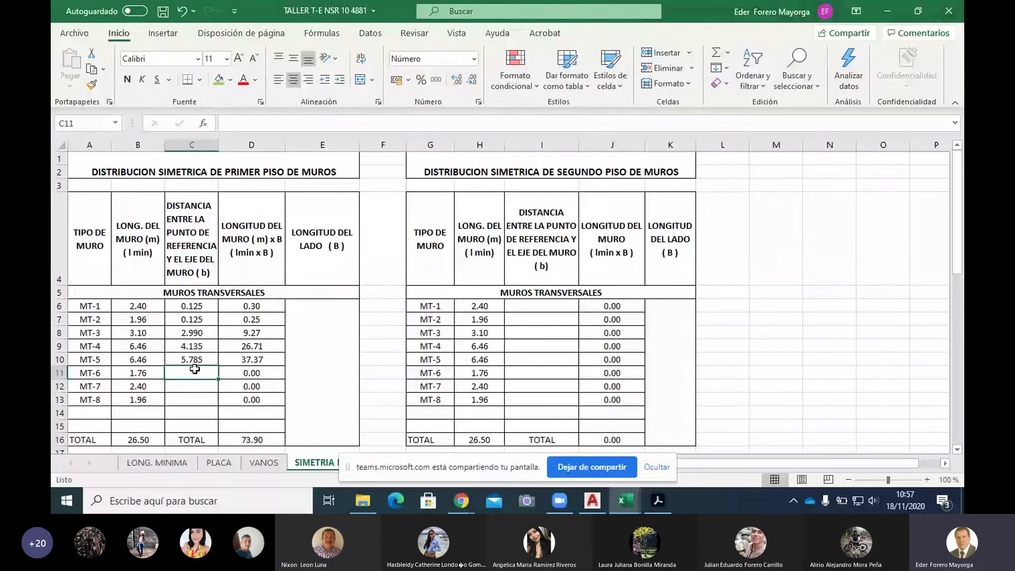
Review the first-floor reference distances entered for walls MT-1 to MT-5.
left_click(196, 308)
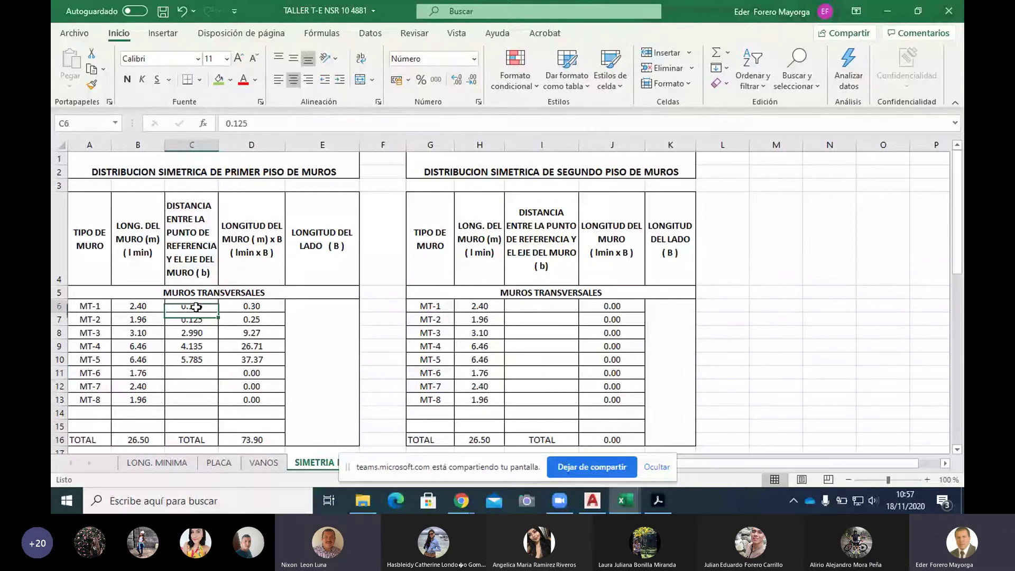
left_click_drag(196, 307, 191, 359)
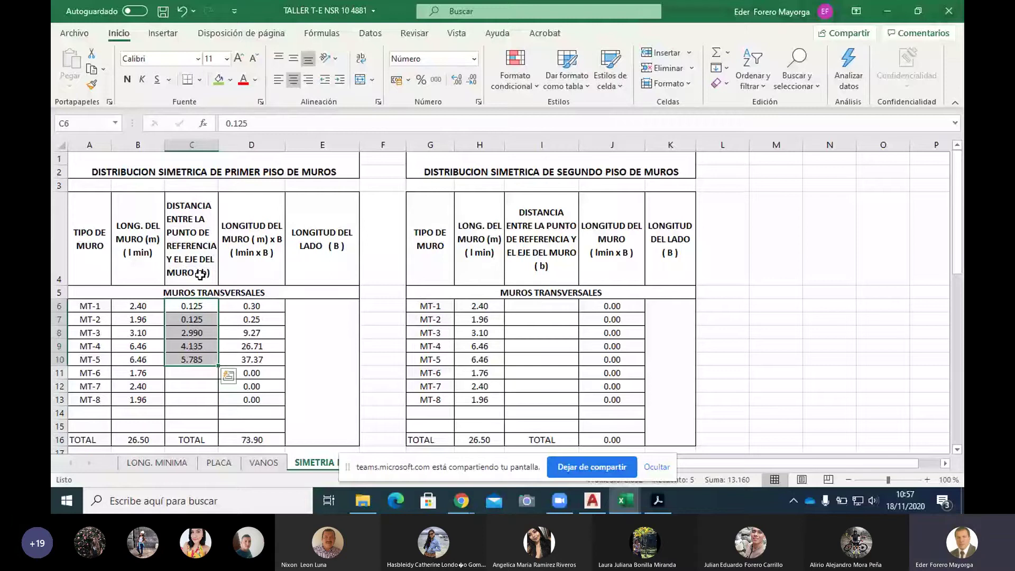
left_click(191, 373)
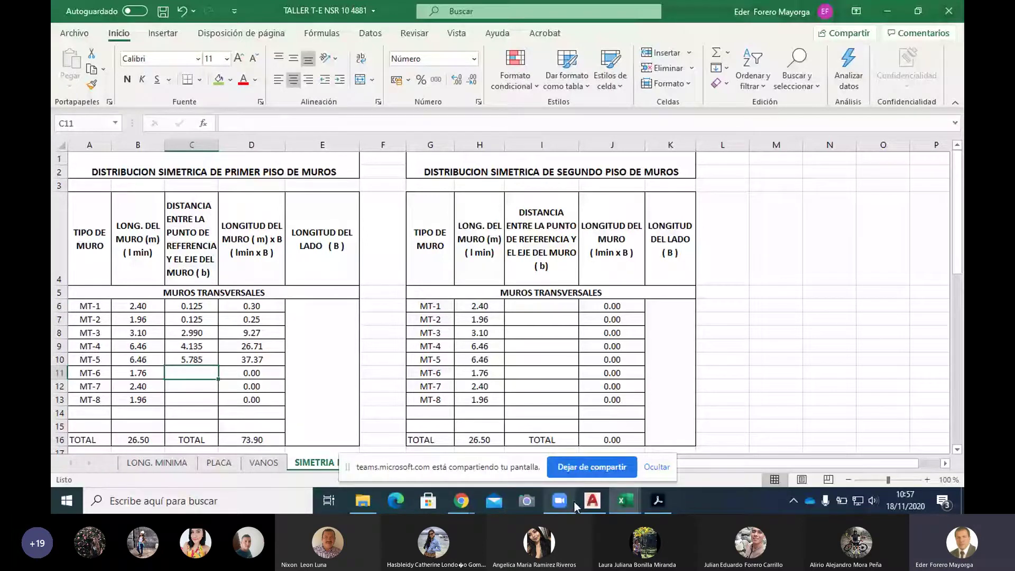
Switch to the AutoCAD floor plan and examine the vertical dimension from the reference point to wall 6 on axis J.
left_click(592, 501)
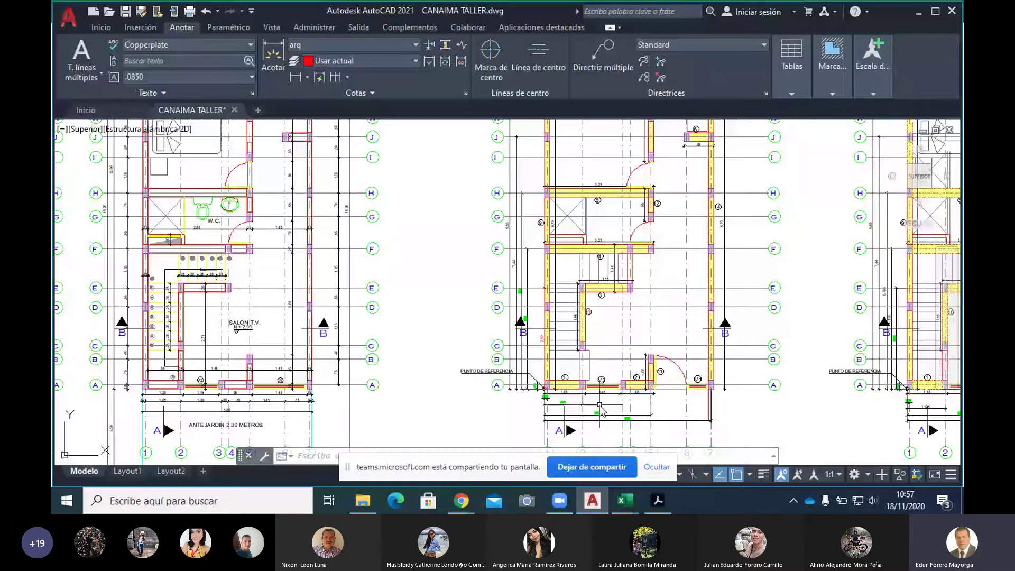
scroll(600, 408, "down", 1)
scroll(685, 341, "up", 1)
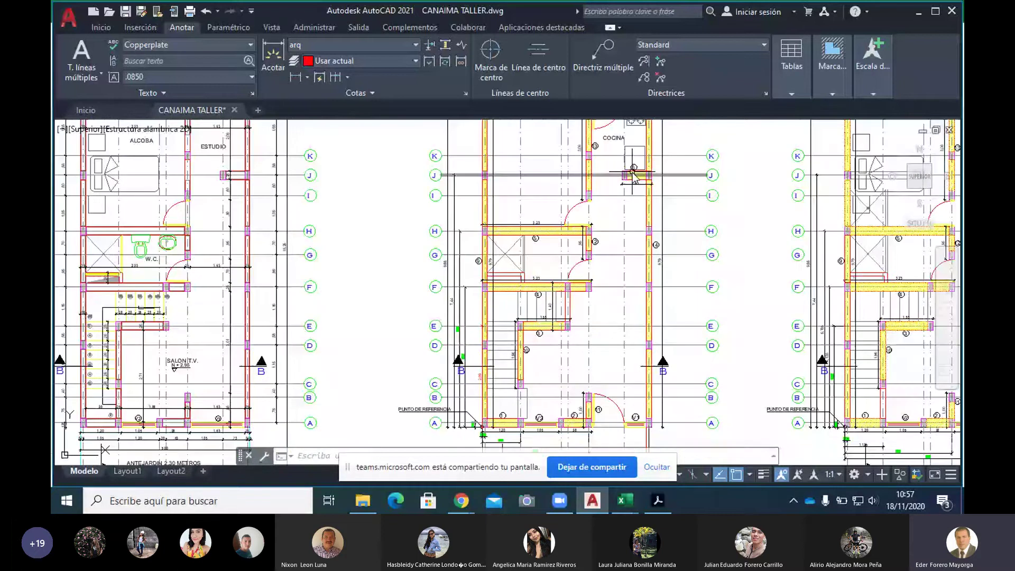
scroll(633, 174, "up", 4)
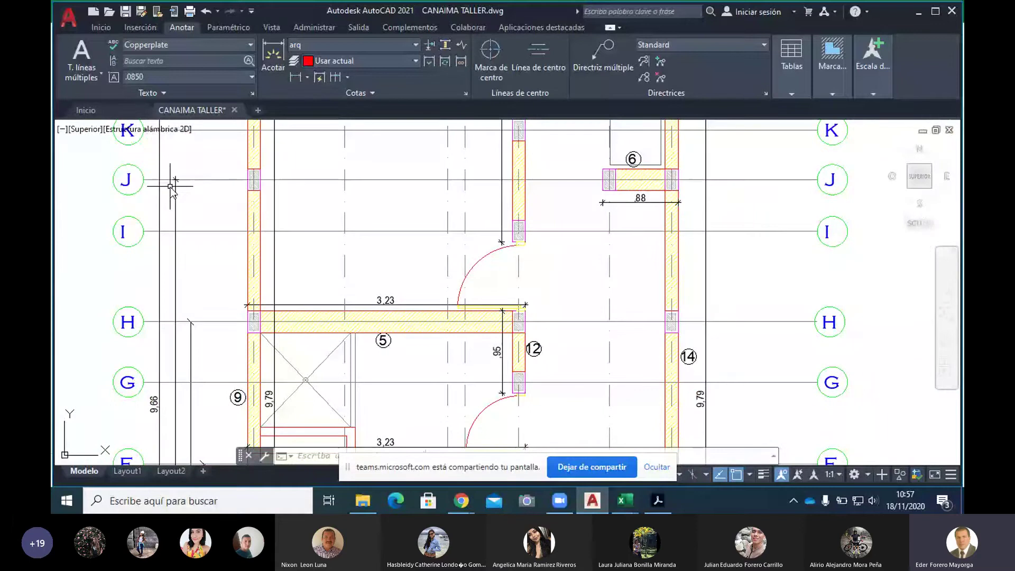
scroll(173, 254, "down", 3)
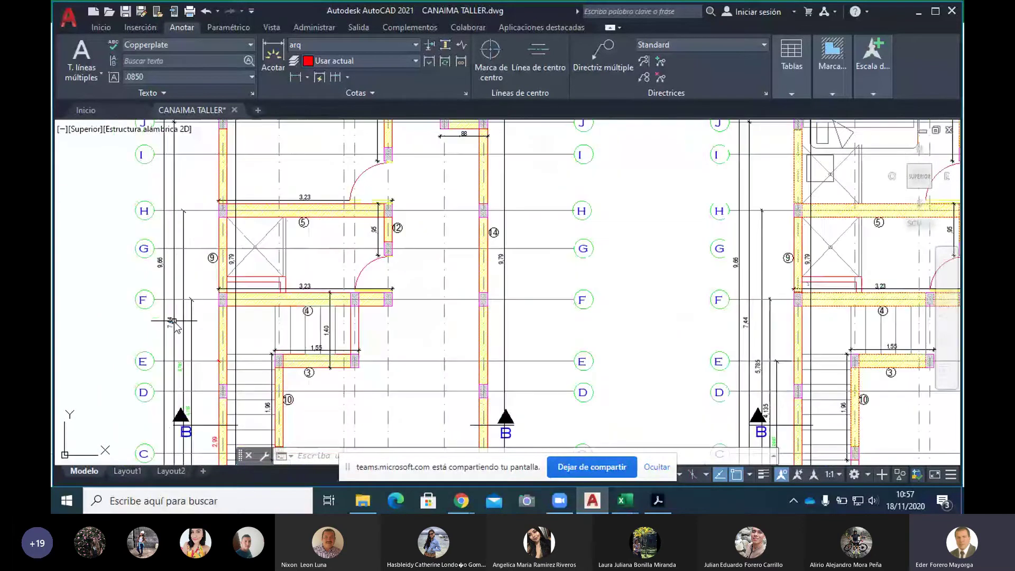
scroll(174, 321, "up", 2)
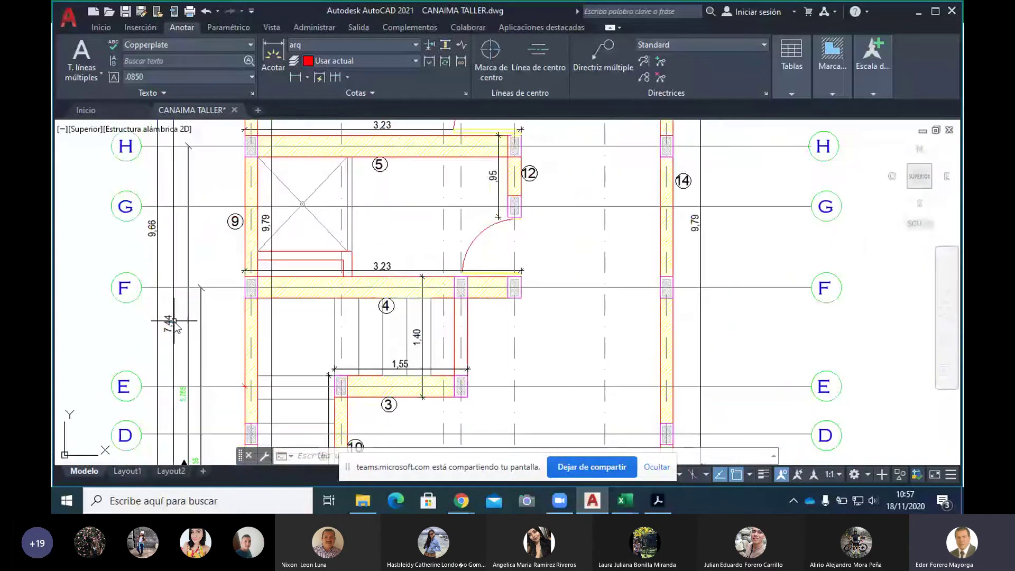
scroll(174, 321, "up", 3)
scroll(169, 333, "down", 3)
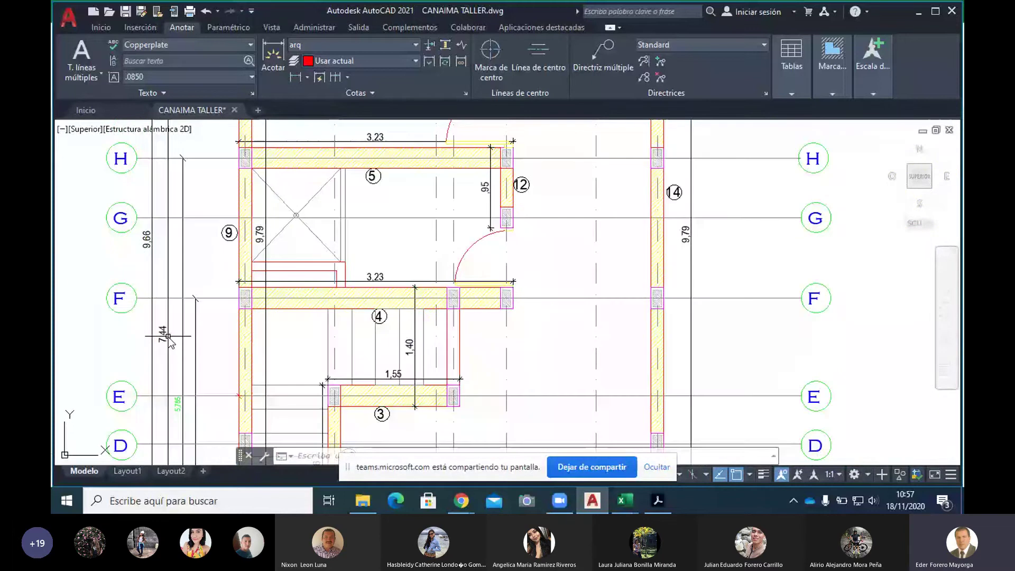
Switch to the Excel workbook TALLER T-E NSR 10 4881 and enter 7.44 as the first-floor reference distance of wall MT-6.
left_click(624, 501)
left_click(555, 423)
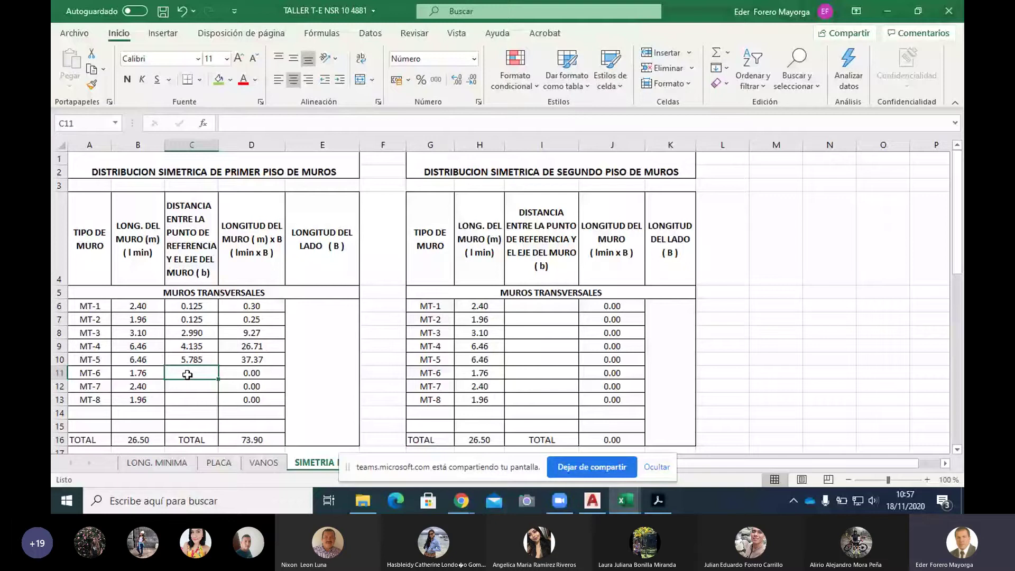
type("7.44")
key("Return")
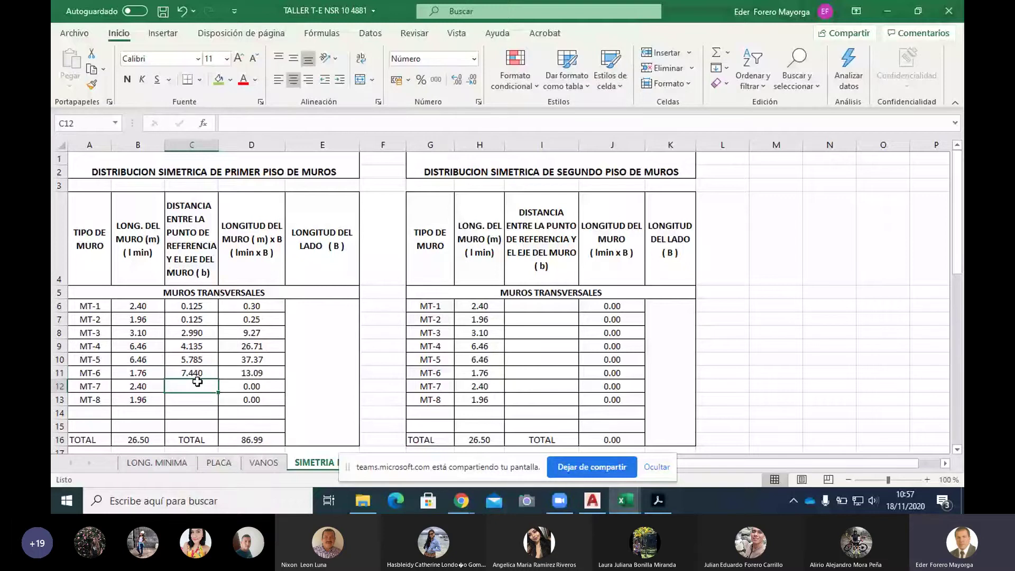
Check the overall vertical dimension in the AutoCAD floor plan and enter 9.66 in Excel as the first-floor reference distance of walls MT-7 and MT-8.
mouse_move(591, 503)
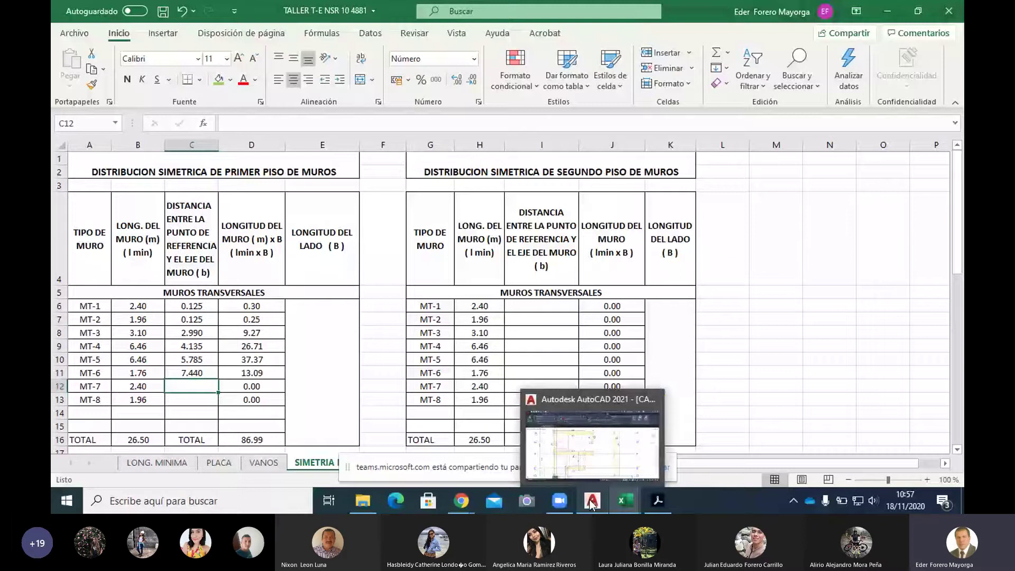
left_click(593, 503)
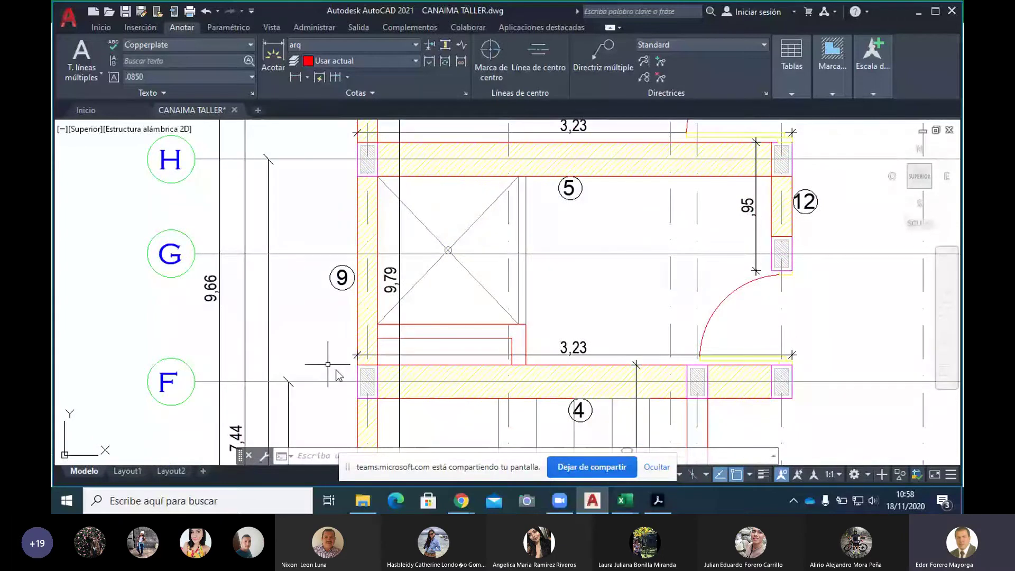
left_click(625, 500)
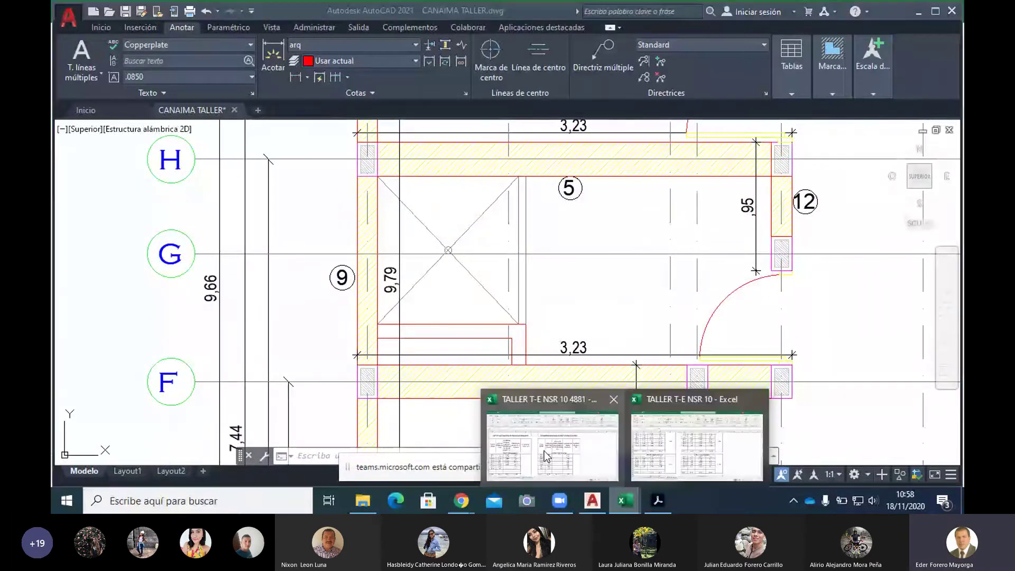
left_click(548, 456)
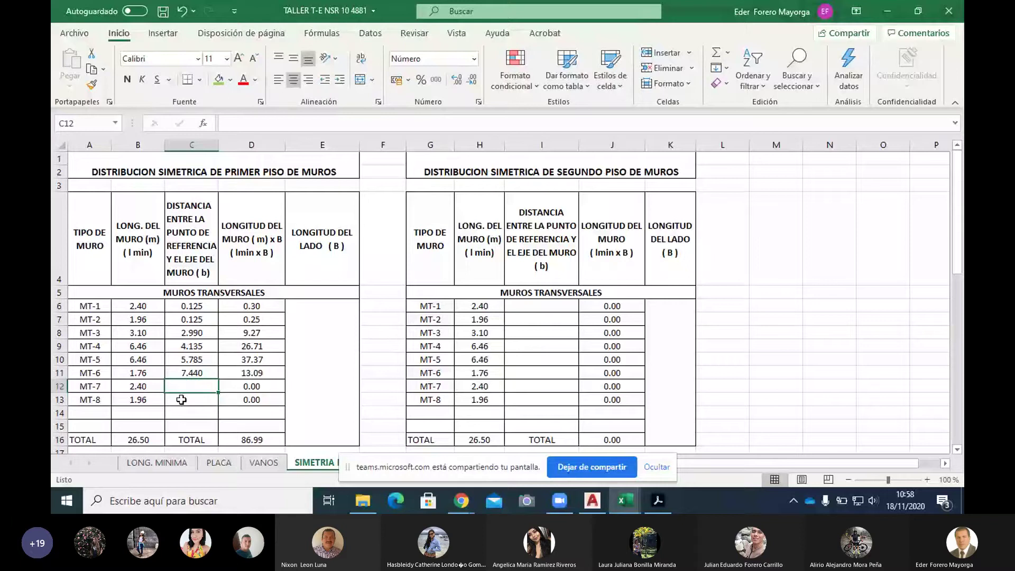
type("9.66")
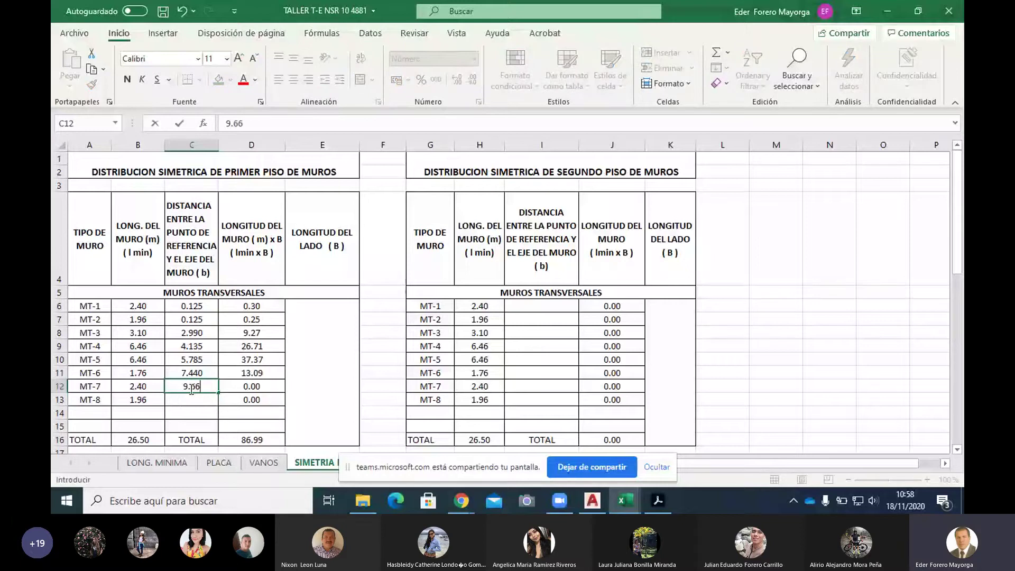
key("Return")
type("9.66")
key("Return")
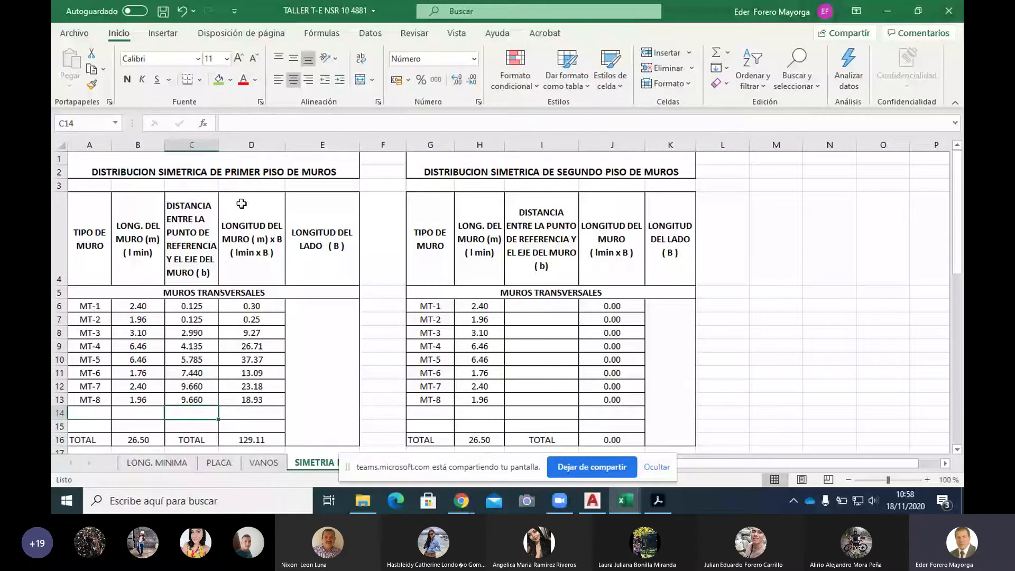
Review the first-floor wall lengths and reference distances of walls MT-1 to MT-8.
left_click_drag(138, 305, 149, 400)
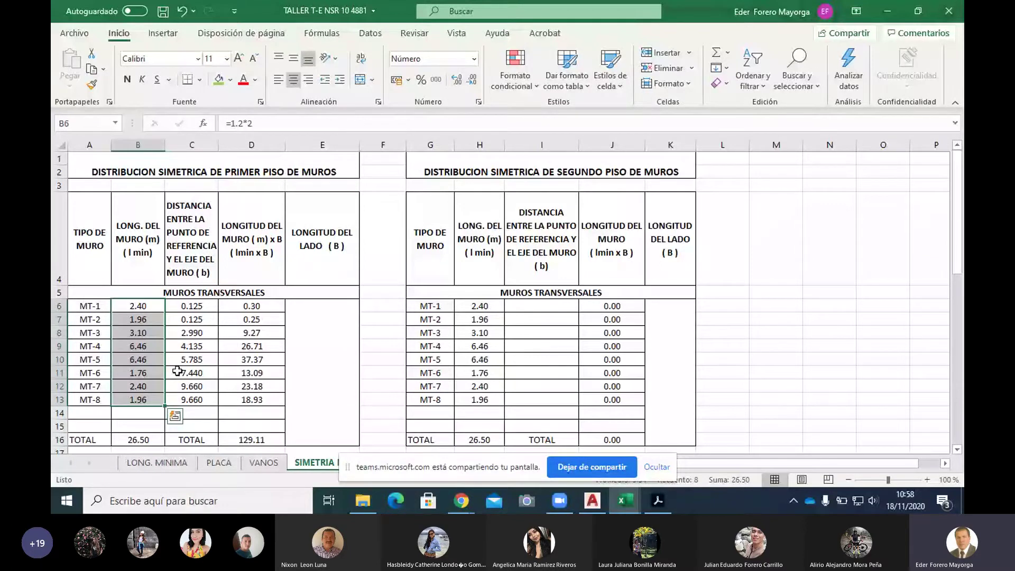
left_click_drag(185, 309, 197, 400)
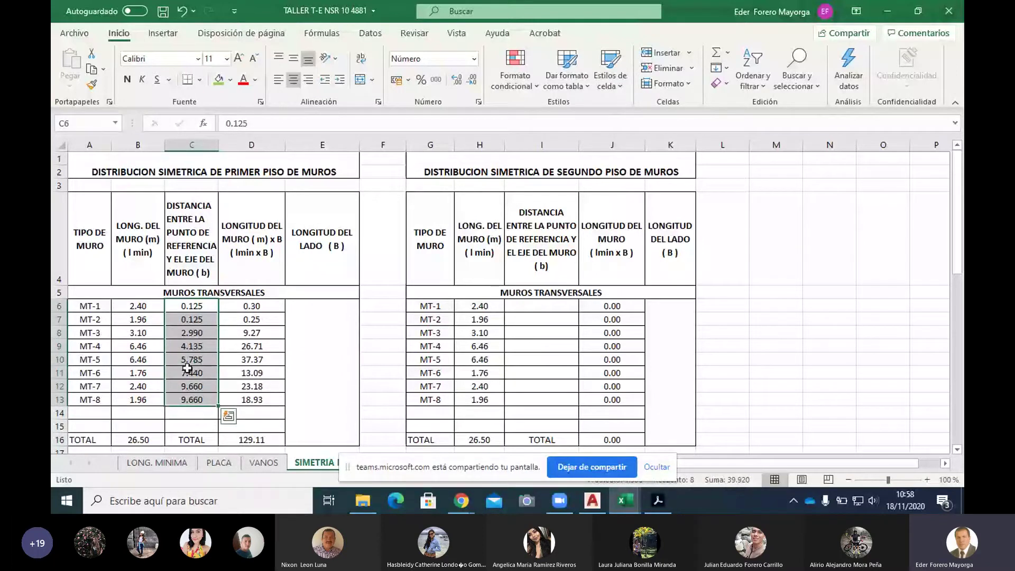
left_click(200, 320)
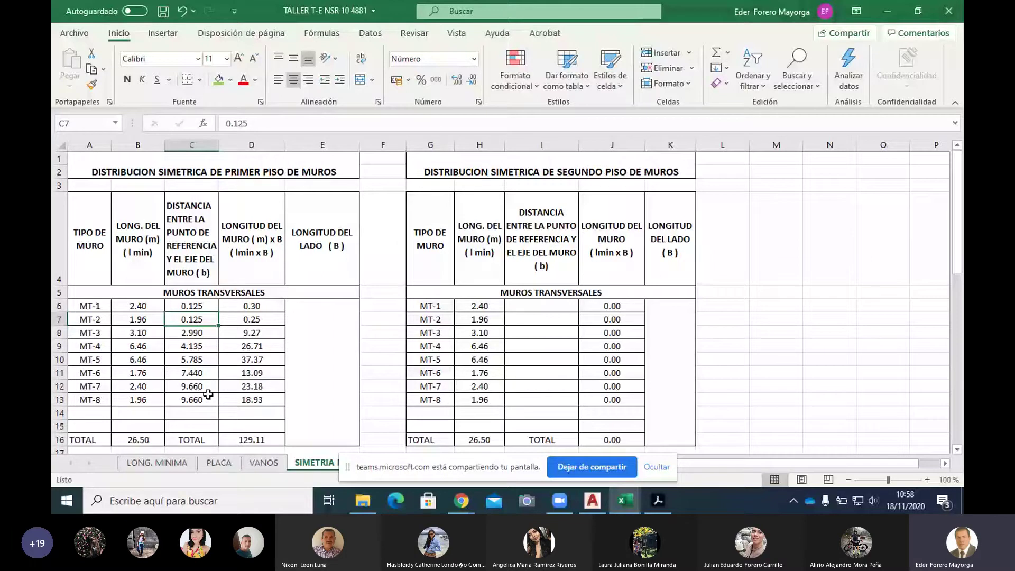
left_click(322, 357)
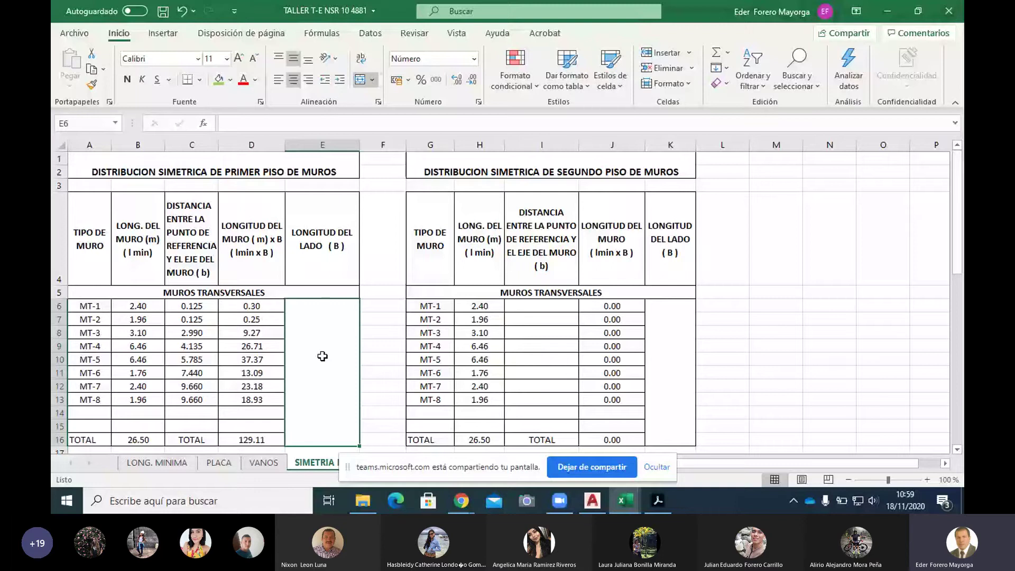
Inspect the formula that multiplies wall MT-1's length by its reference distance in the first-floor table.
left_click(255, 308)
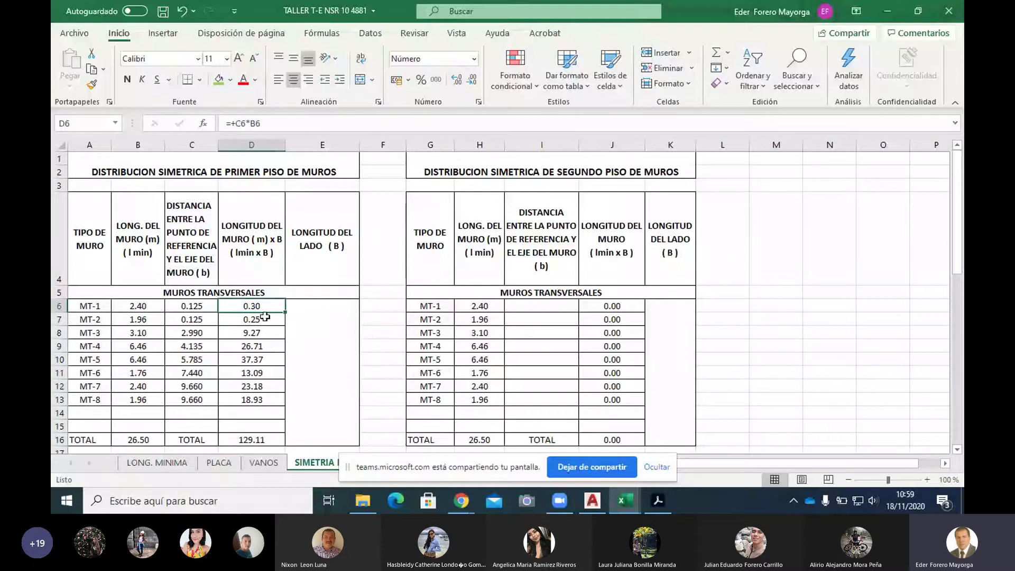
key("F2")
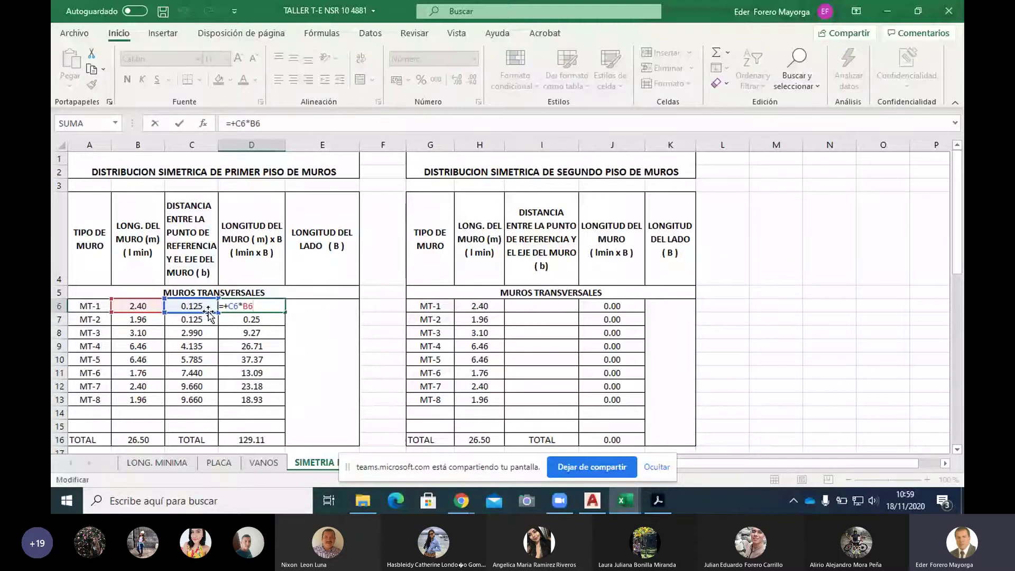
key("Escape")
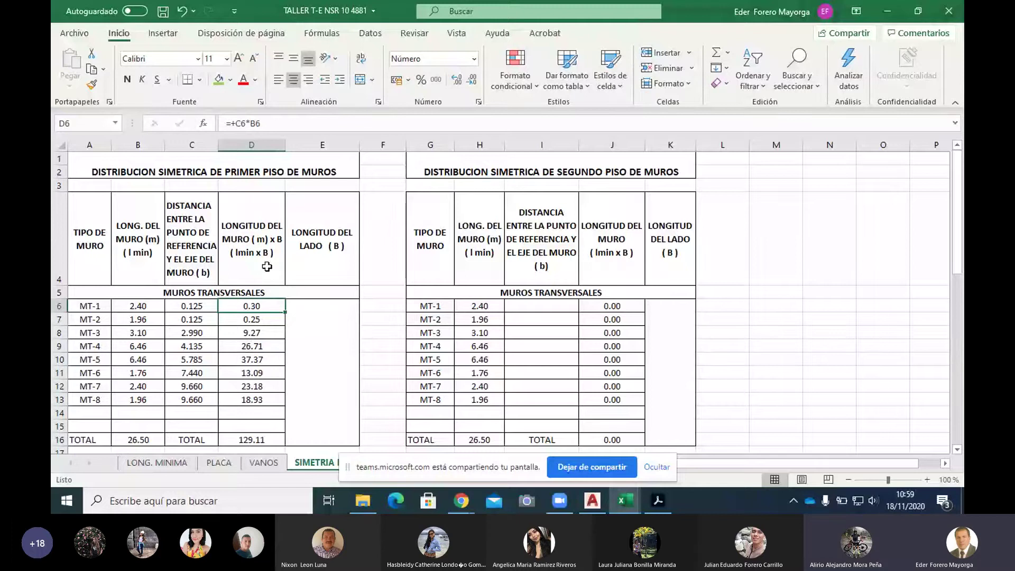
left_click(317, 346)
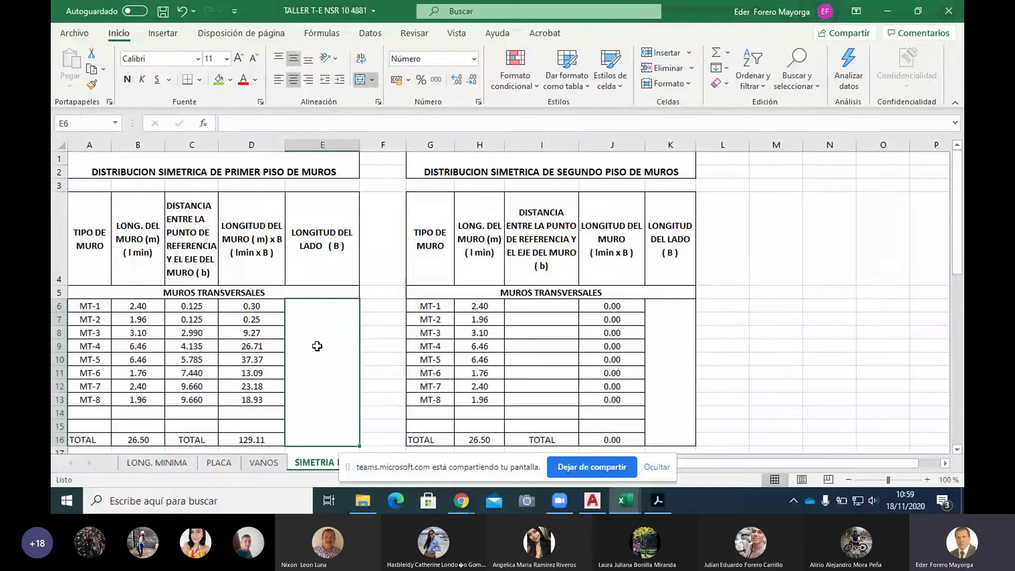
Change both capital B factors to lowercase b in the first-floor column heading, making it "LONGITUD DEL MURO ( m) x b ( lmin x b )".
left_click(252, 239)
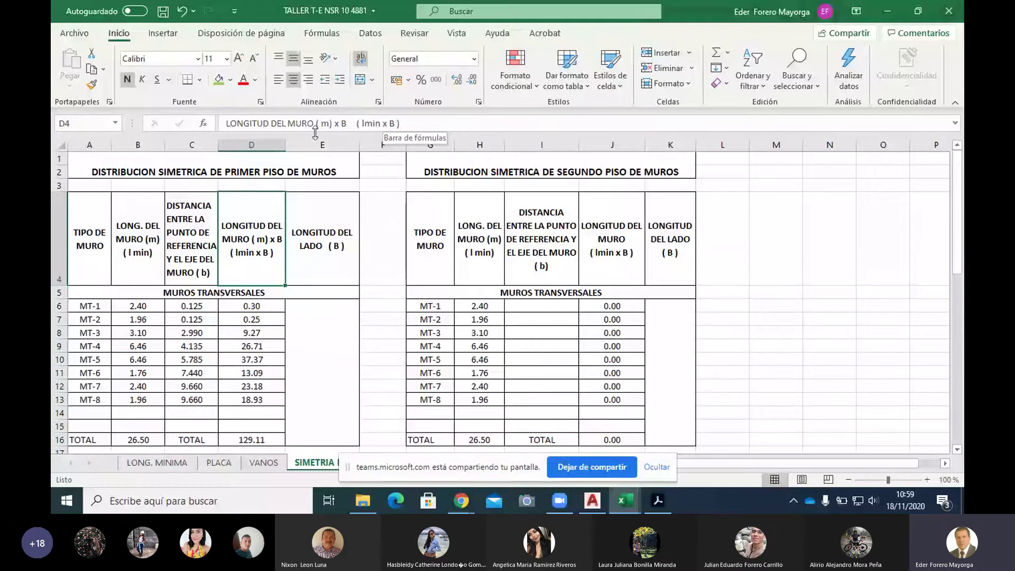
left_click(342, 123)
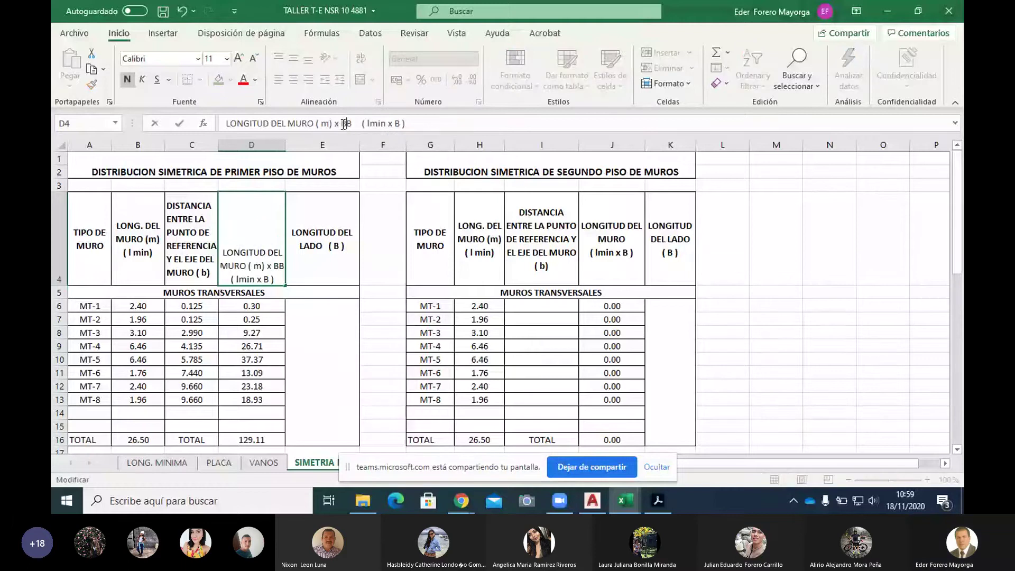
type("B")
key("BackSpace")
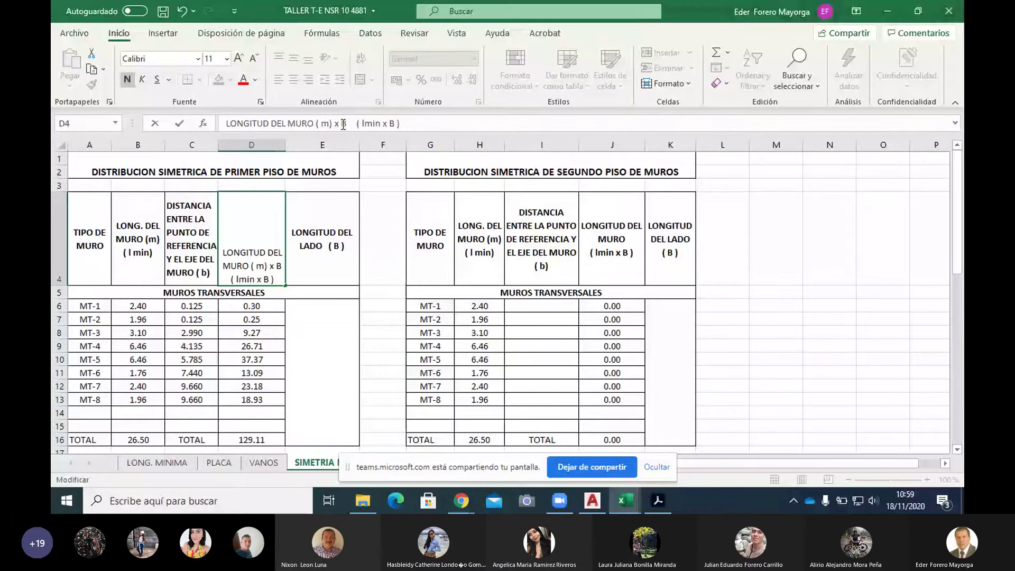
key("BackSpace")
type("b")
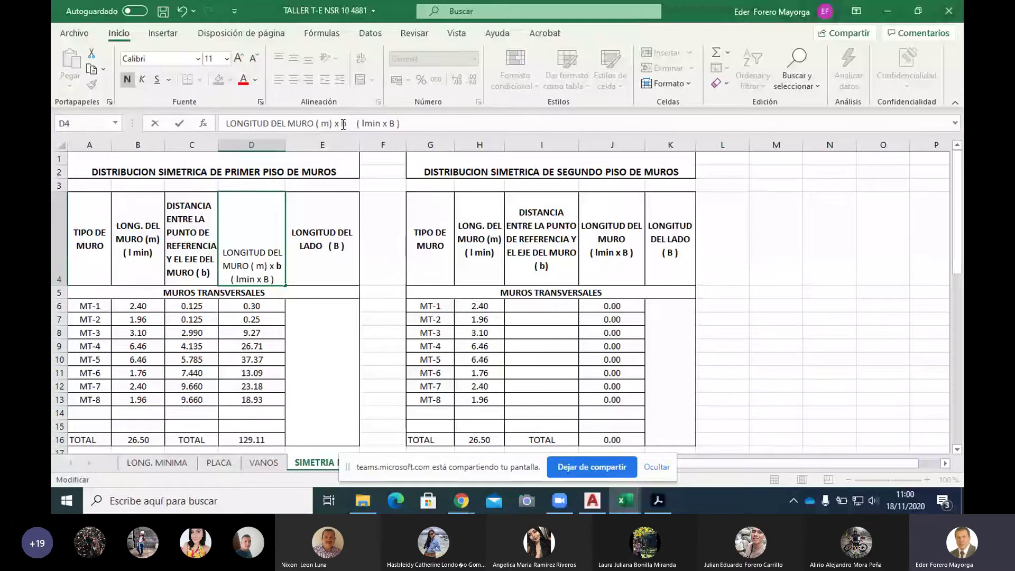
double_click(393, 124)
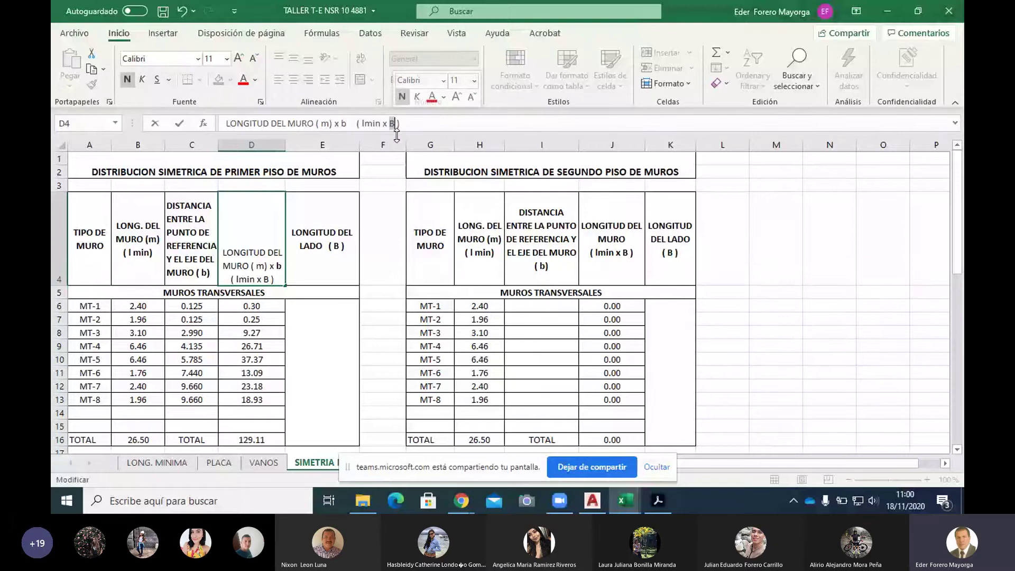
type("b")
key("Return")
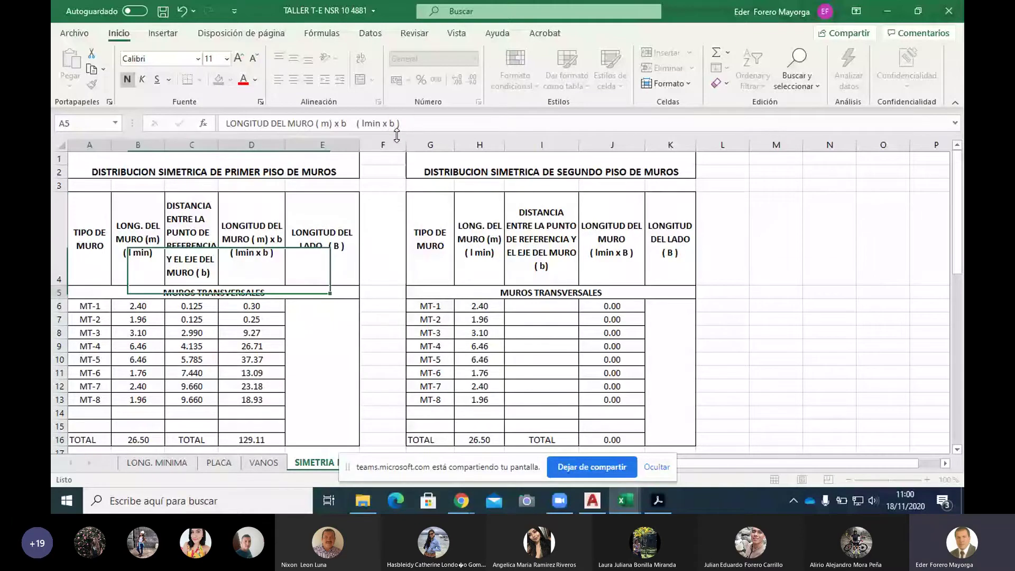
Copy the corrected first-floor heading "LONGITUD DEL MURO ( m) x b ( lmin x b )" from D4 into J4 of the second-floor table.
key("Up")
key("Right")
key("Right")
key("Right")
key("ctrl+c")
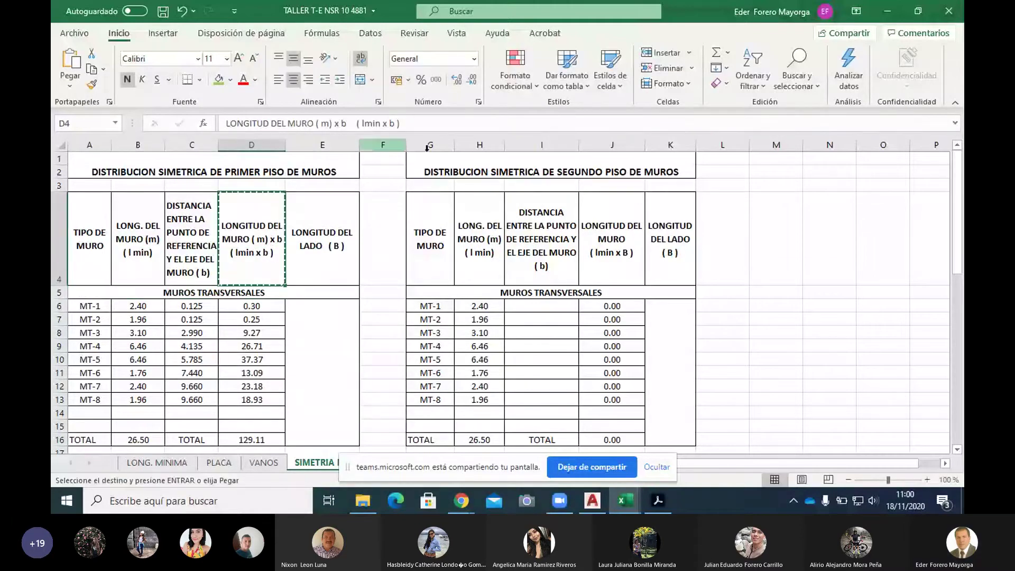
left_click(626, 234)
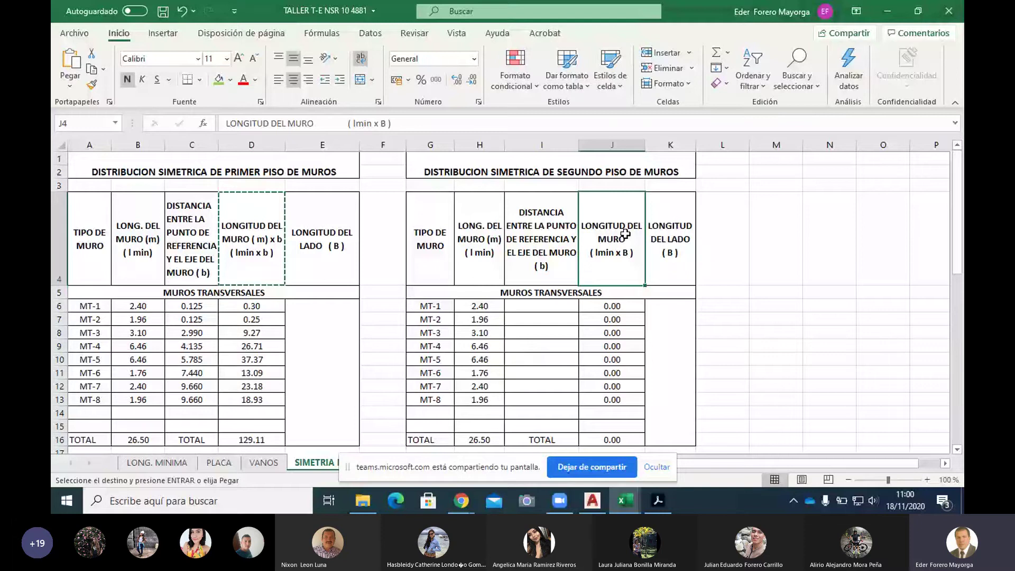
key("ctrl+v")
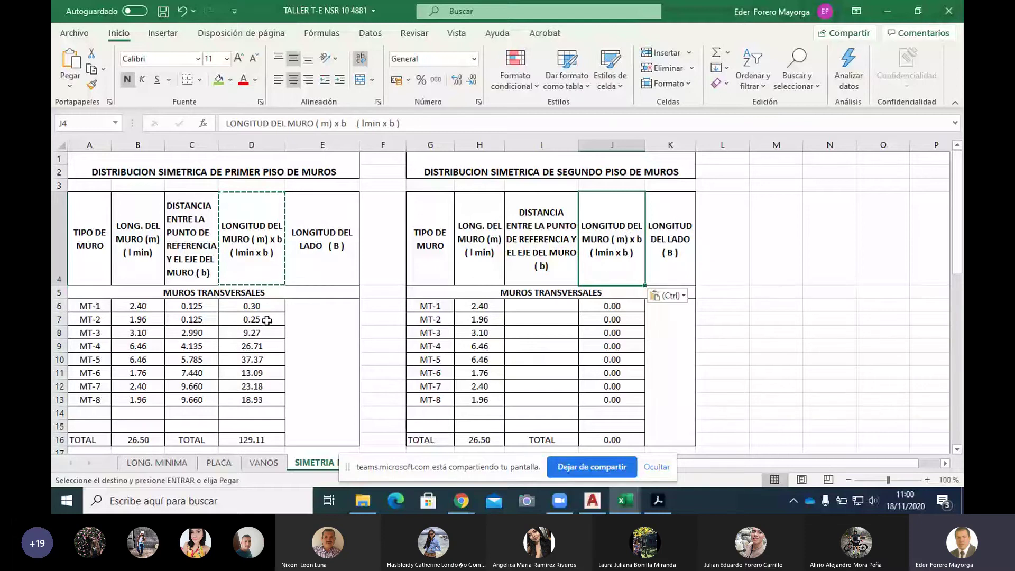
key("Escape")
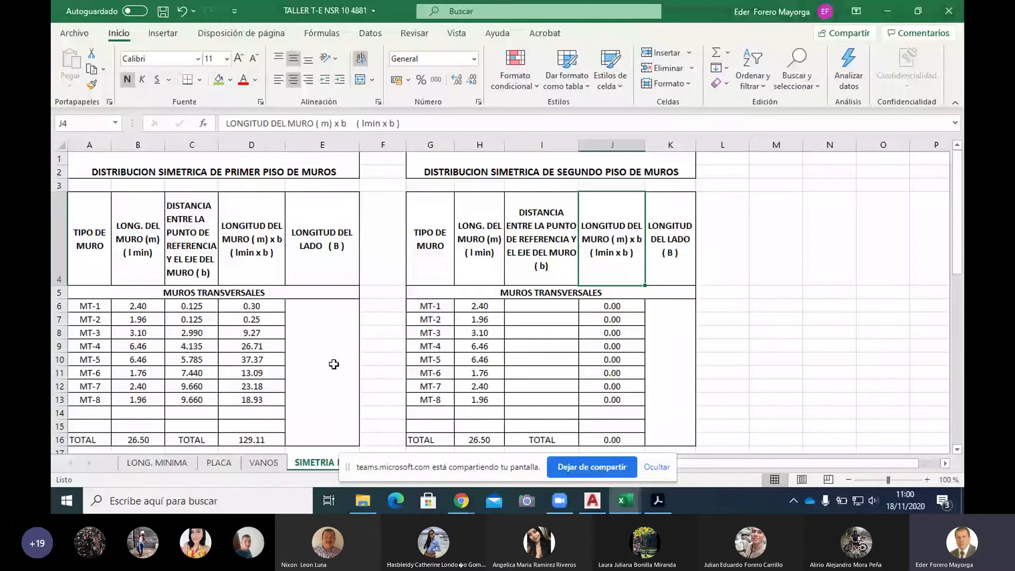
Switch to AutoCAD and inspect the first-floor plan's reference point and overall vertical dimension for the transverse walls' side length B.
left_click(323, 342)
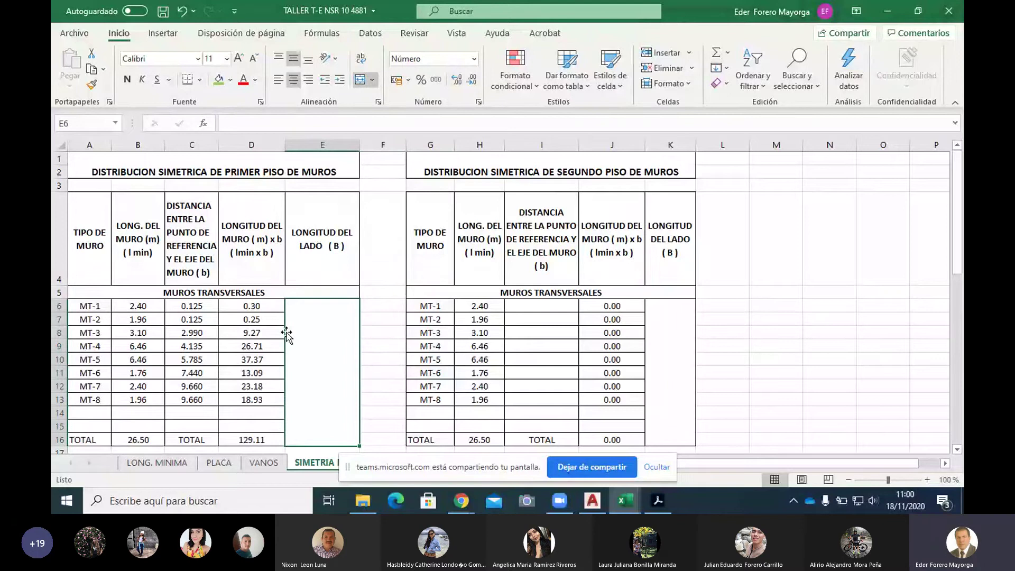
left_click(592, 501)
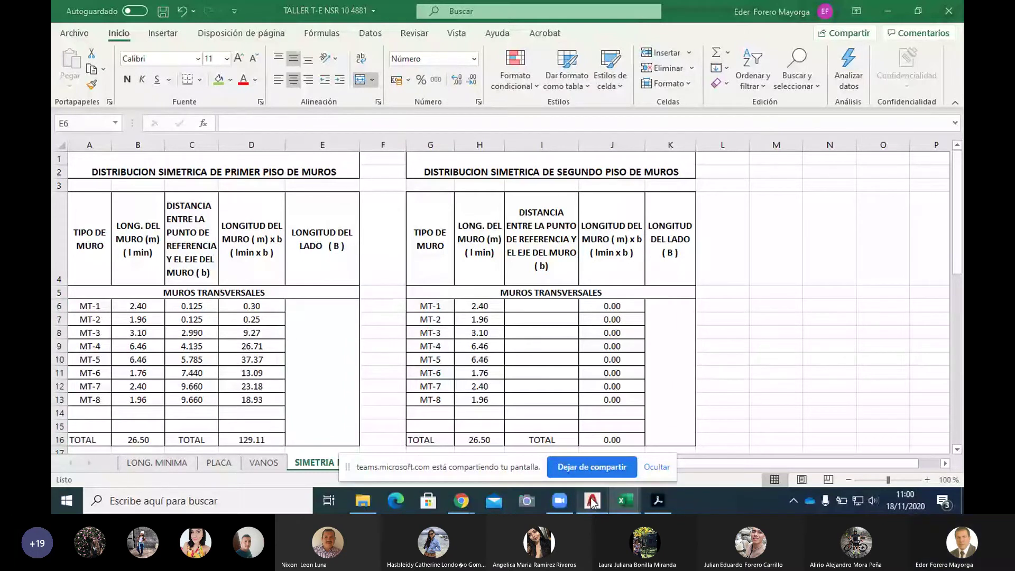
scroll(425, 368, "down", 5)
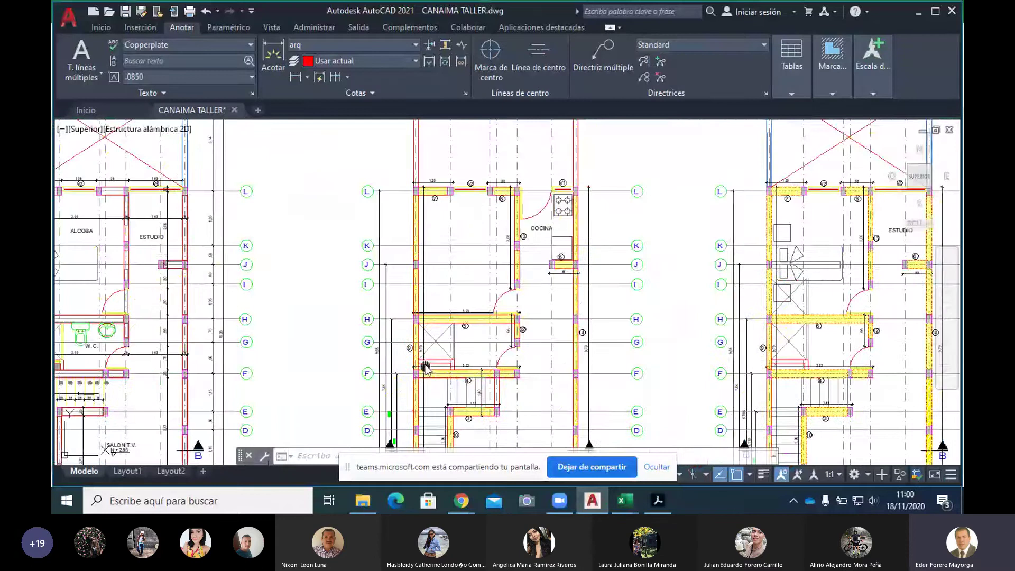
left_click_drag(426, 368, 394, 244)
scroll(379, 394, "up", 4)
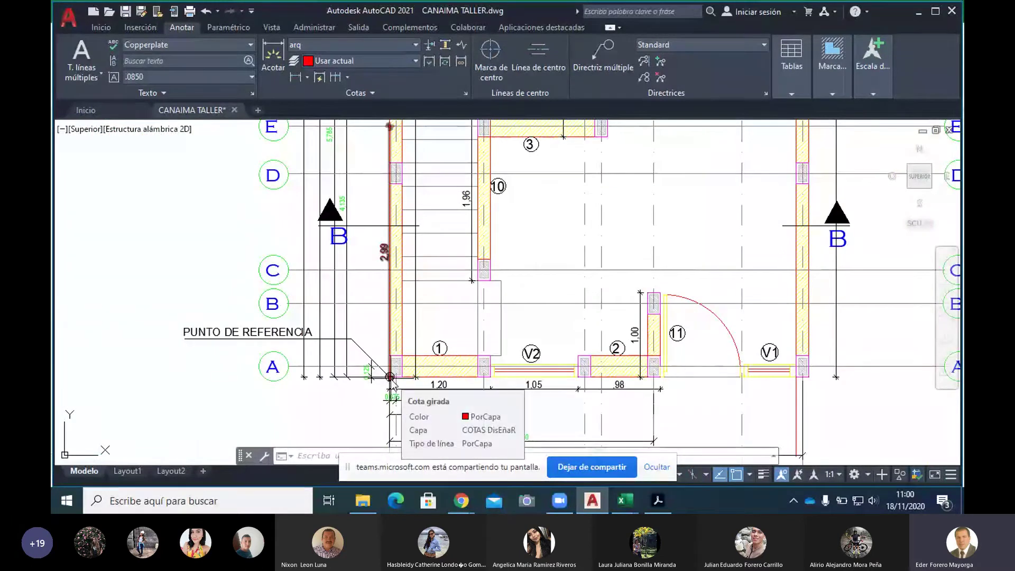
left_click(392, 385)
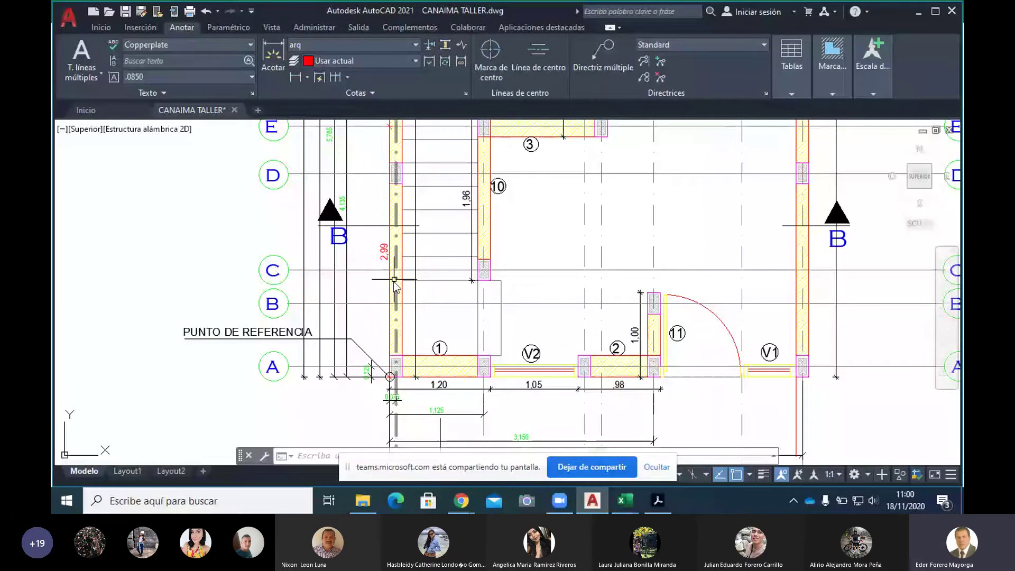
scroll(391, 288, "down", 6)
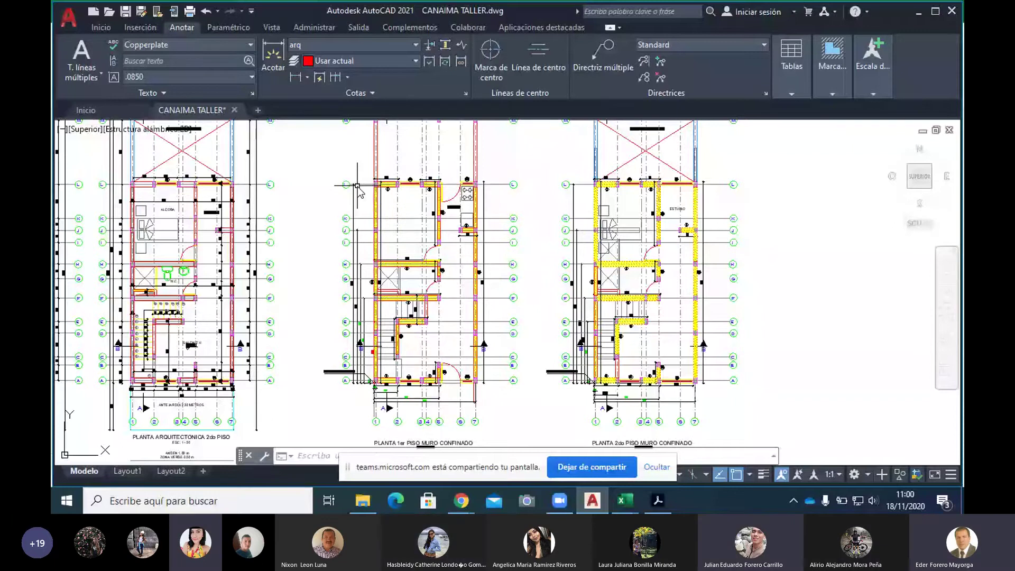
scroll(357, 186, "up", 5)
scroll(339, 191, "up", 2)
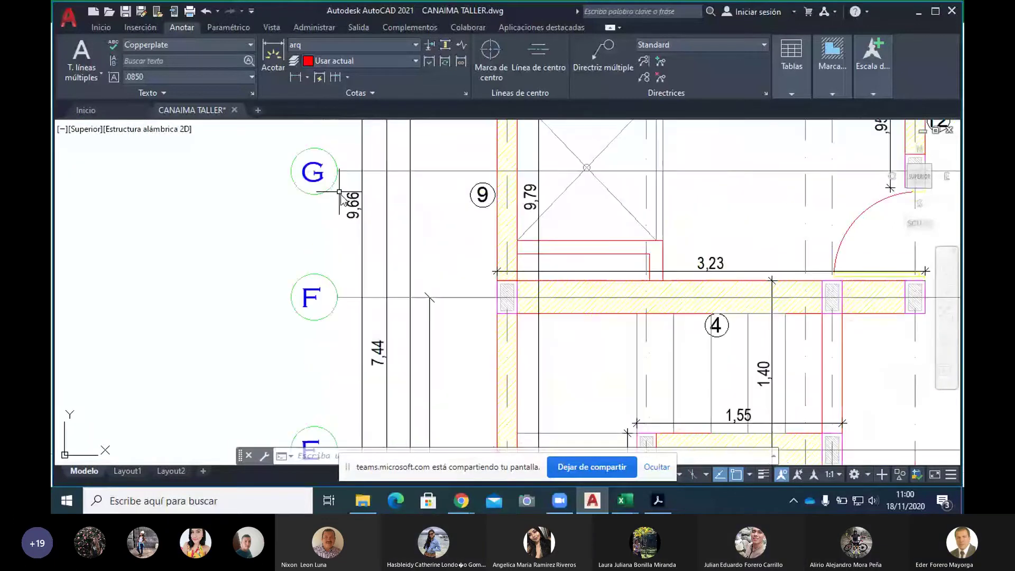
scroll(345, 198, "up", 2)
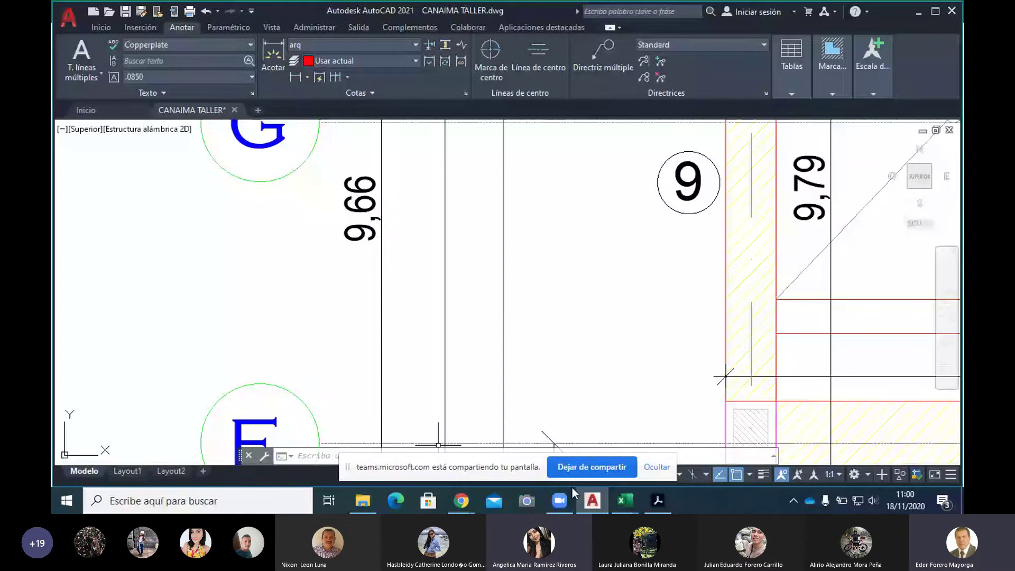
left_click(625, 500)
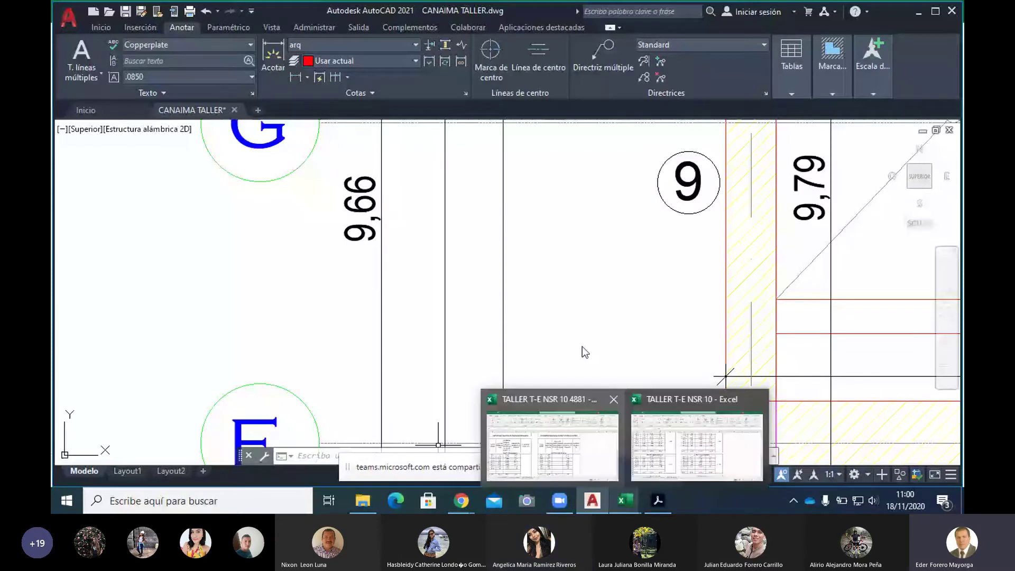
Recheck the plan's vertical dimension up to axis L and enter 9.66 in Excel as the first-floor transverse side length (B).
scroll(581, 338, "down", 6)
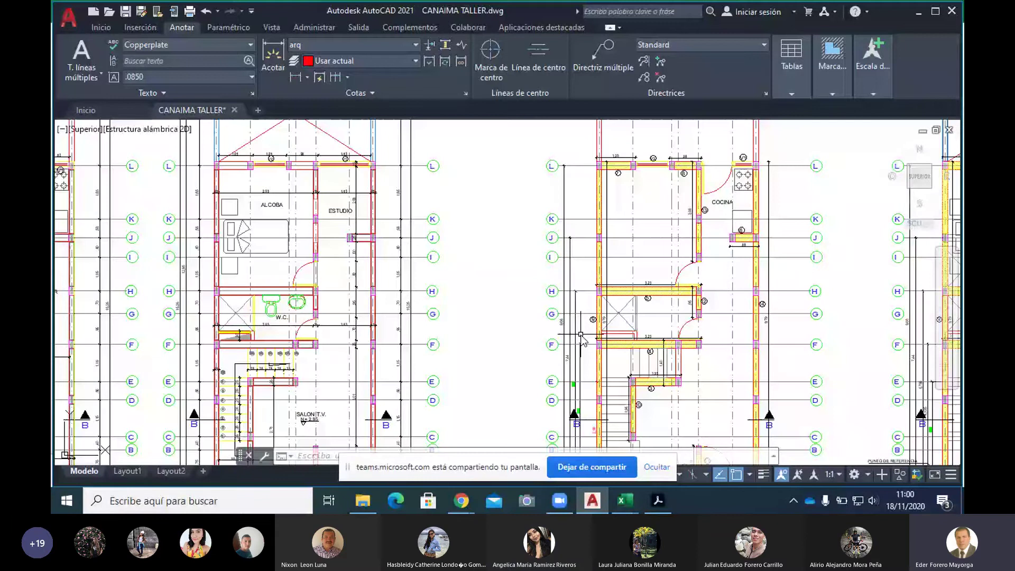
left_click_drag(581, 338, 466, 259)
scroll(466, 263, "down", 2)
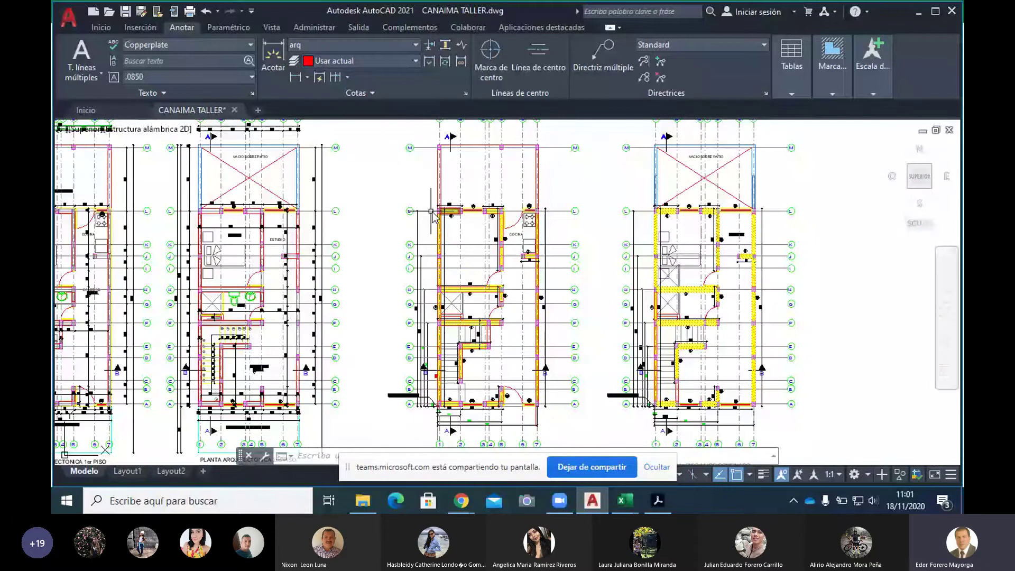
scroll(431, 212, "up", 4)
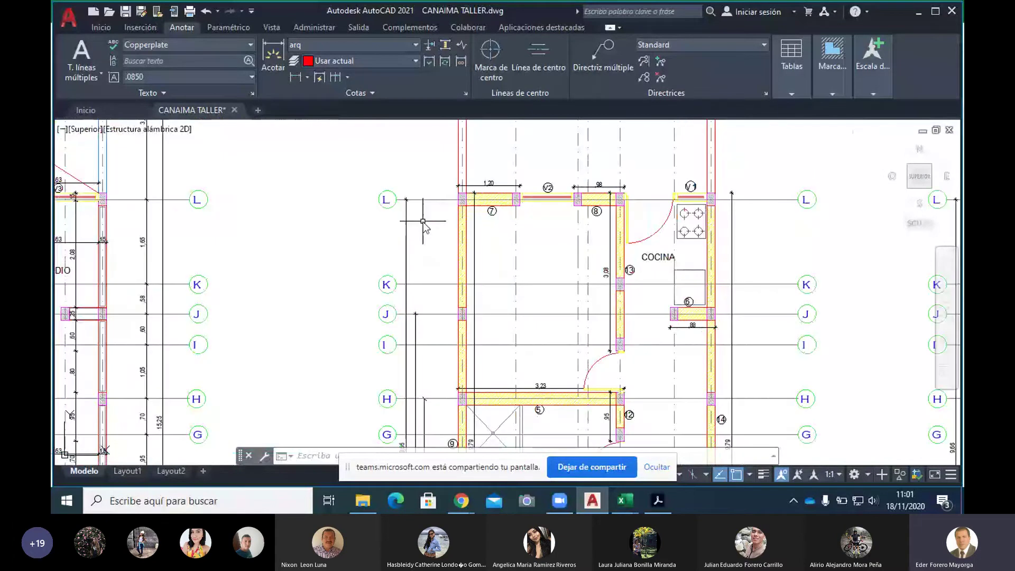
scroll(423, 221, "up", 4)
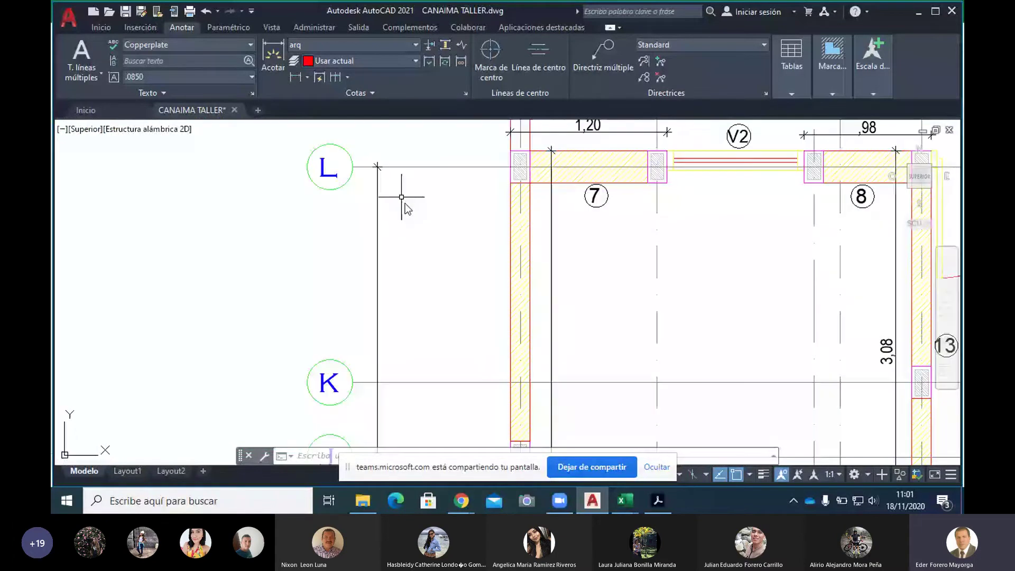
scroll(401, 197, "down", 10)
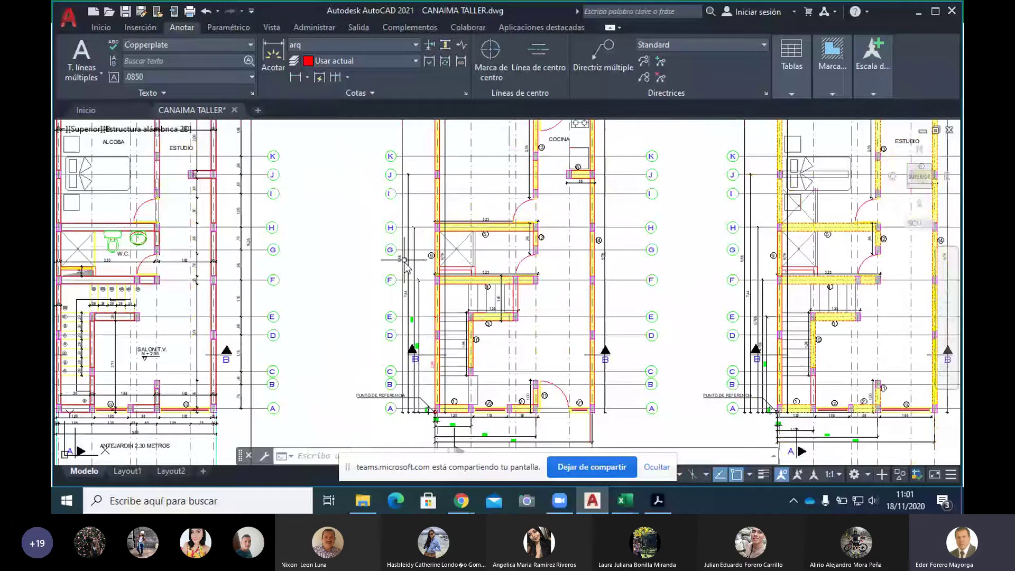
scroll(404, 260, "up", 8)
left_click(626, 500)
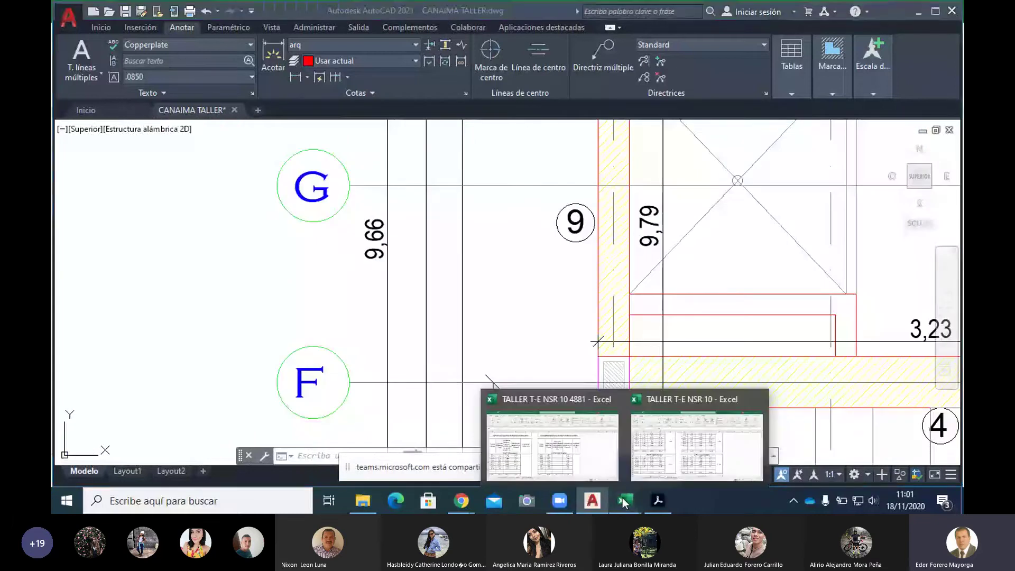
left_click(524, 421)
type("9.66")
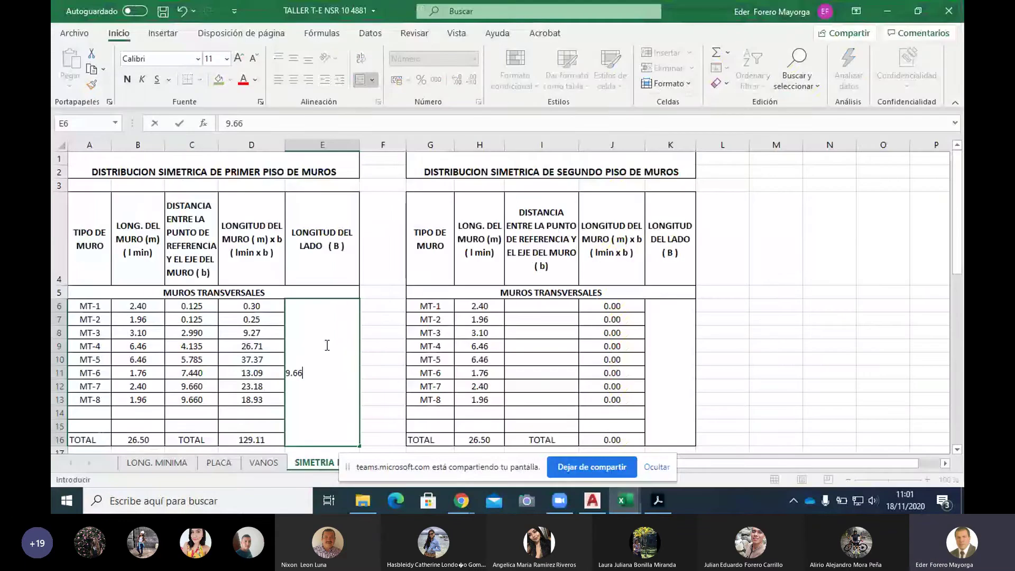
key("Return")
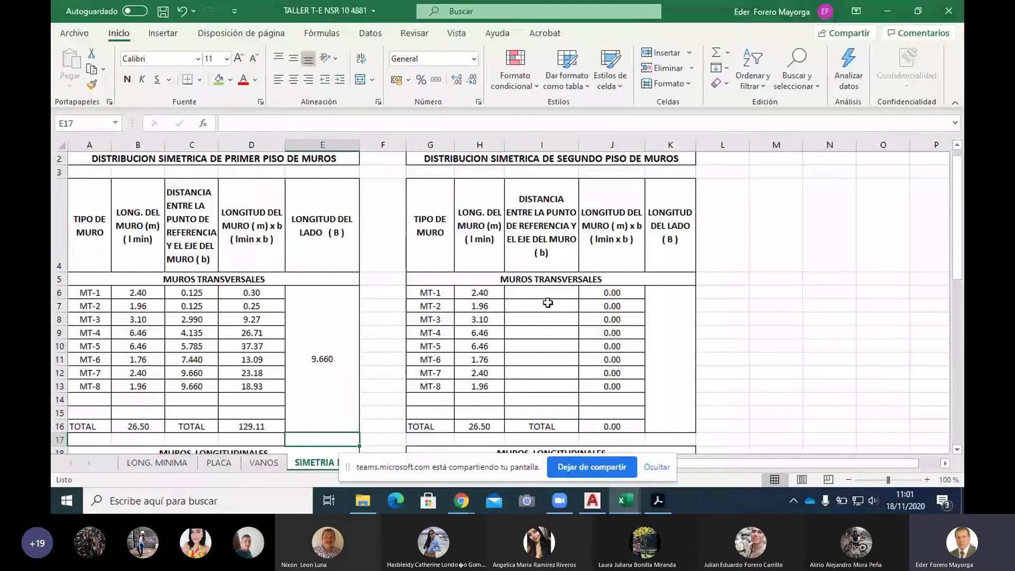
Copy the reference distances of walls MT-1 to MT-8 from the first-floor table into the second-floor table.
left_click_drag(192, 292, 210, 386)
key("ctrl+c")
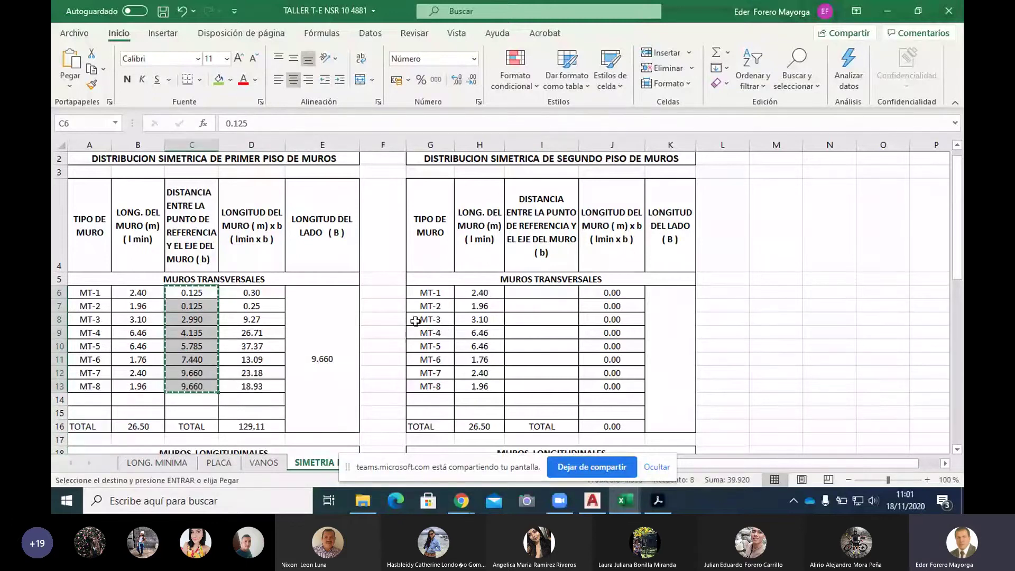
left_click(514, 288)
key("ctrl+v")
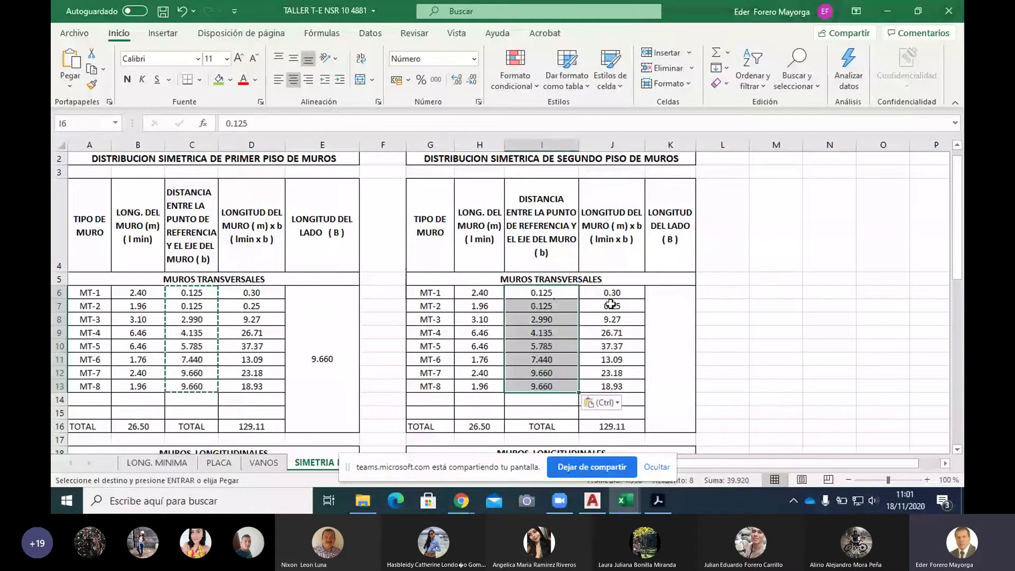
Link the second-floor transverse side length (B) to the first-floor value with the formula +E6.
left_click(669, 306)
type("+")
left_click(320, 358)
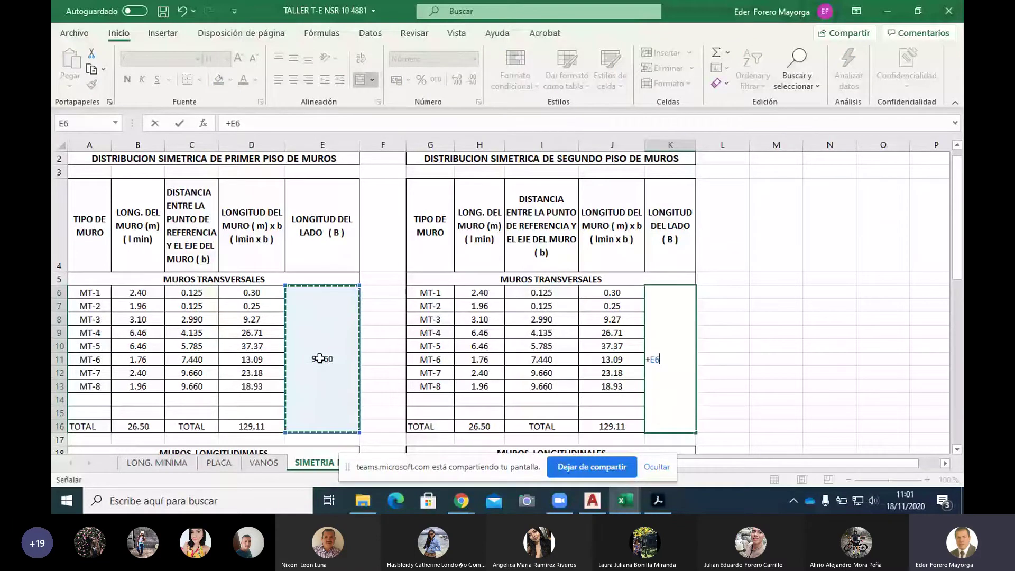
key("Return")
Copy the lengths of walls MT-9 to MT-14 from the LONG. MINIMA sheet into the first- and second-floor longitudinal wall tables.
scroll(527, 387, "down", 1)
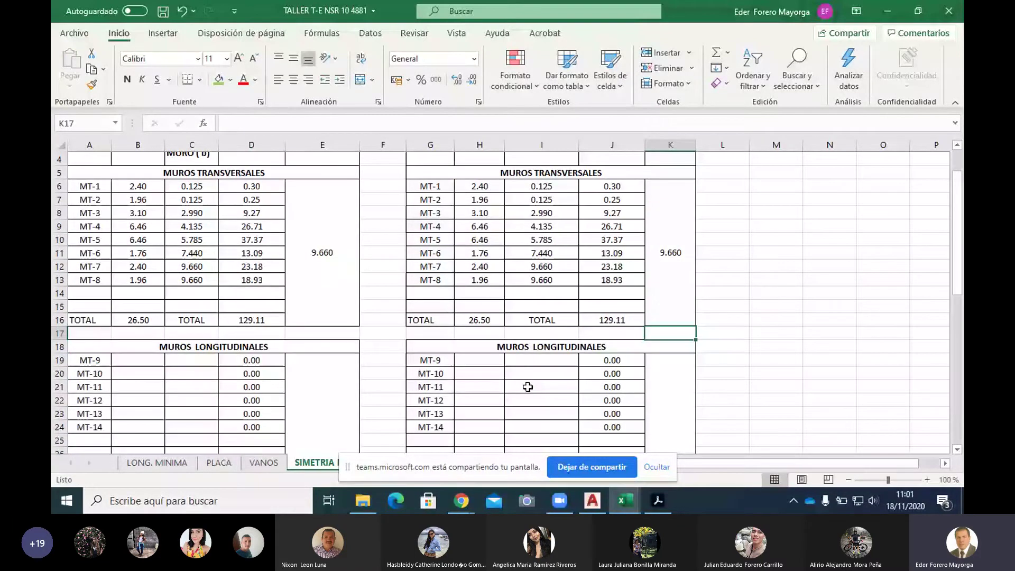
scroll(528, 388, "down", 1)
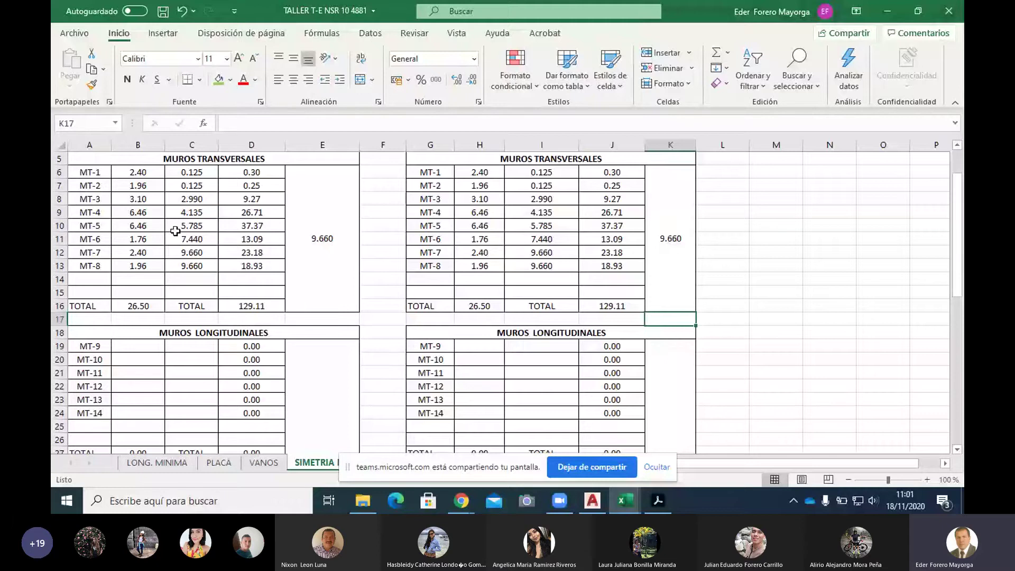
left_click(146, 348)
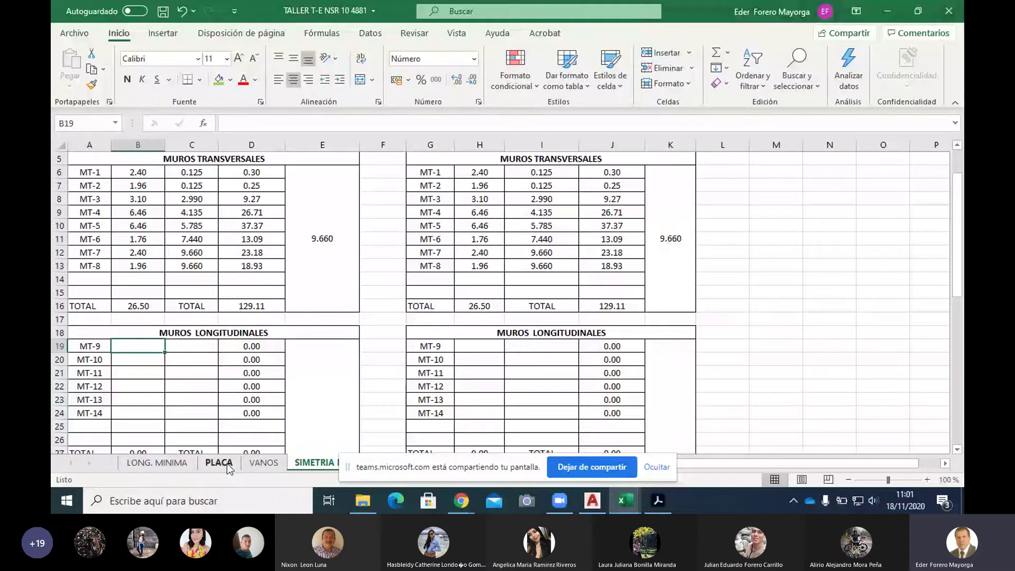
left_click(157, 463)
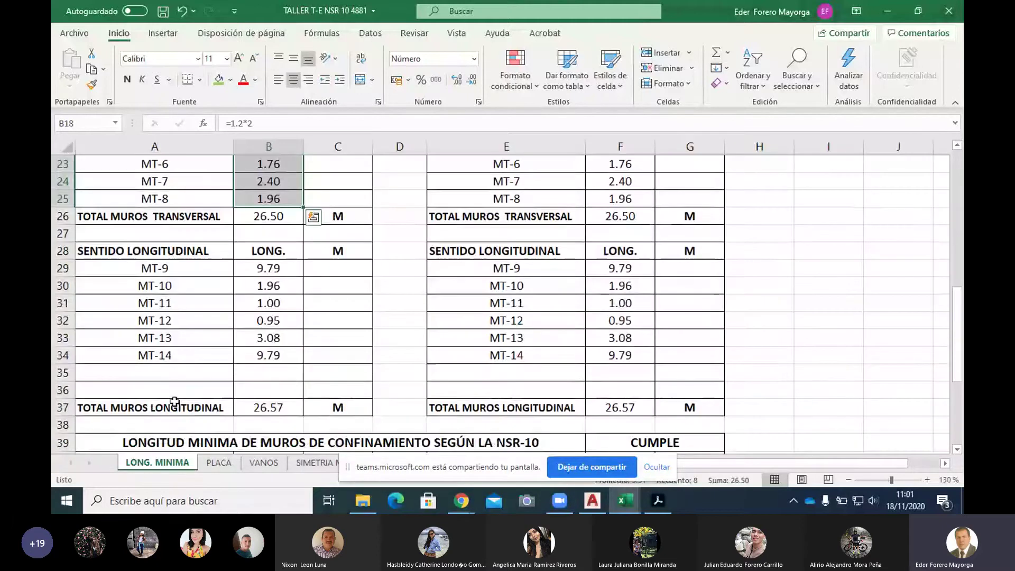
left_click_drag(269, 268, 271, 353)
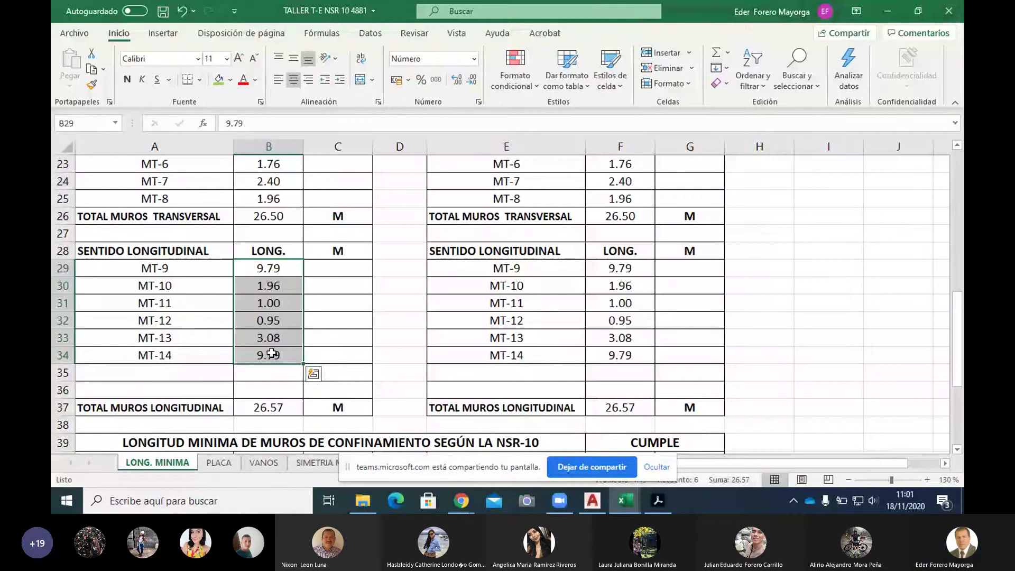
key("ctrl+c")
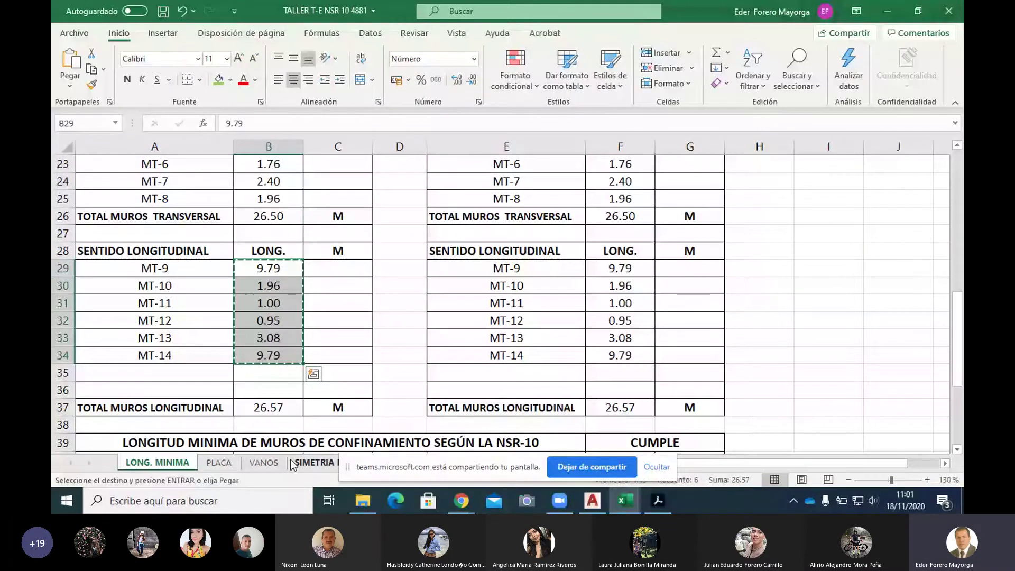
left_click(312, 463)
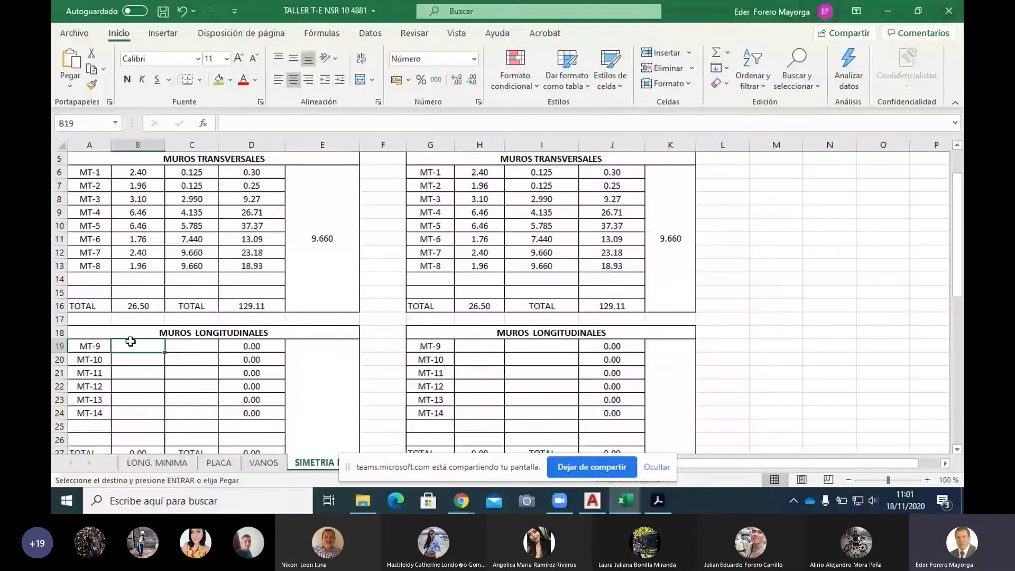
key("ctrl+v")
left_click(480, 349)
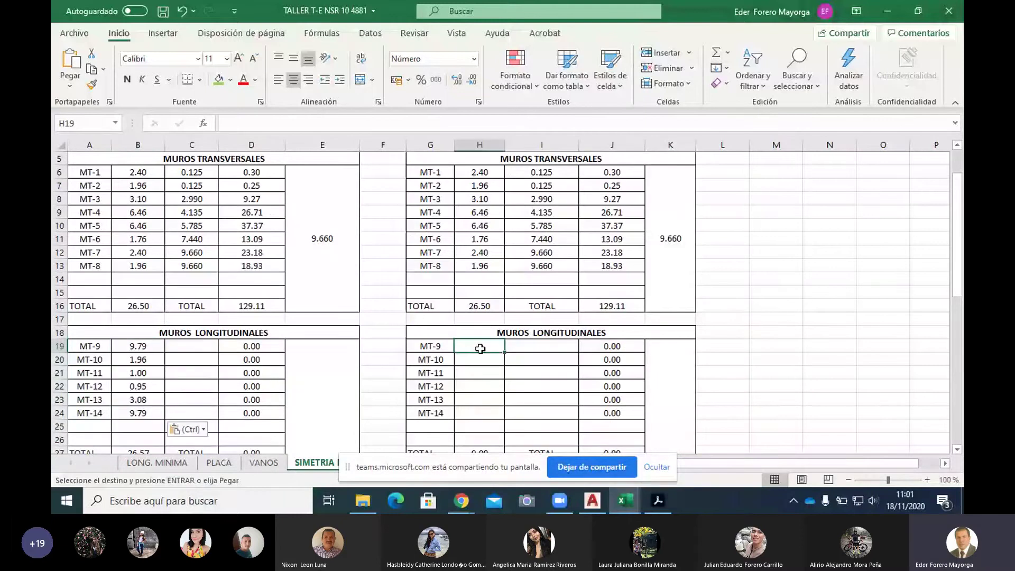
key("ctrl+v")
Switch to the AutoCAD plan and examine the horizontal distances from the reference point to axes 1 and 2, for walls 9 and 10.
left_click(188, 349)
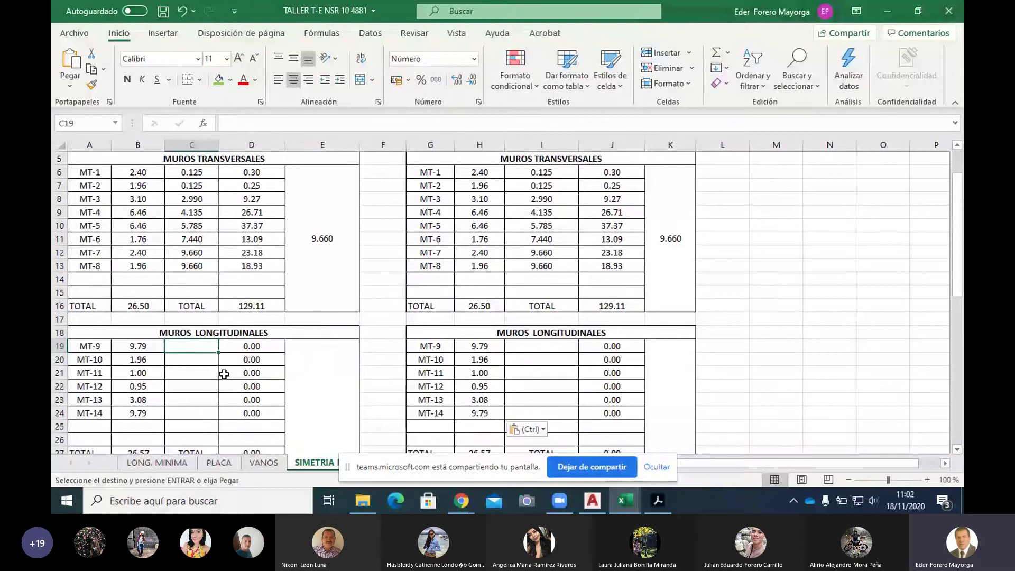
scroll(224, 373, "up", 2)
scroll(210, 343, "down", 2)
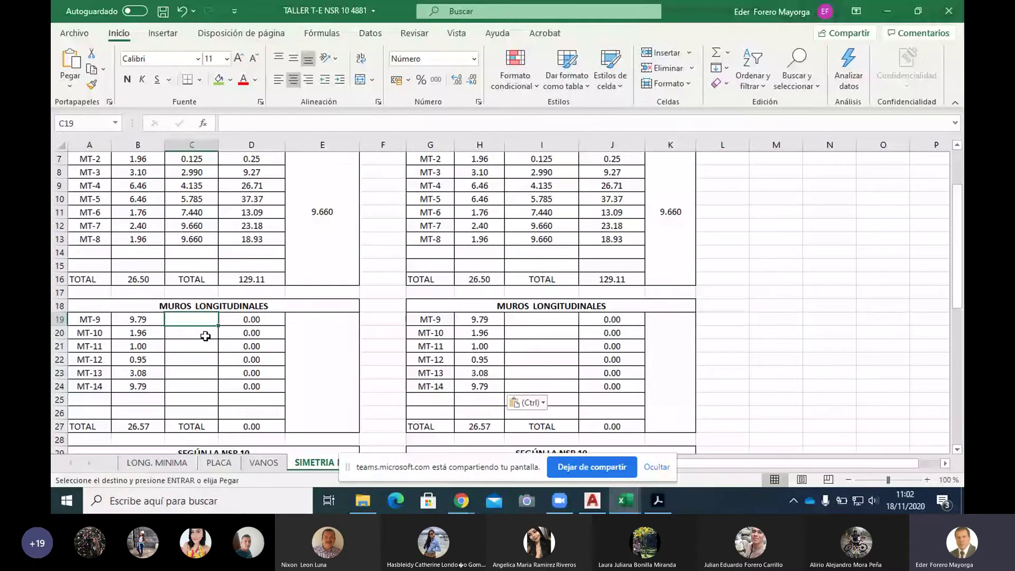
mouse_move(592, 508)
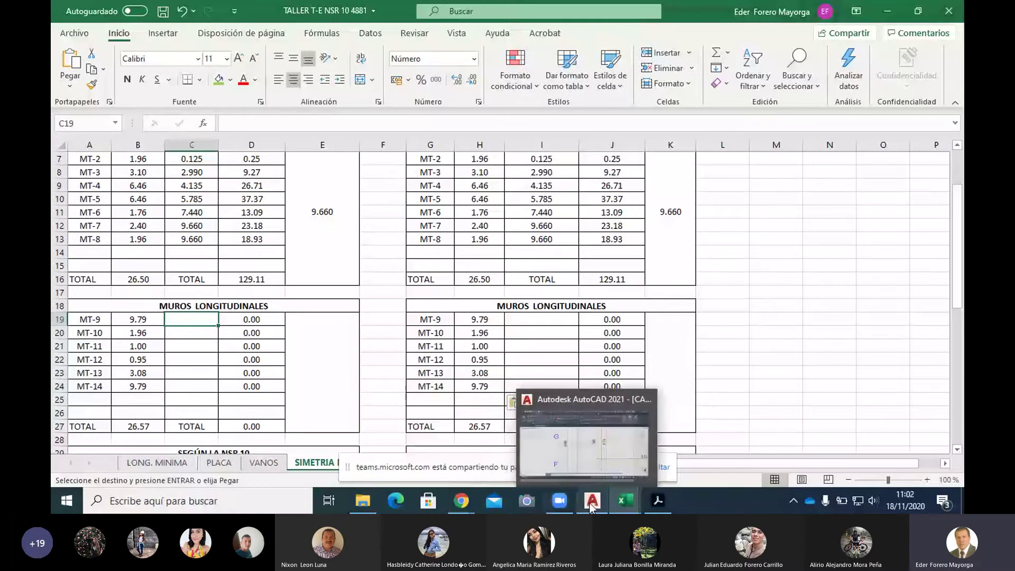
left_click(592, 505)
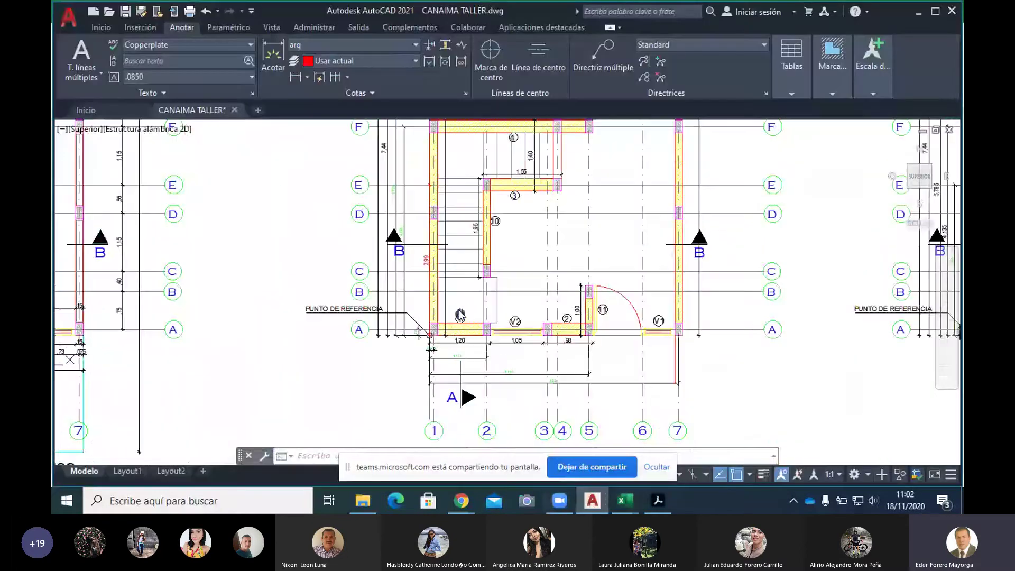
scroll(446, 336, "up", 6)
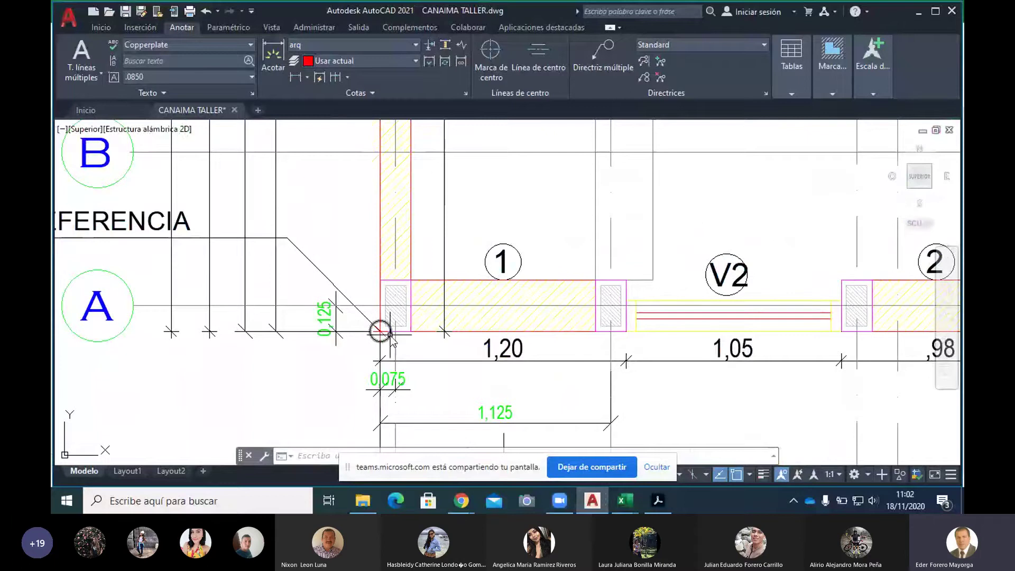
scroll(398, 330, "down", 4)
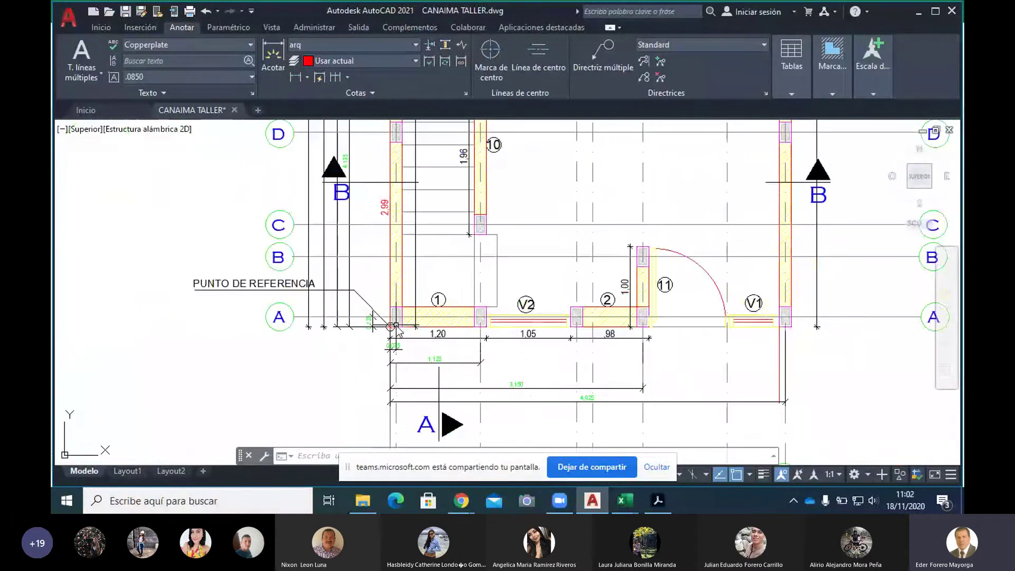
left_click_drag(397, 330, 382, 439)
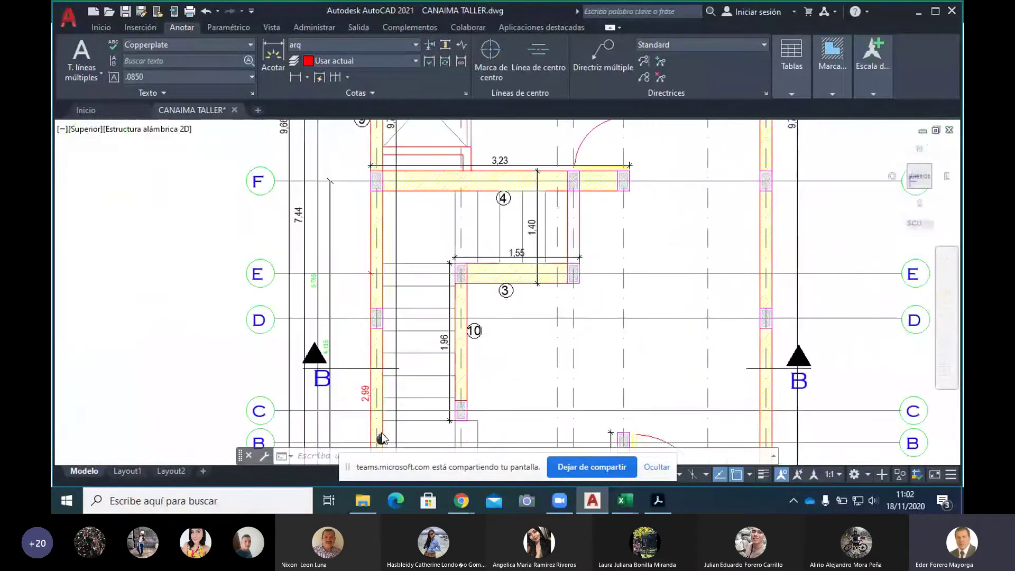
key("ctrl+z")
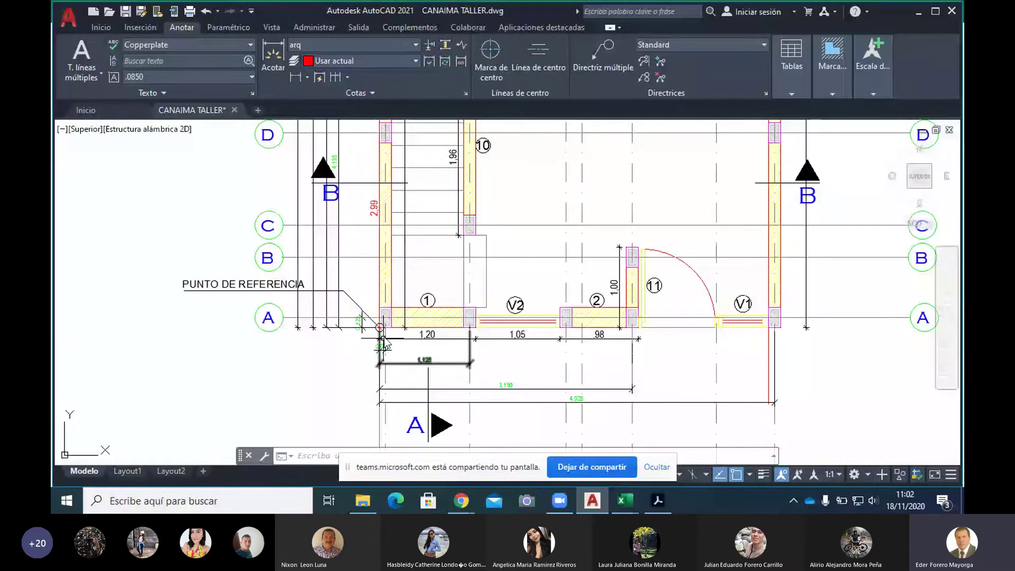
left_click_drag(384, 343, 400, 248)
scroll(399, 247, "up", 4)
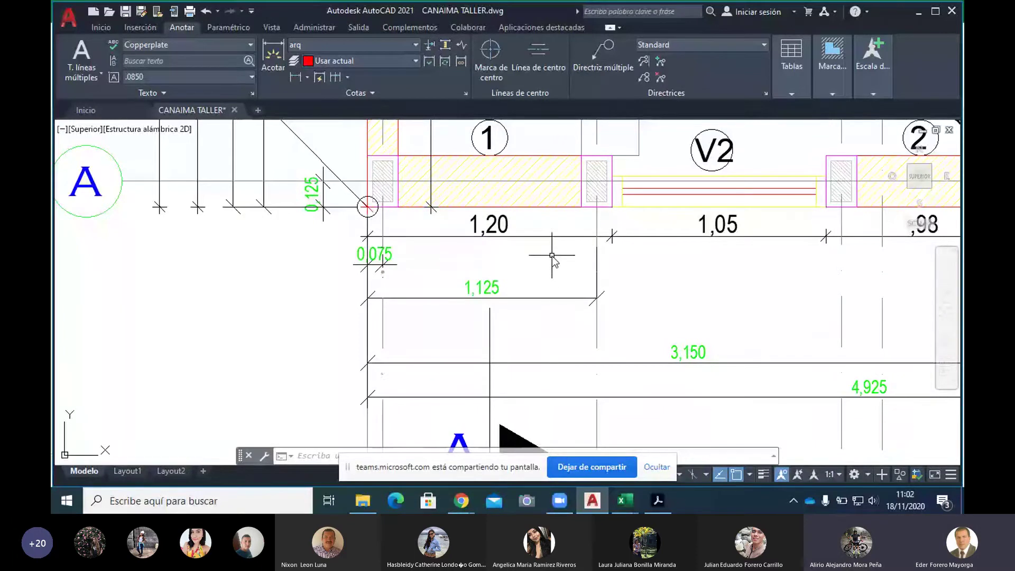
scroll(602, 299, "down", 2)
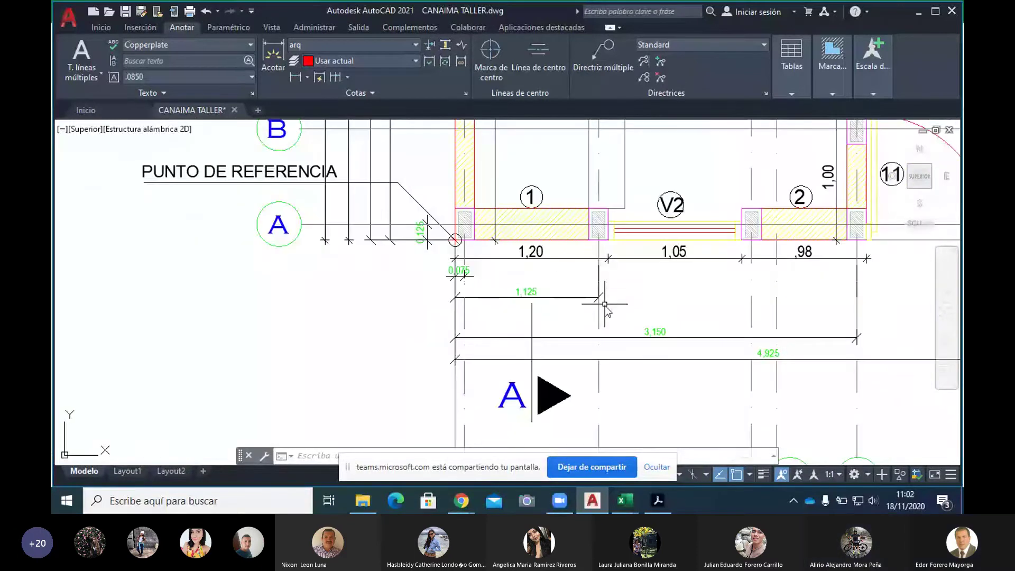
mouse_move(605, 306)
left_mouse_down()
mouse_move(482, 317)
mouse_move(479, 510)
left_mouse_up()
scroll(482, 318, "down", 2)
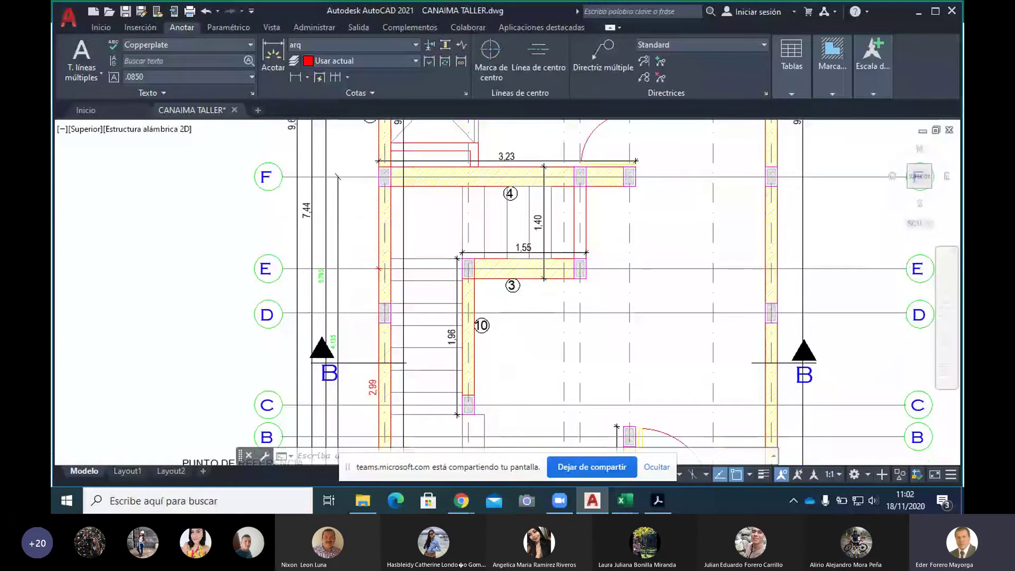
left_click_drag(460, 517, 453, 329)
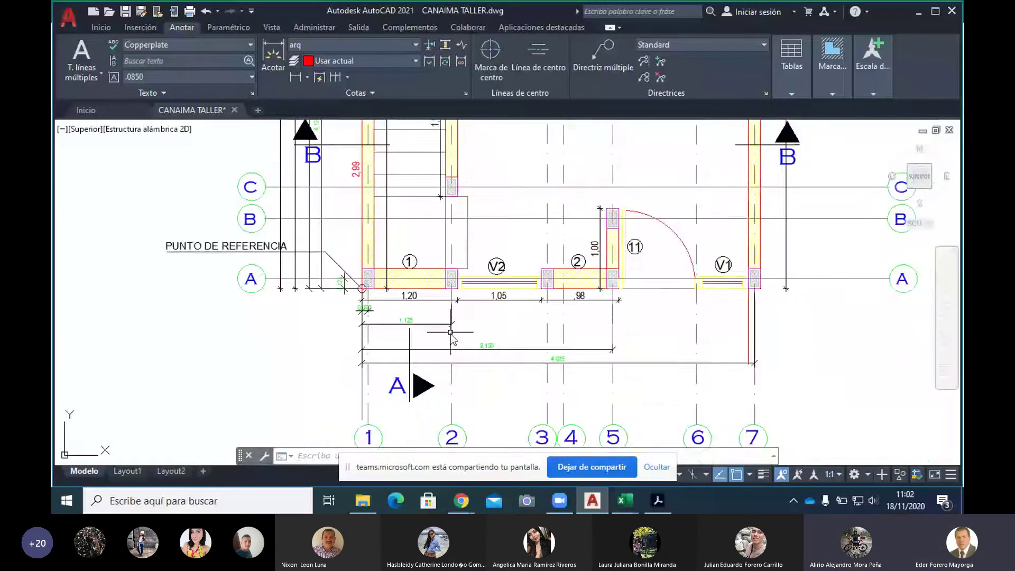
scroll(454, 329, "up", 5)
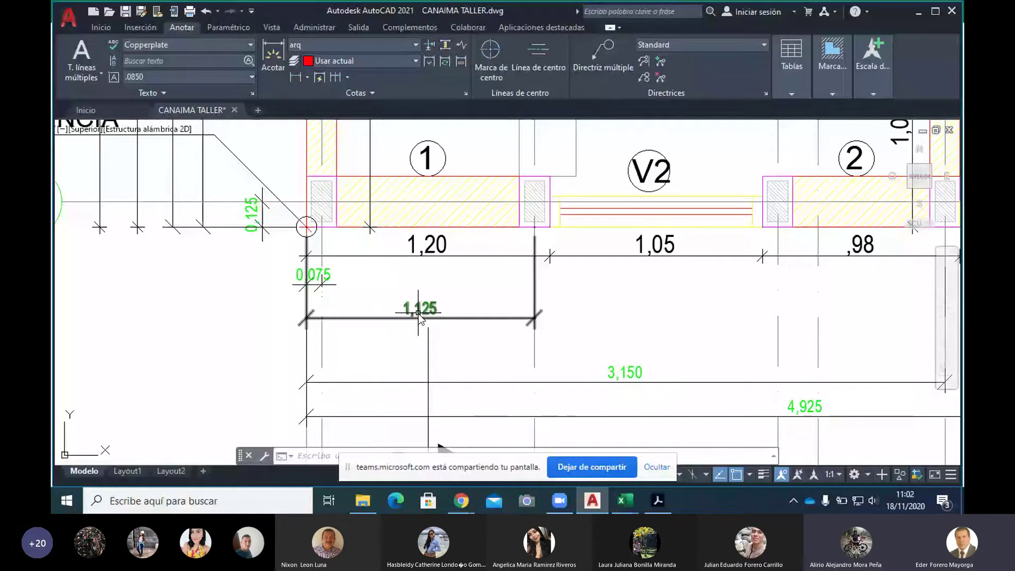
scroll(502, 322, "down", 4)
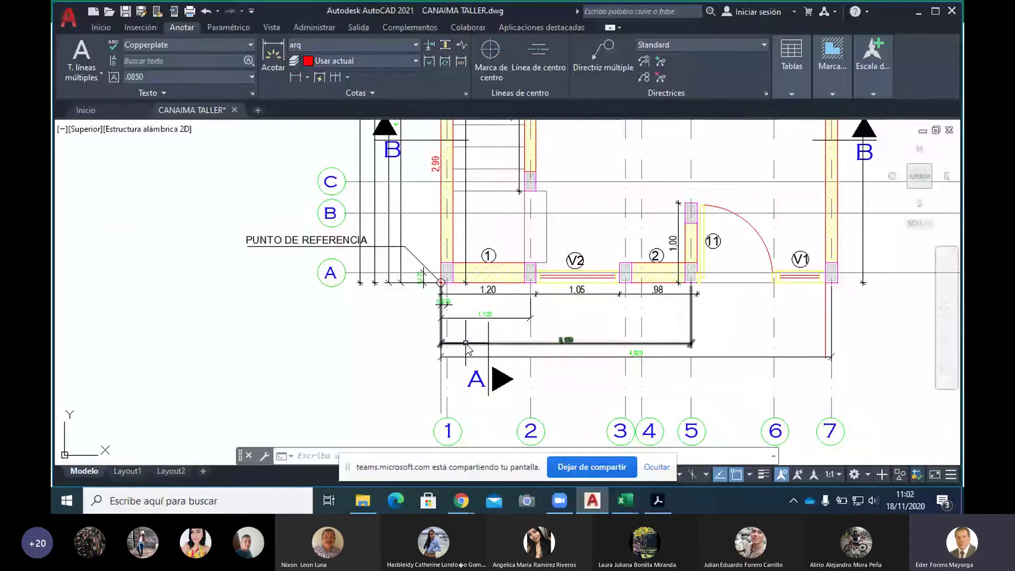
Examine the plan's horizontal dimensions from the reference point to axes 5 and 7.
scroll(567, 344, "up", 3)
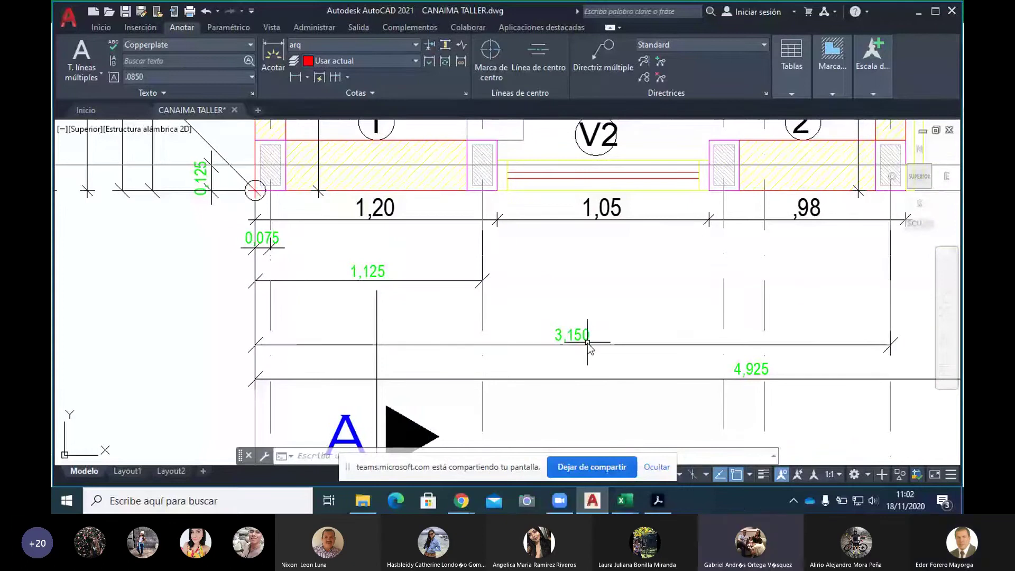
scroll(588, 344, "down", 2)
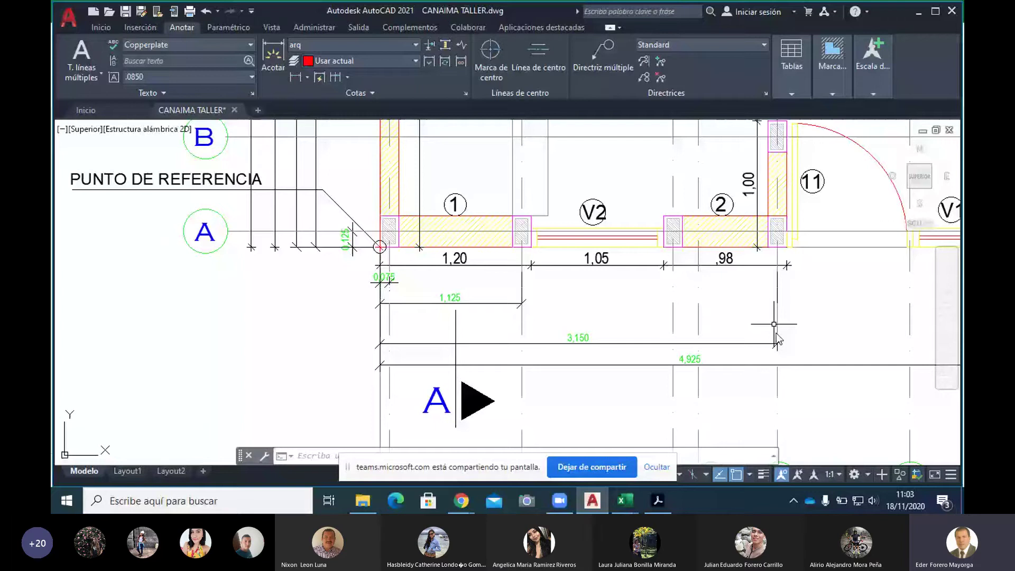
left_click_drag(776, 324, 725, 282)
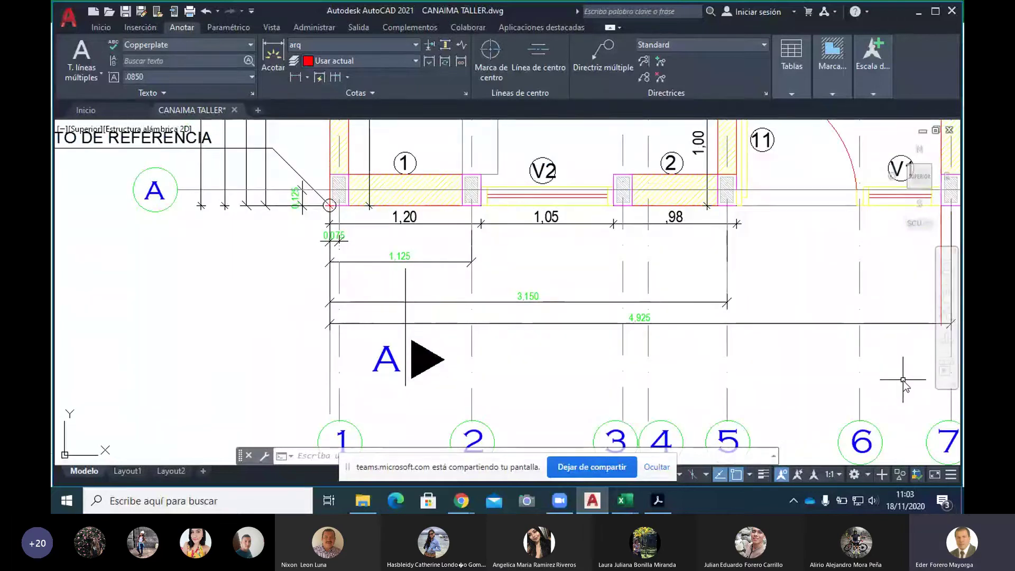
left_click_drag(903, 381, 858, 371)
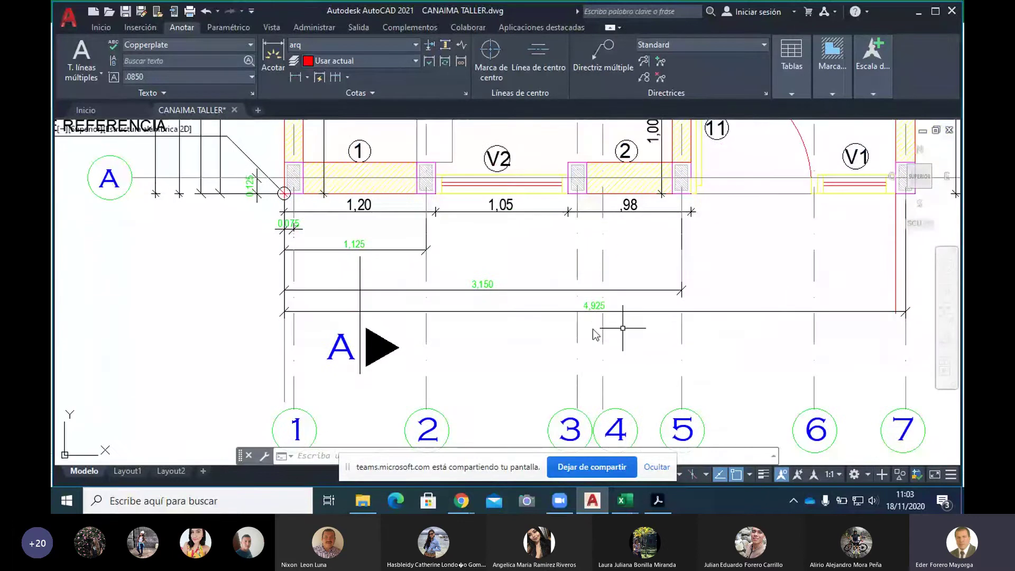
scroll(598, 308, "up", 2)
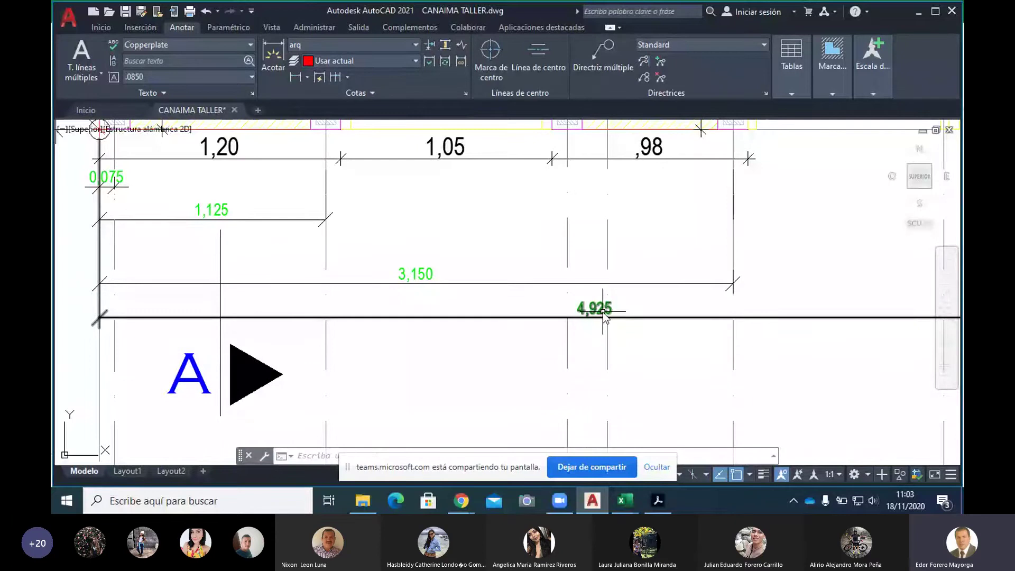
scroll(603, 312, "down", 2)
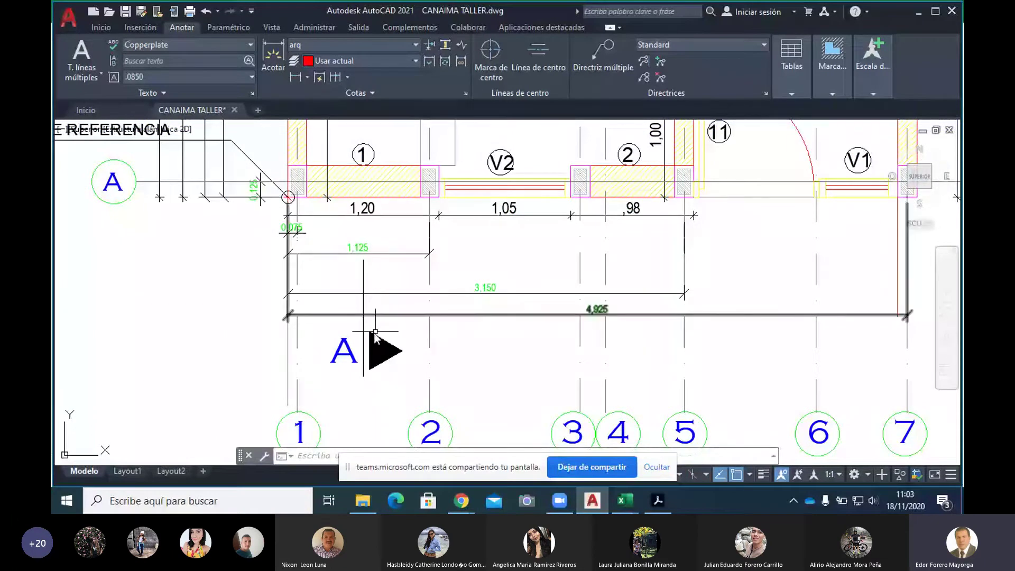
Switch to the TALLER T-E NSR 10 4881 workbook and enter 0.125 as the first-floor reference distance of wall MT-9.
left_click(625, 501)
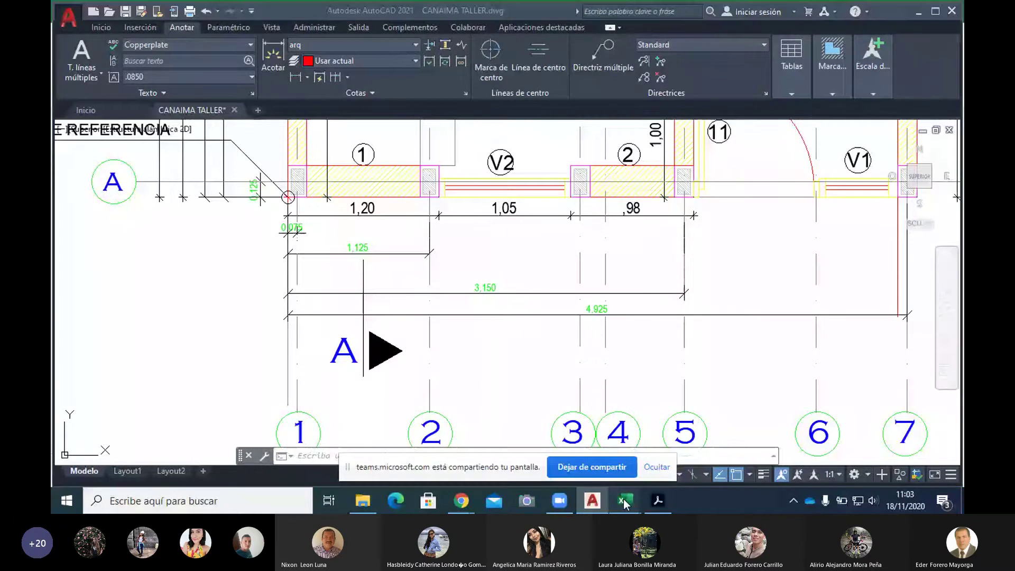
mouse_move(626, 502)
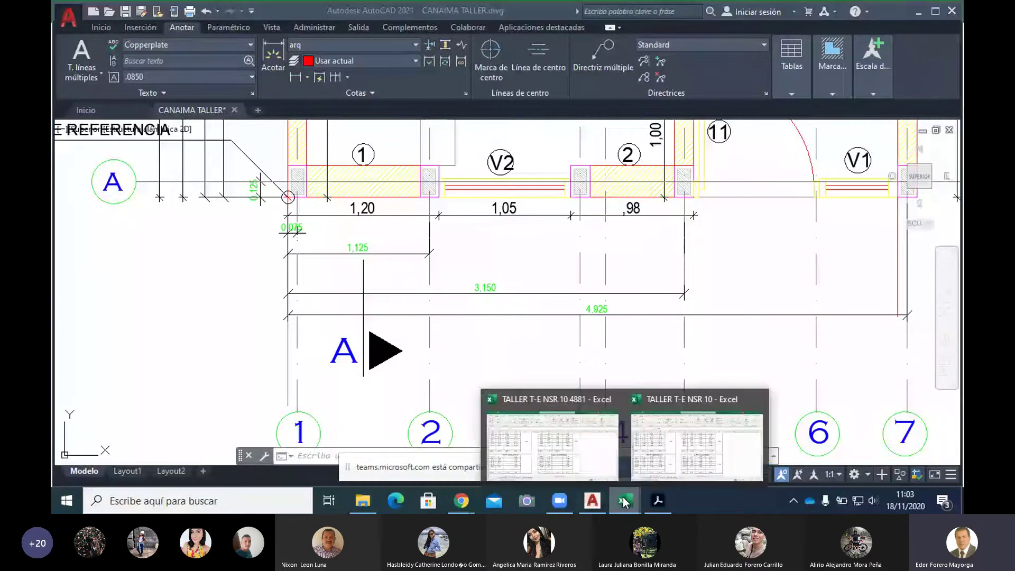
left_click(552, 447)
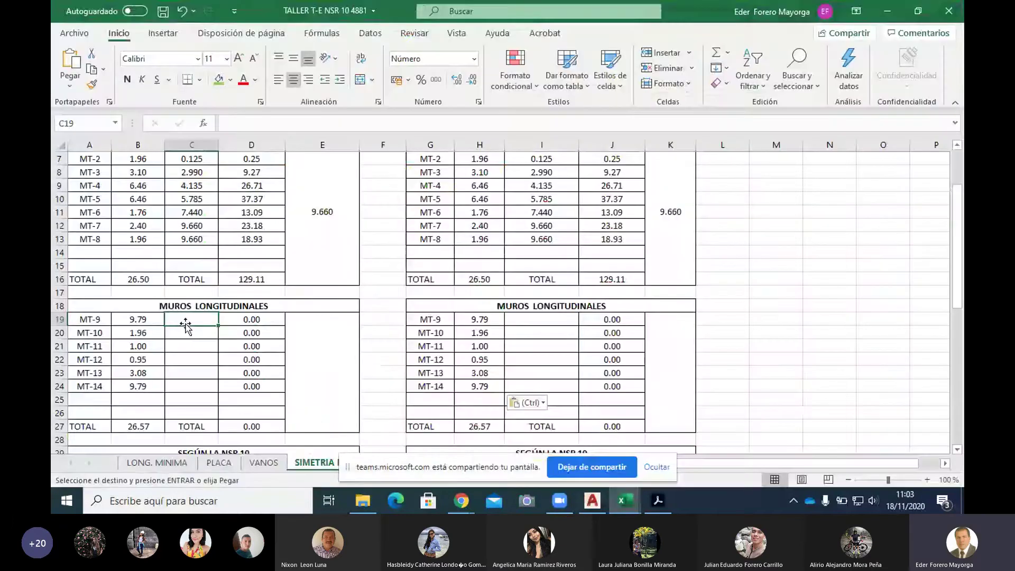
type("0.125")
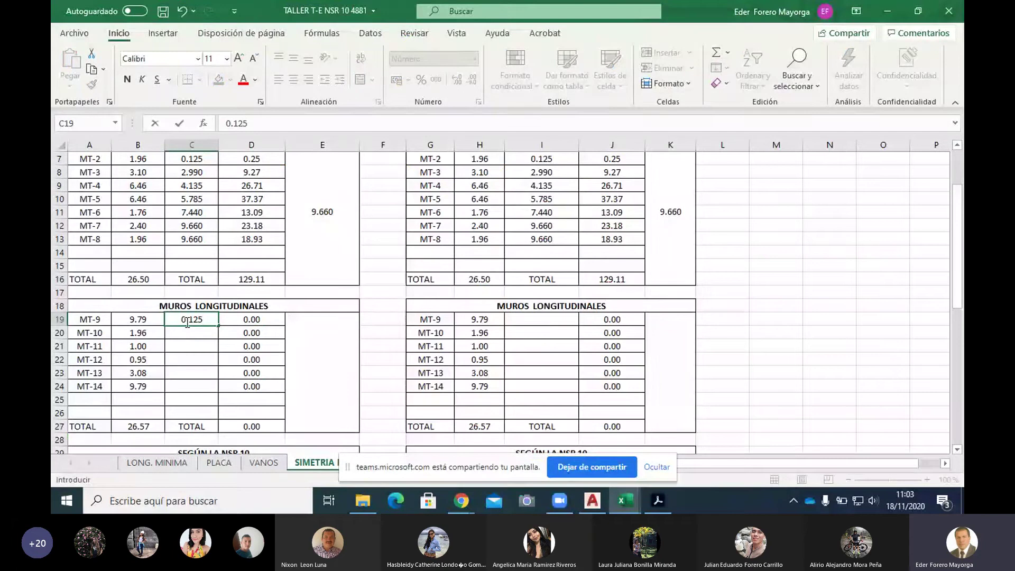
key("Return")
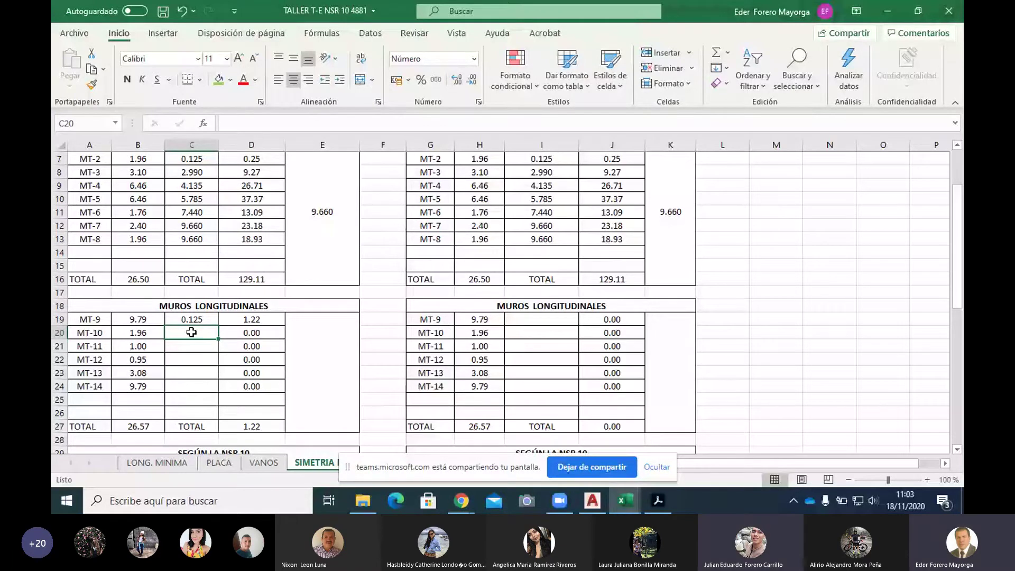
Recheck the axis 2 dimension in the AutoCAD plan and enter 1.125 in Excel as the first-floor reference distance of wall MT-10.
left_click(592, 501)
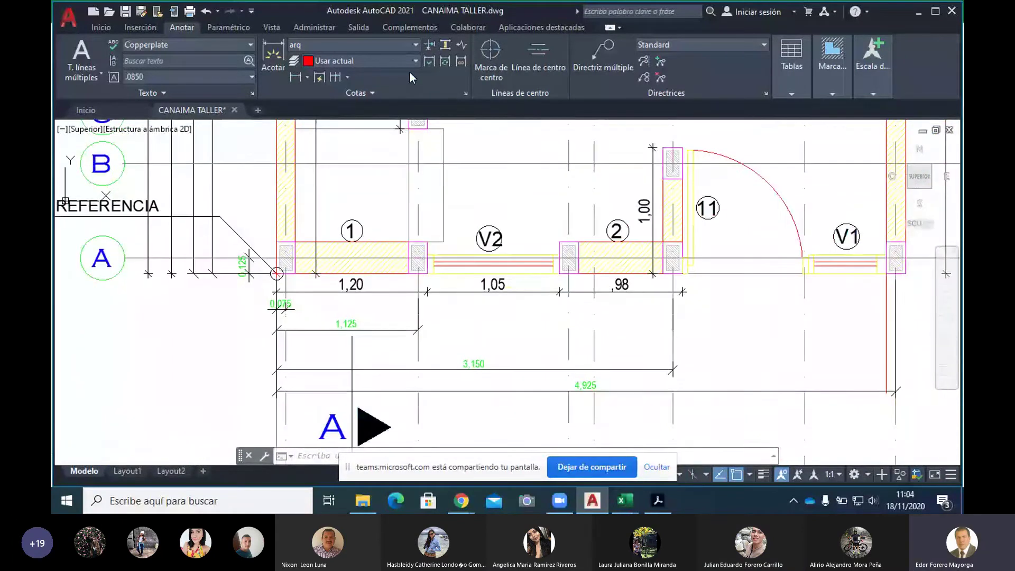
left_click(418, 336)
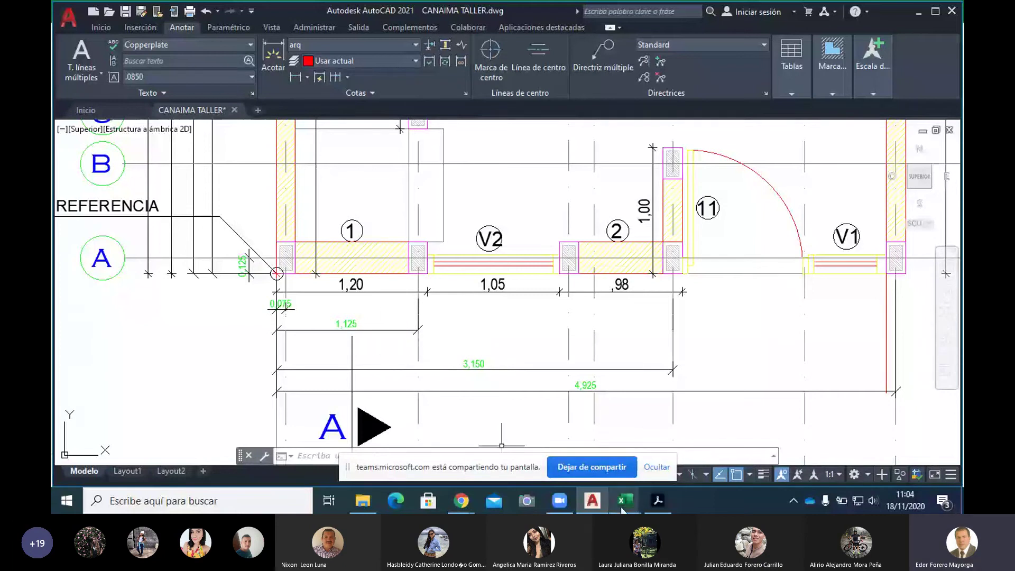
mouse_move(622, 509)
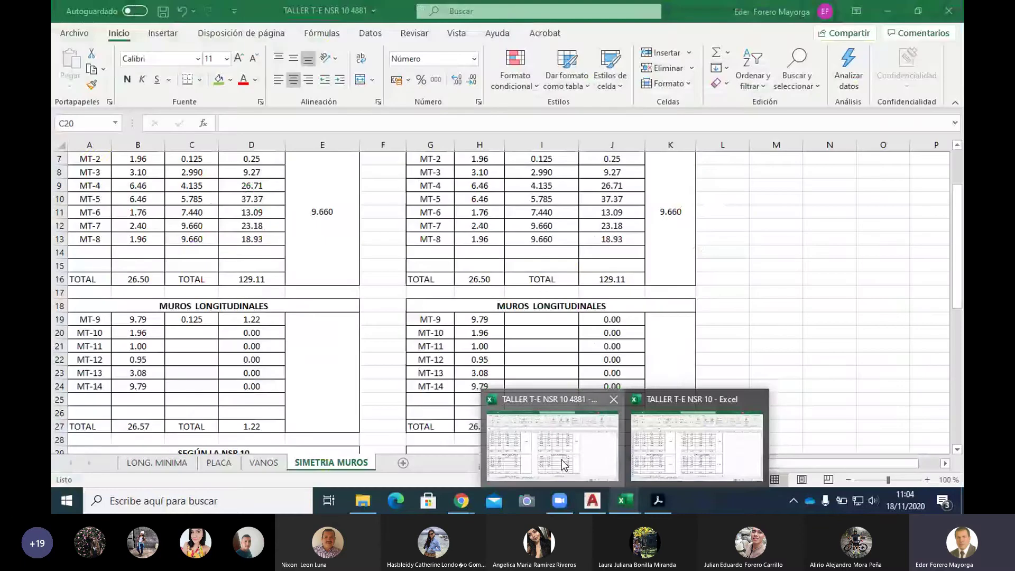
left_click(562, 459)
type("1.125")
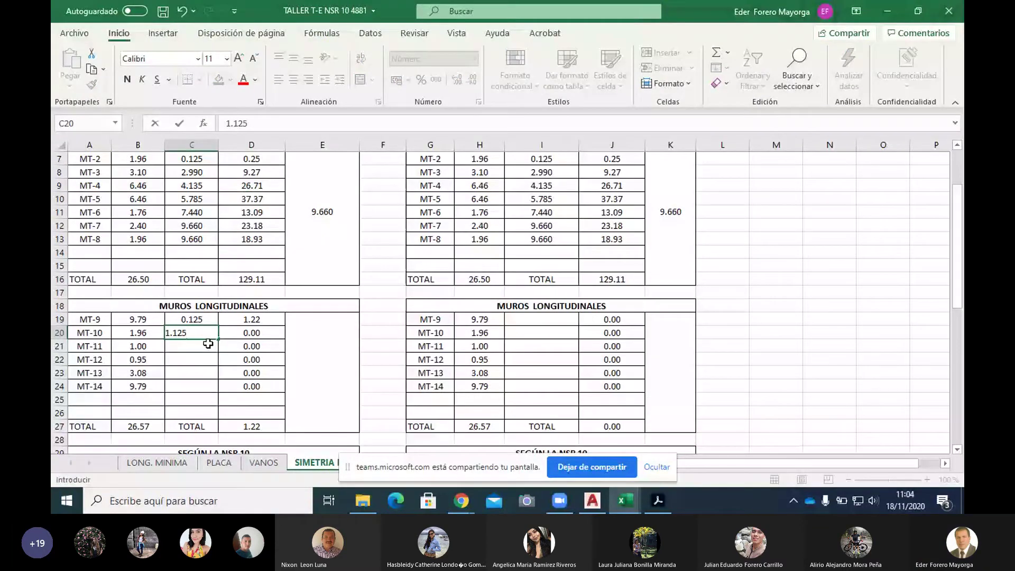
key("Return")
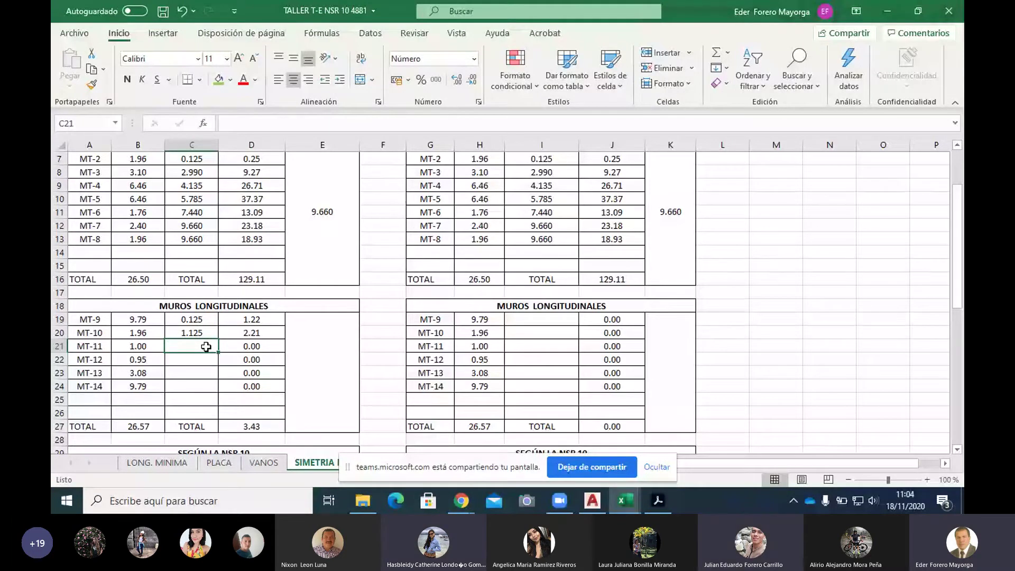
Correct the first-floor reference distance of wall MT-9 to 0.075.
mouse_move(593, 501)
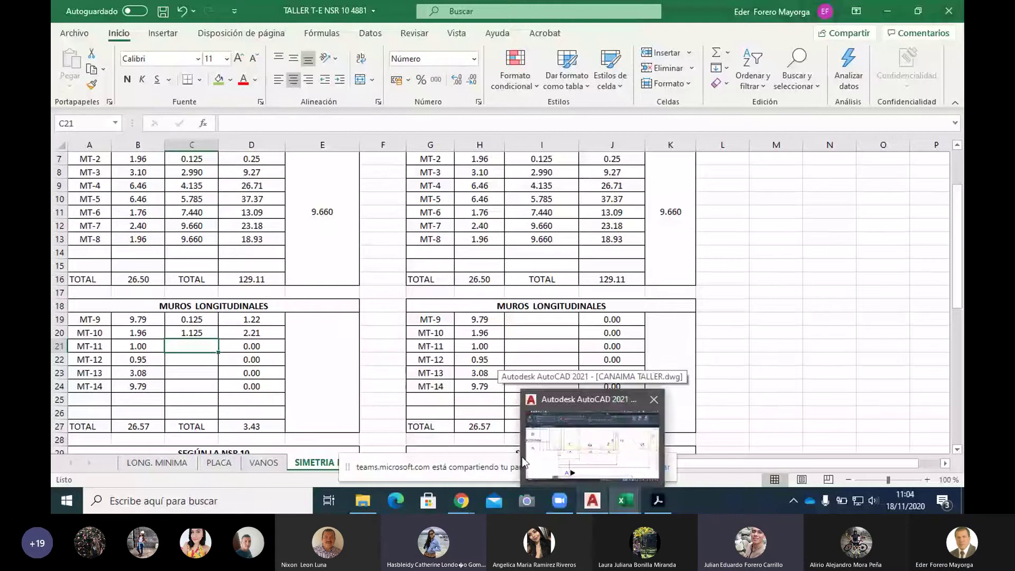
left_click(198, 319)
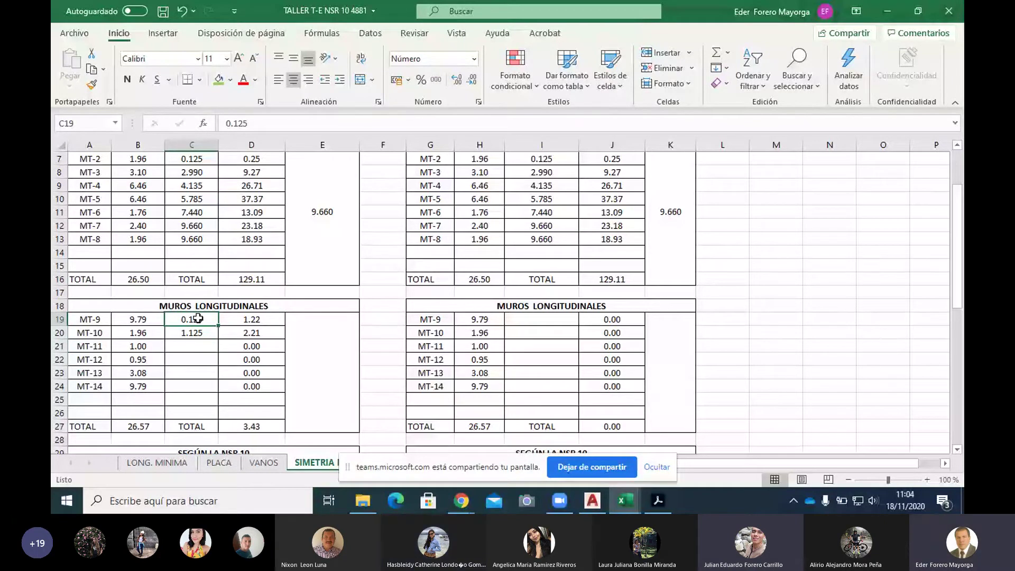
type("0.075")
key("Return")
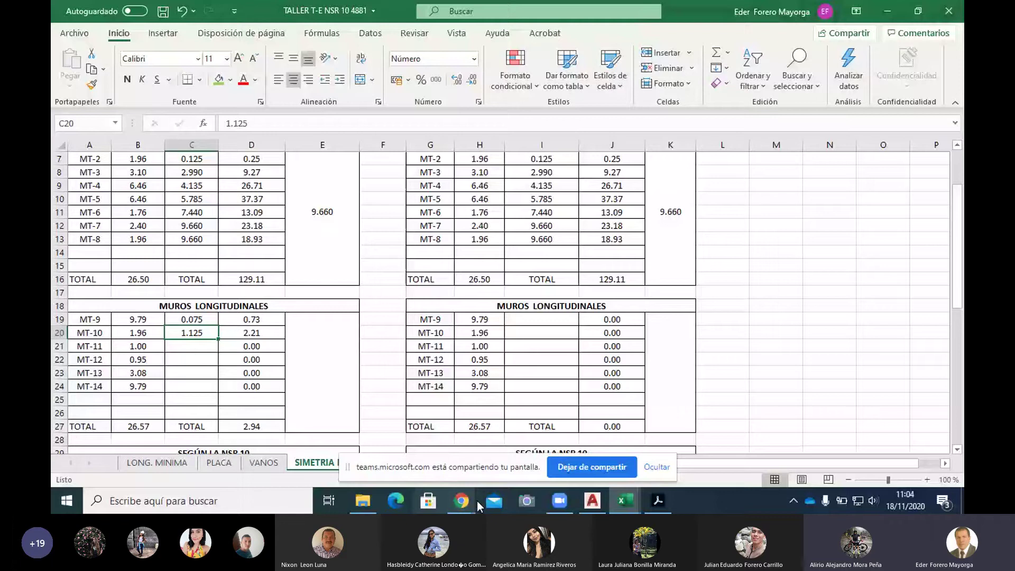
Switch to the AutoCAD plan and examine walls 11, 12 and 13 along axis 5 and their horizontal dimension from the reference point.
mouse_move(592, 500)
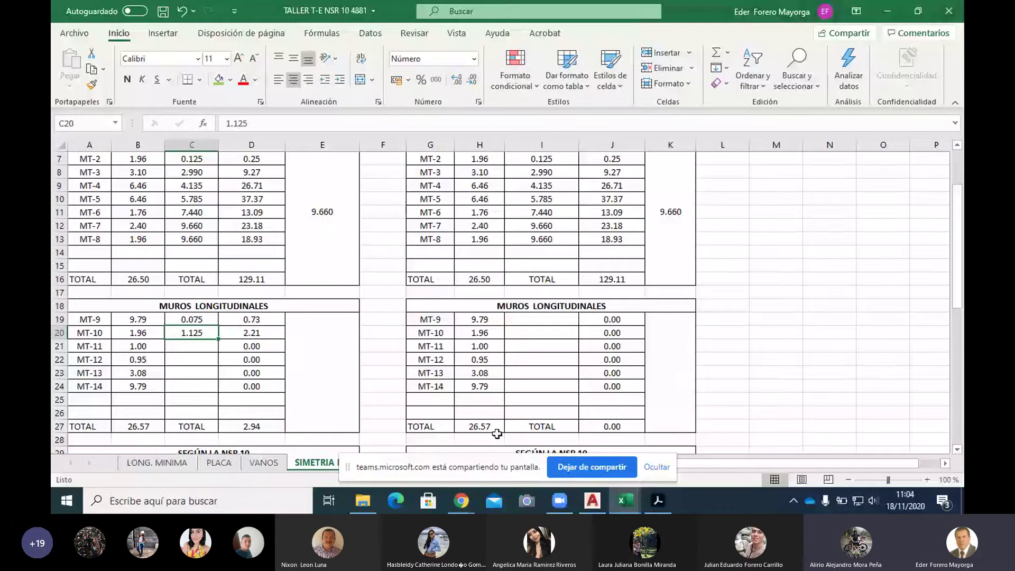
left_click(597, 502)
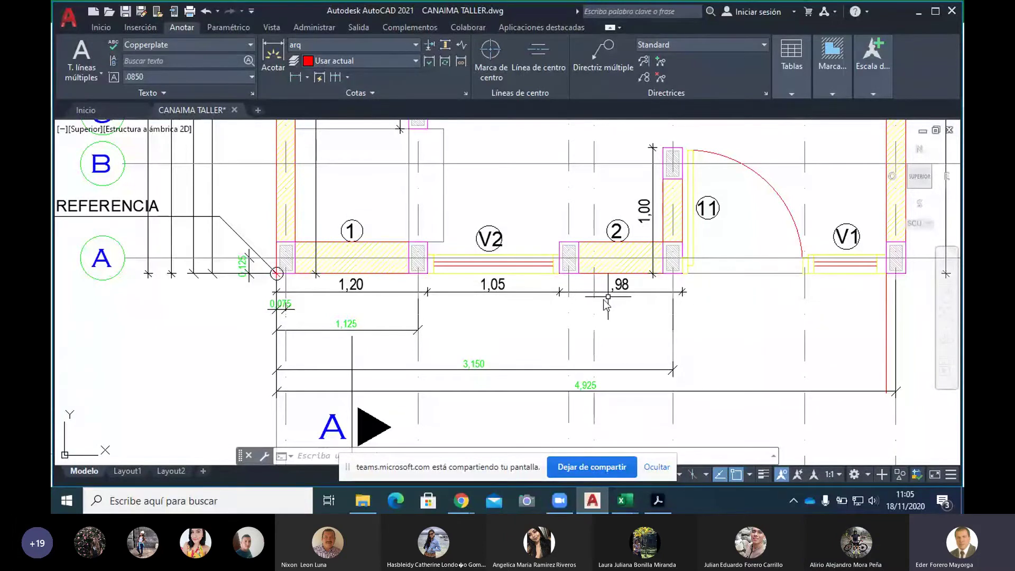
scroll(590, 312, "down", 4)
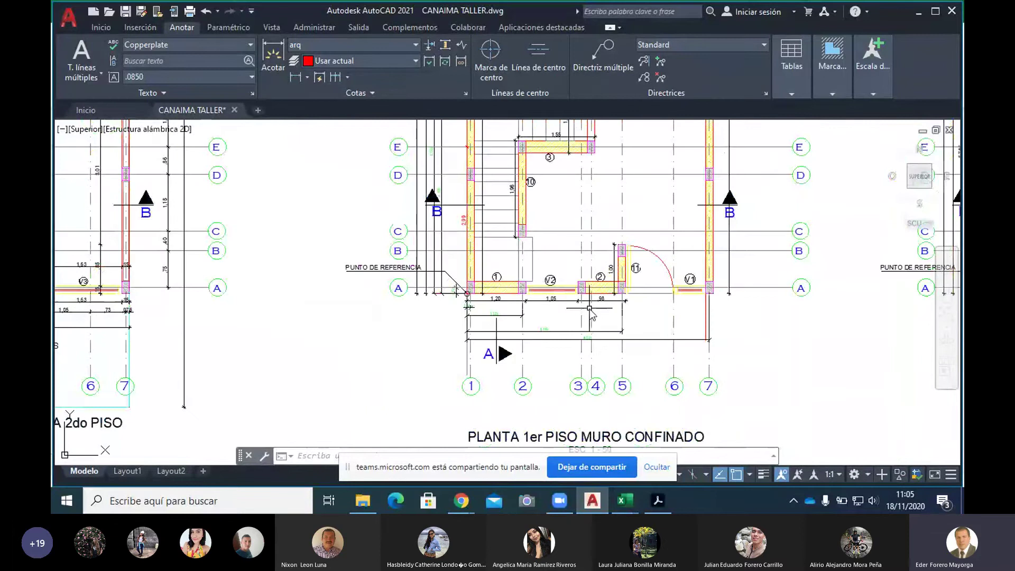
scroll(590, 312, "down", 3)
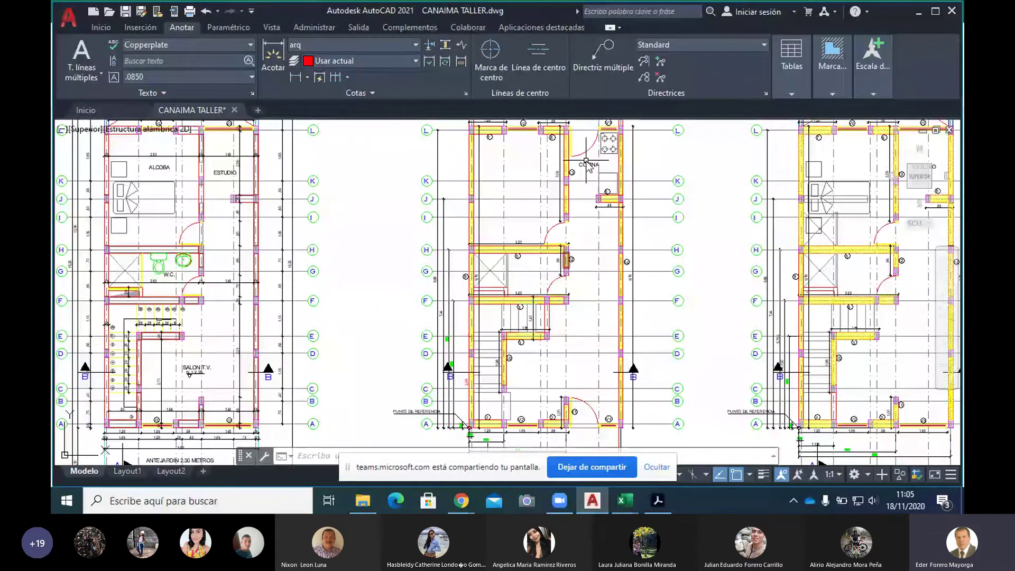
scroll(586, 161, "up", 4)
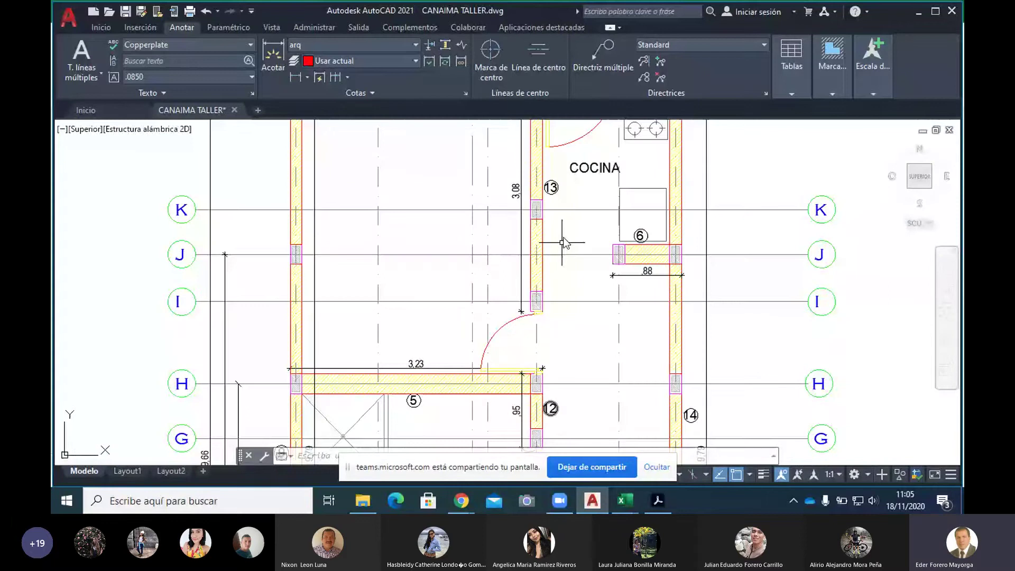
scroll(563, 243, "down", 4)
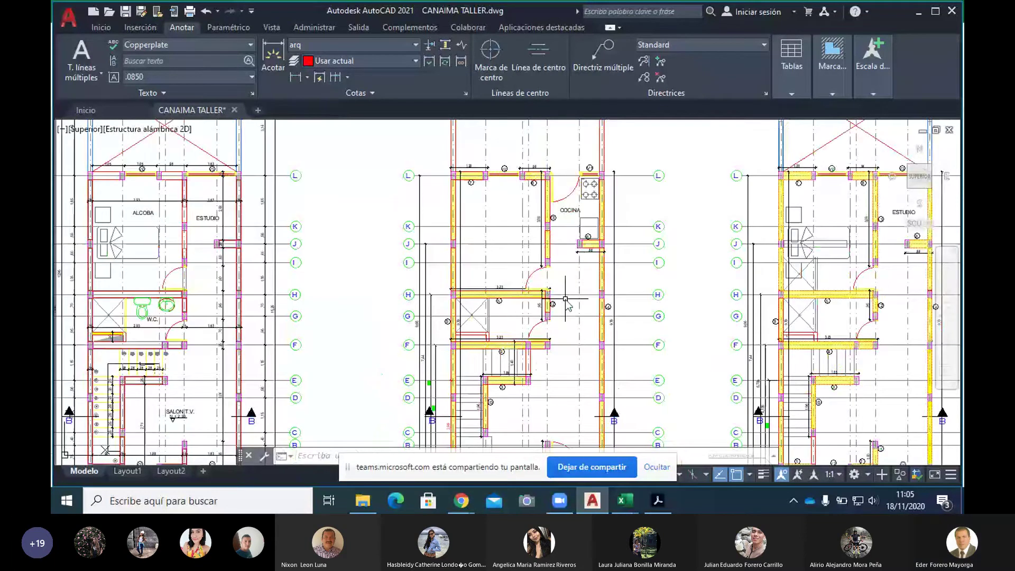
left_click_drag(566, 299, 543, 248)
left_click_drag(533, 170, 568, 199)
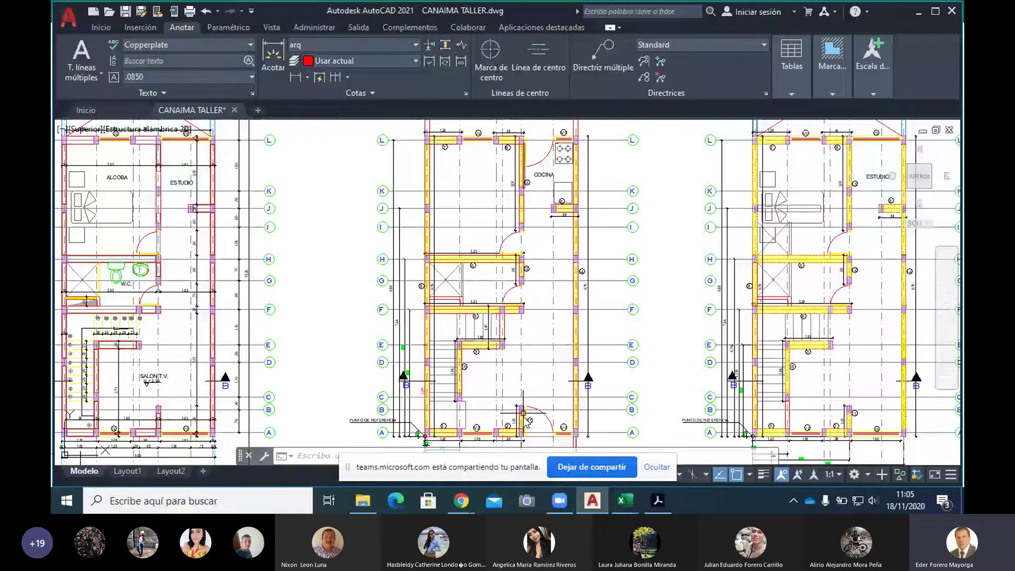
scroll(505, 133, "up", 5)
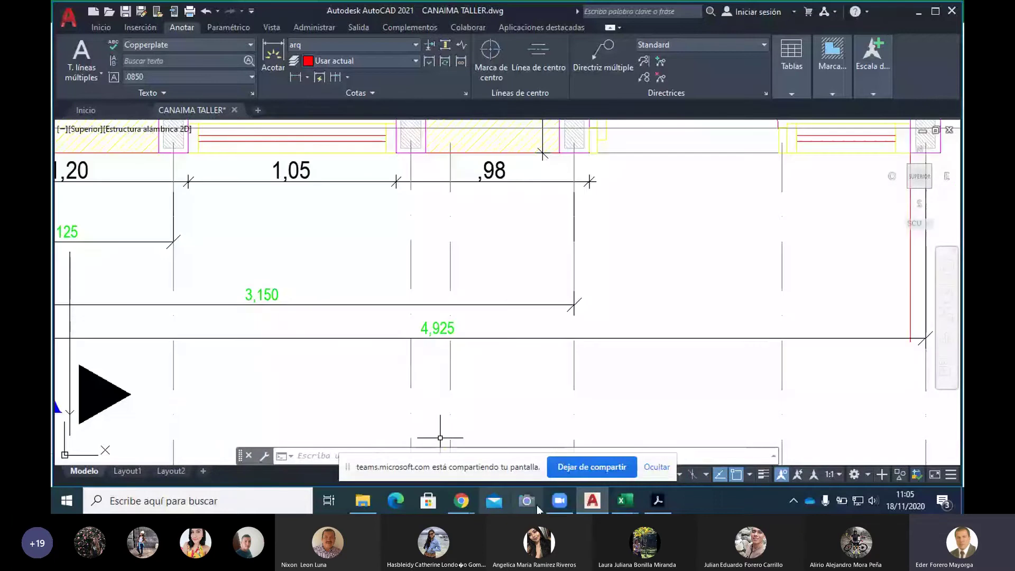
Switch to the TALLER T-E NSR 10 4881 workbook and enter 3.15 as the first-floor reference distance of walls MT-11, MT-12 and MT-13.
left_click(624, 499)
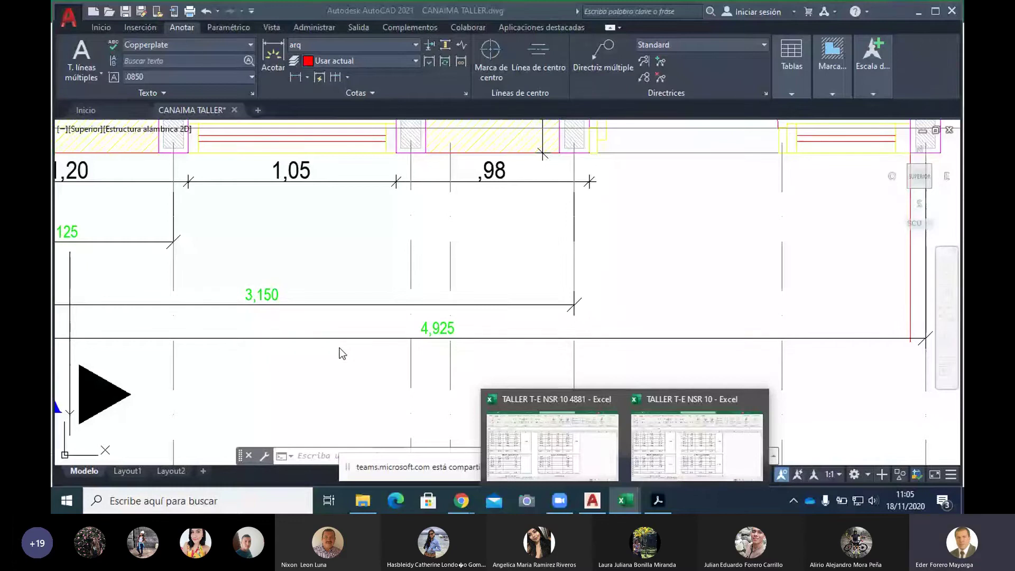
scroll(340, 348, "down", 1)
left_click(559, 436)
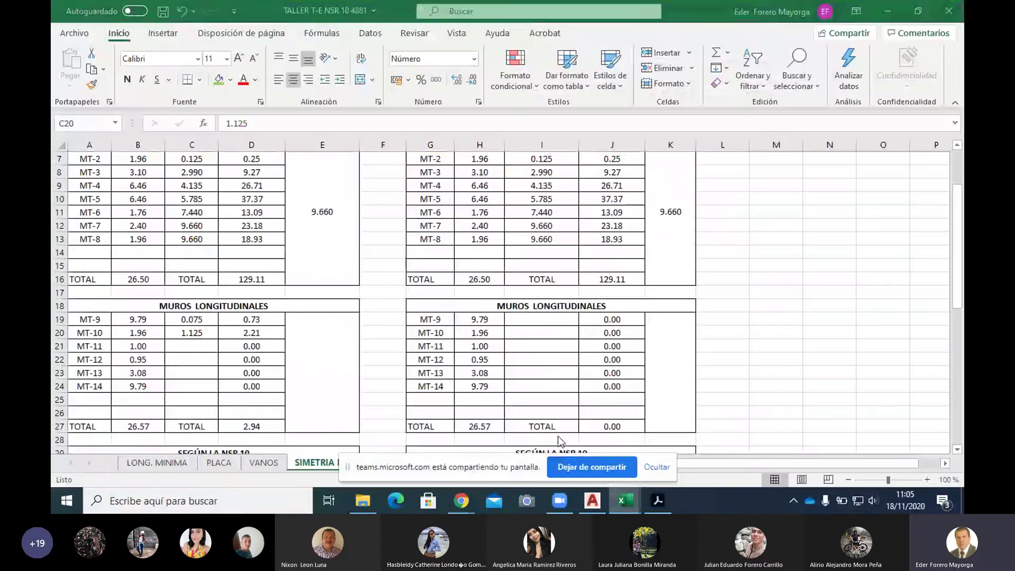
left_click(191, 347)
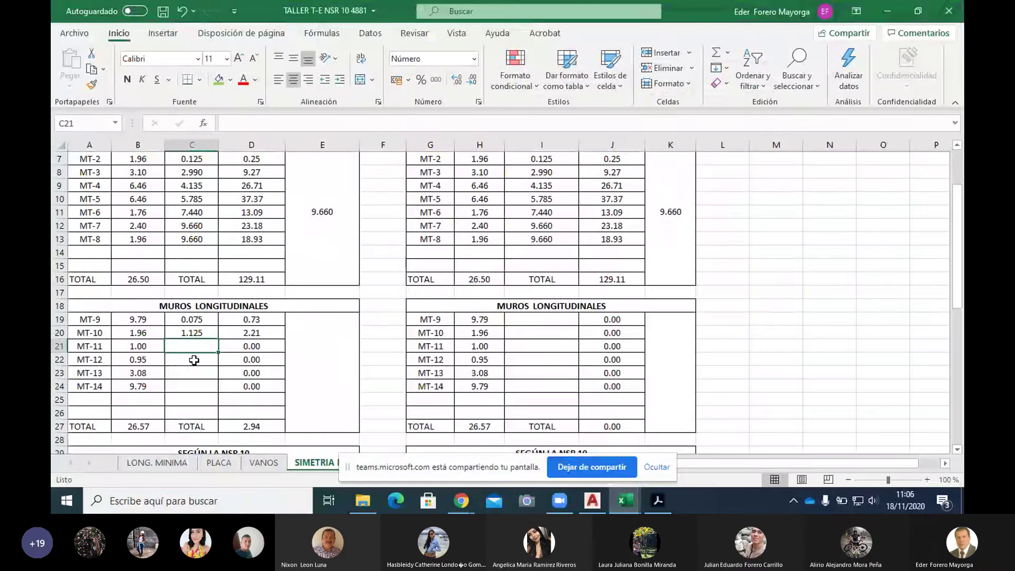
type("3.1")
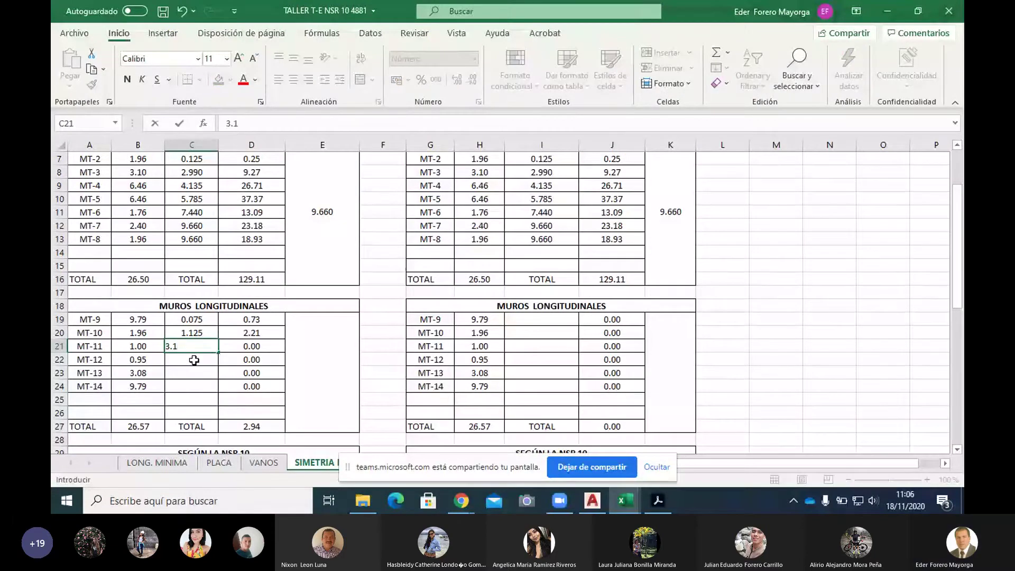
type("5")
key("Return")
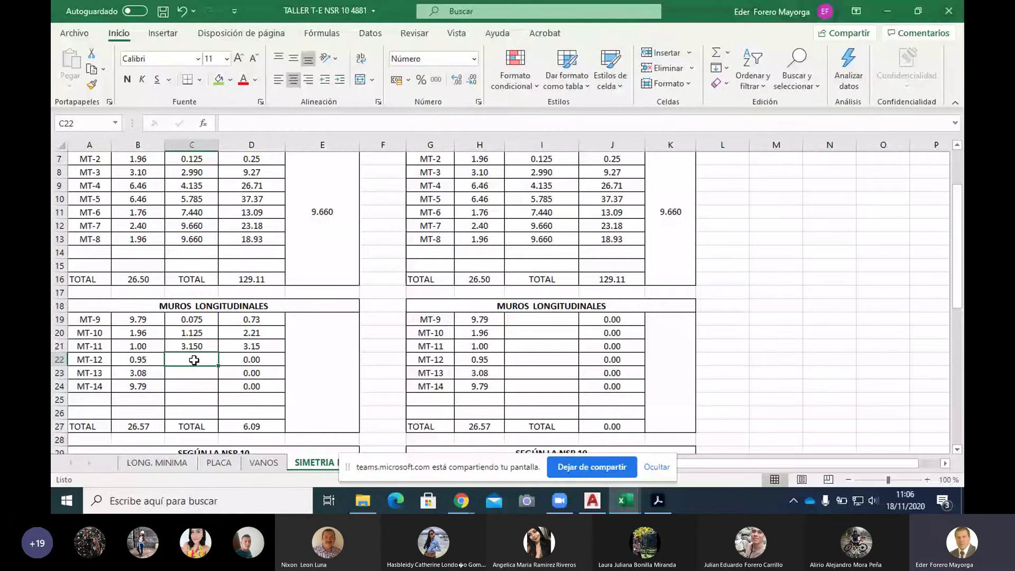
type("3.15")
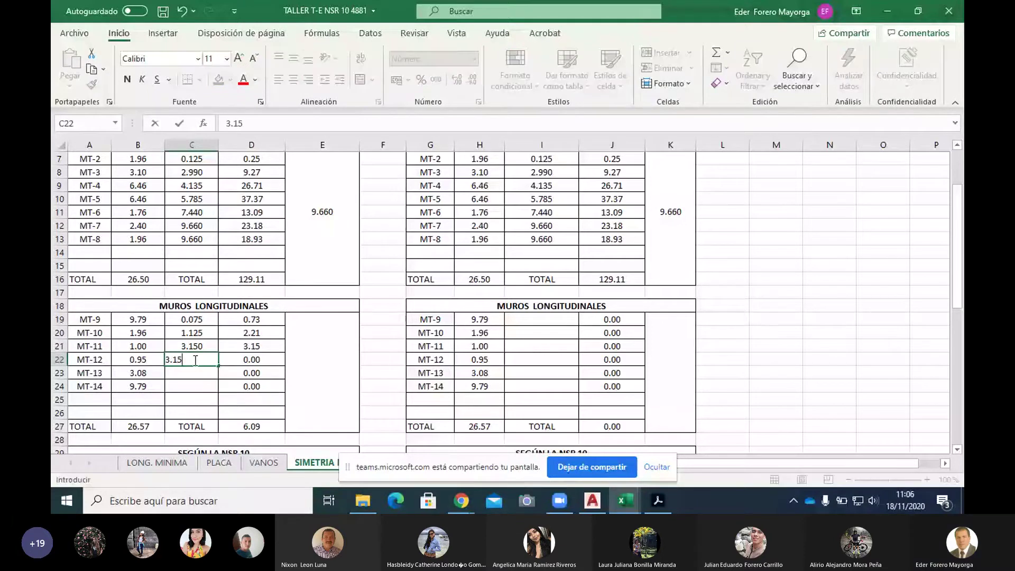
key("Return")
type("3")
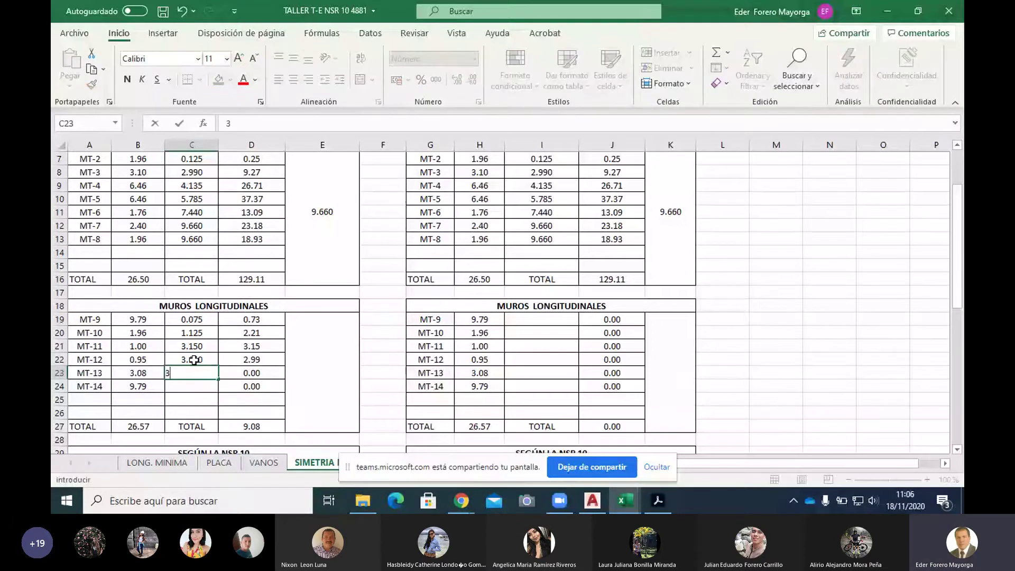
type(".15")
key("Return")
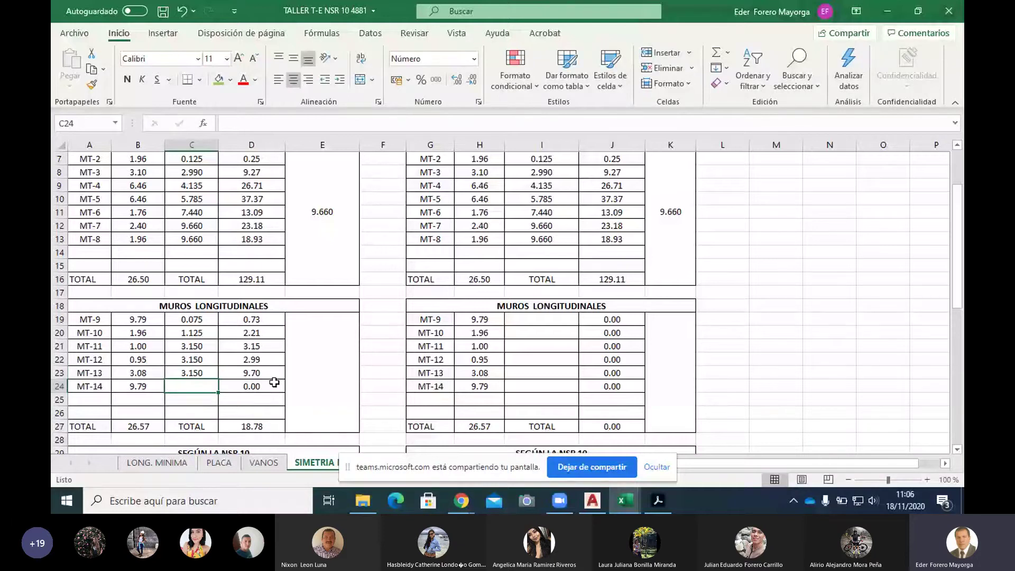
Check the axis 7 dimension in the AutoCAD plan and enter 4.925 in Excel as the first-floor reference distance of wall MT-14.
left_click(593, 501)
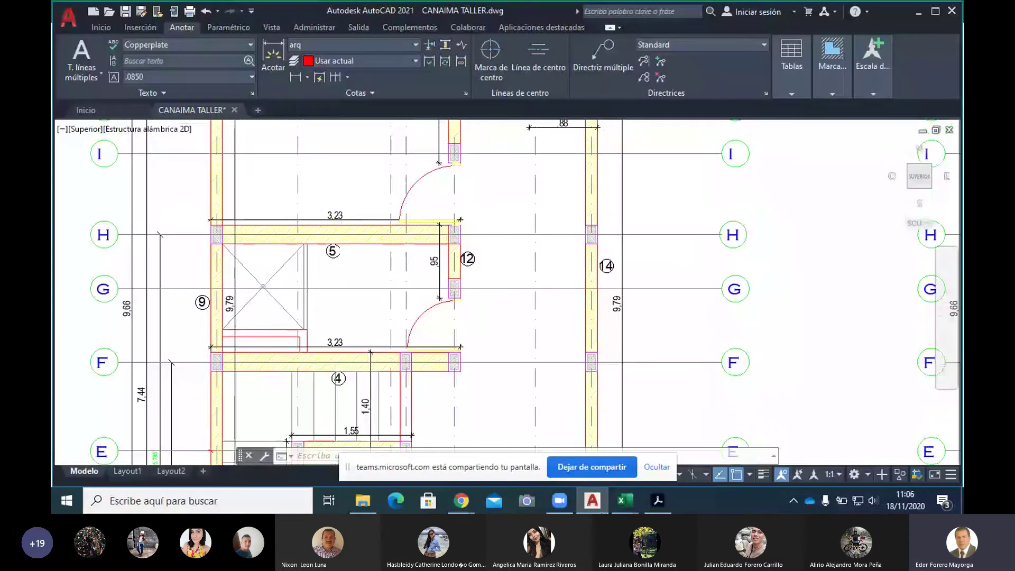
left_click_drag(601, 455, 620, 169)
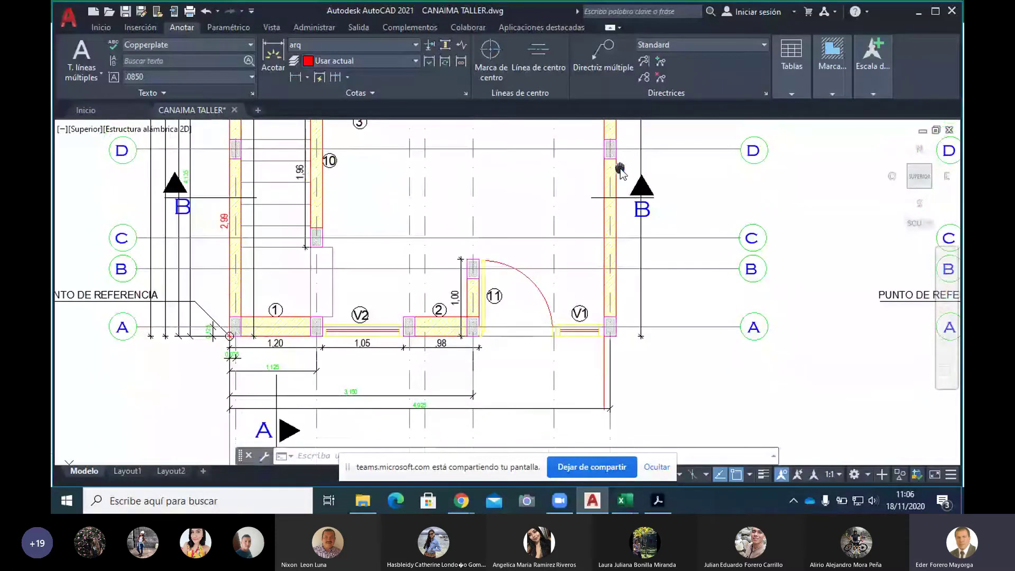
scroll(628, 374, "up", 4)
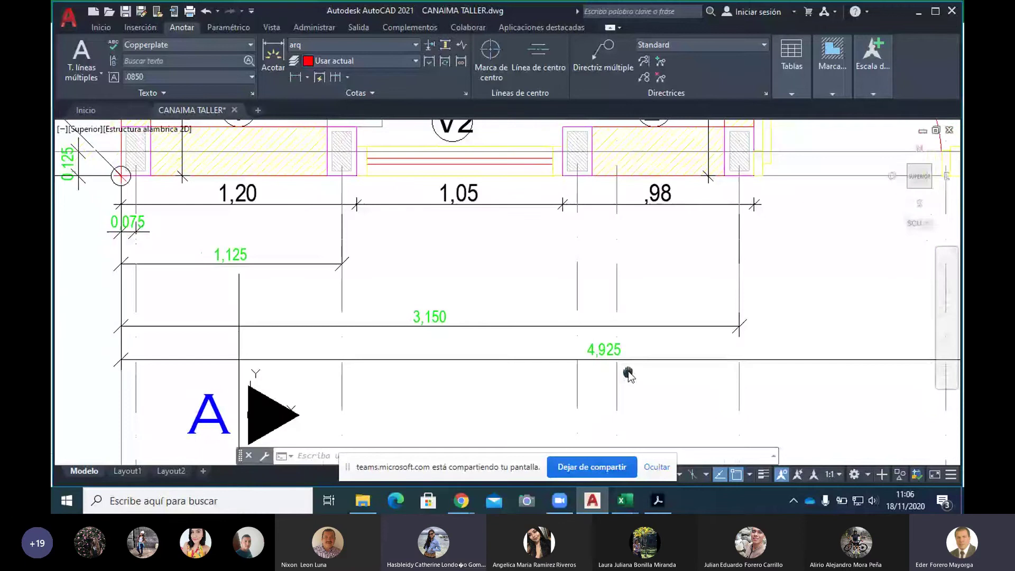
left_click_drag(628, 374, 504, 376)
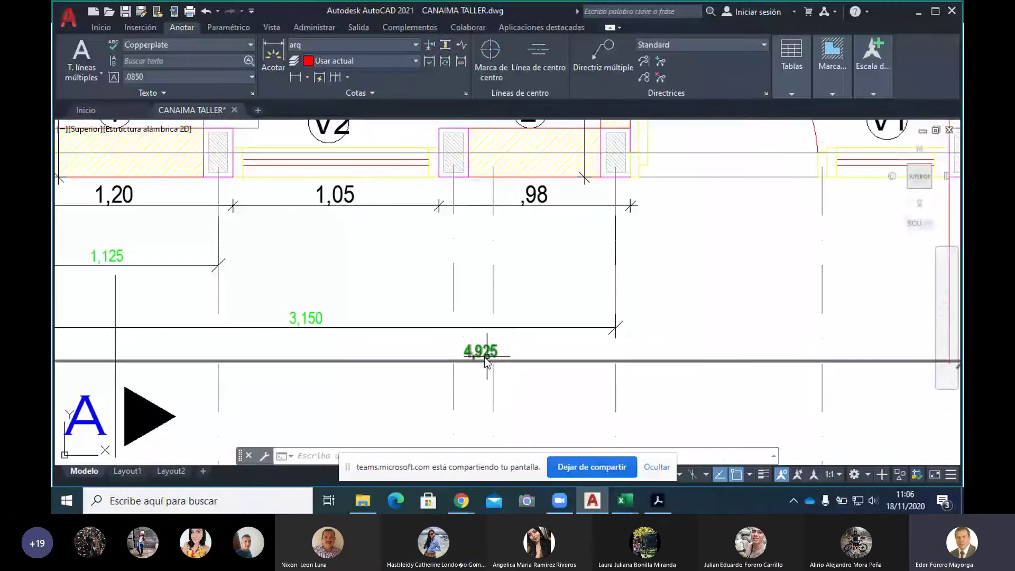
scroll(505, 359, "down", 2)
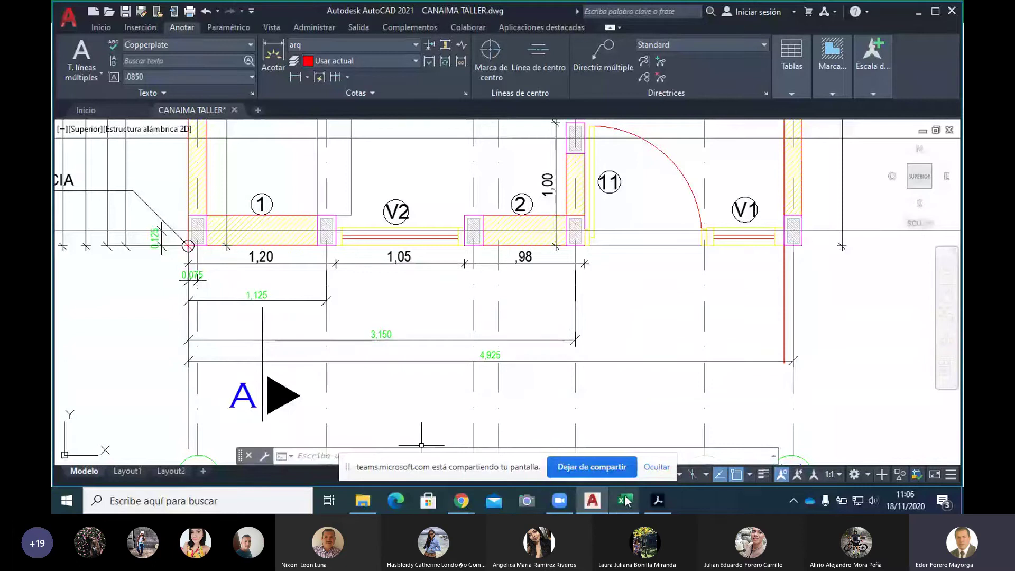
mouse_move(626, 497)
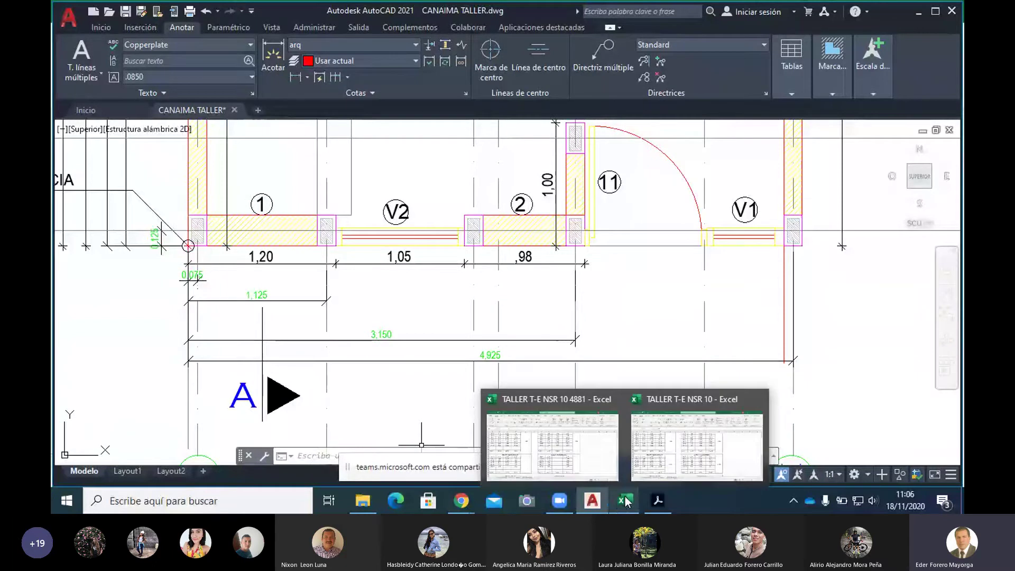
left_click(536, 450)
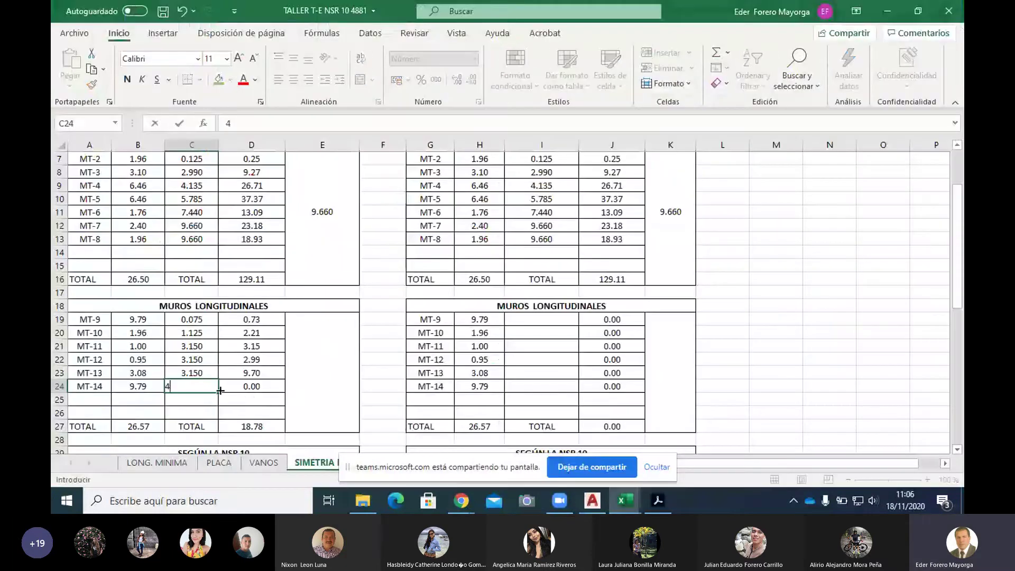
type("4.9")
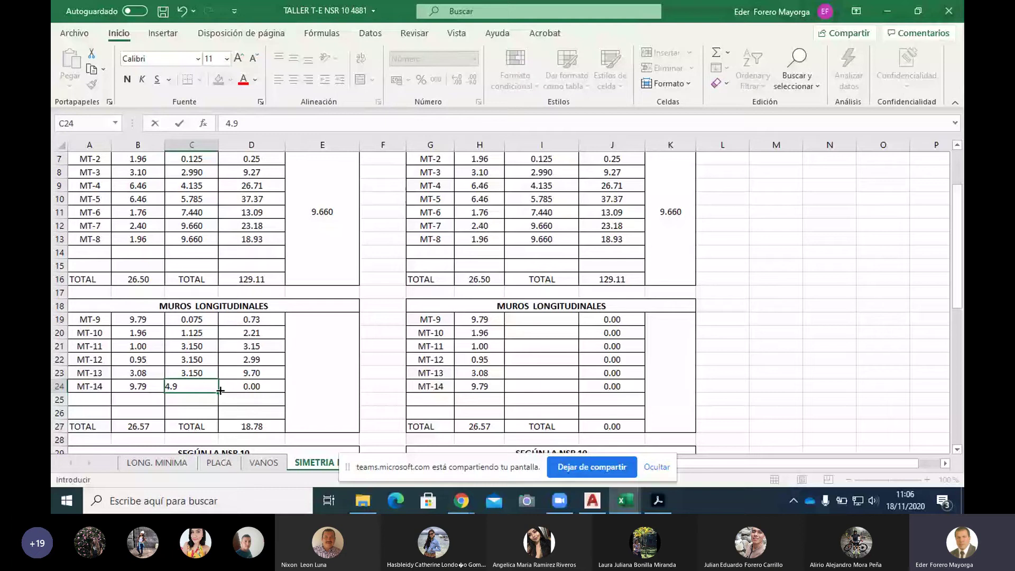
type("25")
key("Return")
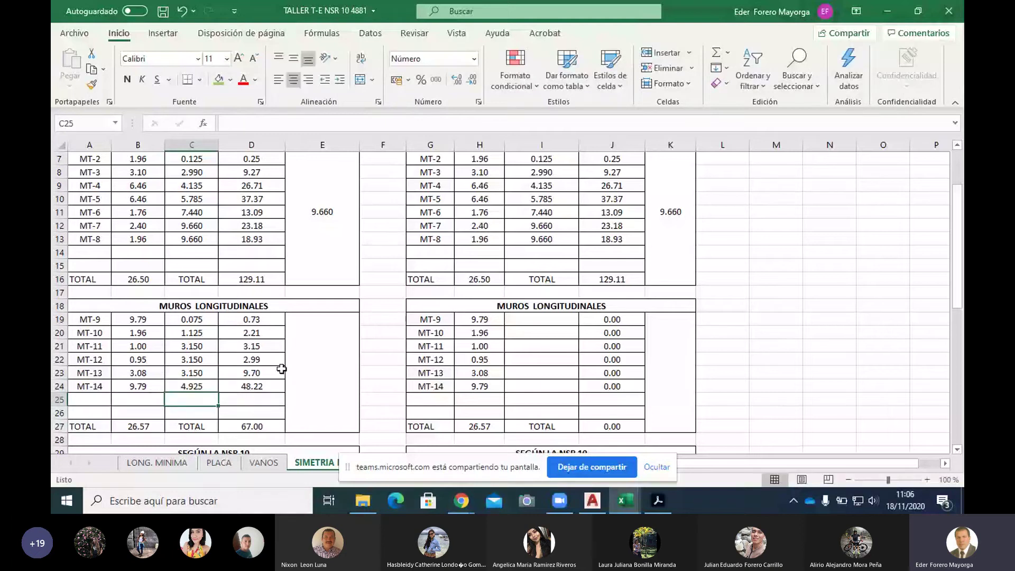
Enter 4.925 in the merged cell E19 beside the first-floor longitudinal walls table.
left_click(312, 352)
type("4")
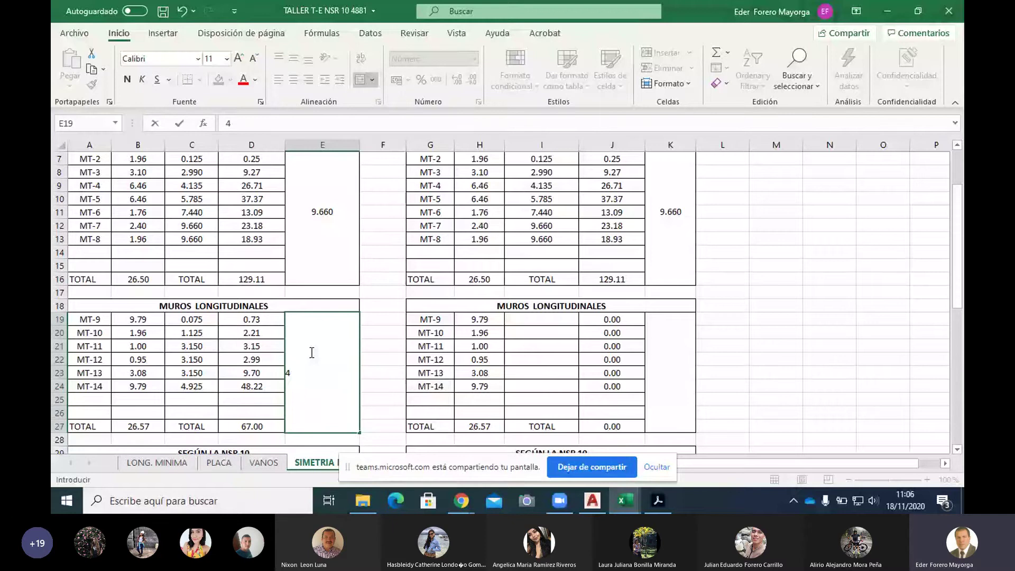
type(".925")
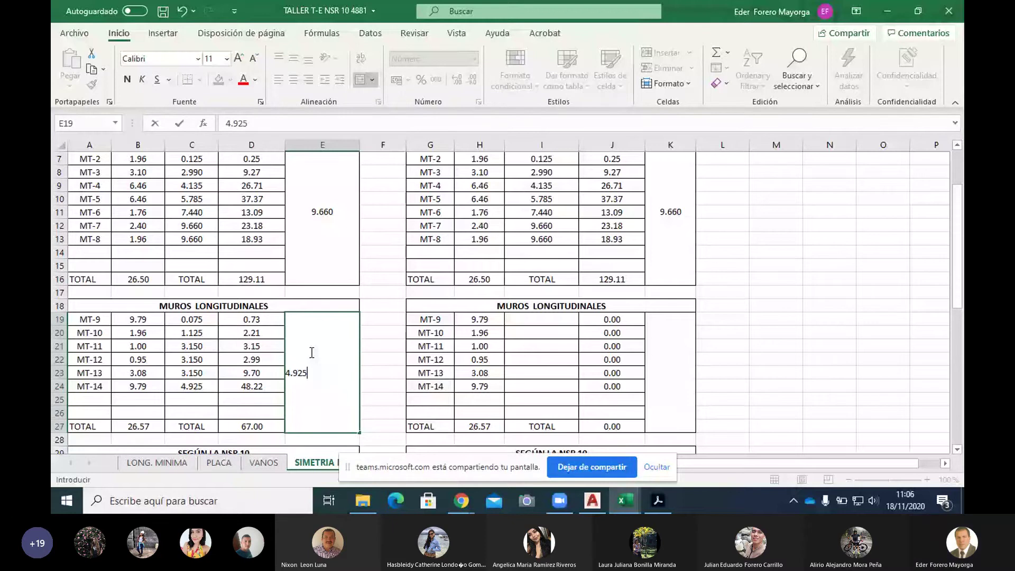
key("Return")
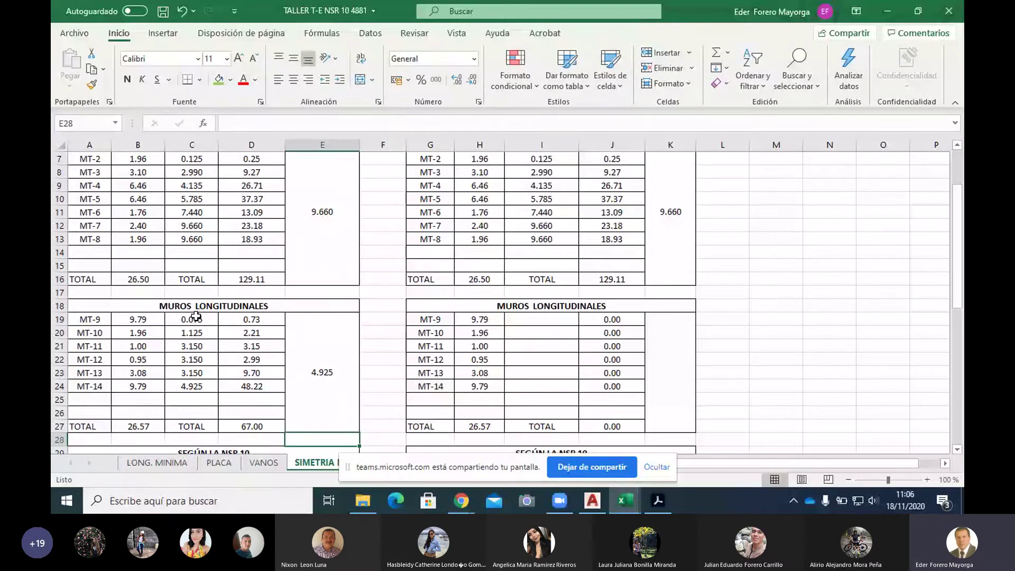
Copy the first-floor reference distances of walls MT-9 to MT-14 into the second-floor longitudinal walls table, starting at I19.
left_click_drag(196, 316, 197, 384)
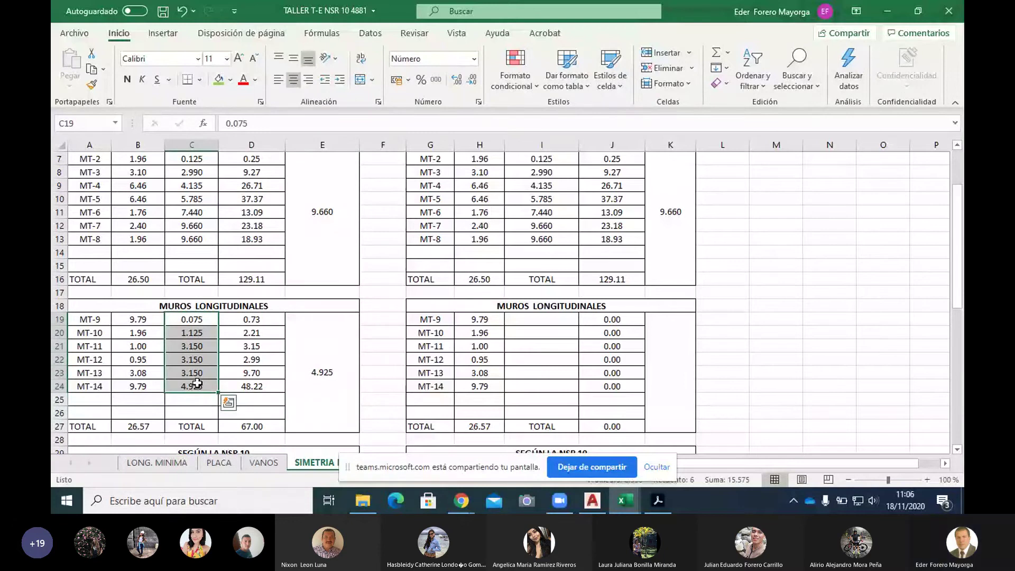
key("ctrl+c")
left_click(533, 318)
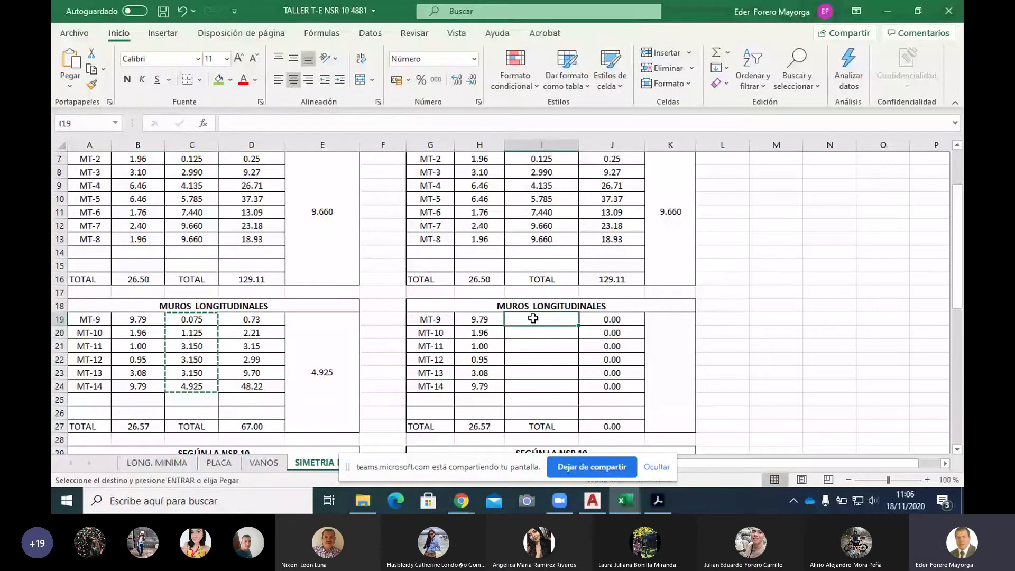
key("ctrl+v")
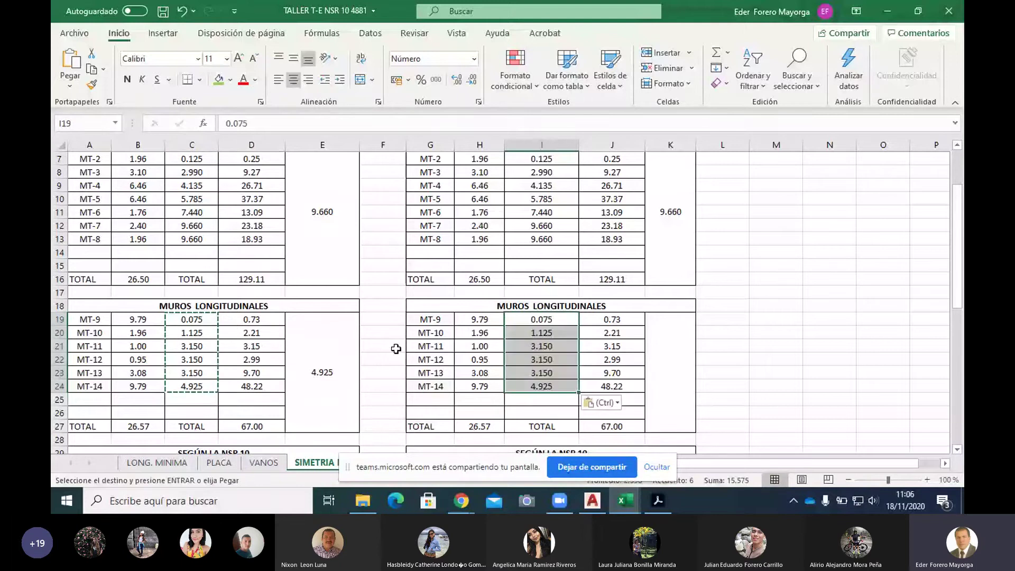
Copy the 4.925 value from the first-floor longitudinal table's merged cell to the matching second-floor merged cell K19.
left_click(325, 373)
key("ctrl+c")
left_click(665, 365)
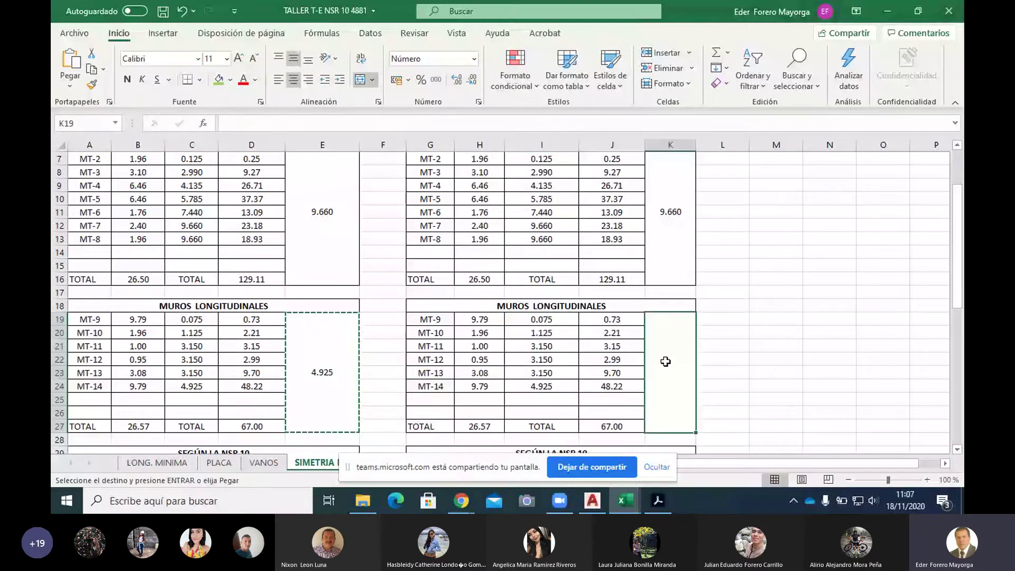
key("ctrl+v")
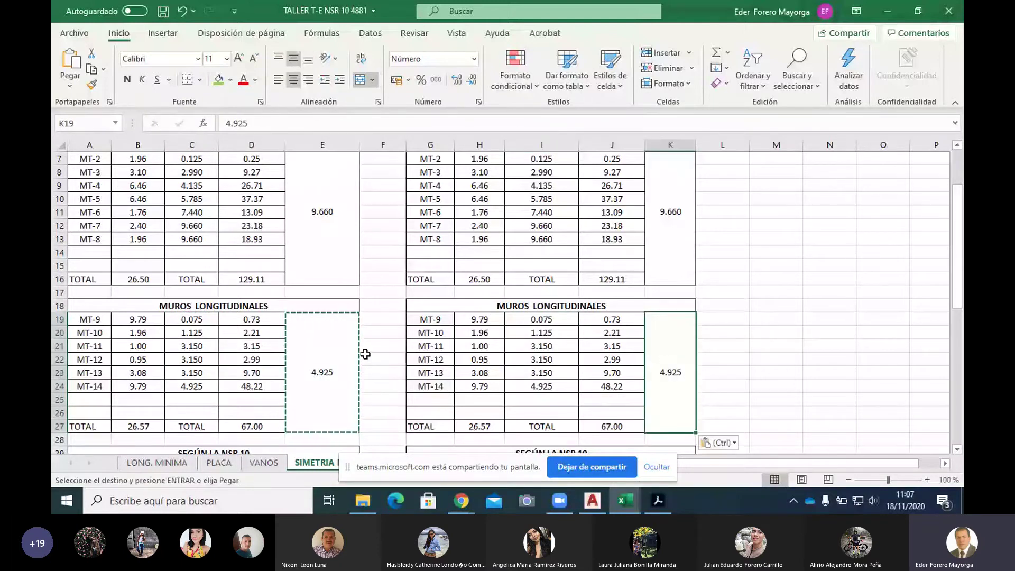
key("Escape")
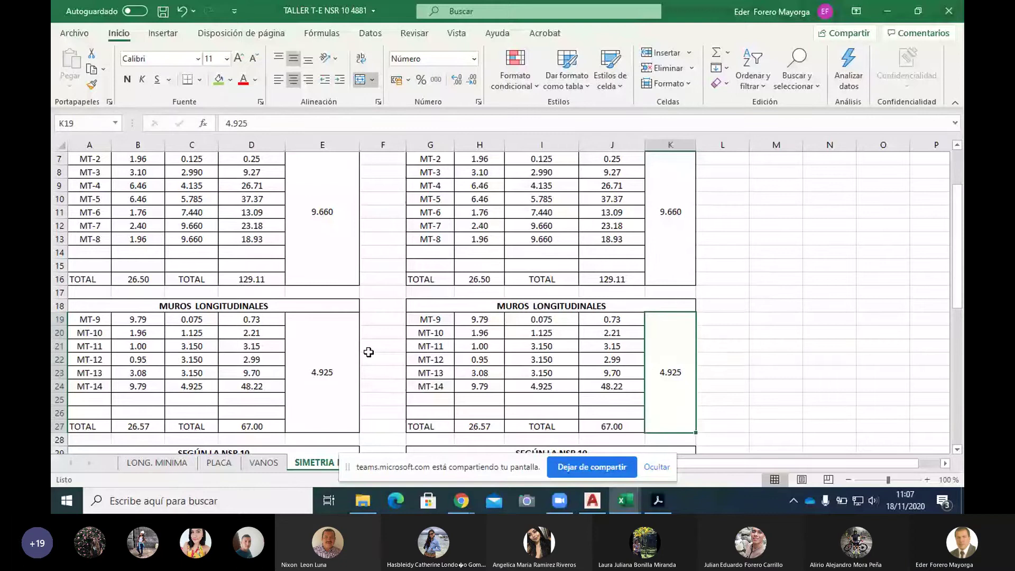
scroll(368, 352, "down", 2)
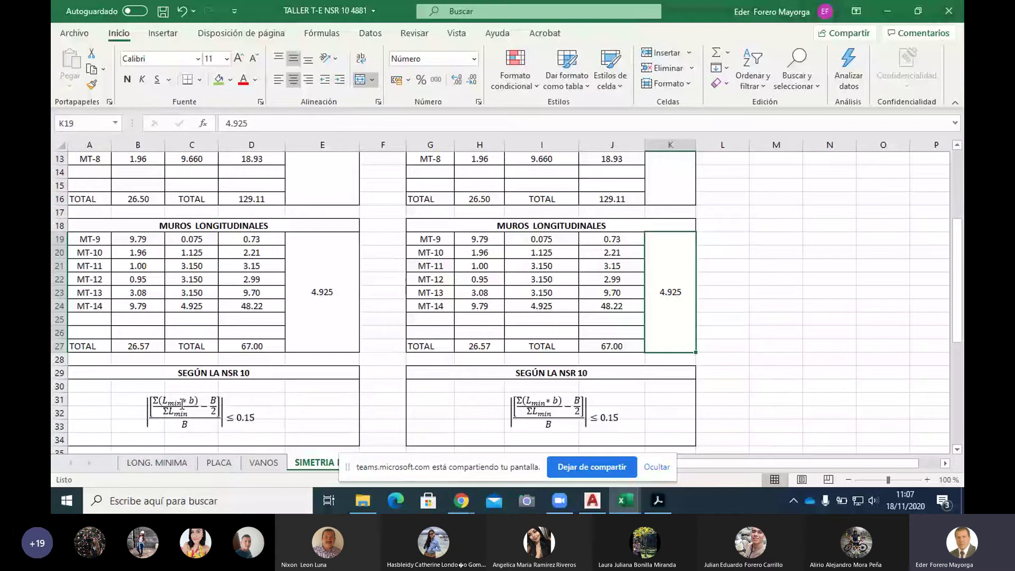
Fill the first-floor transversal walls' totals with colour: light green for D16 and yellow for B16.
left_click(250, 201)
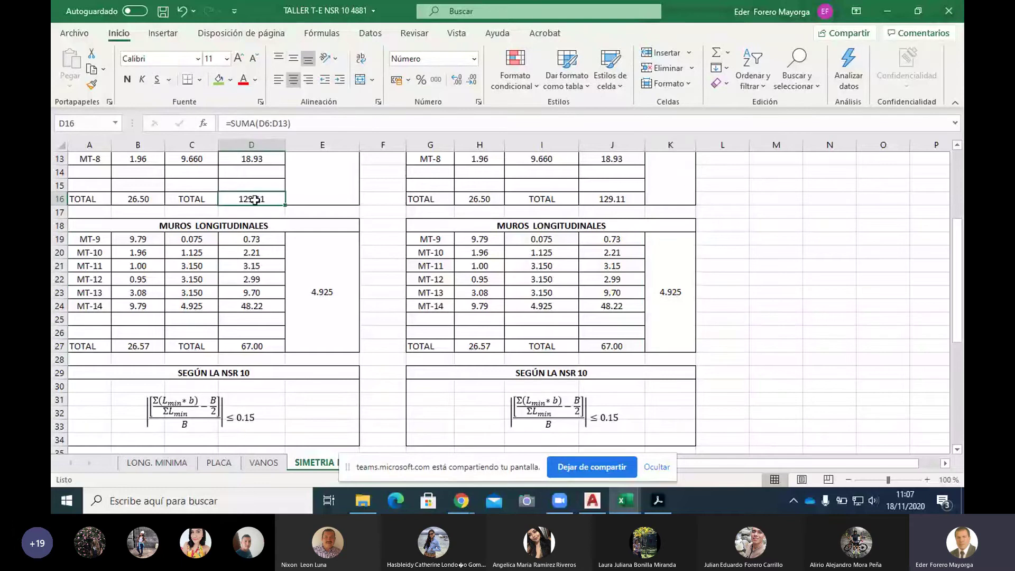
left_click(219, 81)
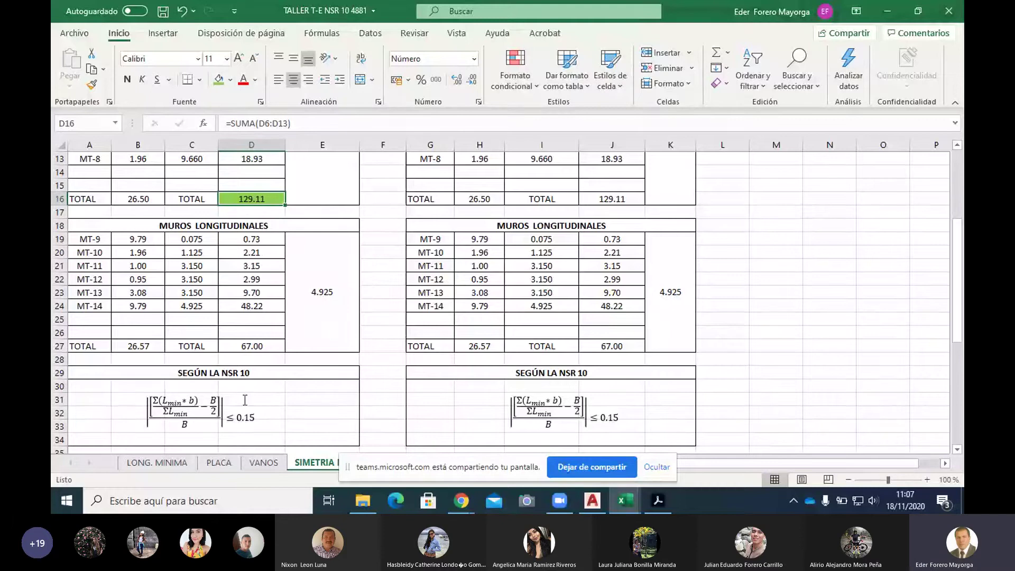
left_click(138, 200)
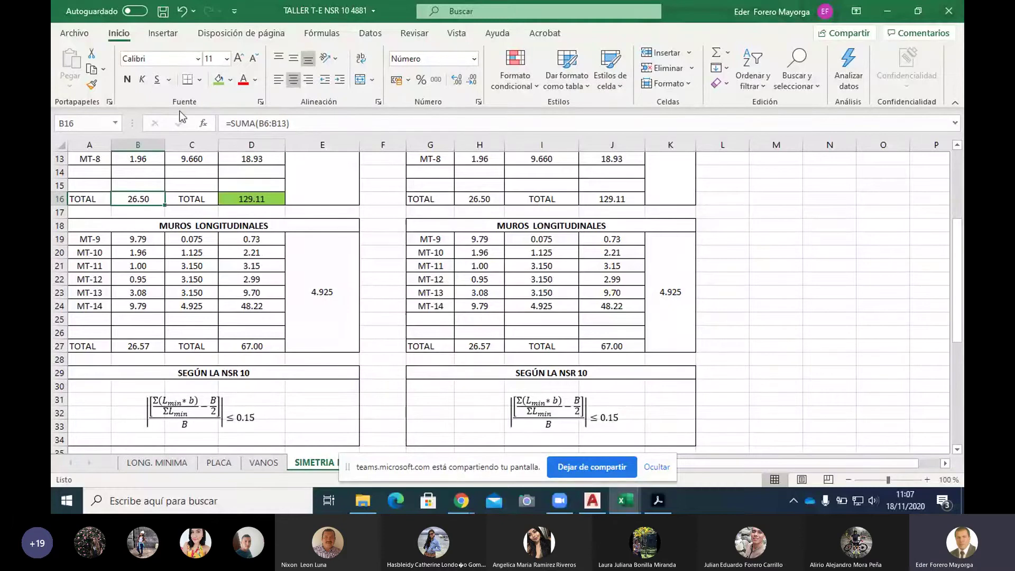
left_click(231, 80)
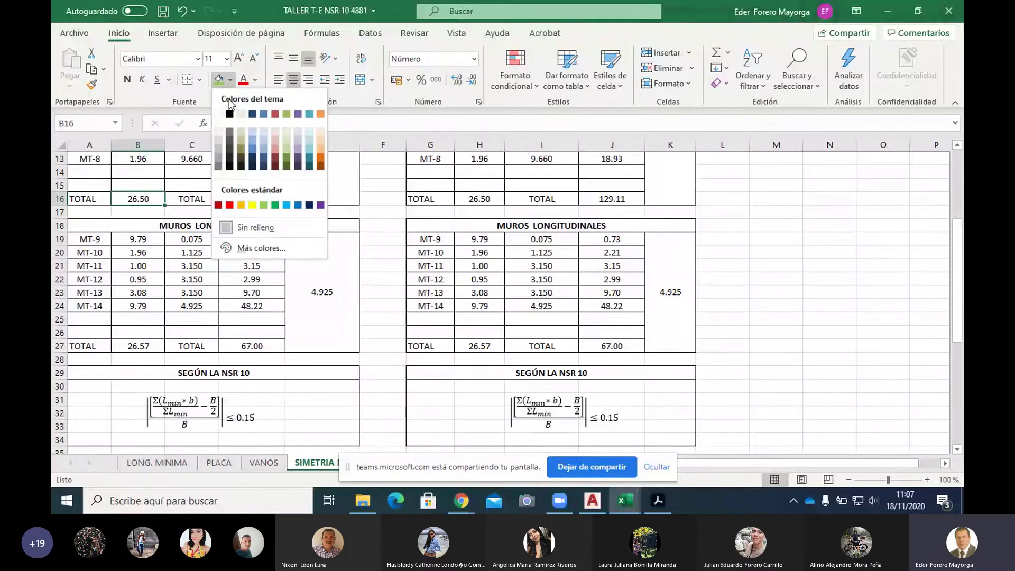
left_click(252, 201)
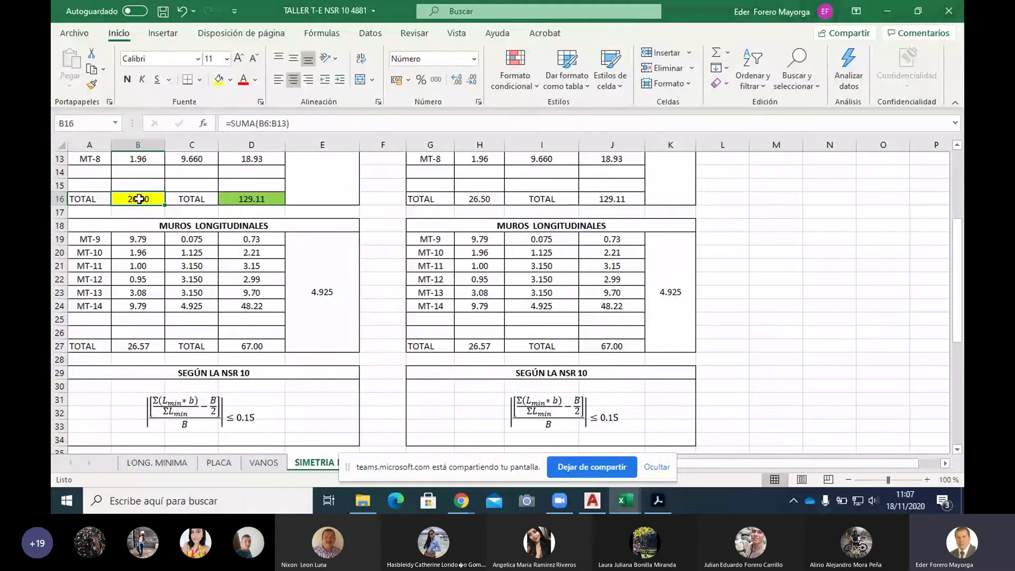
Fill the merged side-length cell E6 of the first-floor transversal walls table with light blue.
left_click(320, 186)
left_click(231, 79)
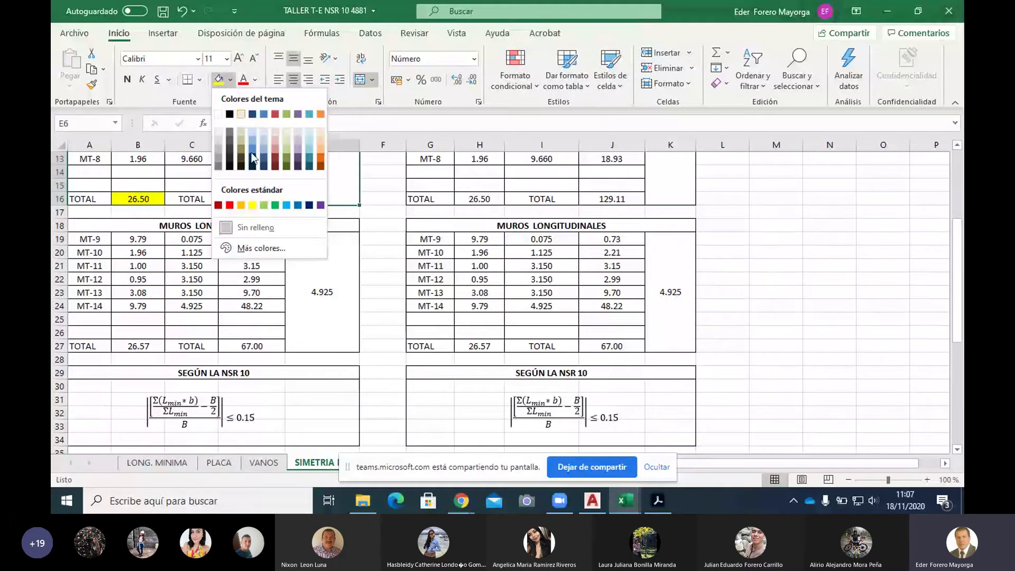
left_click(286, 206)
scroll(339, 239, "up", 4)
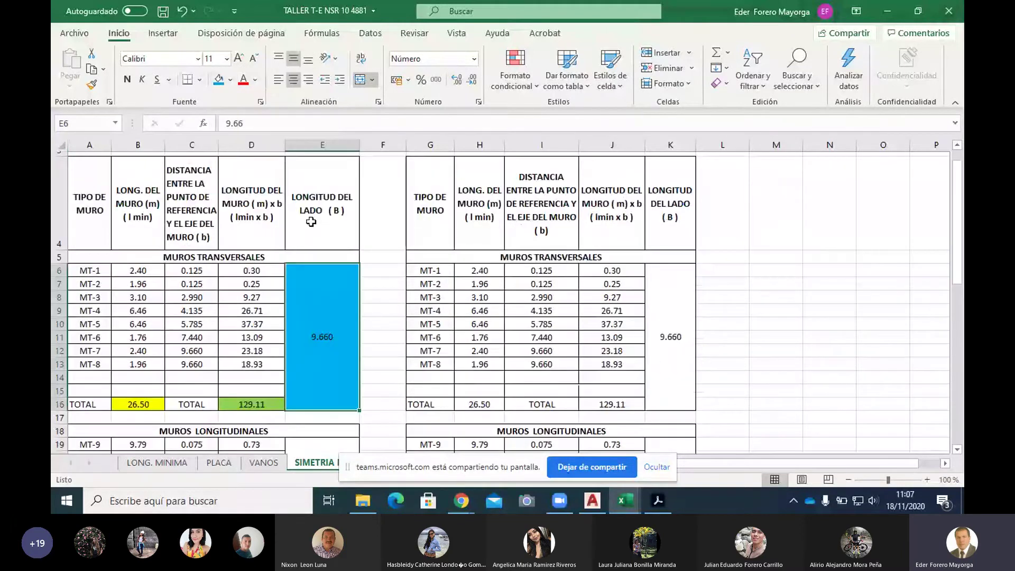
scroll(339, 239, "down", 1)
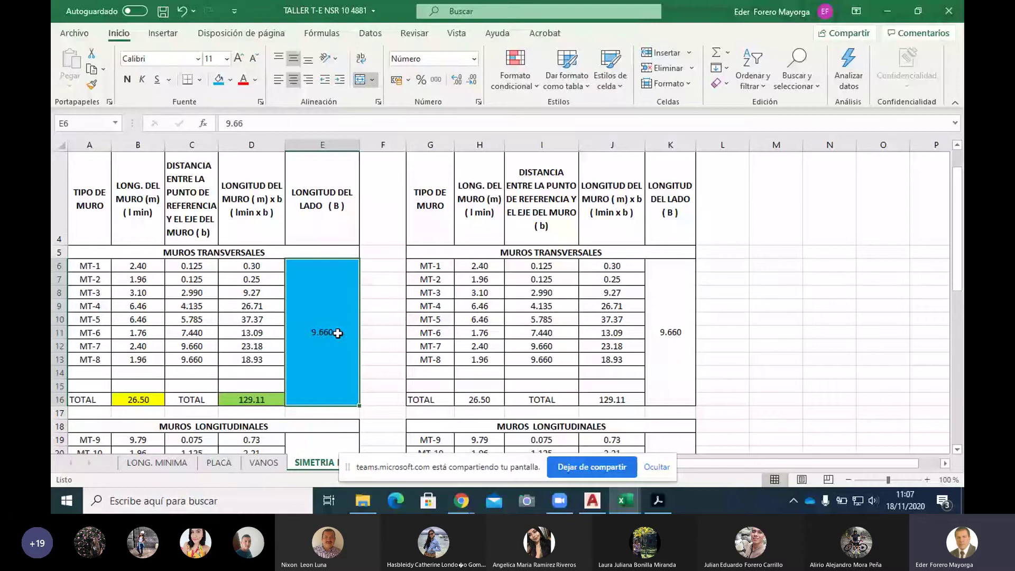
Review the NSR 10 symmetry formula against the check blocks below it, inspecting cells E38 and E37 of the first-floor transversal check.
scroll(337, 333, "down", 3)
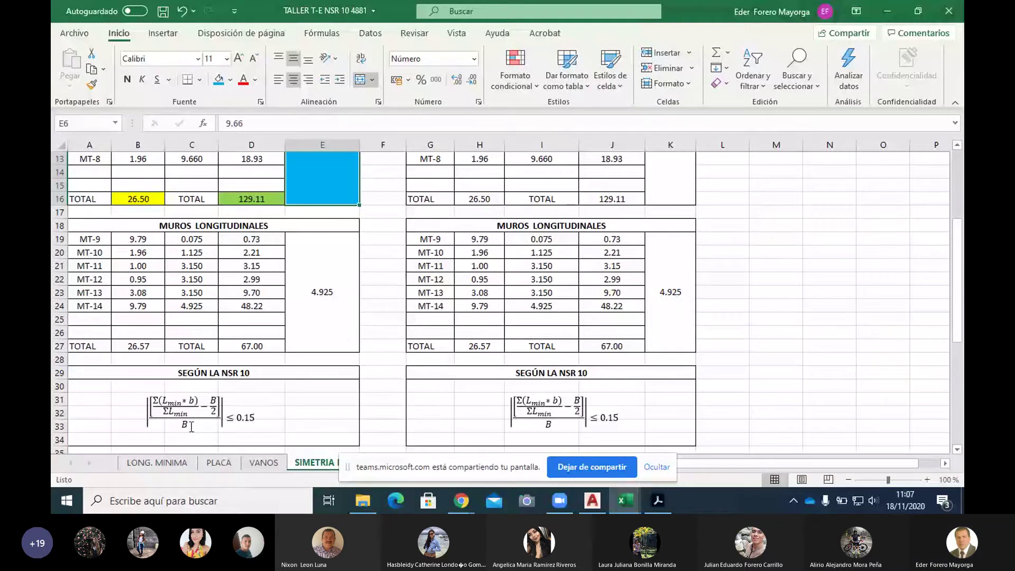
scroll(166, 430, "down", 1)
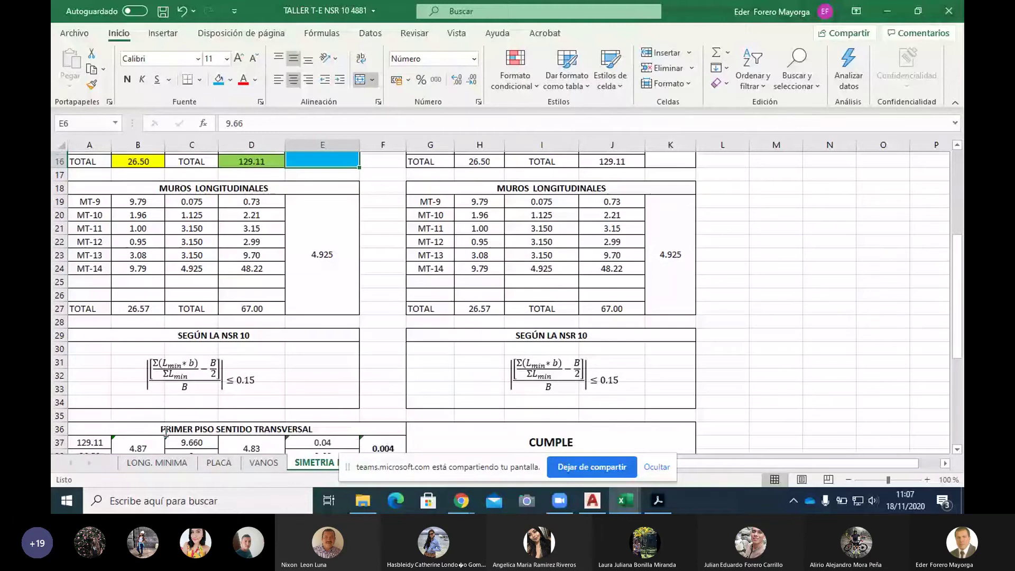
scroll(166, 430, "down", 1)
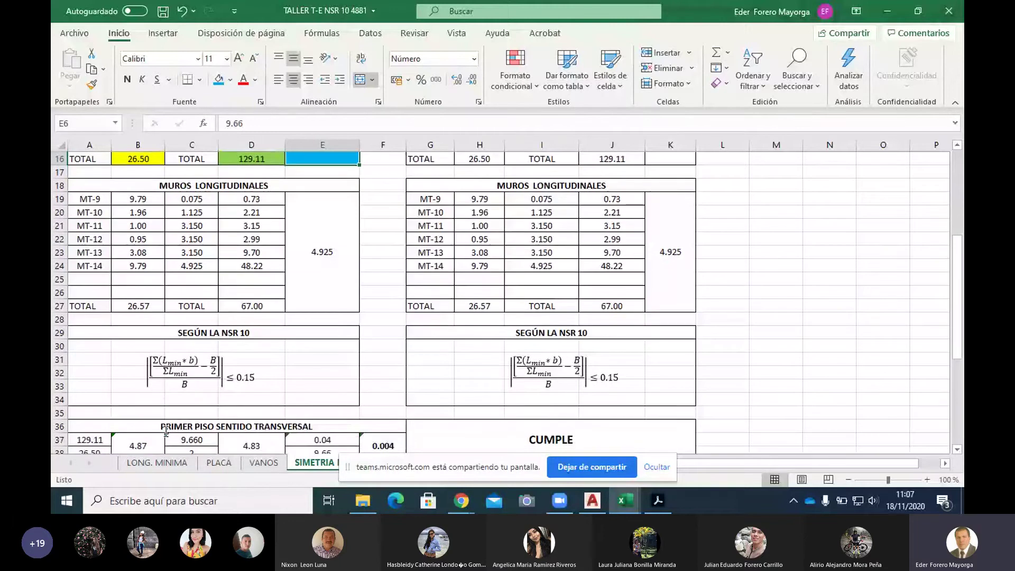
scroll(166, 430, "down", 6)
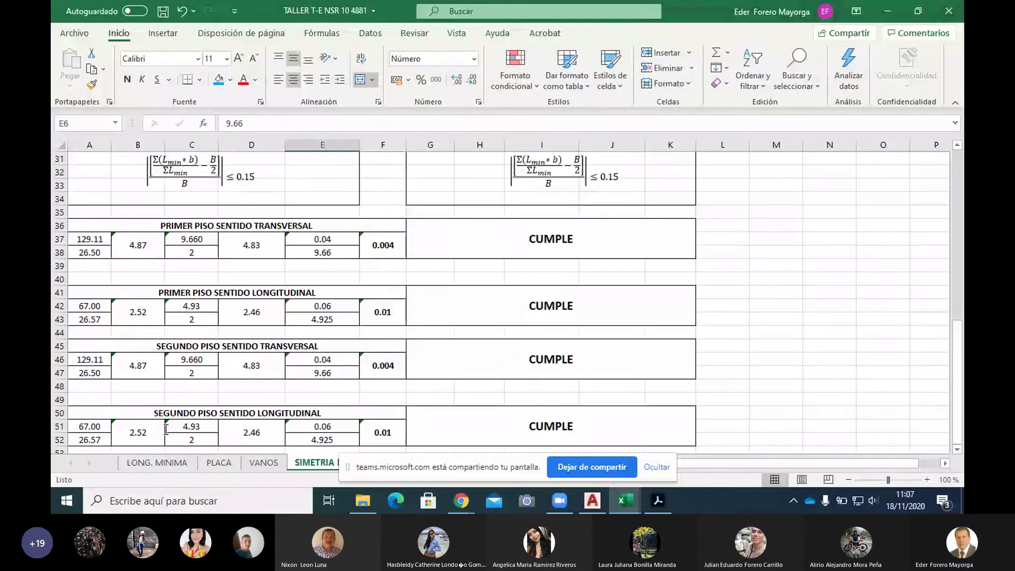
scroll(166, 430, "up", 2)
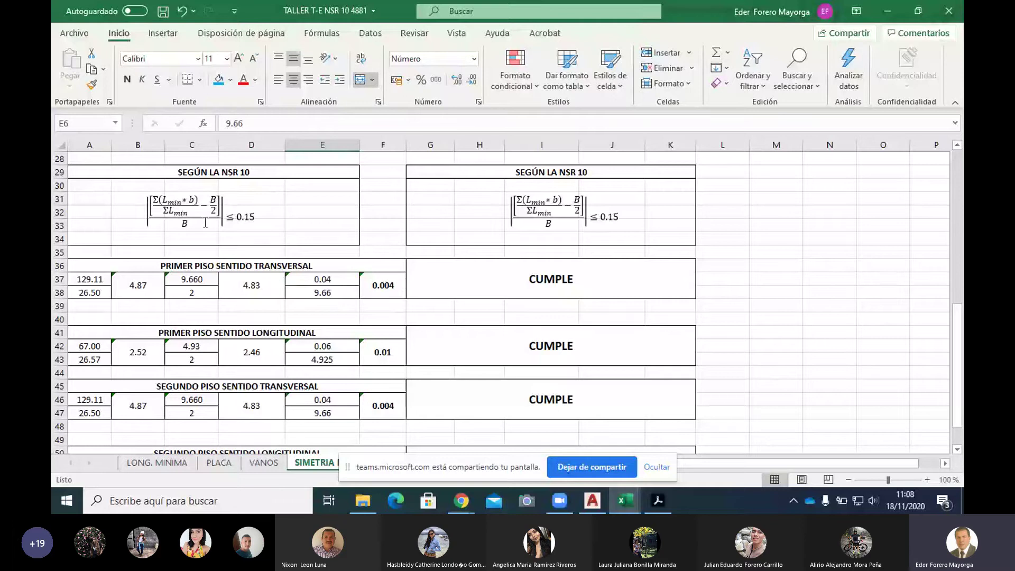
left_click(329, 297)
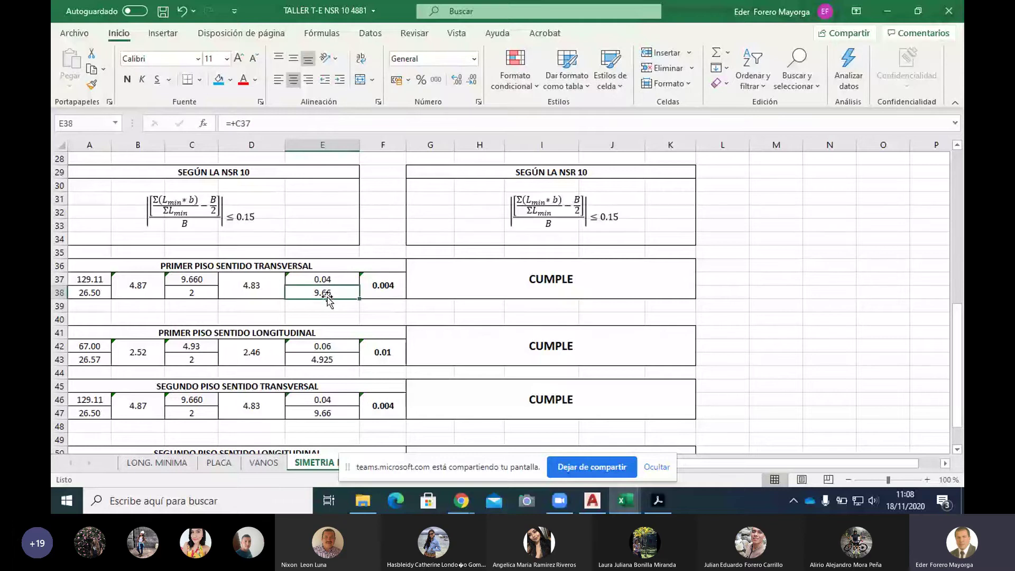
left_click(329, 278)
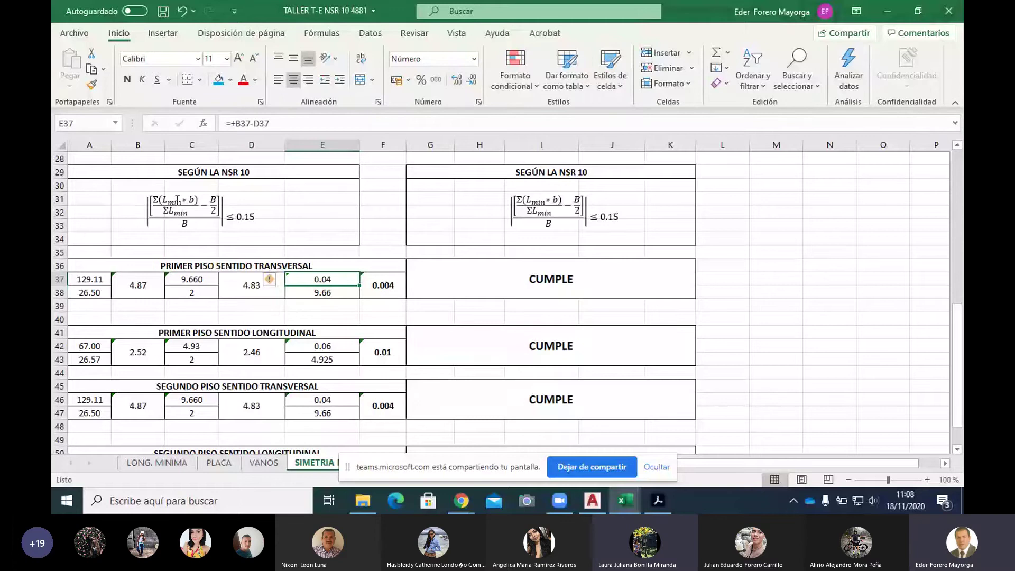
Trace the first-floor transversal symmetry check term by term, inspecting the formulas from A37 and A38 through to the final ratio in F37.
left_click(94, 281)
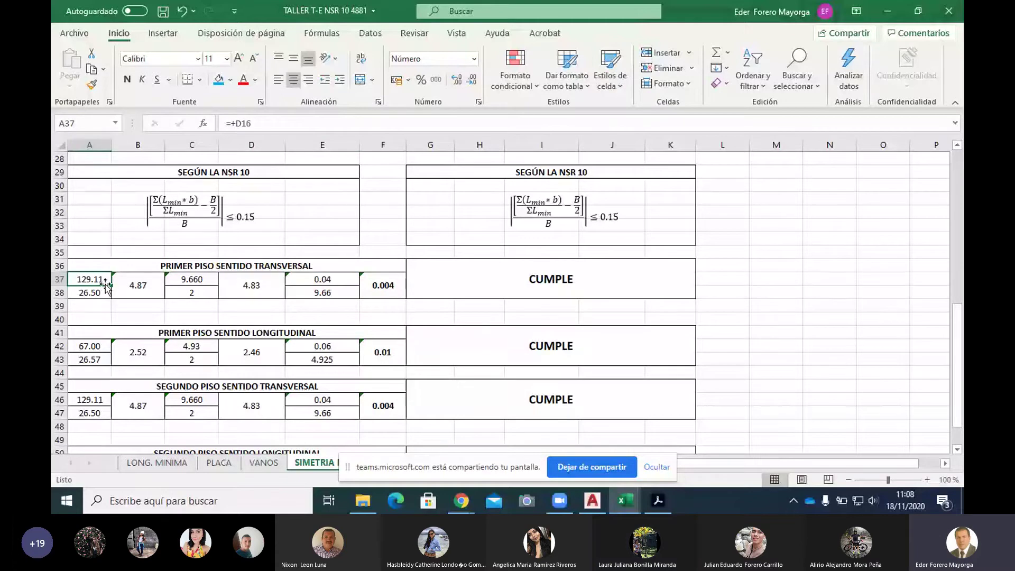
left_click(90, 295)
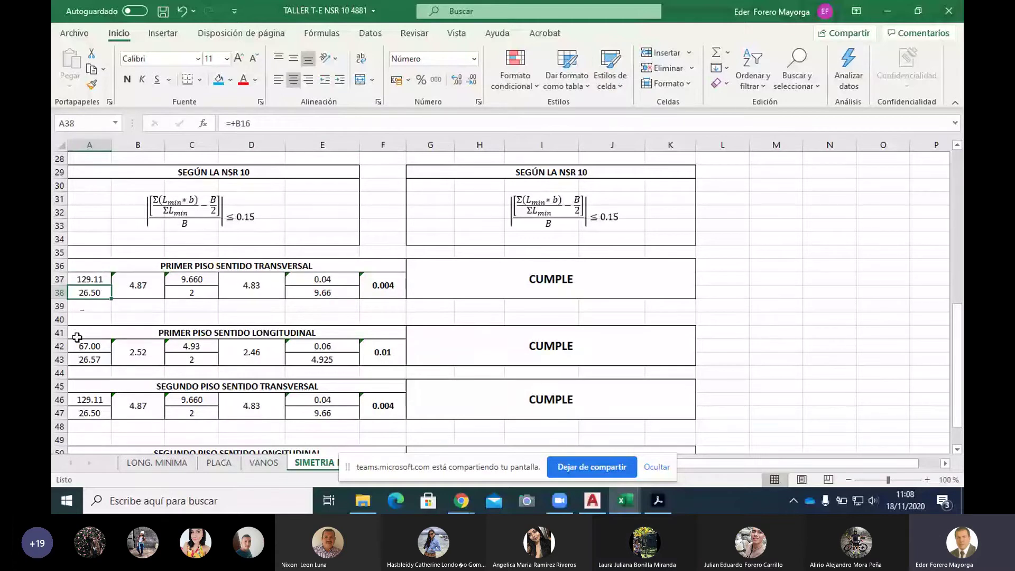
left_click(135, 291)
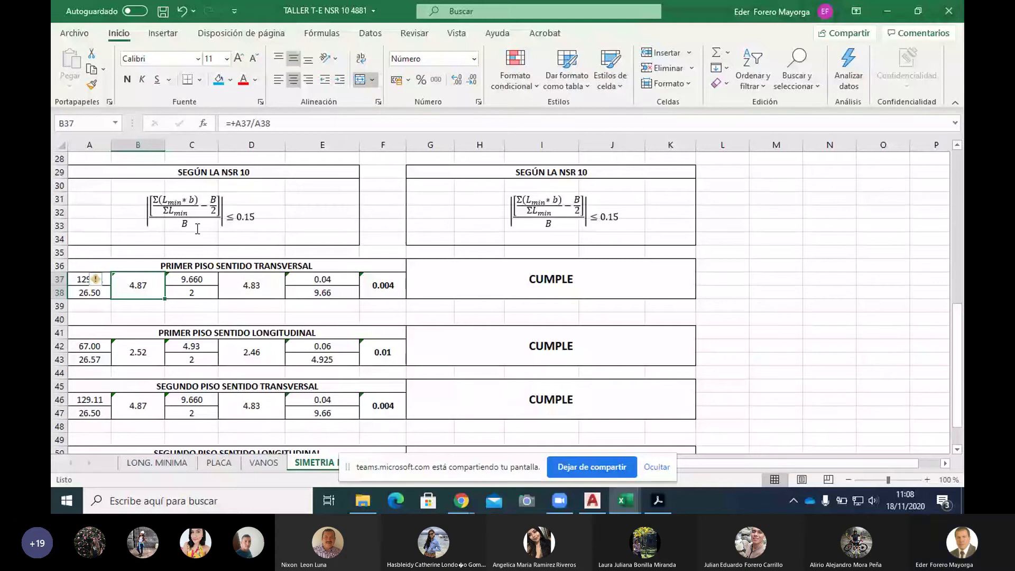
left_click(194, 280)
left_click(193, 300)
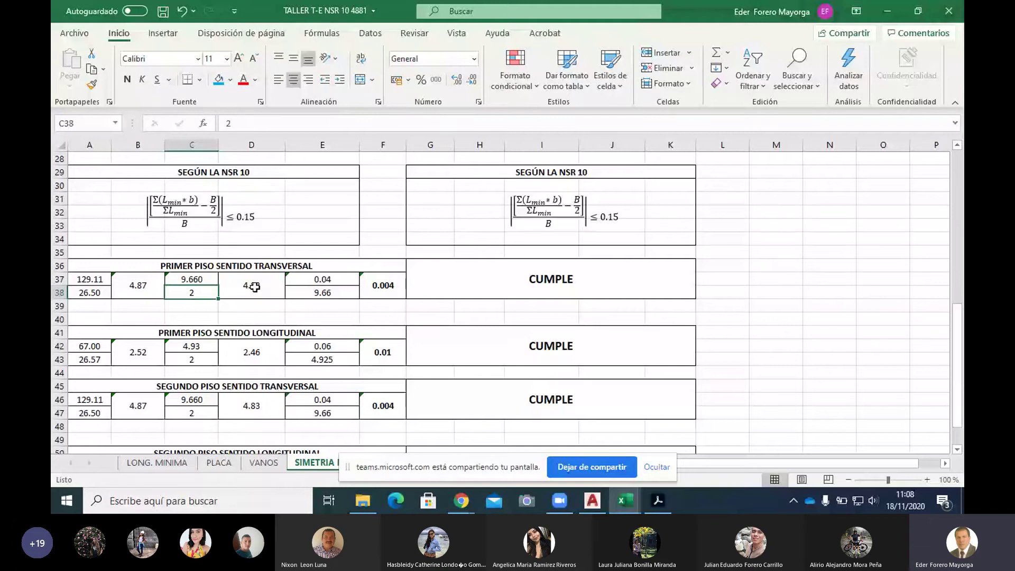
left_click(255, 287)
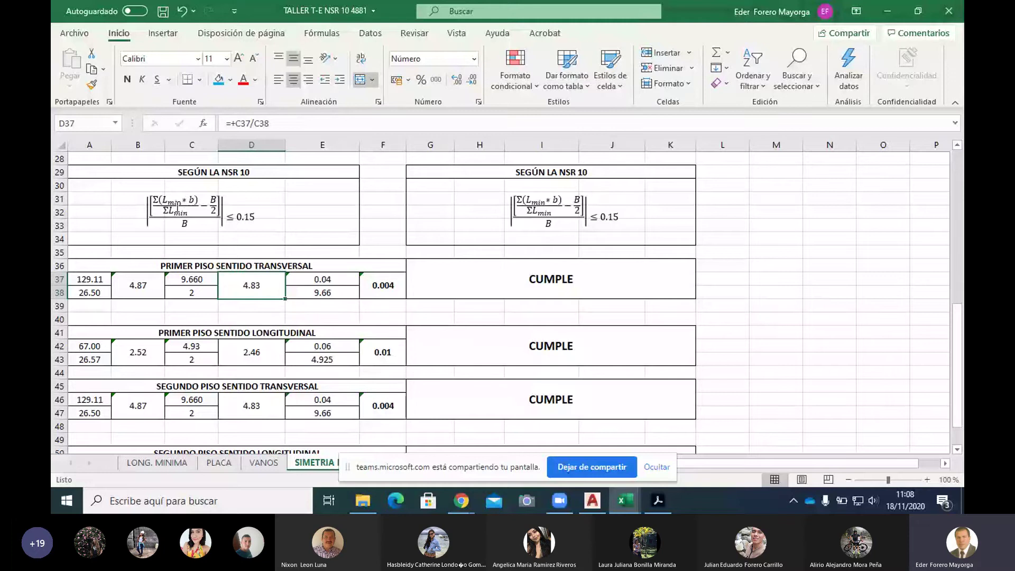
left_click(320, 279)
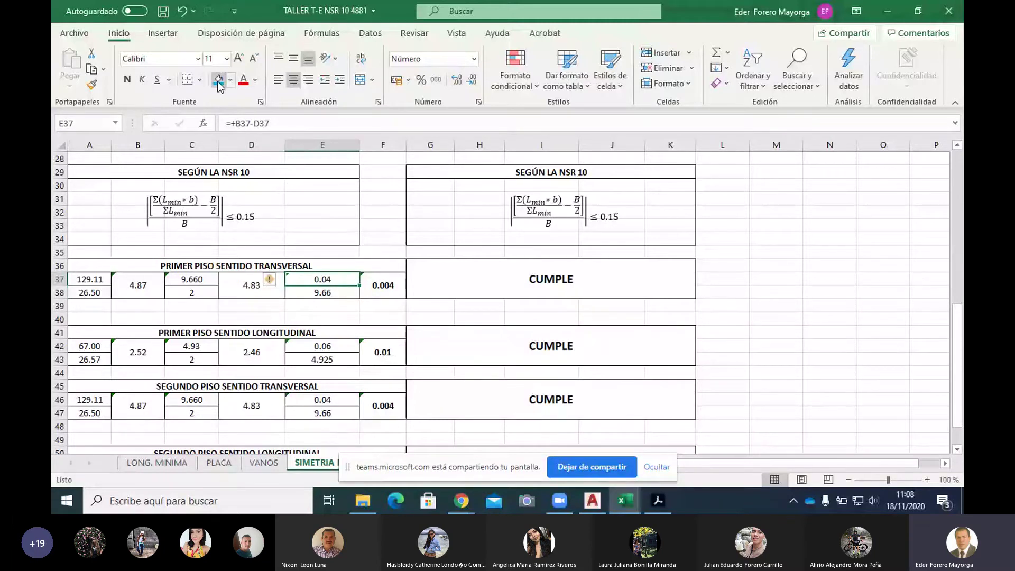
left_click(329, 294)
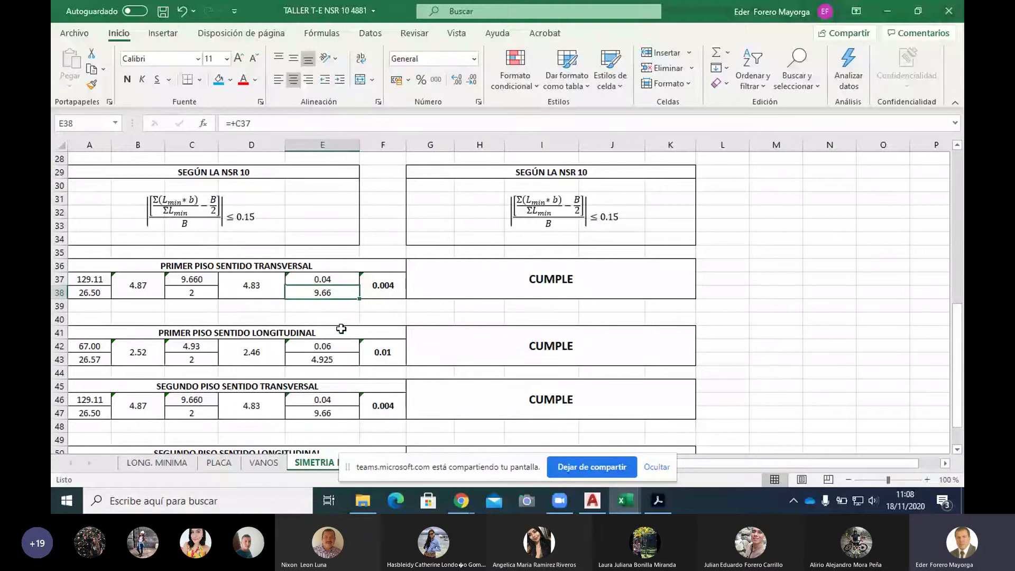
left_click(394, 292)
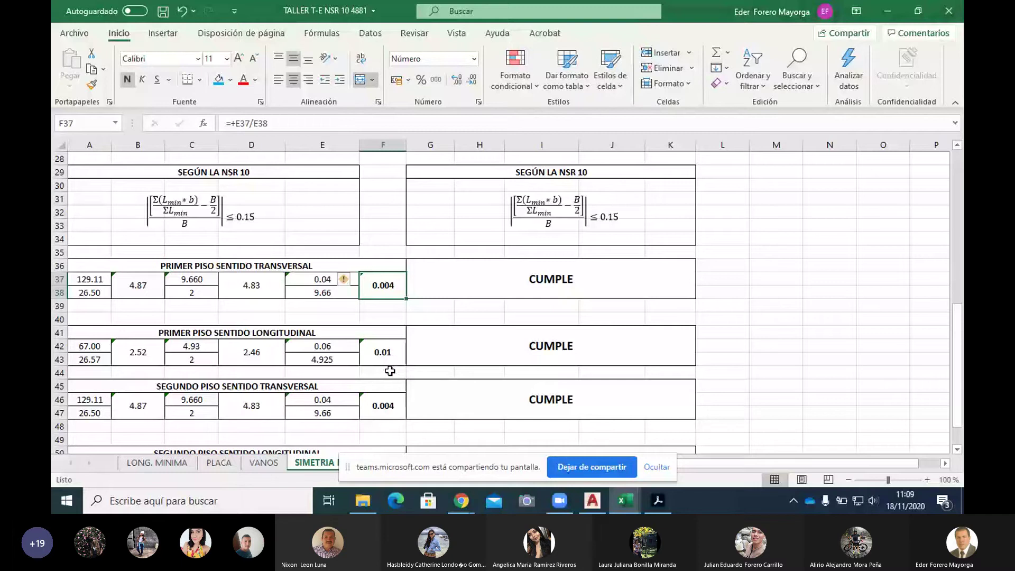
Review the remaining first-floor and second-floor symmetry checks and the wall tables that feed them.
scroll(350, 375, "down", 2)
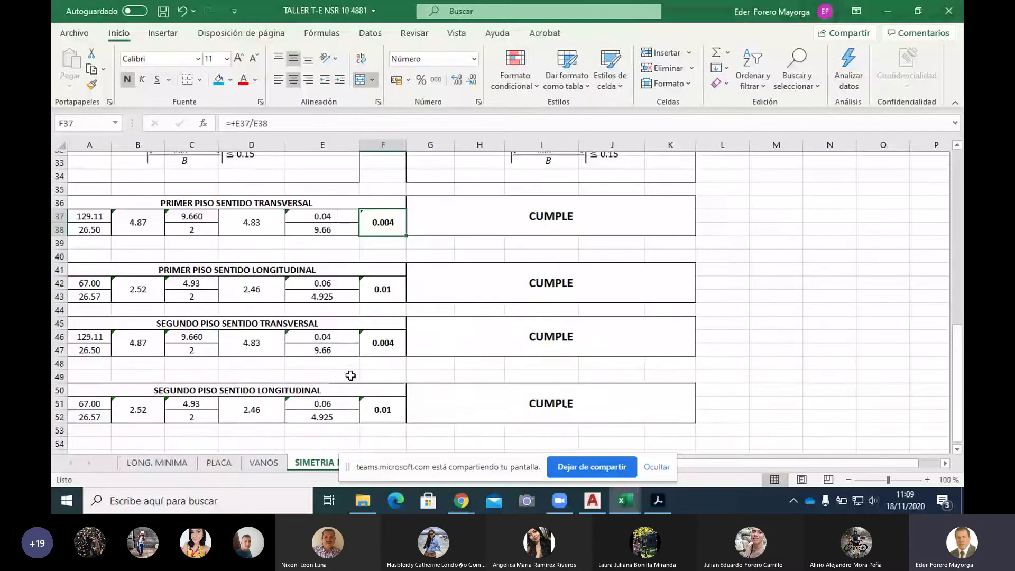
scroll(350, 375, "down", 1)
scroll(350, 376, "up", 2)
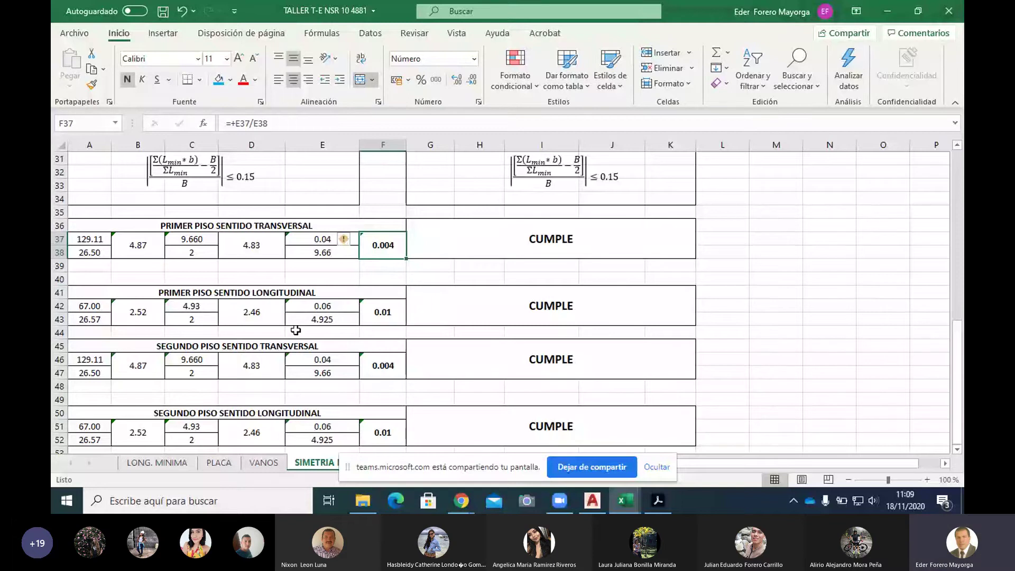
scroll(296, 330, "up", 2)
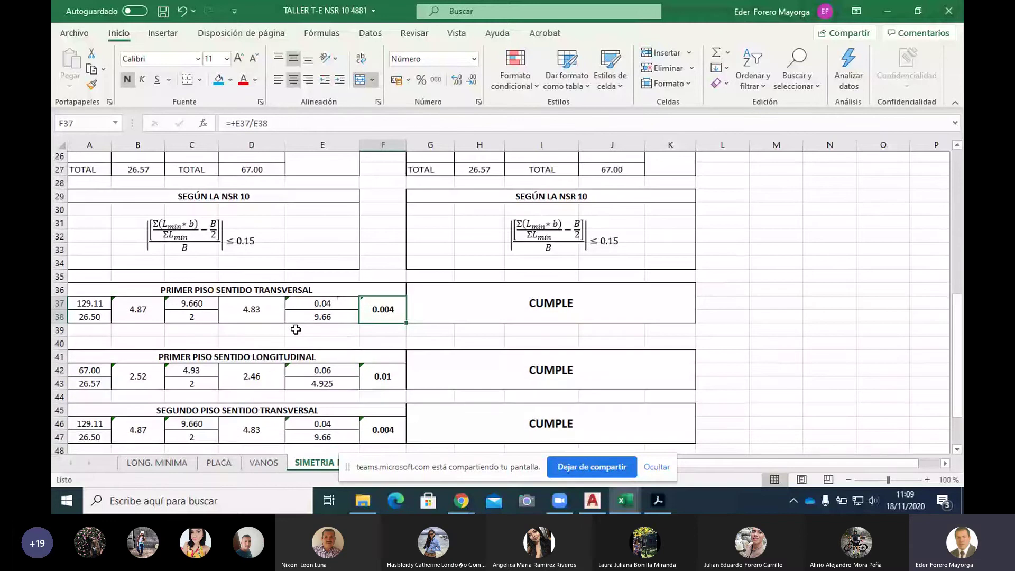
scroll(296, 329, "up", 1)
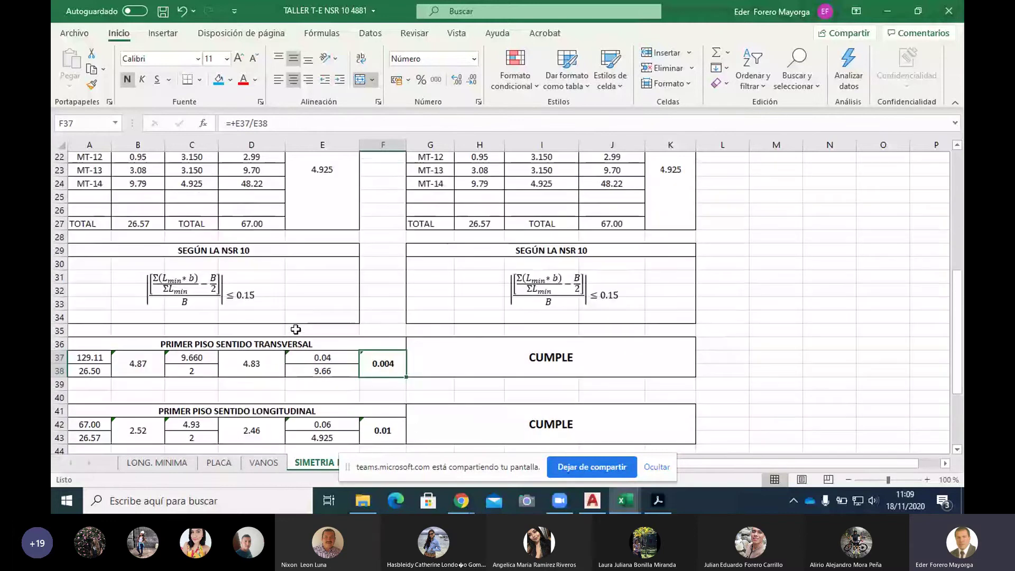
scroll(296, 329, "up", 7)
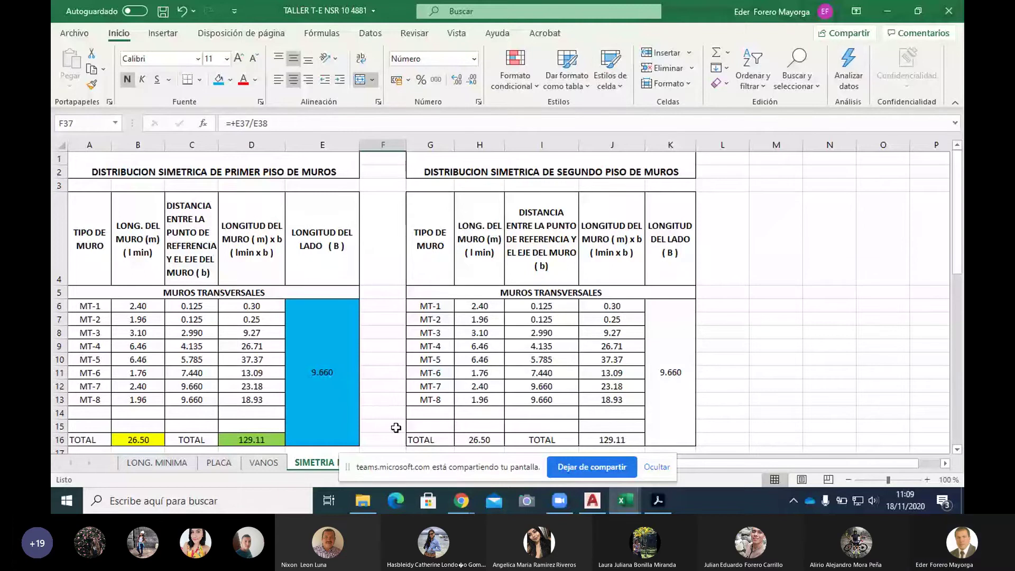
scroll(396, 428, "down", 1)
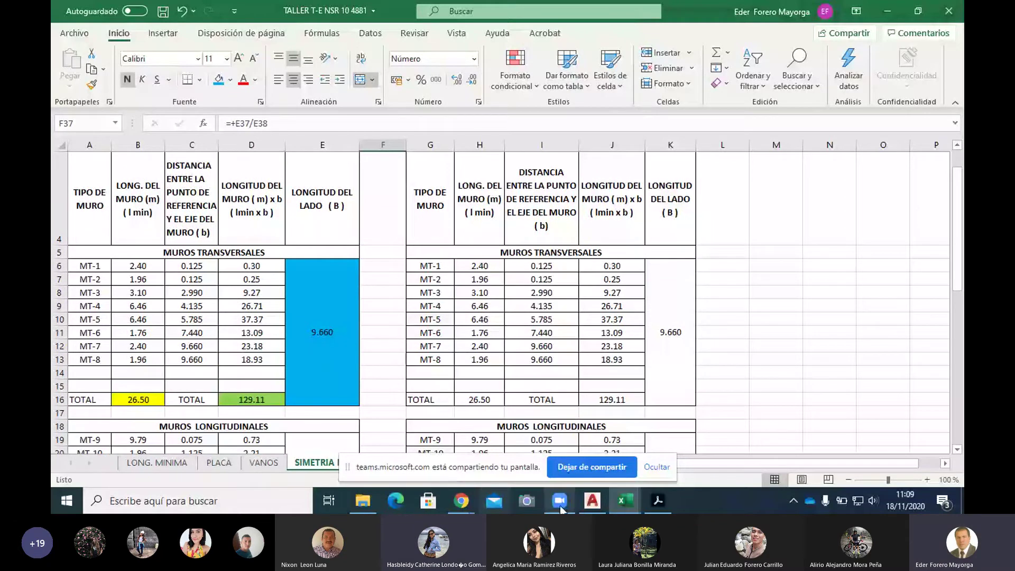
Switch to AutoCAD and examine the dimensions from the reference point along axis A, along with the wall plans of both floors.
left_click(593, 501)
scroll(355, 316, "up", 3)
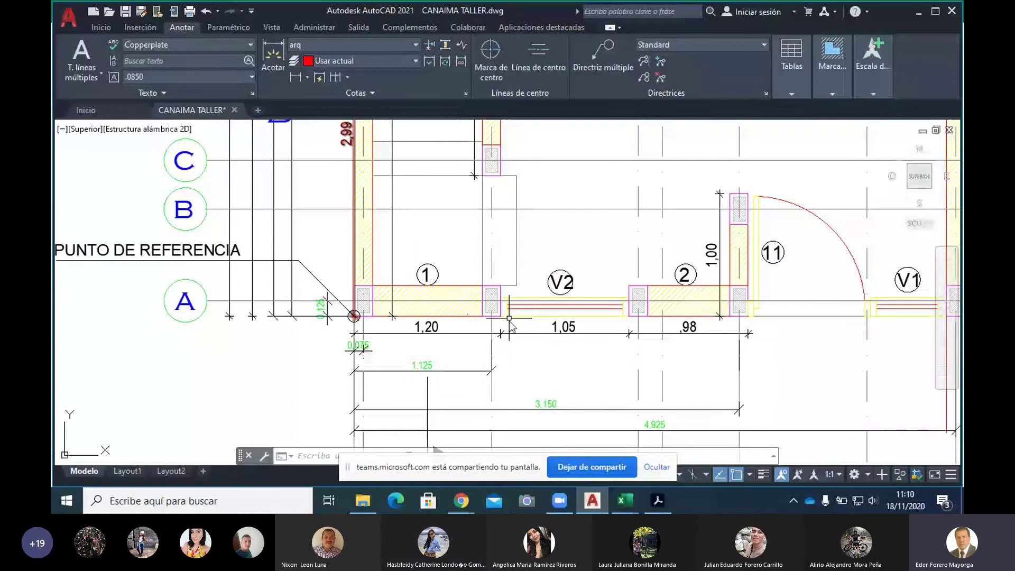
left_click(443, 330)
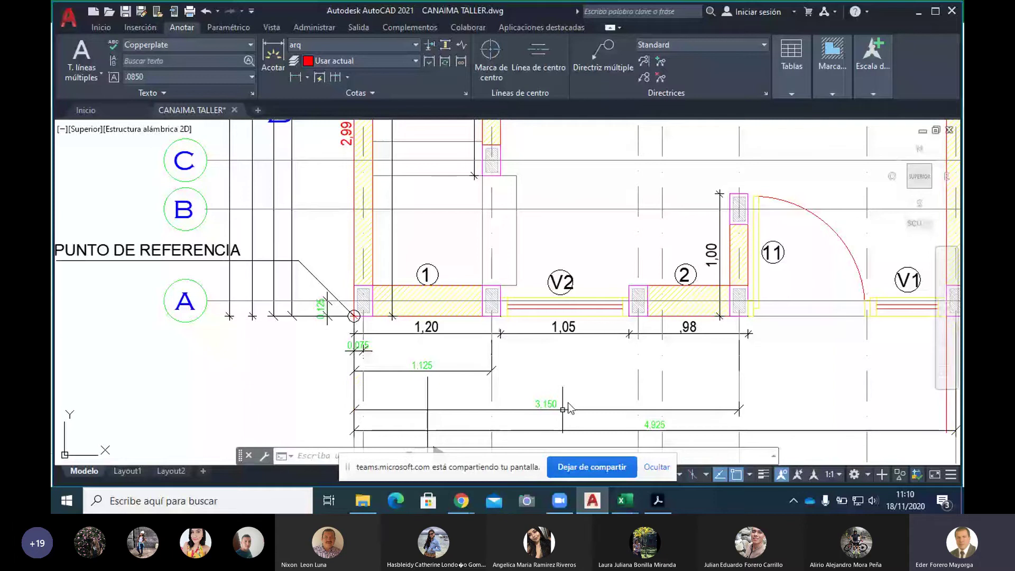
scroll(549, 395, "down", 2)
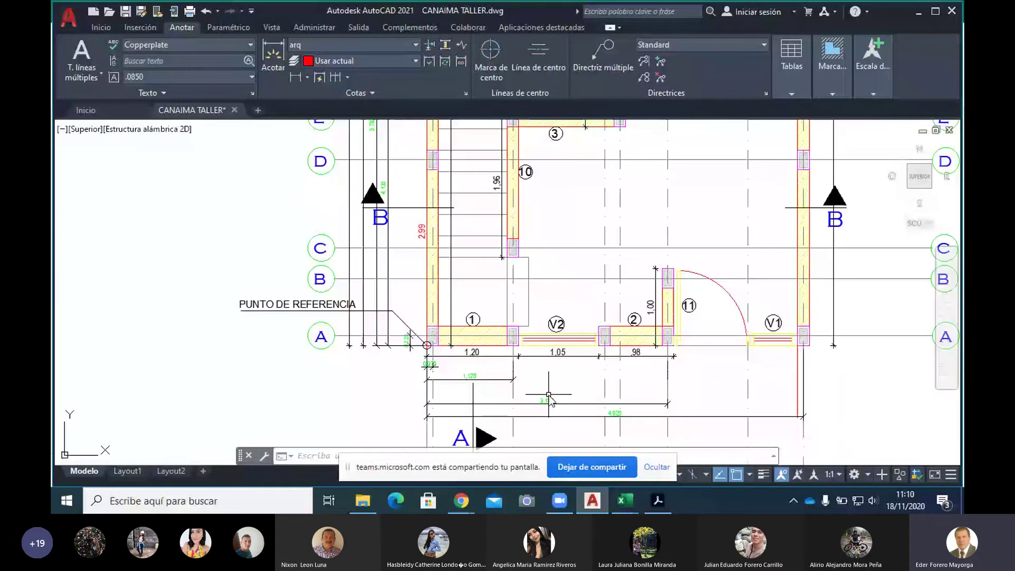
left_click_drag(549, 394, 361, 341)
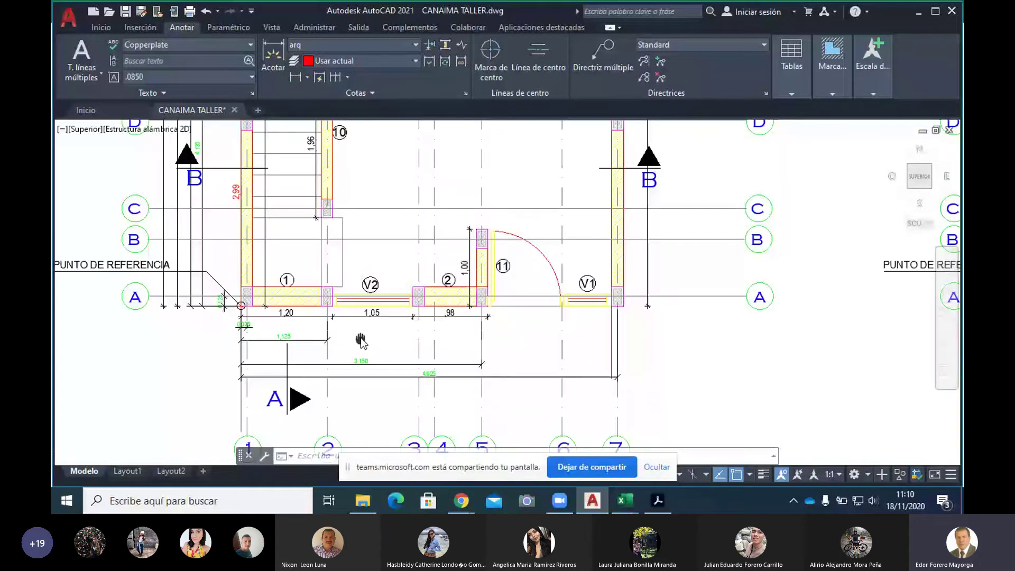
scroll(570, 319, "down", 5)
left_click_drag(570, 319, 535, 365)
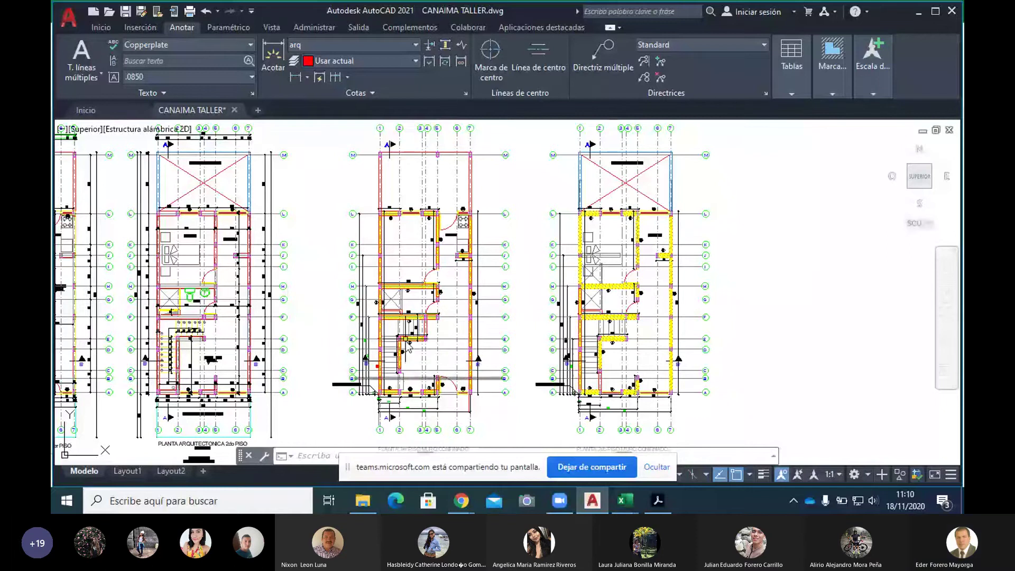
scroll(400, 361, "up", 2)
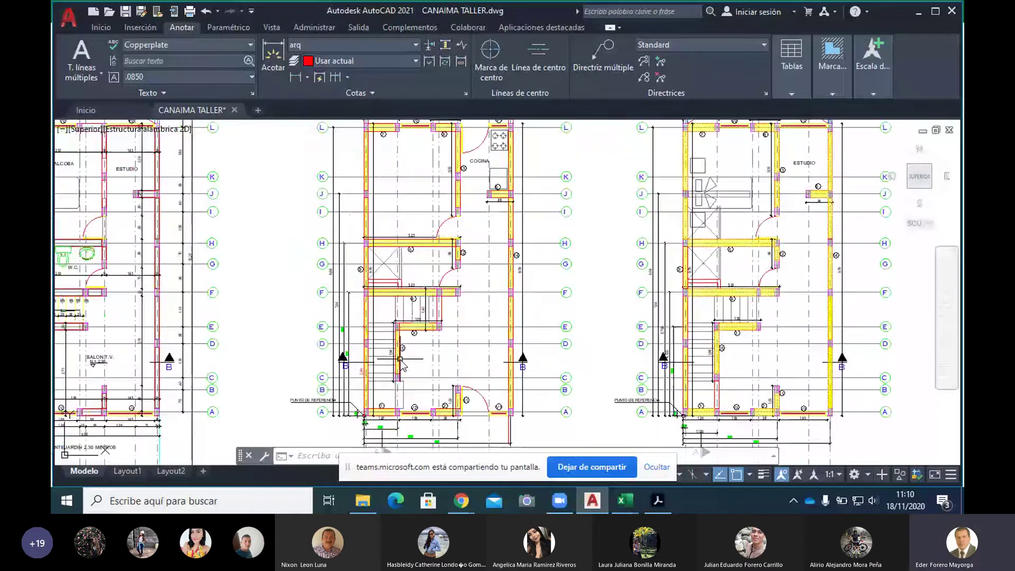
Examine the dimensions of walls 10 and 3 and the axis A distances from the reference point on the first-floor confined-wall plan.
scroll(400, 361, "up", 4)
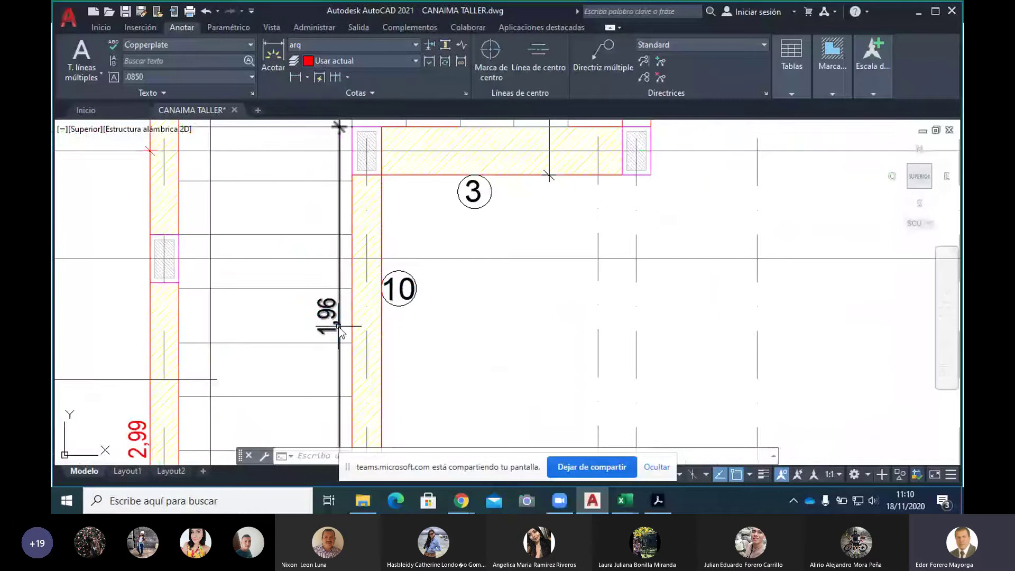
left_click_drag(496, 214, 490, 360)
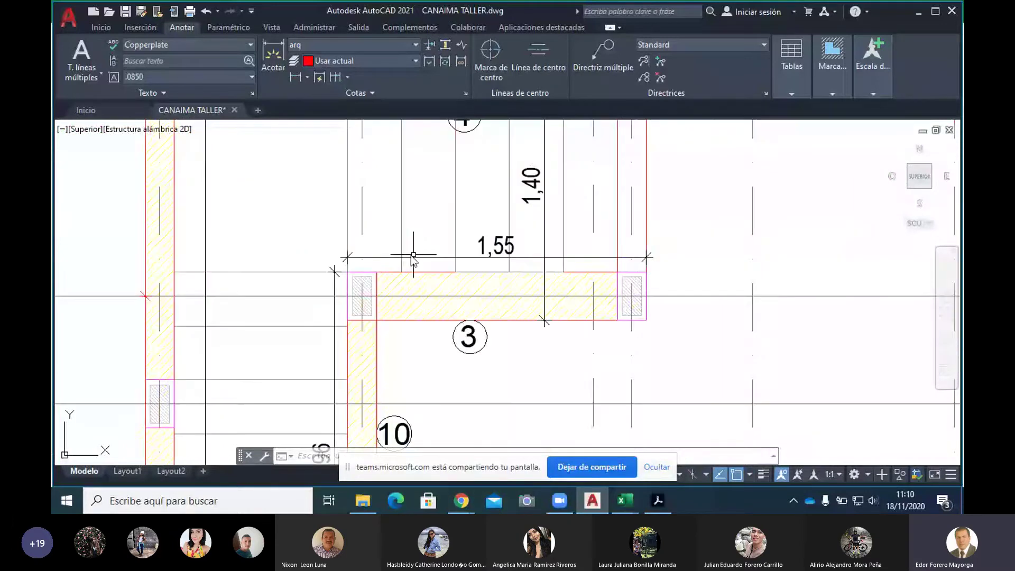
scroll(413, 256, "down", 5)
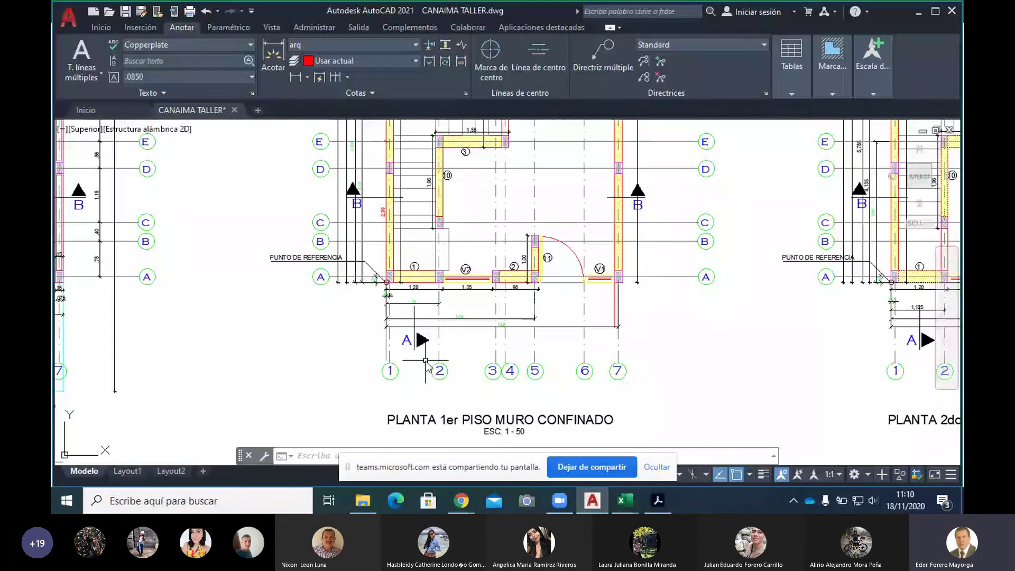
scroll(425, 360, "up", 2)
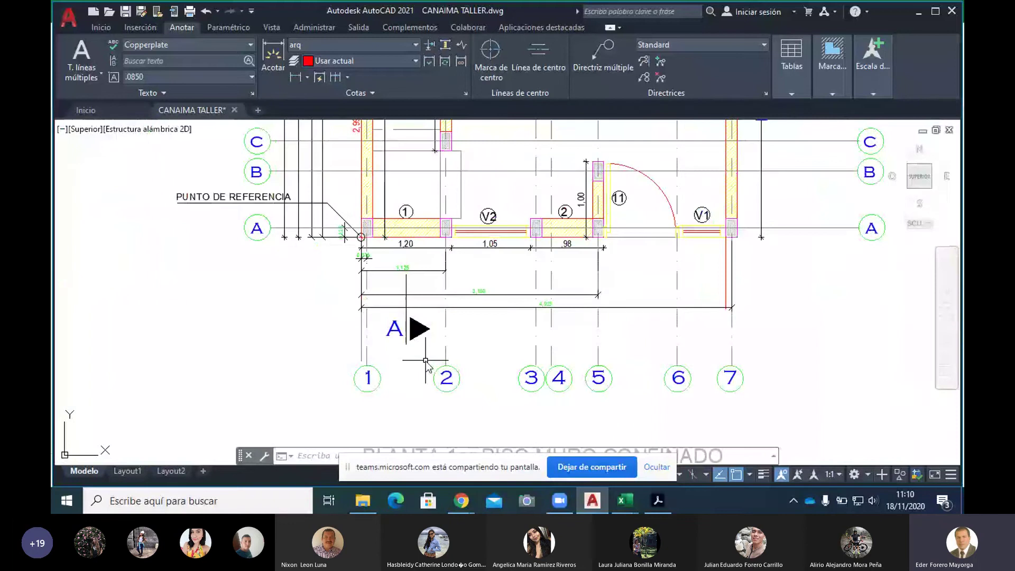
scroll(426, 360, "up", 2)
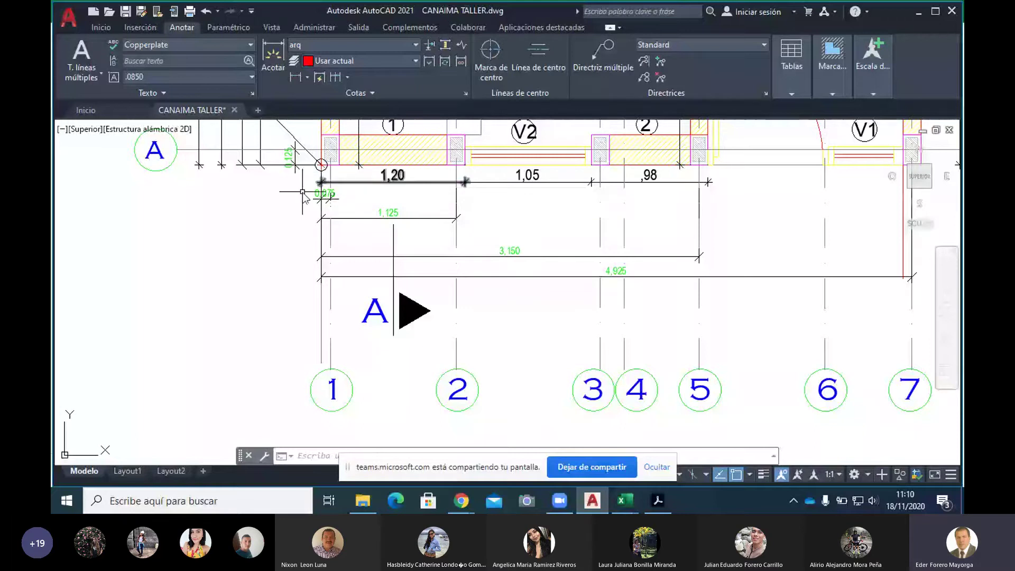
scroll(302, 193, "down", 5)
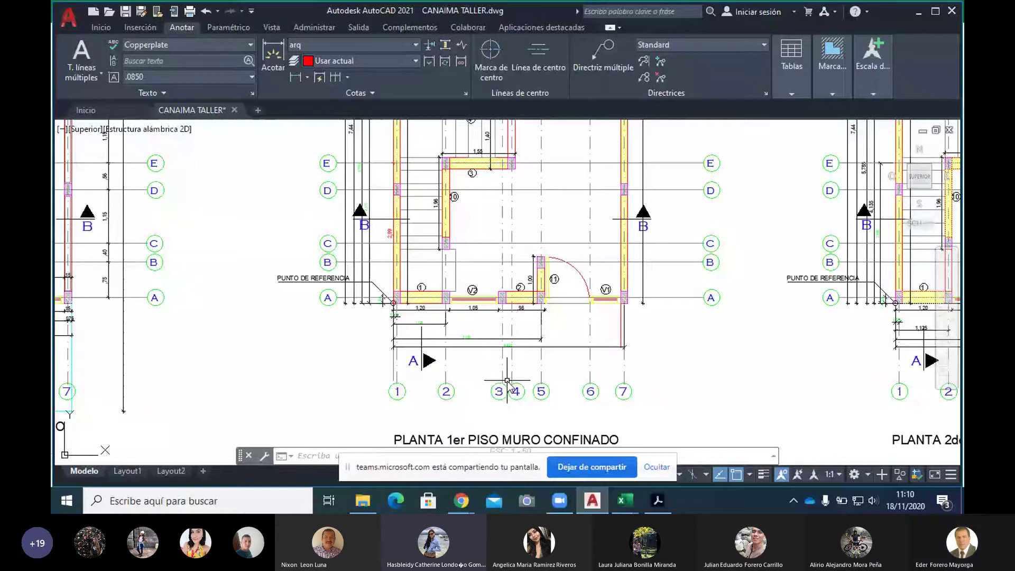
Switch to the TALLER T-E NSR 10 4881 workbook in Excel and review the transversal and longitudinal wall tables above the symmetry formula.
left_click(621, 503)
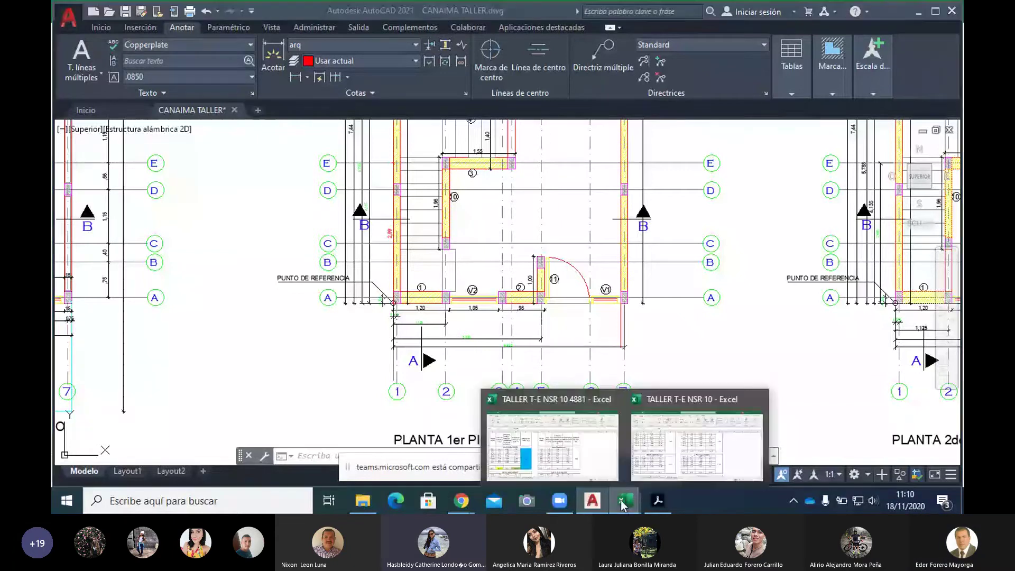
left_click(611, 473)
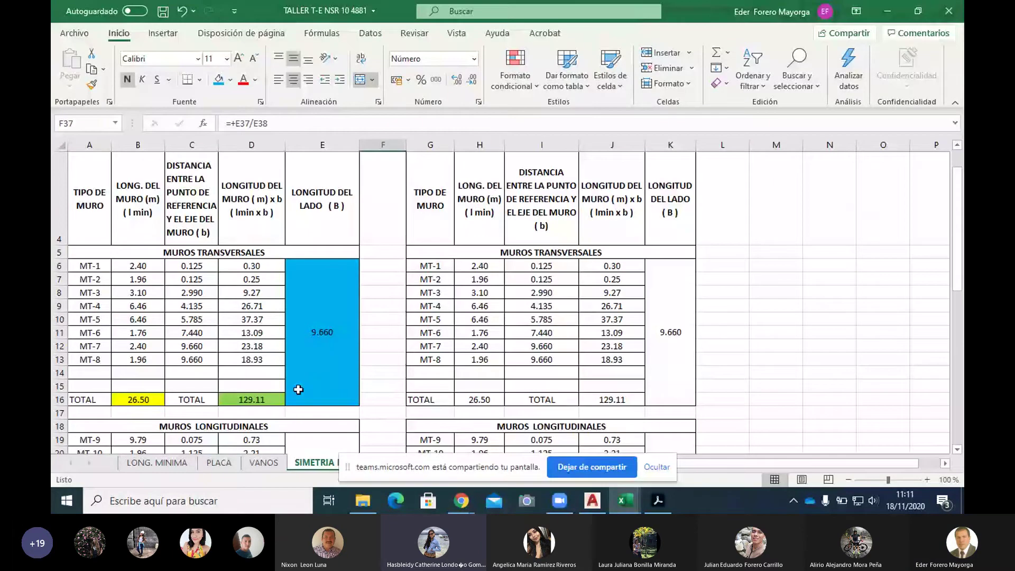
scroll(298, 389, "down", 2)
scroll(247, 398, "up", 2)
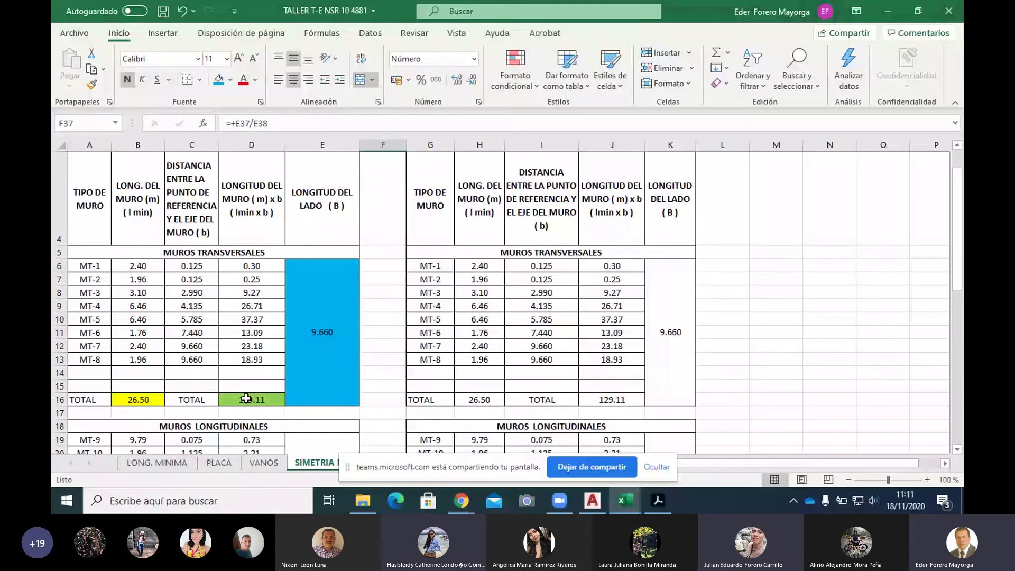
scroll(247, 398, "down", 2)
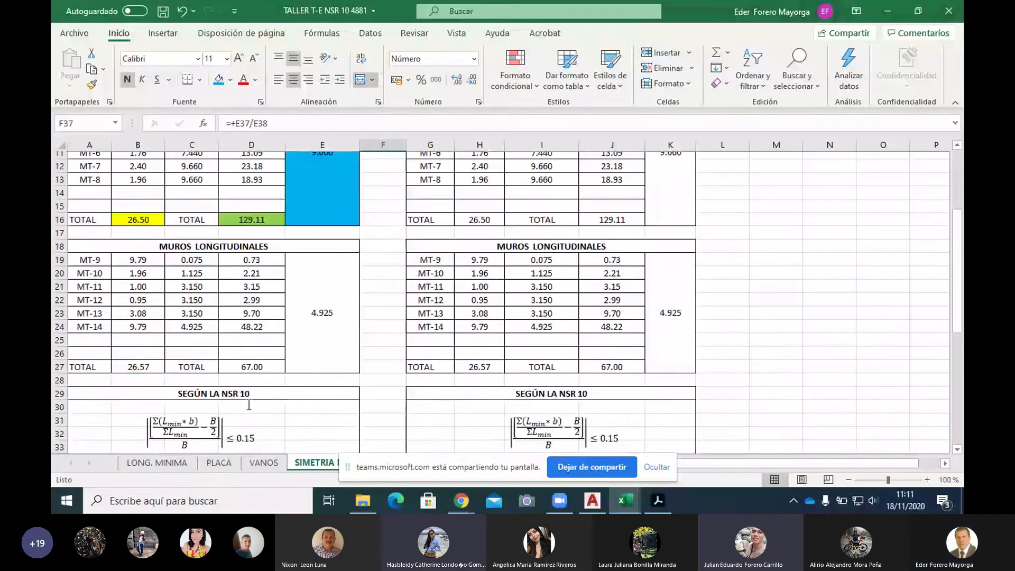
scroll(249, 405, "down", 4)
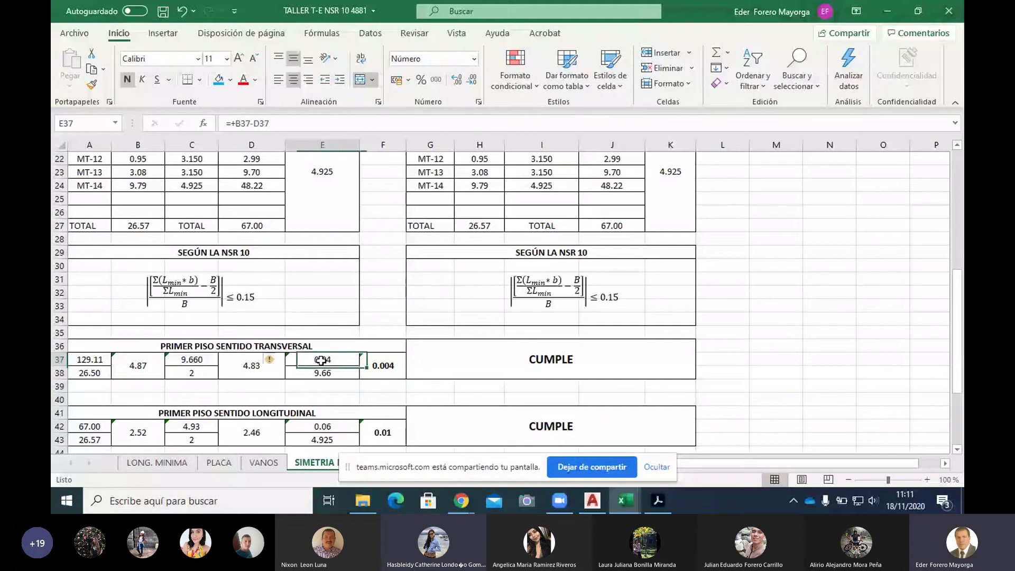
Inspect cells E37, E38, D37 and C38 of the first-floor transversal check against the NSR 10 formula.
left_click(321, 360)
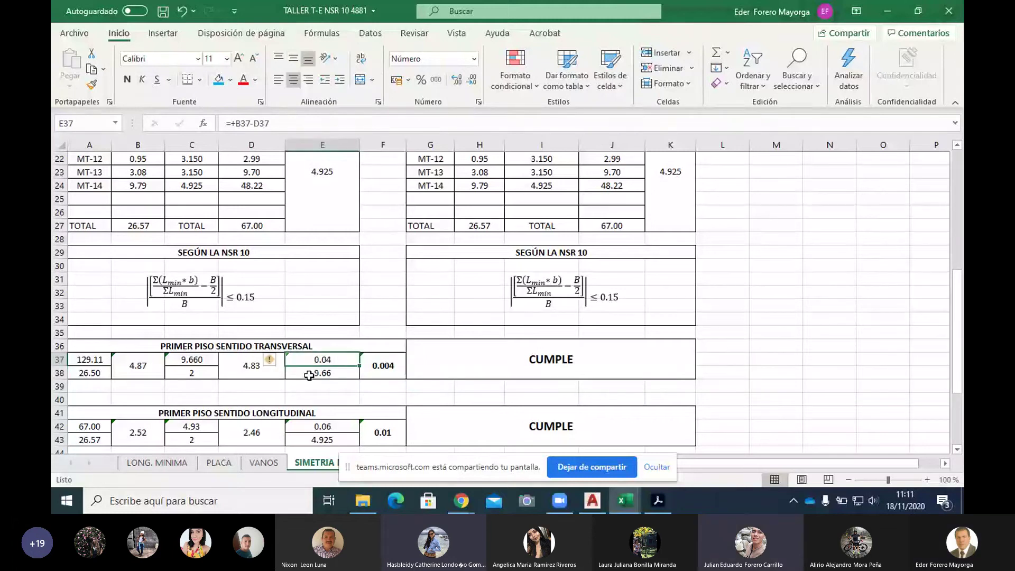
left_click(309, 376)
left_click(259, 373)
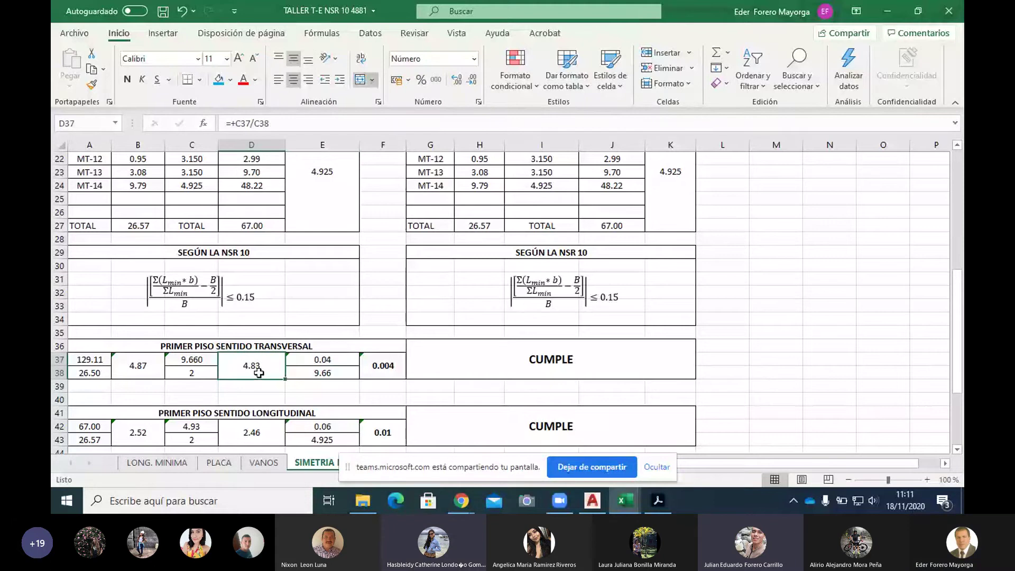
left_click(188, 371)
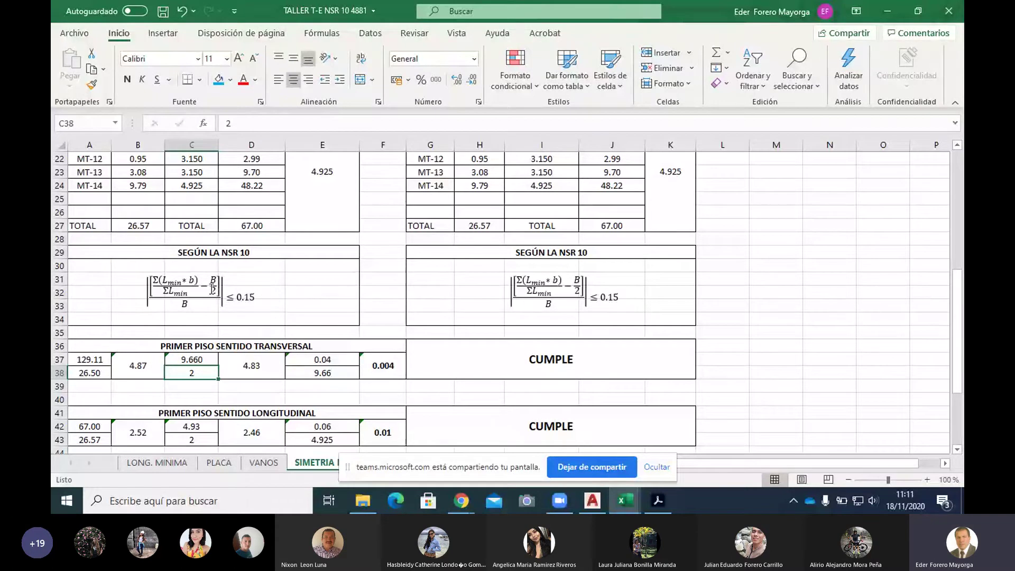
Retrace the first-floor transversal check in formula order, from A37 and A38 through B37, C37, D37 and E38 to the ratio in F37.
left_click(96, 358)
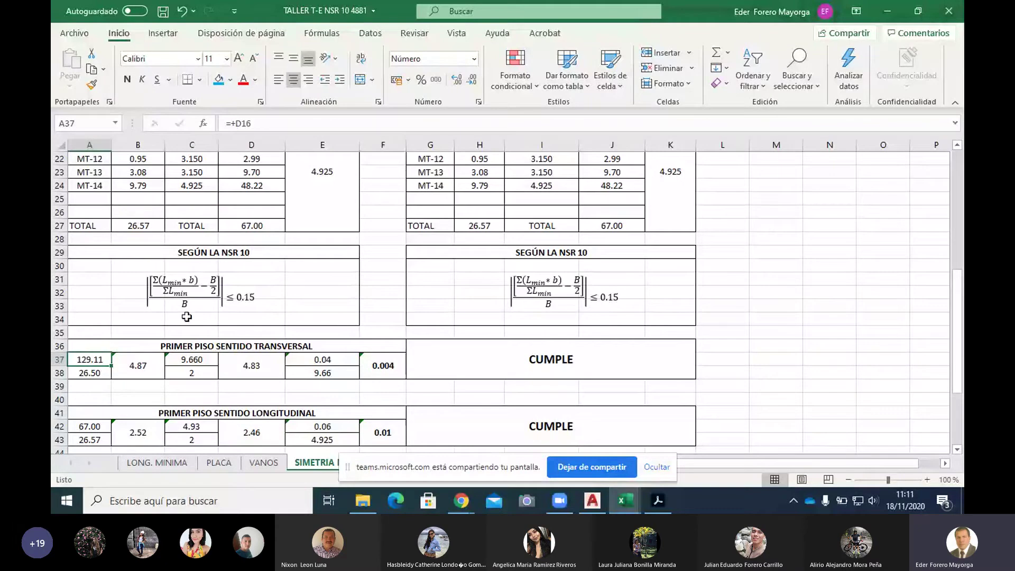
left_click(93, 371)
left_click(140, 364)
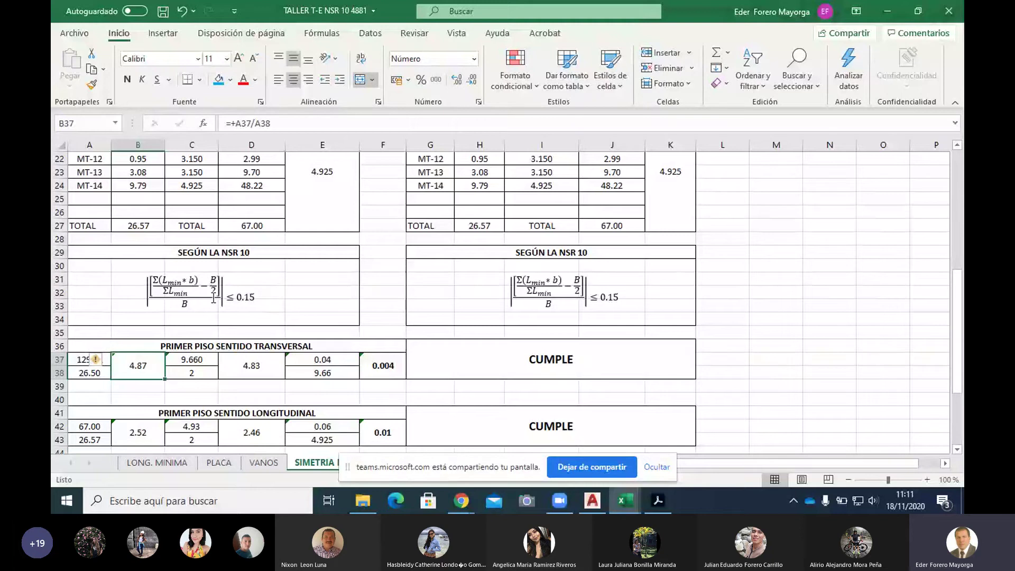
left_click(196, 373)
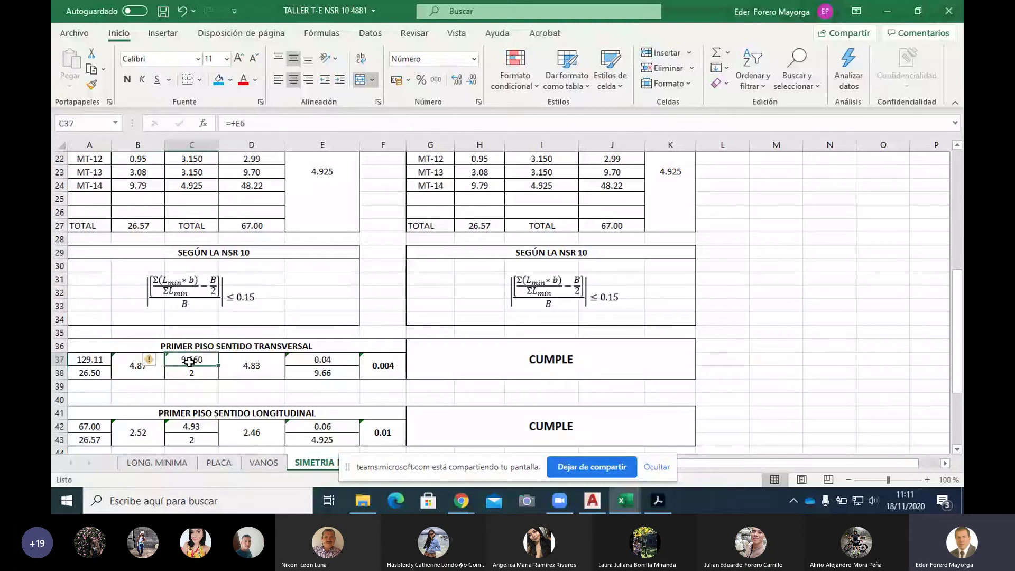
left_click(243, 372)
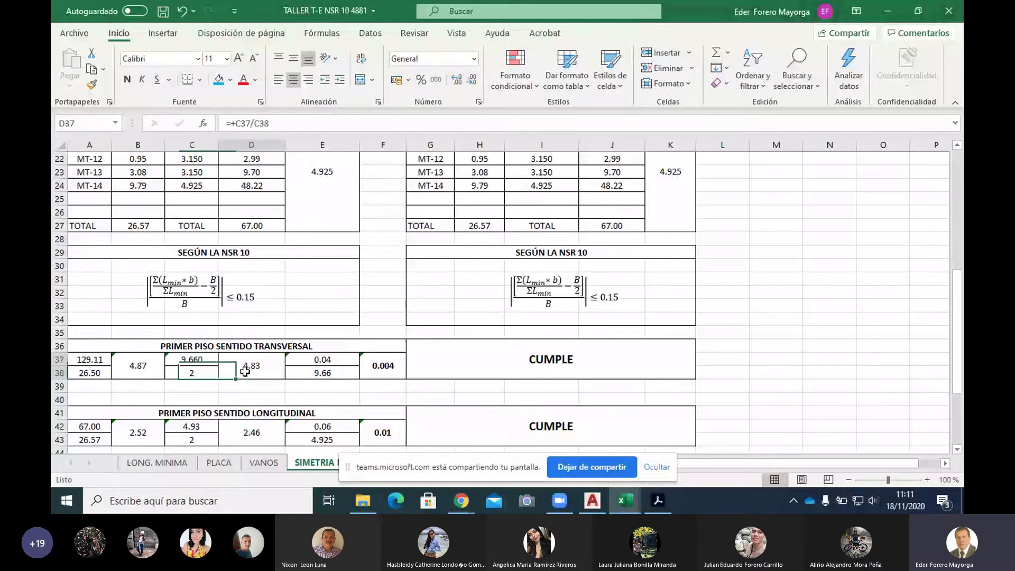
left_click(327, 365)
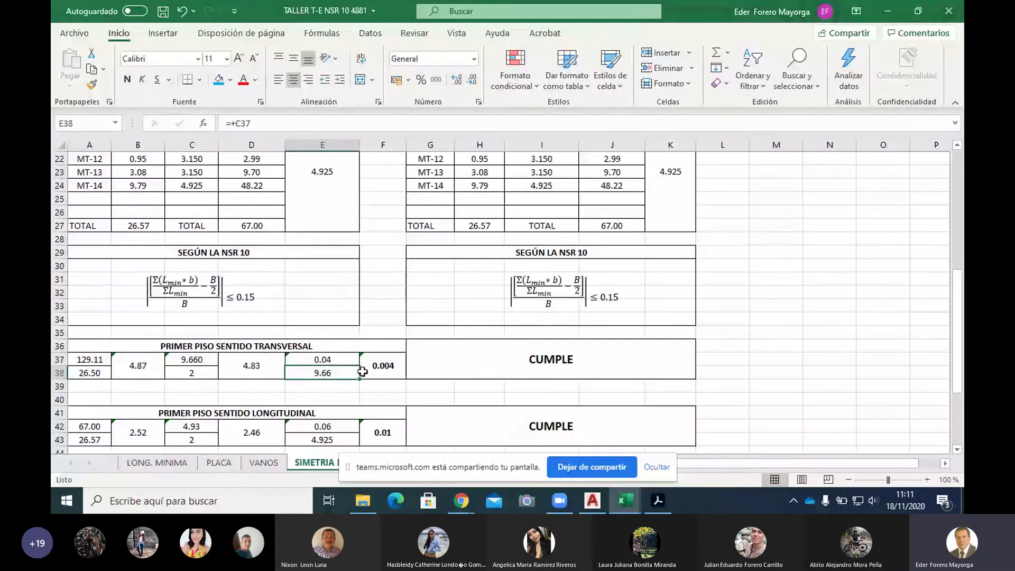
left_click(379, 368)
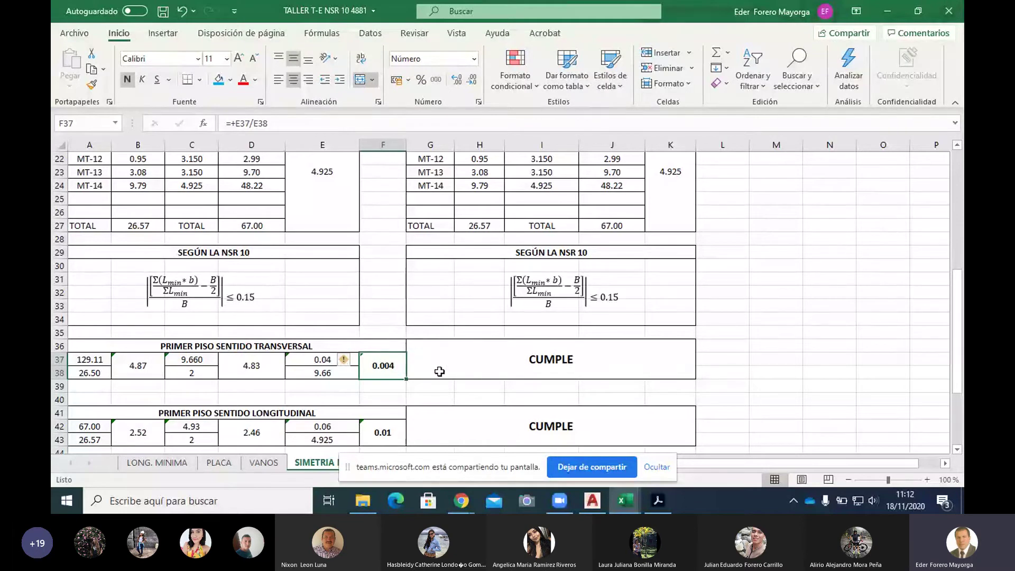
Review the first-floor longitudinal check and both second-floor symmetry checks against the NSR 10 limit.
scroll(394, 362, "down", 4)
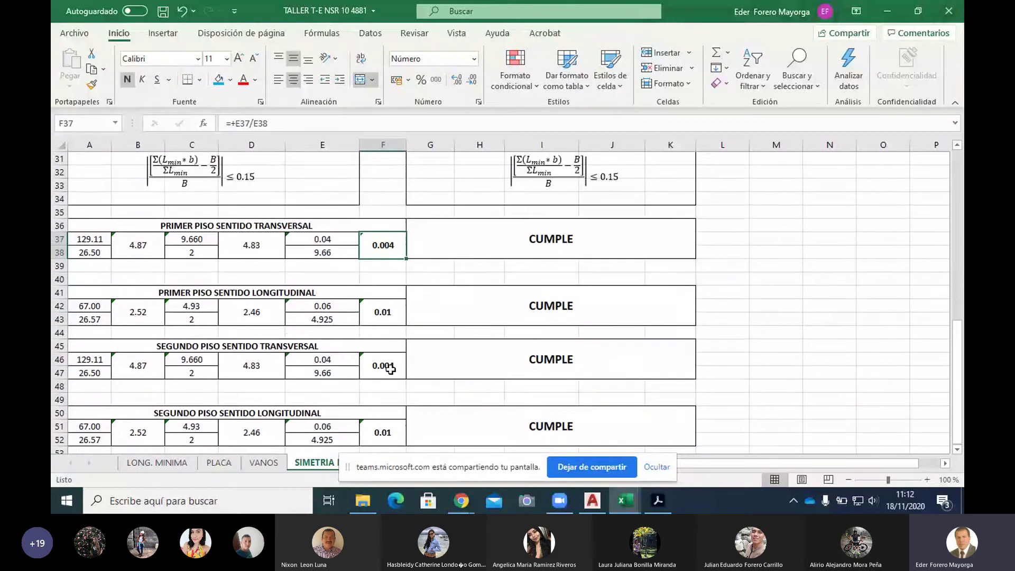
scroll(386, 359, "down", 1)
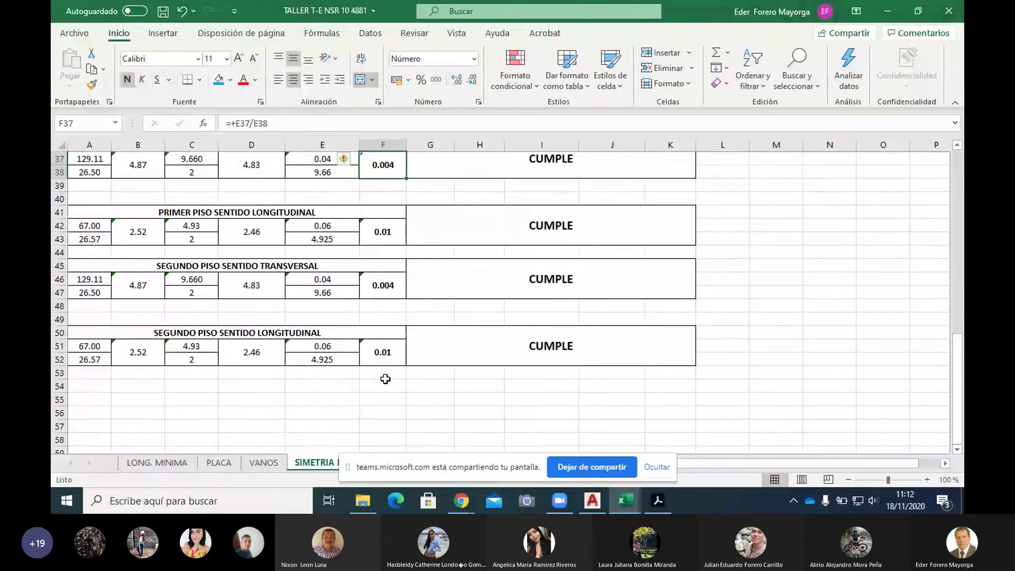
scroll(386, 371, "up", 2)
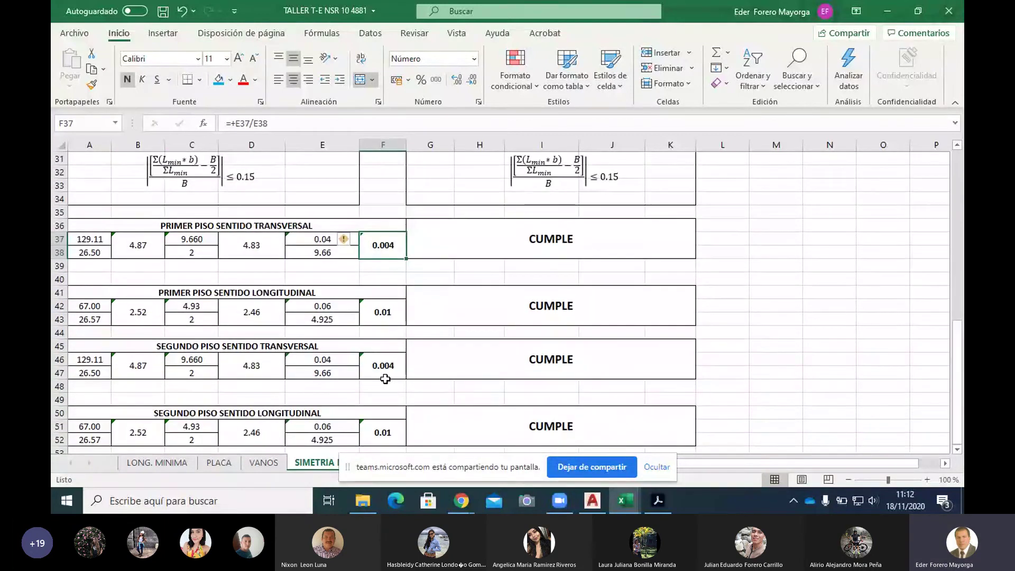
Switch to the Microsoft Teams meeting in Chrome and download its attendance list from the participants options.
mouse_move(585, 494)
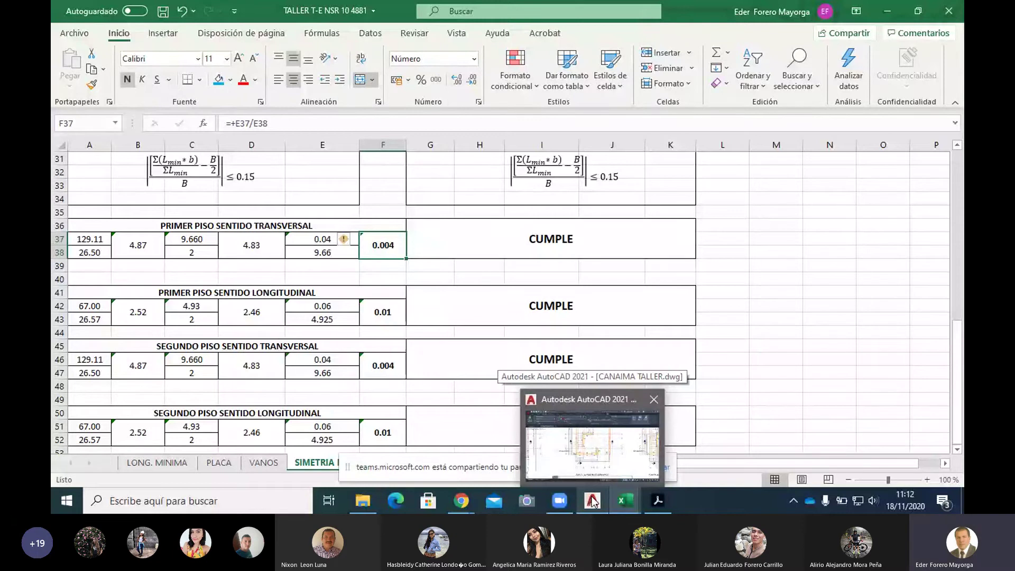
mouse_move(462, 501)
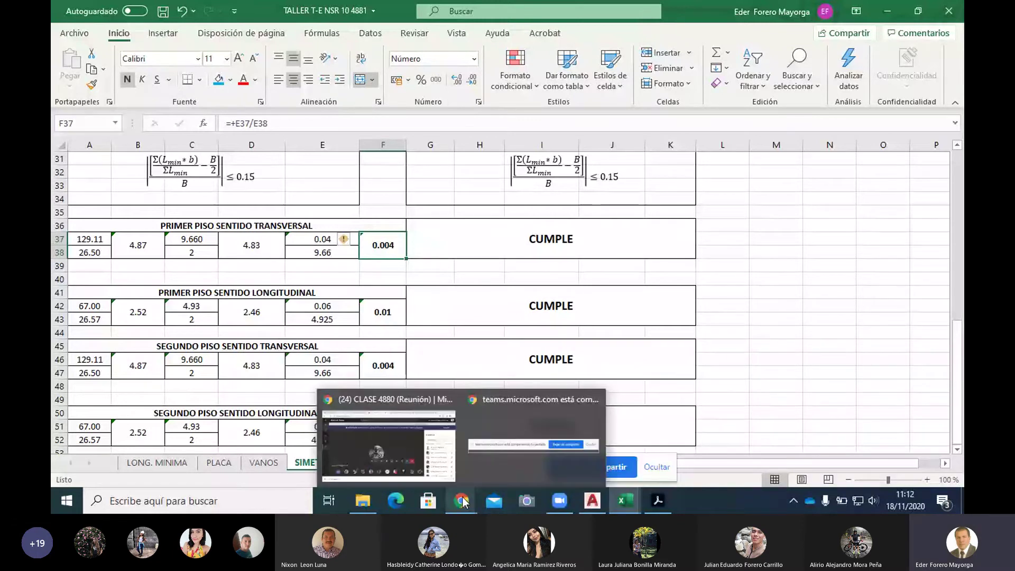
left_click(403, 446)
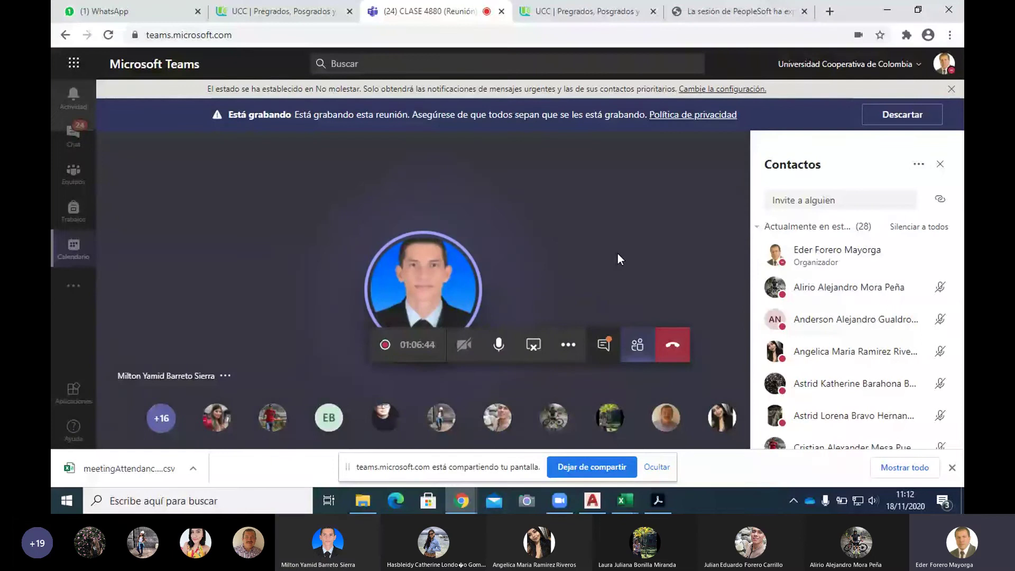
left_click(638, 346)
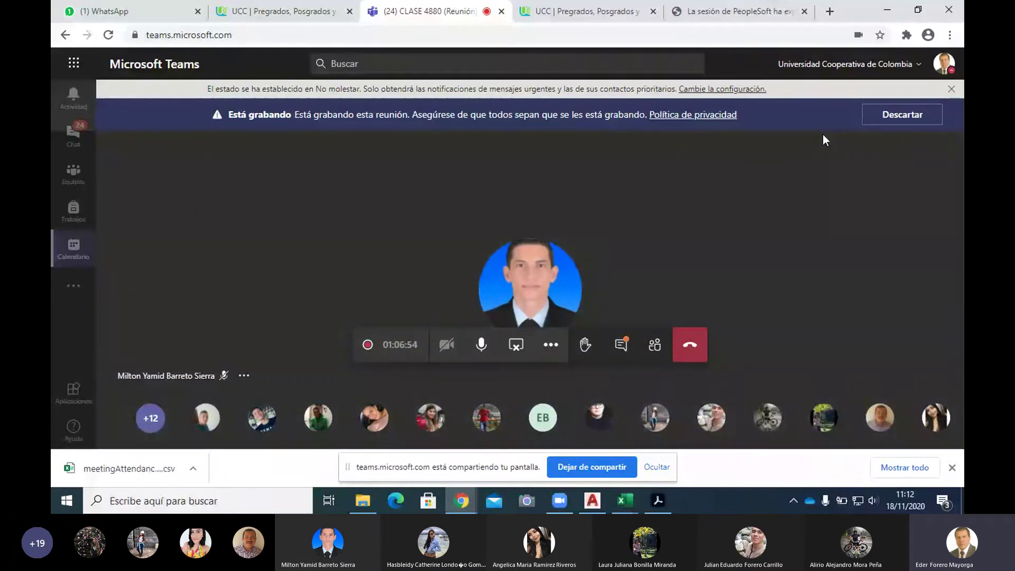
left_click(654, 345)
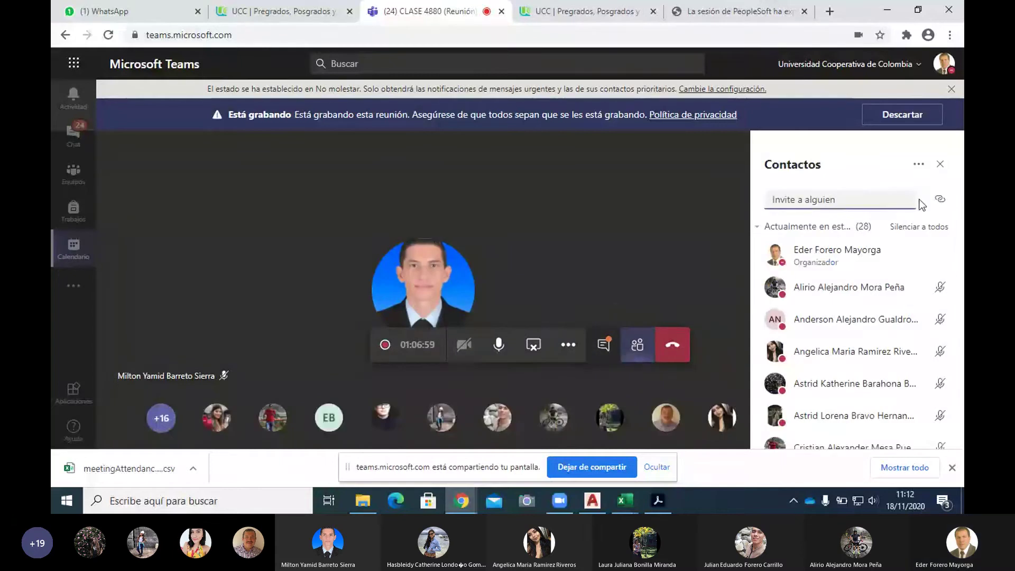
left_click(918, 167)
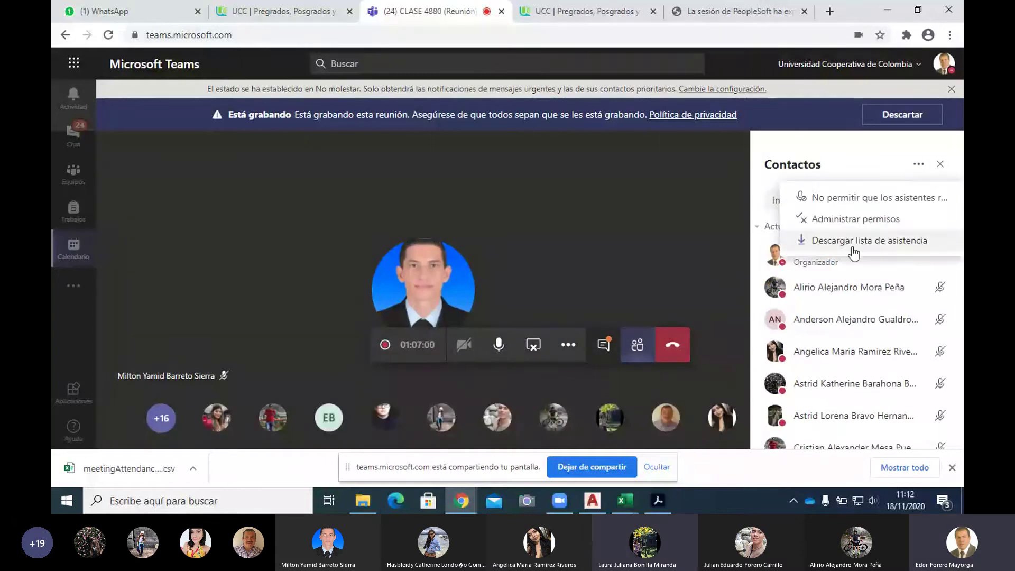
left_click(853, 242)
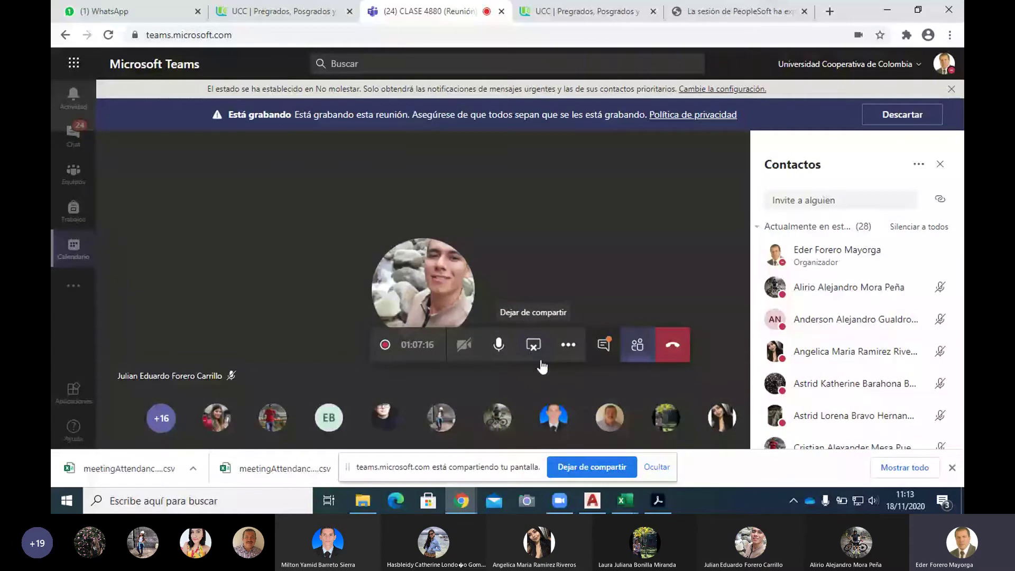
Switch to the AutoCAD drawing CANAIMA TALLER and examine the main and rear facade elevations side by side.
left_click(592, 502)
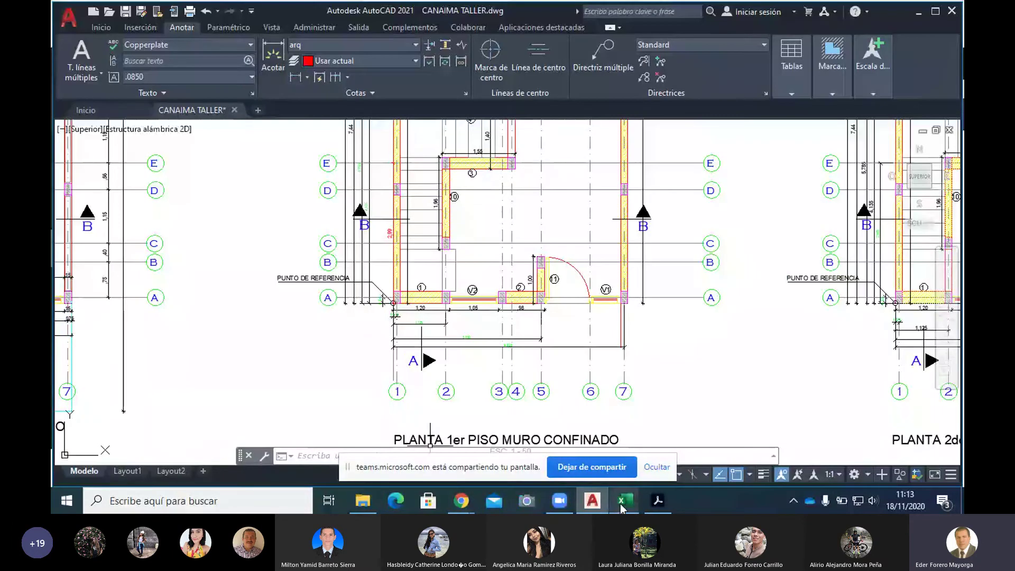
mouse_move(626, 506)
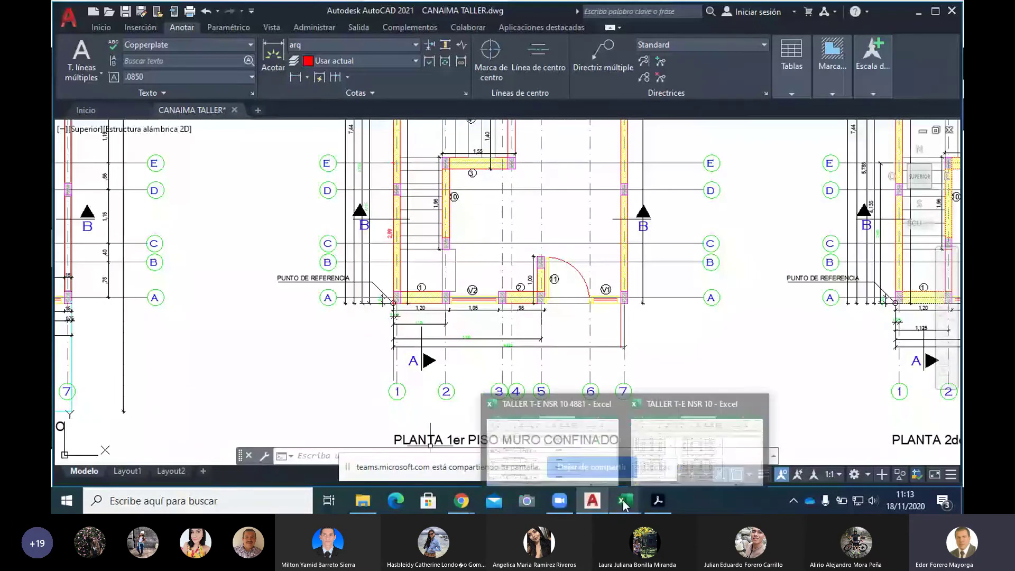
scroll(353, 423, "down", 8)
scroll(353, 449, "up", 8)
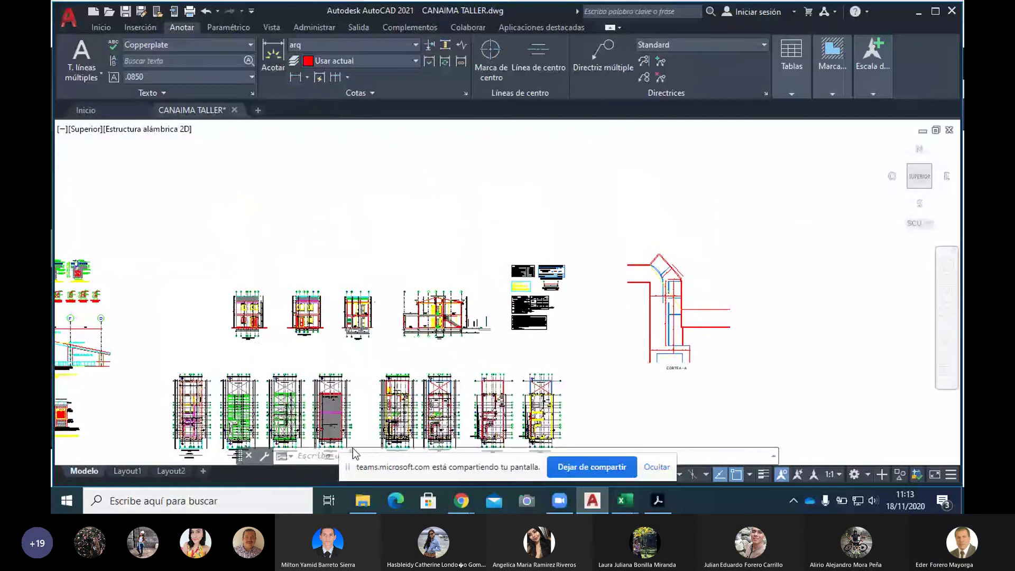
scroll(411, 318, "down", 2)
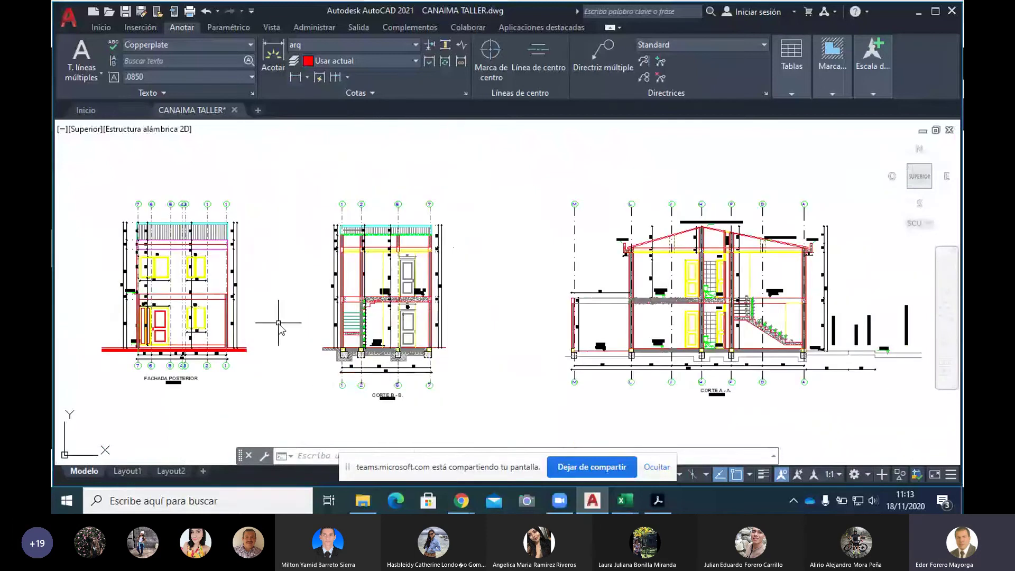
mouse_move(279, 319)
left_mouse_down()
mouse_move(433, 340)
mouse_move(642, 342)
left_mouse_up()
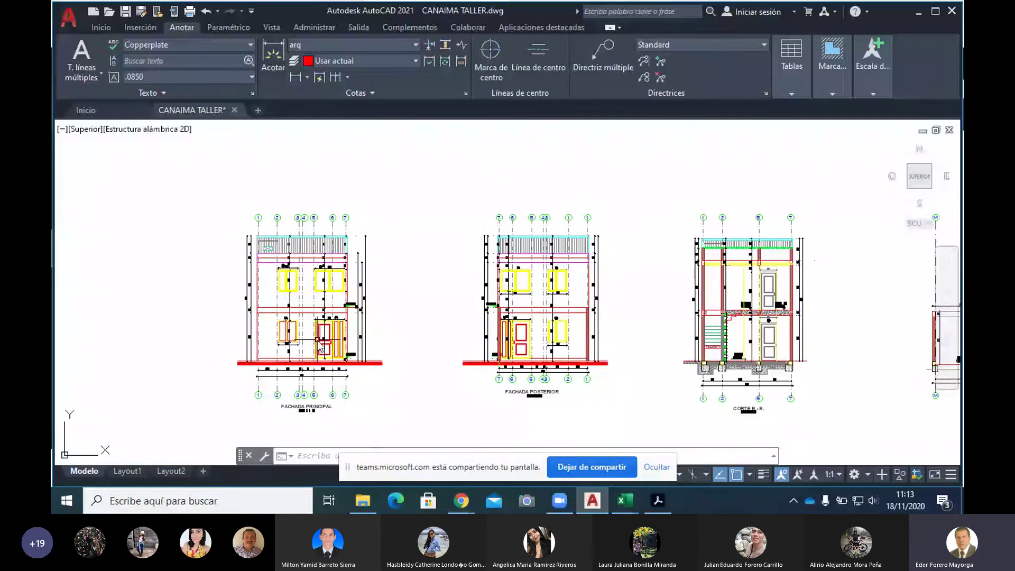
scroll(318, 344, "up", 2)
scroll(318, 347, "up", 2)
mouse_move(400, 344)
left_mouse_down()
mouse_move(442, 243)
mouse_move(425, 333)
left_mouse_up()
scroll(425, 333, "down", 2)
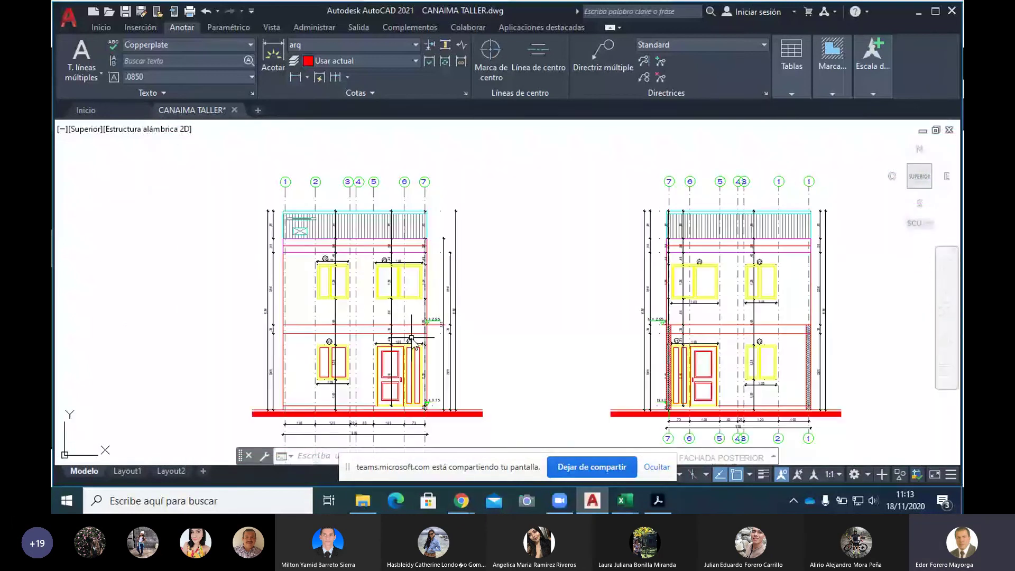
left_click_drag(399, 265, 401, 274)
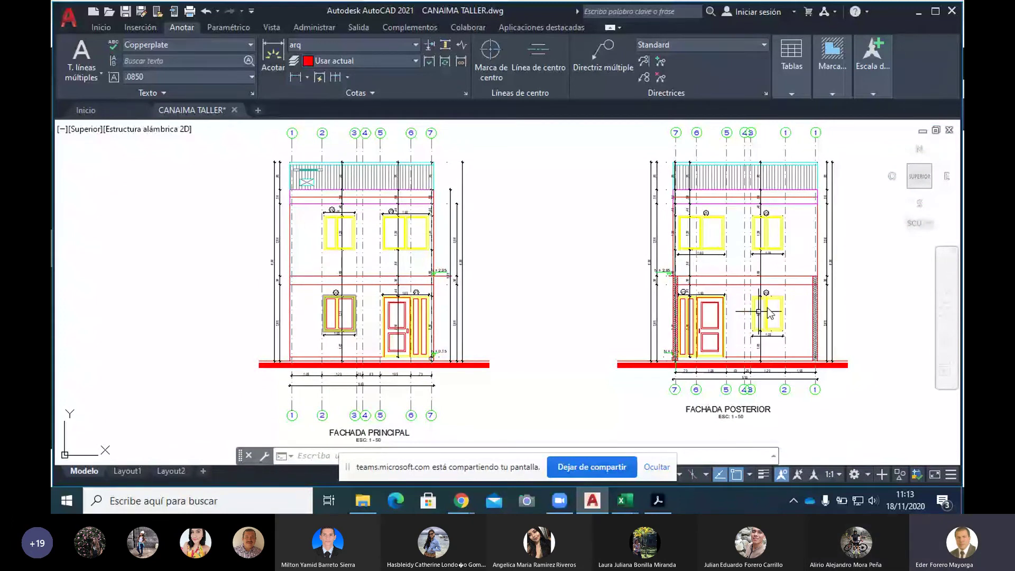
Examine the width and height dimensions of openings V2, V3 and V1 on both floors of the main facade.
scroll(348, 233, "up", 2)
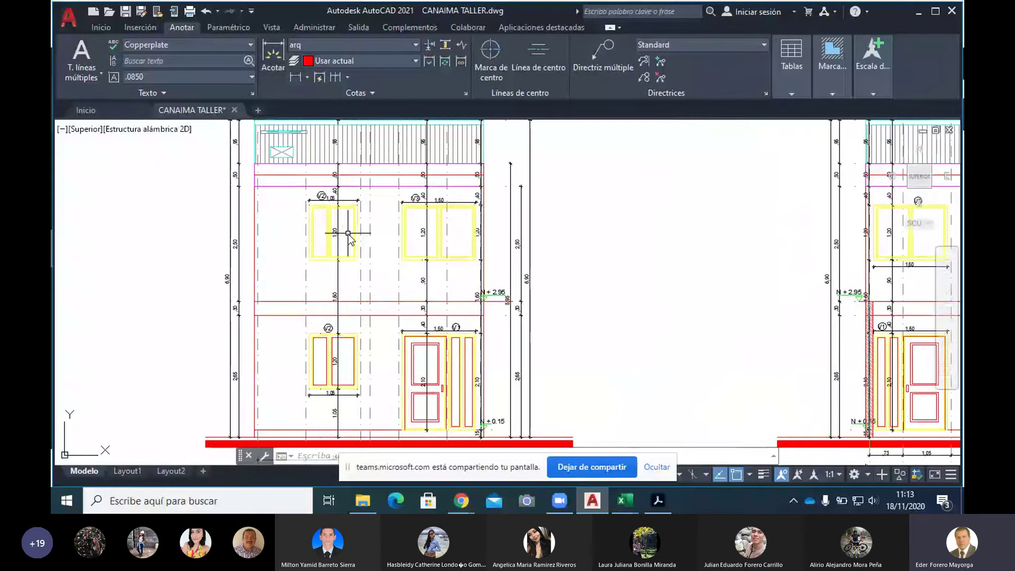
scroll(343, 211, "up", 3)
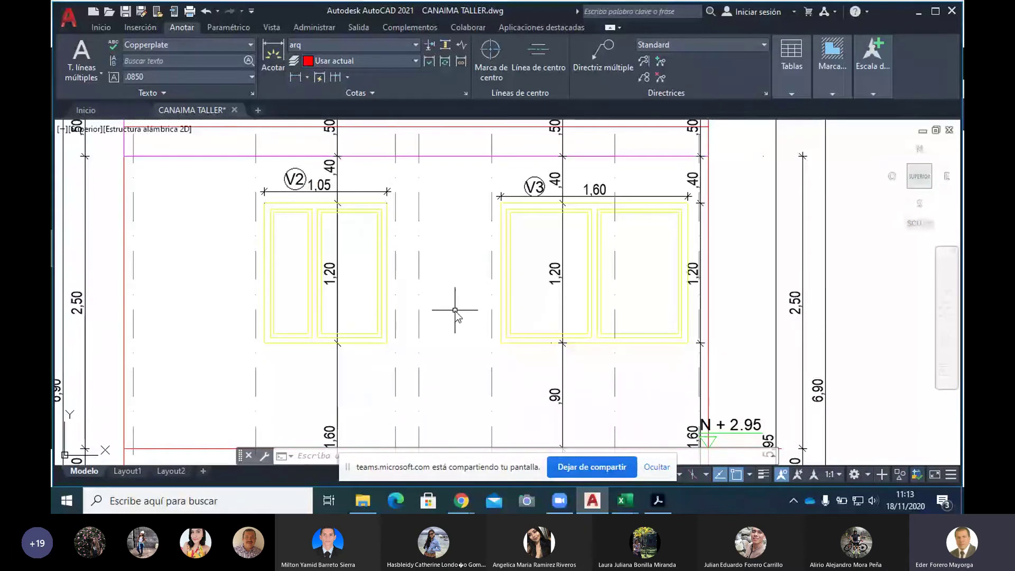
left_click_drag(455, 311, 454, 78)
left_click_drag(650, 310, 606, 200)
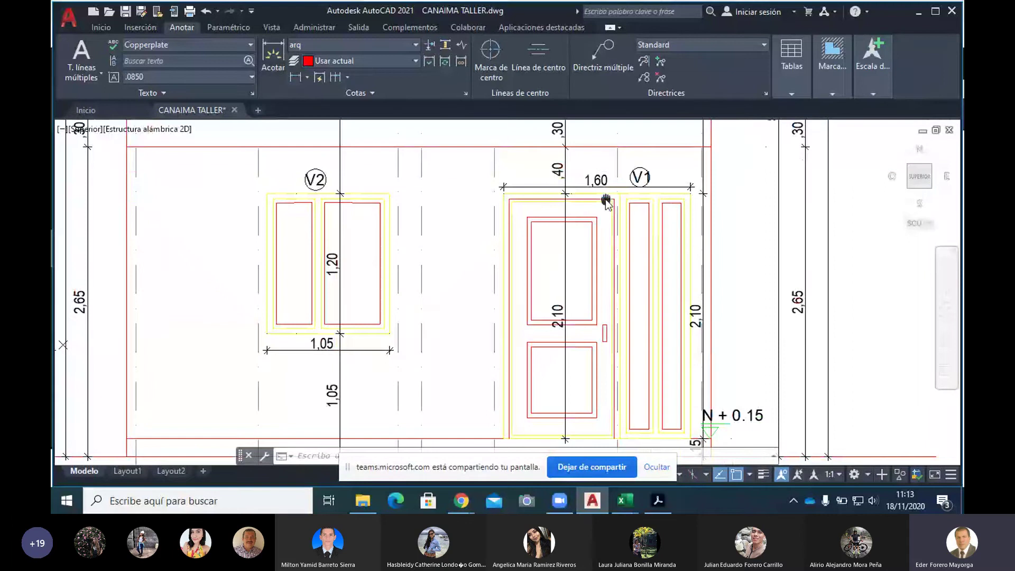
scroll(503, 261, "down", 2)
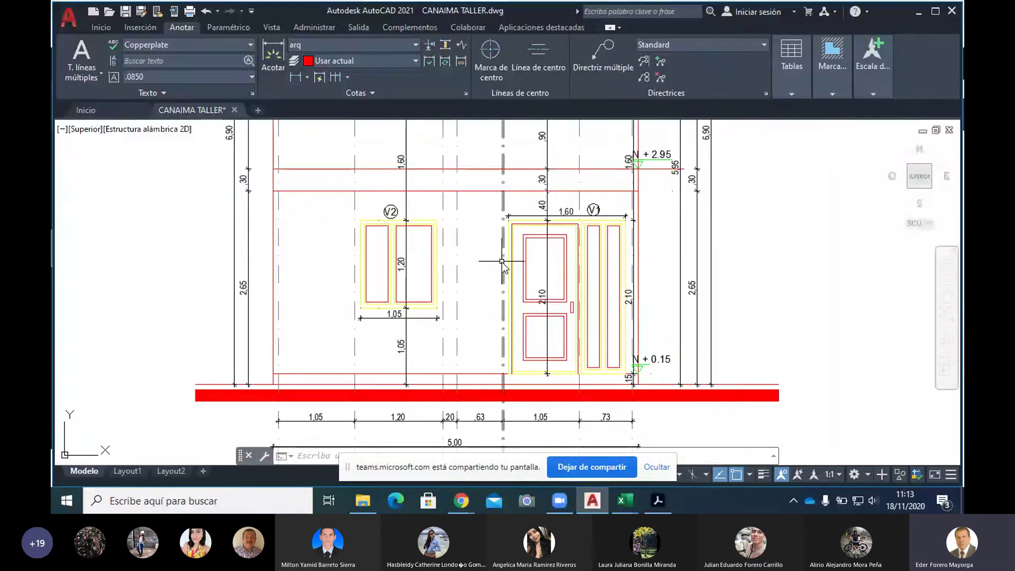
Examine the overall and floor height dimensions along both sides of the main facade, including the second-floor level mark.
scroll(502, 262, "down", 2)
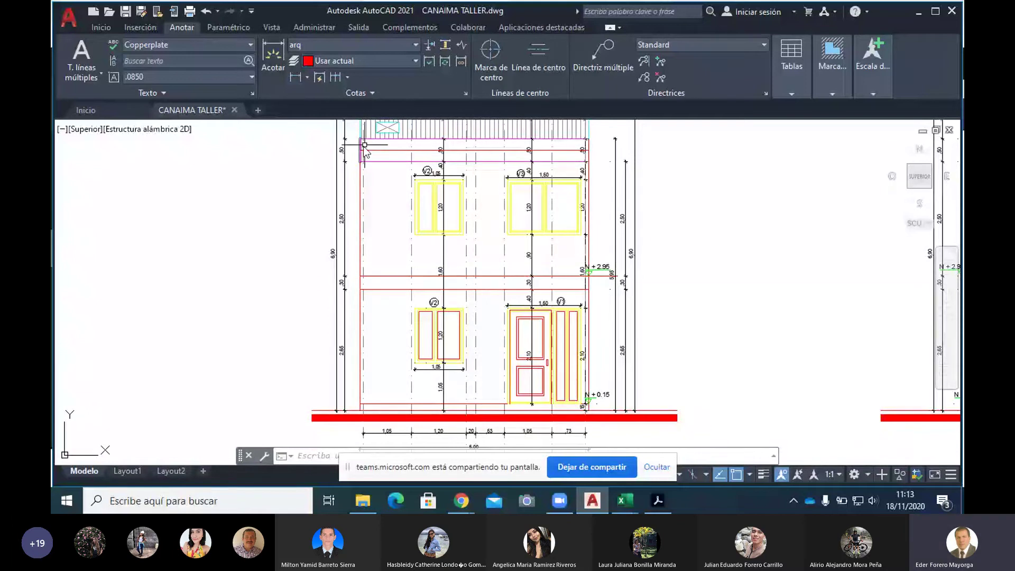
scroll(344, 258, "up", 2)
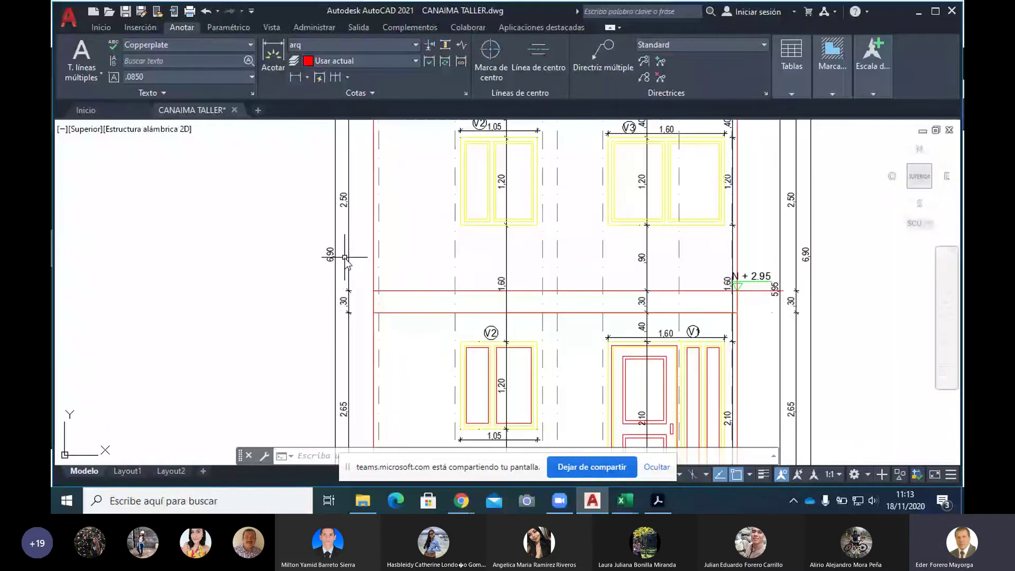
scroll(344, 258, "up", 1)
scroll(338, 261, "down", 4)
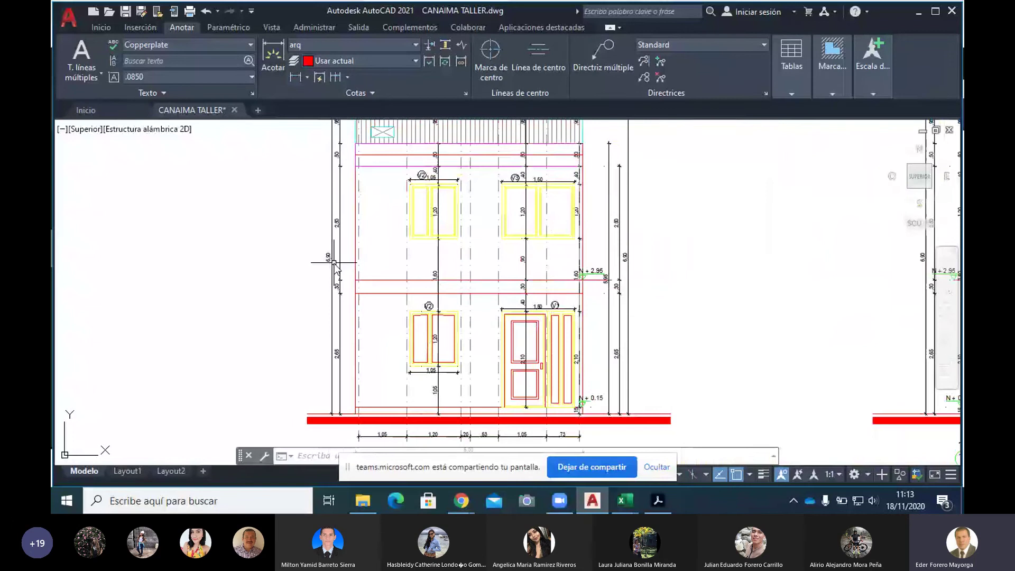
scroll(335, 265, "down", 2)
scroll(441, 285, "up", 3)
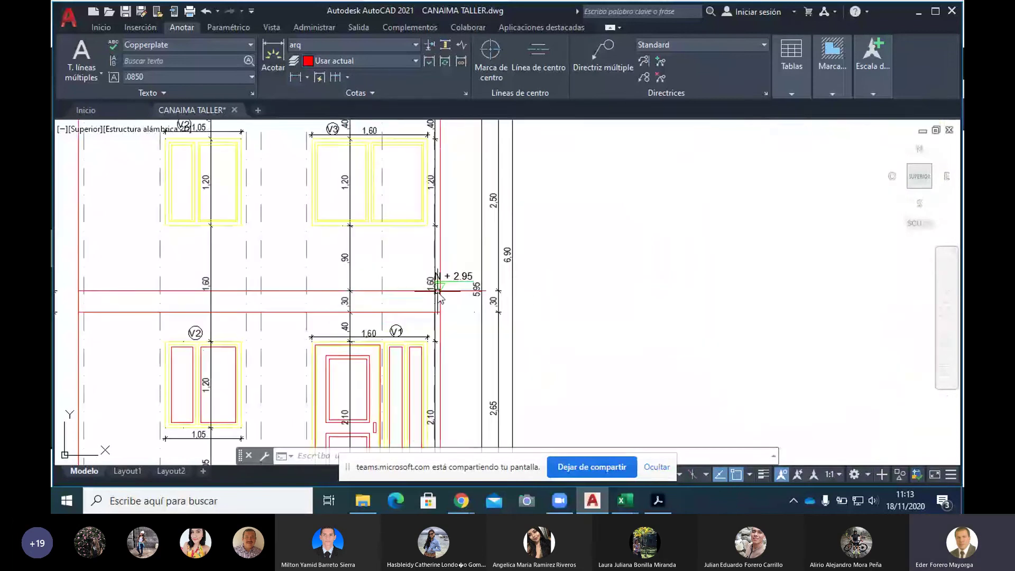
scroll(441, 286, "down", 1)
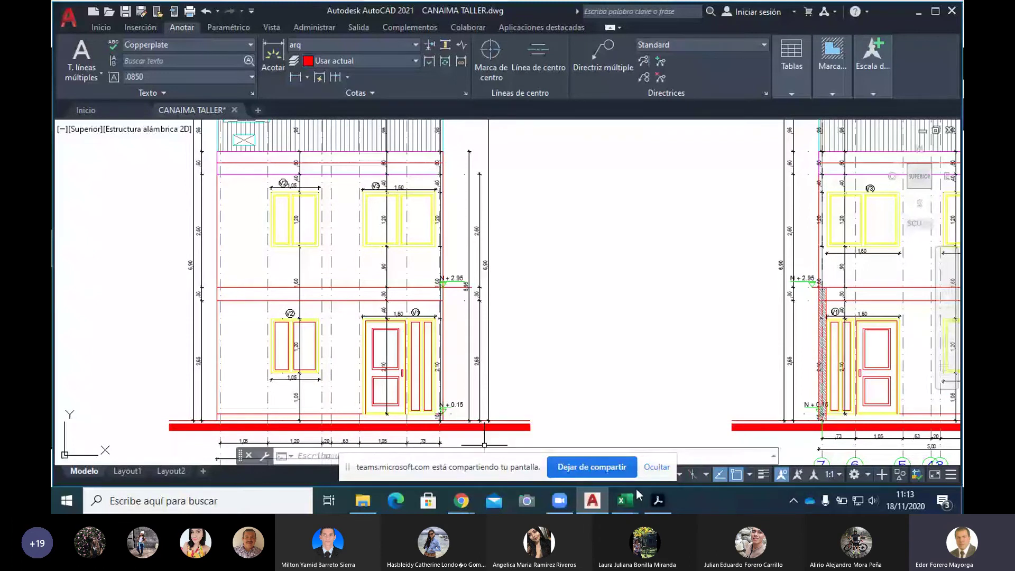
Switch to the Excel workbook TALLER T-E NSR 10 4881 and inspect the opening totals in D9, D14 and D16 of the VANOS sheet.
mouse_move(624, 499)
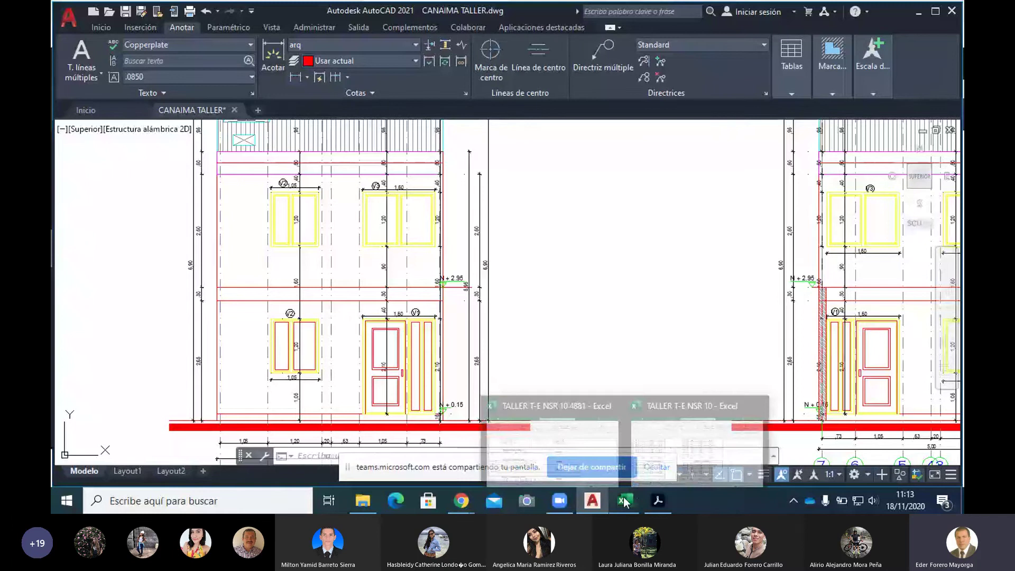
left_click(553, 439)
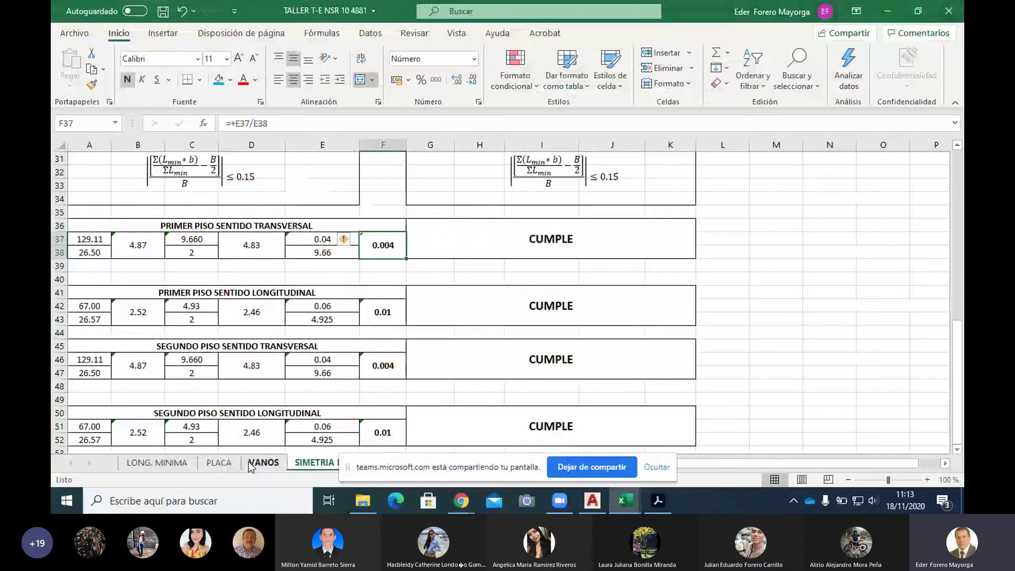
left_click(248, 461)
scroll(239, 423, "up", 5)
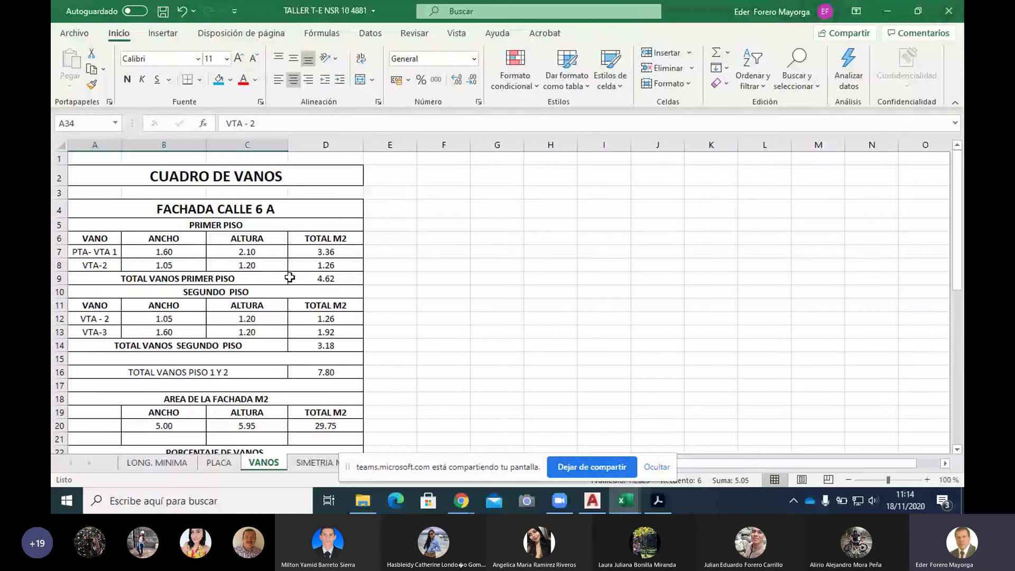
left_click(326, 278)
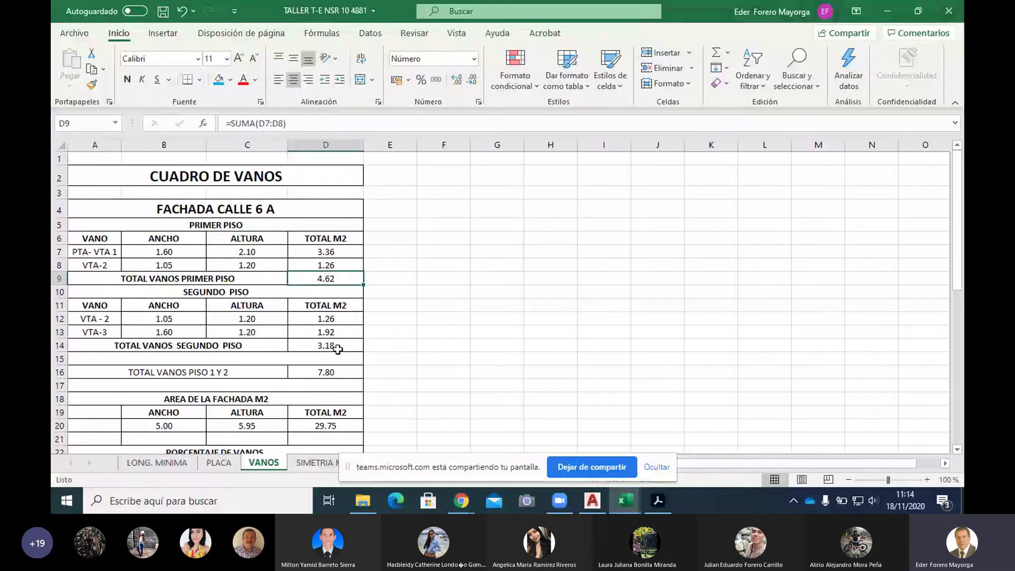
left_click(340, 349)
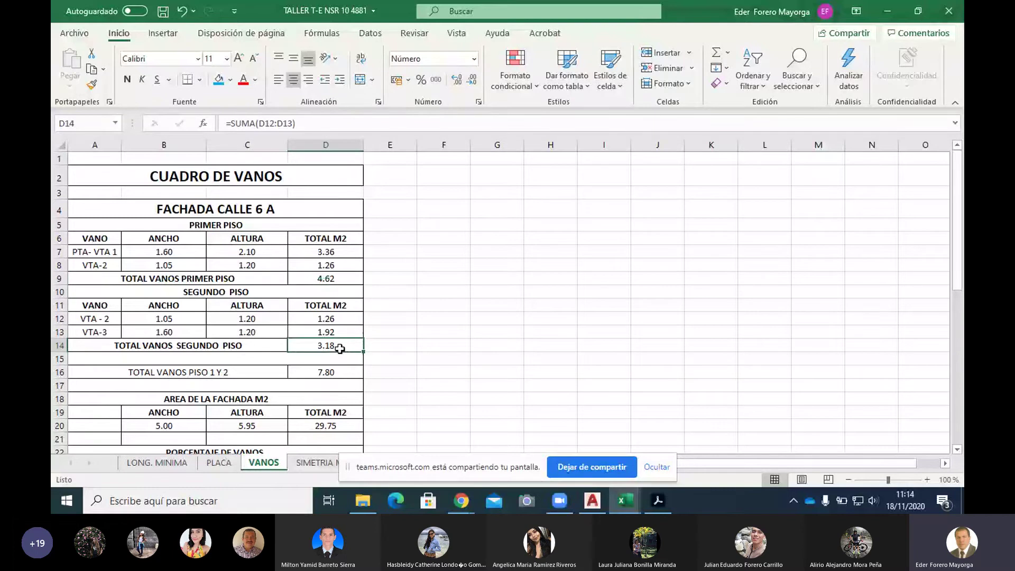
left_click(337, 374)
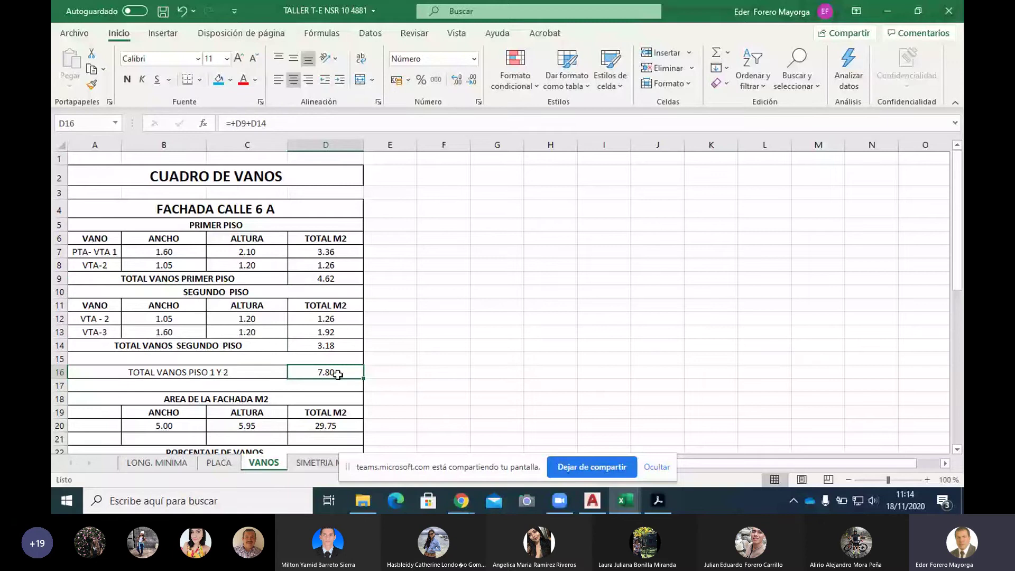
Inspect the Calle 6 A facade area in D20 and the proposed and maximum opening percentages in C24 and A24.
scroll(337, 375, "down", 2)
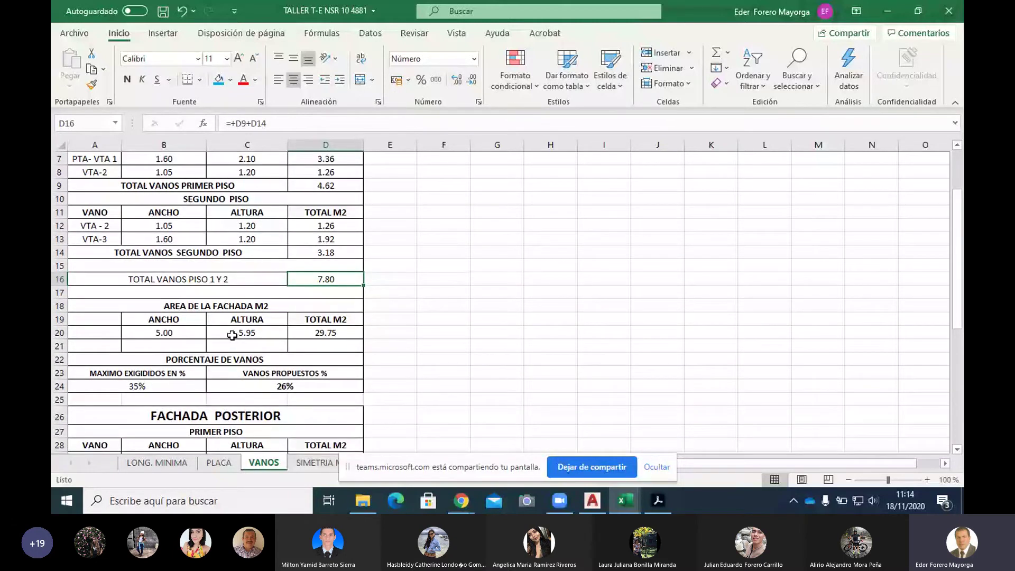
left_click(341, 335)
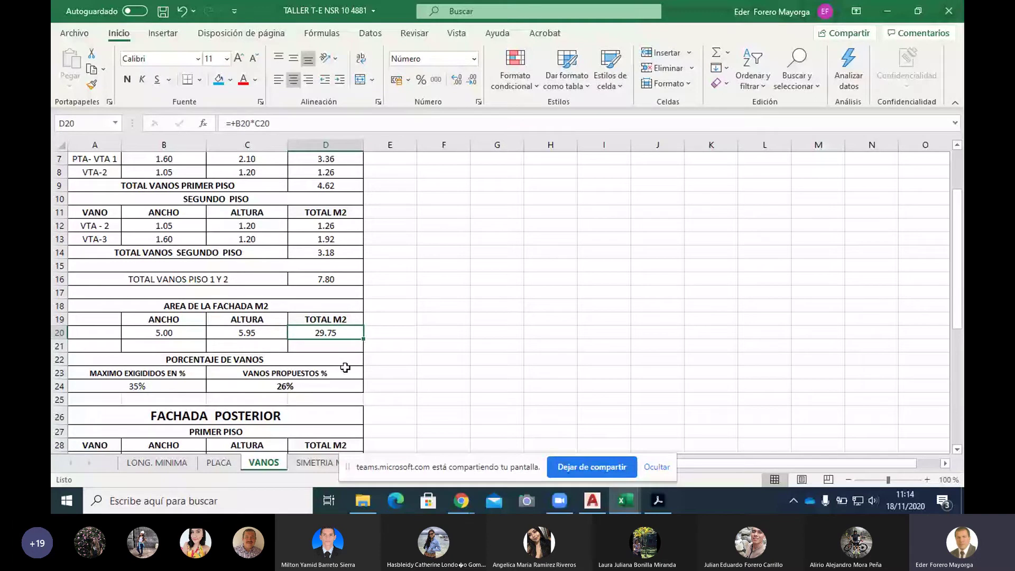
scroll(320, 266, "down", 1)
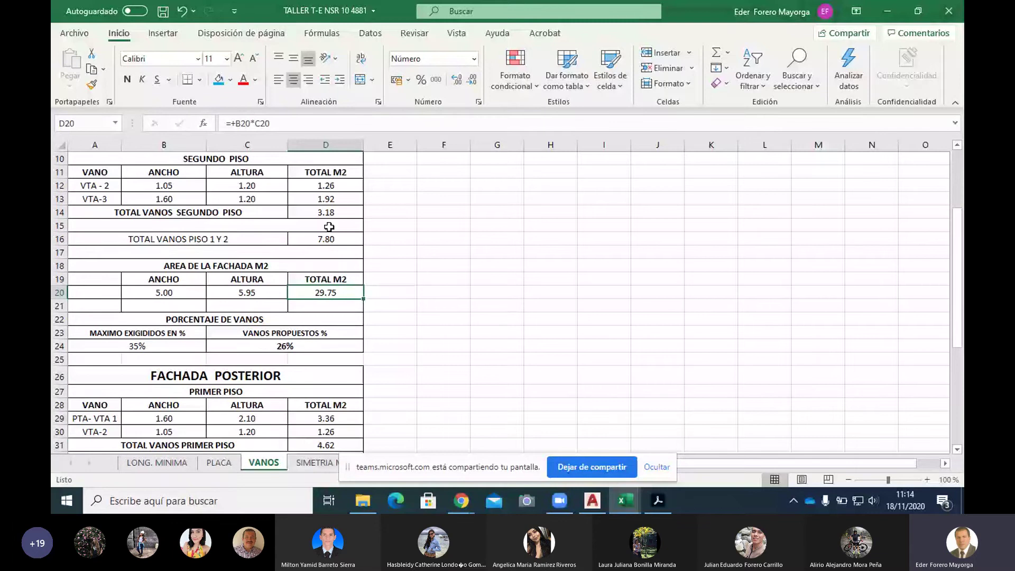
left_click(286, 347)
left_click(152, 347)
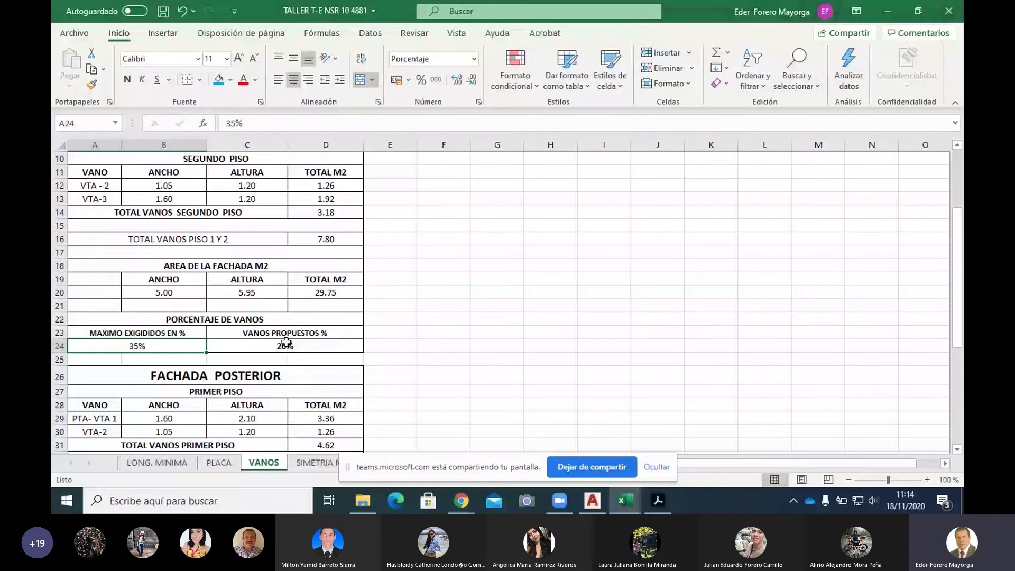
Review how C24 derives the proposed opening percentage from total openings and facade area, and look over the rear facade table.
scroll(286, 344, "down", 1)
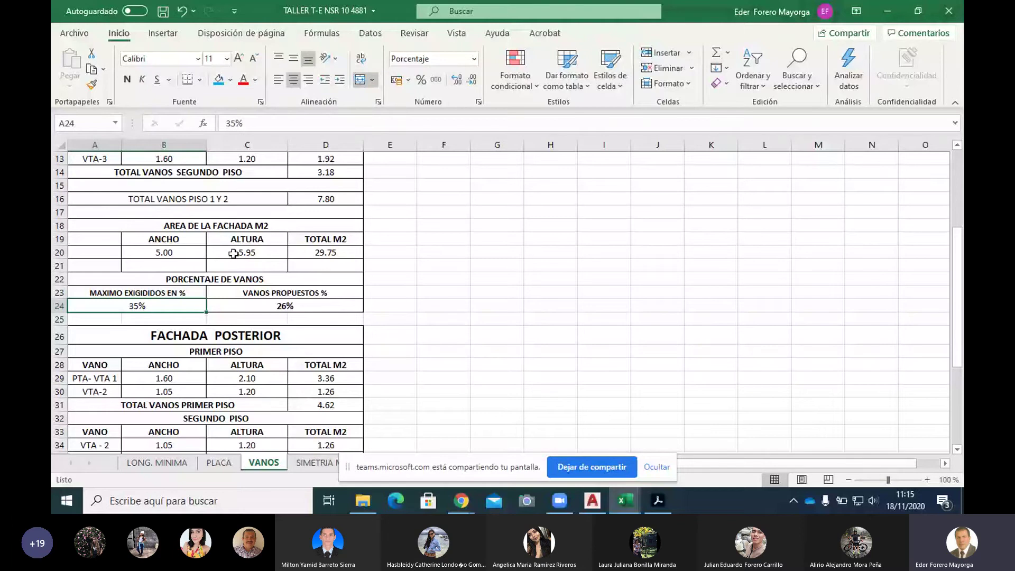
scroll(267, 260, "up", 3)
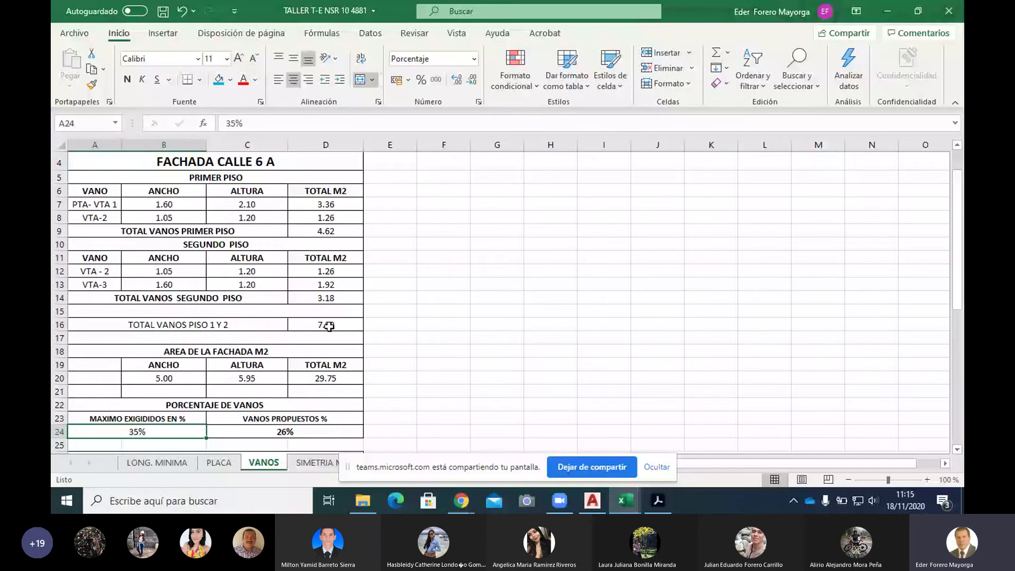
scroll(329, 327, "down", 1)
left_click(262, 391)
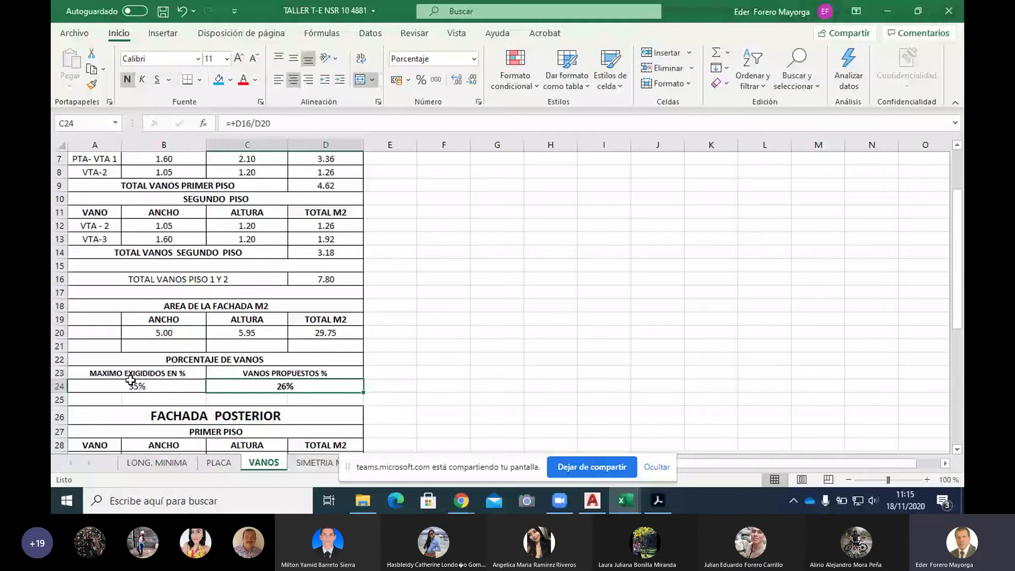
scroll(130, 380, "down", 3)
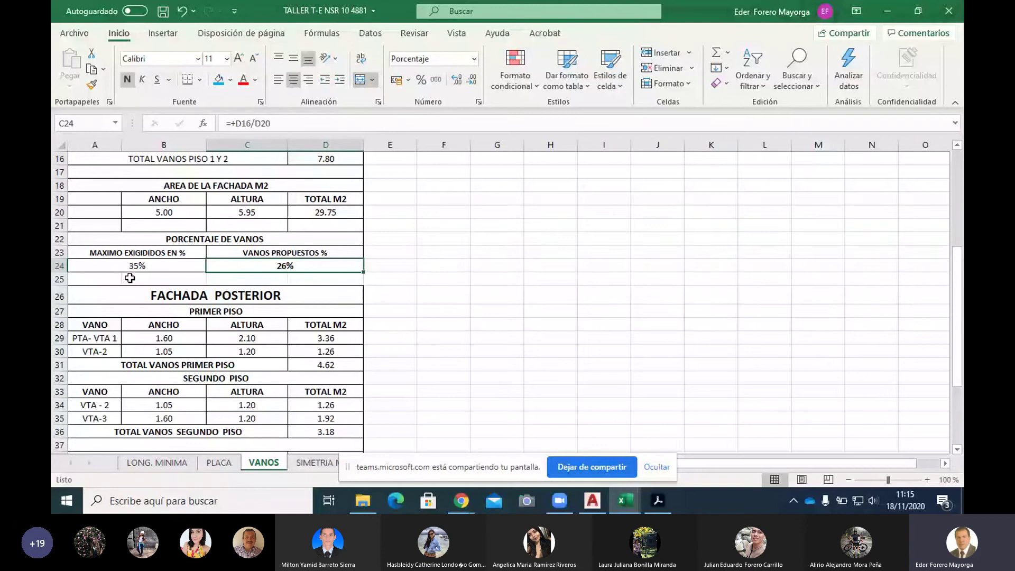
scroll(159, 261, "up", 5)
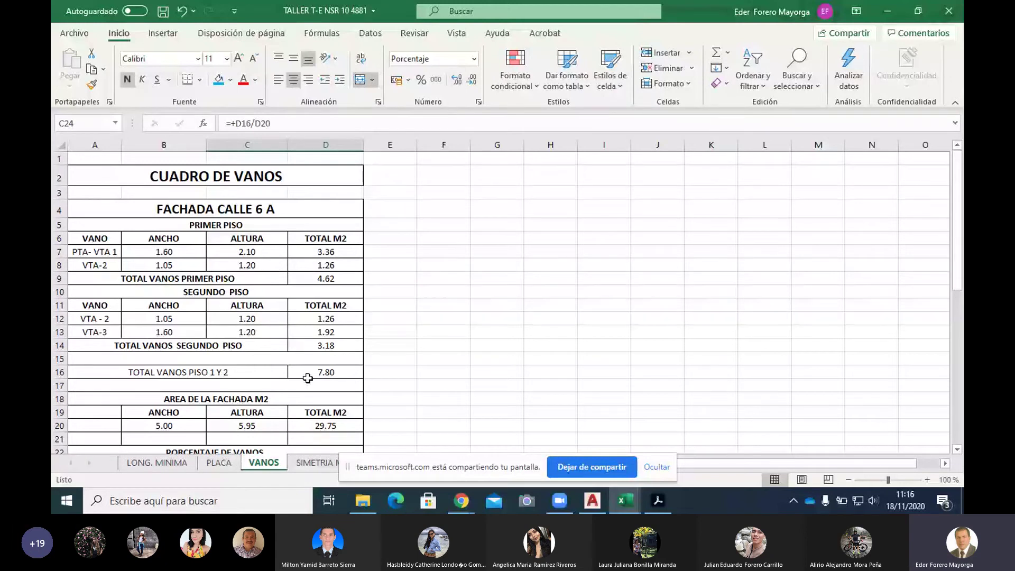
Set the first-floor VTA-2 opening of the Calle 6 A facade to height 1.4 and width 1.2.
left_click(247, 265)
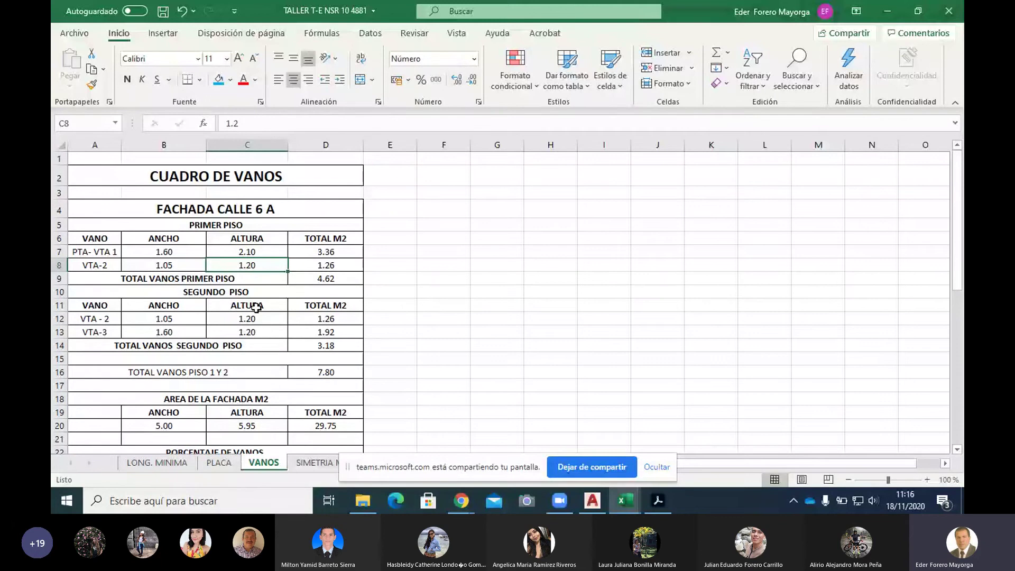
type("1.4")
key("Return")
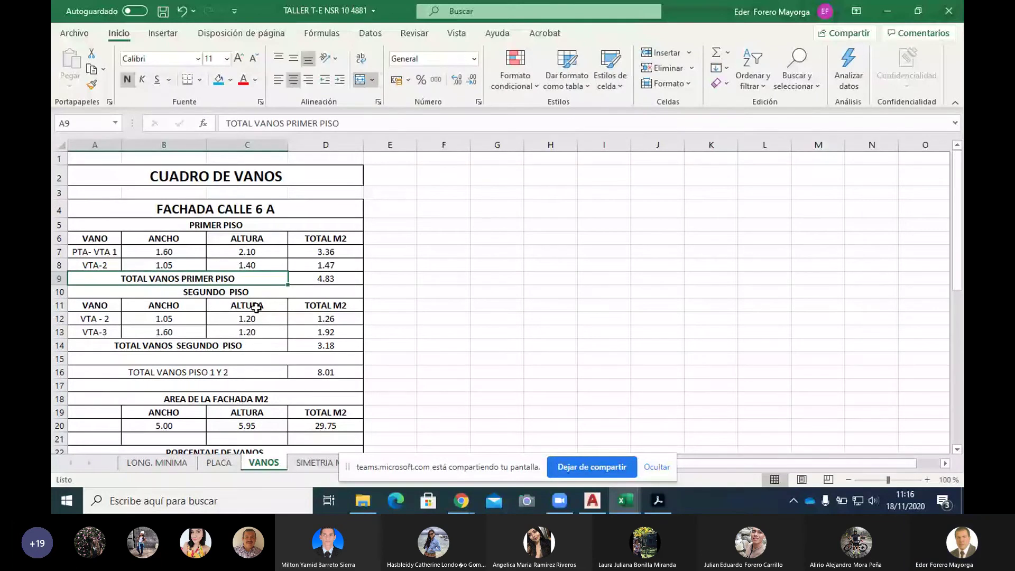
left_click(175, 266)
double_click(175, 266)
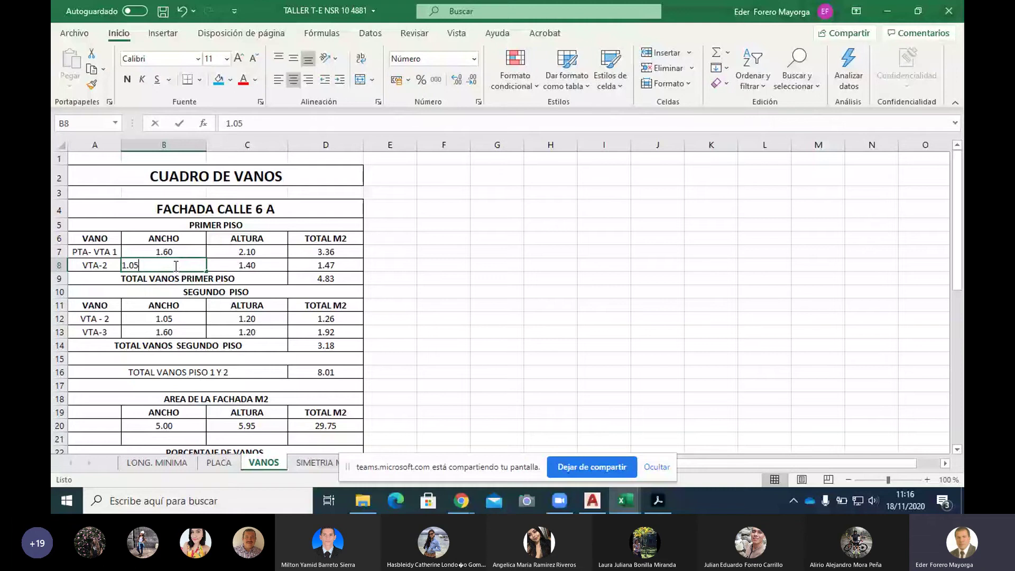
type("1.2")
key("Return")
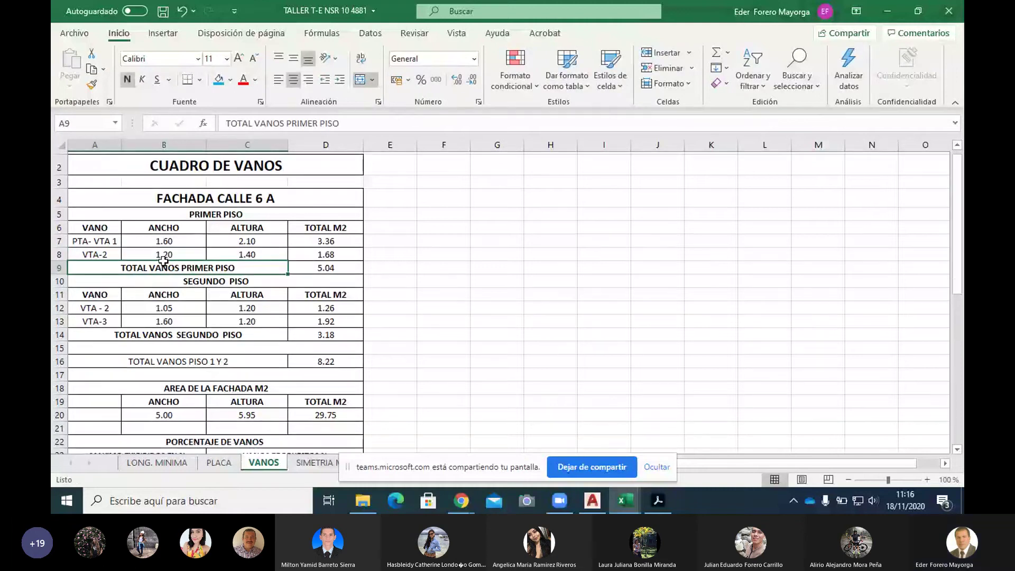
Review the Calle 6 A opening percentages and the rear facade table on the VANOS sheet, and open the PLACA sheet.
scroll(164, 263, "down", 2)
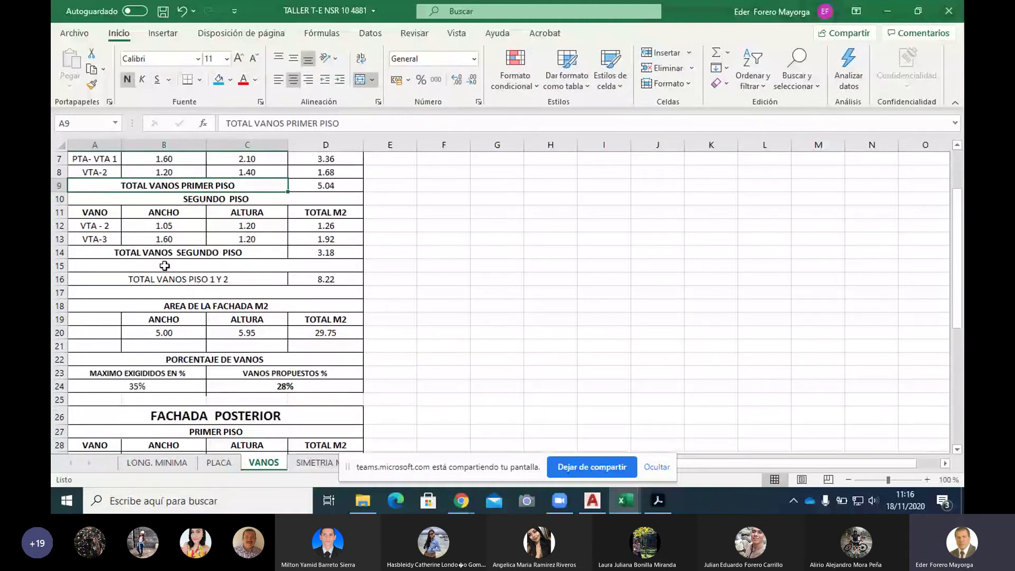
scroll(164, 266, "down", 2)
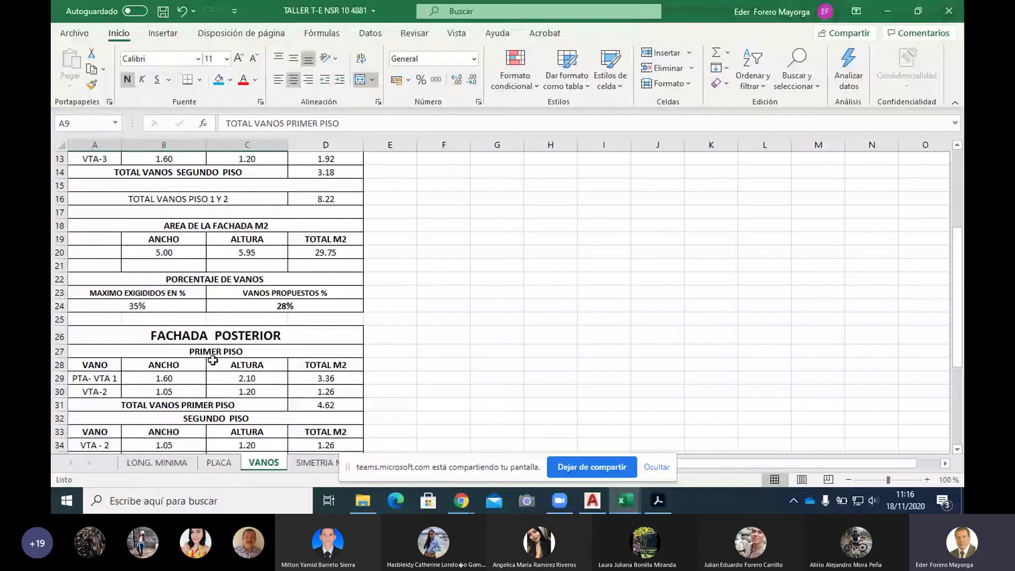
left_click(219, 463)
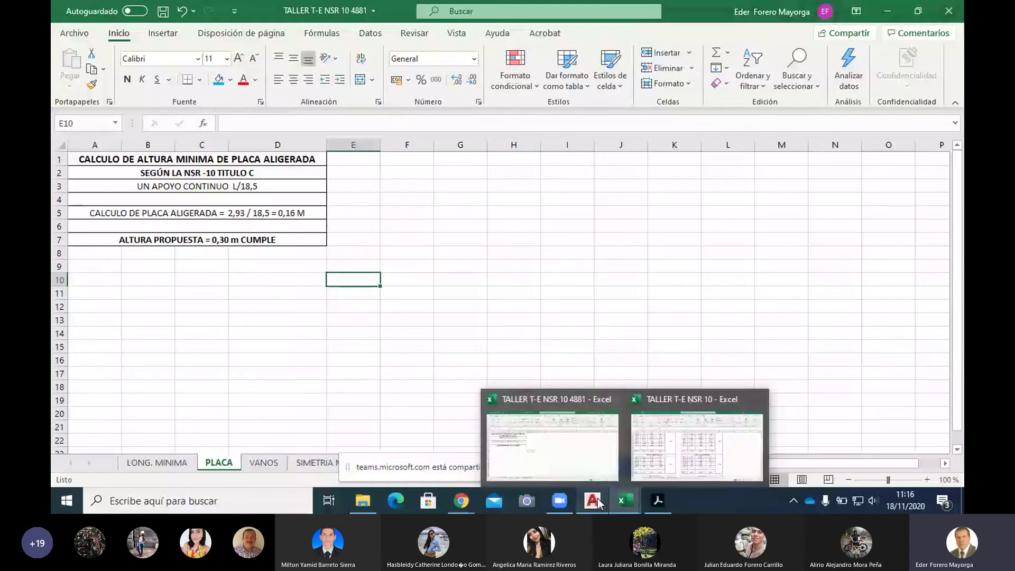
Switch to the CANAIMA TALLER drawing in AutoCAD and inspect the intermediate slab thickness in the section, at the ALCOBA and the stairs.
mouse_move(596, 503)
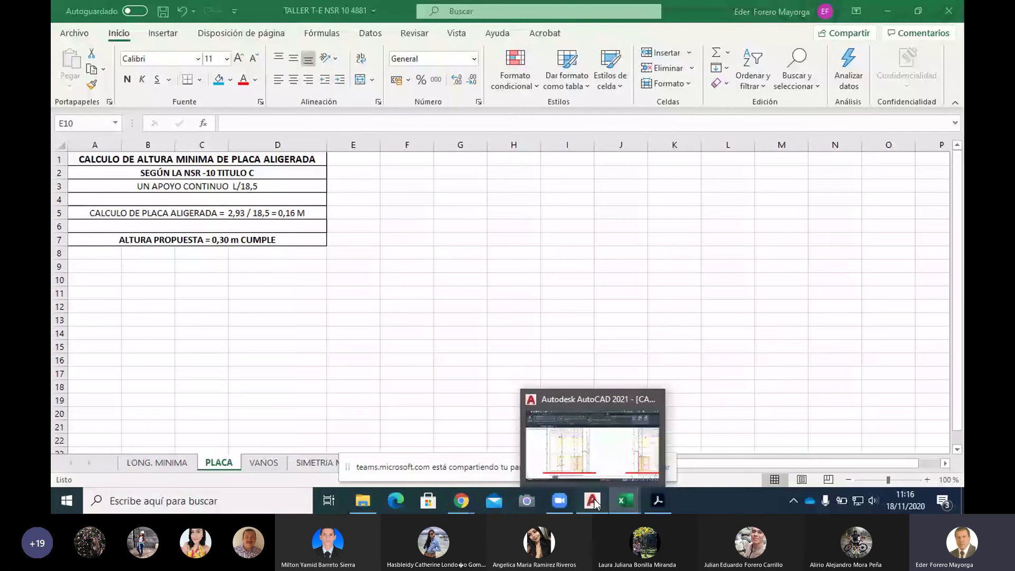
left_click(596, 503)
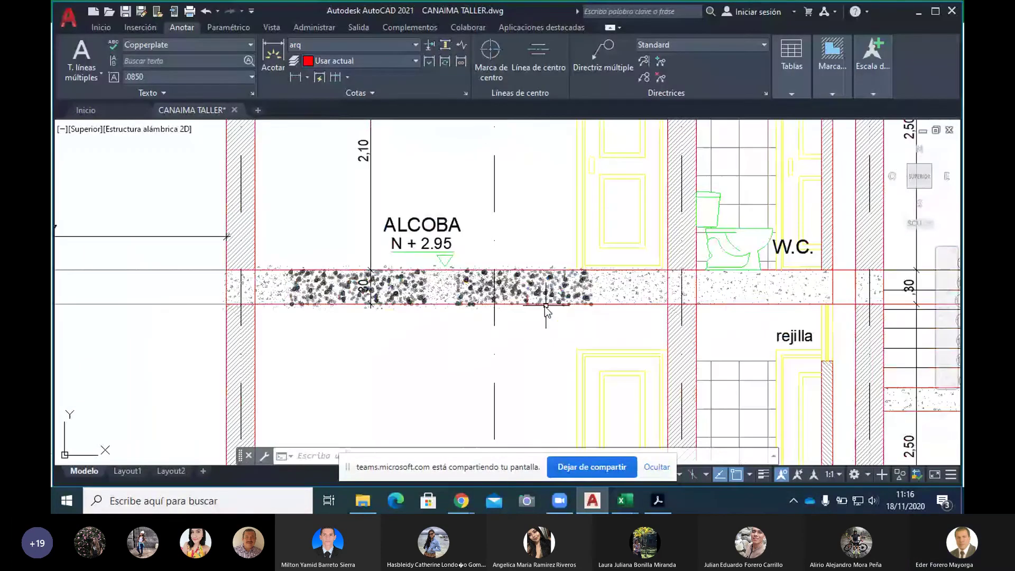
scroll(423, 332, "up", 2)
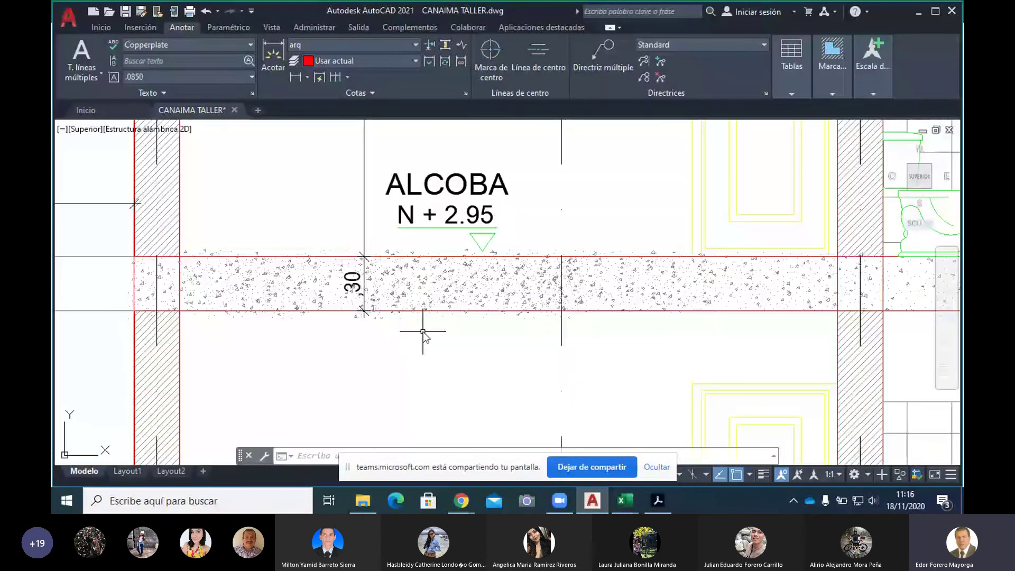
scroll(491, 294, "down", 1)
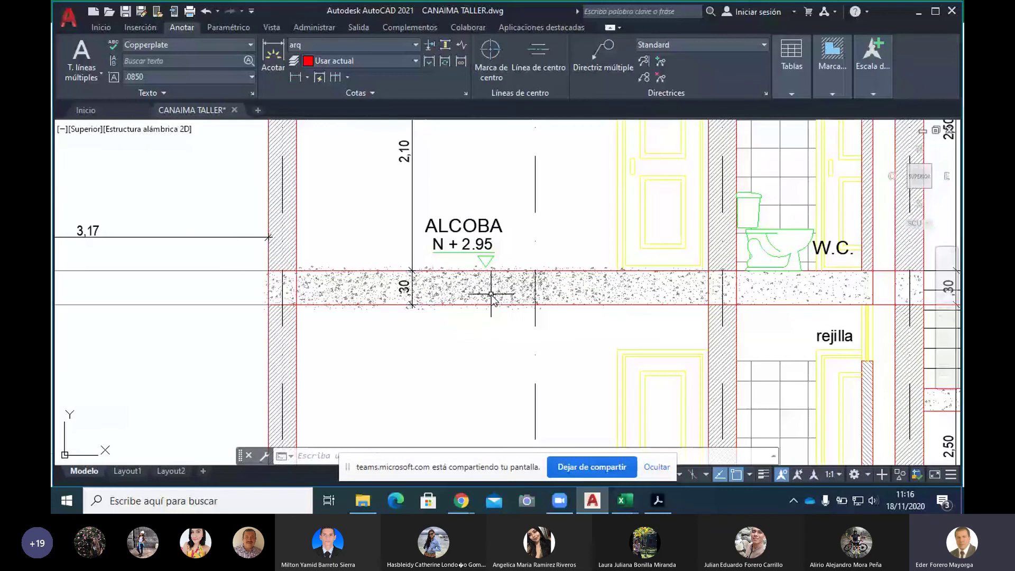
scroll(491, 294, "down", 3)
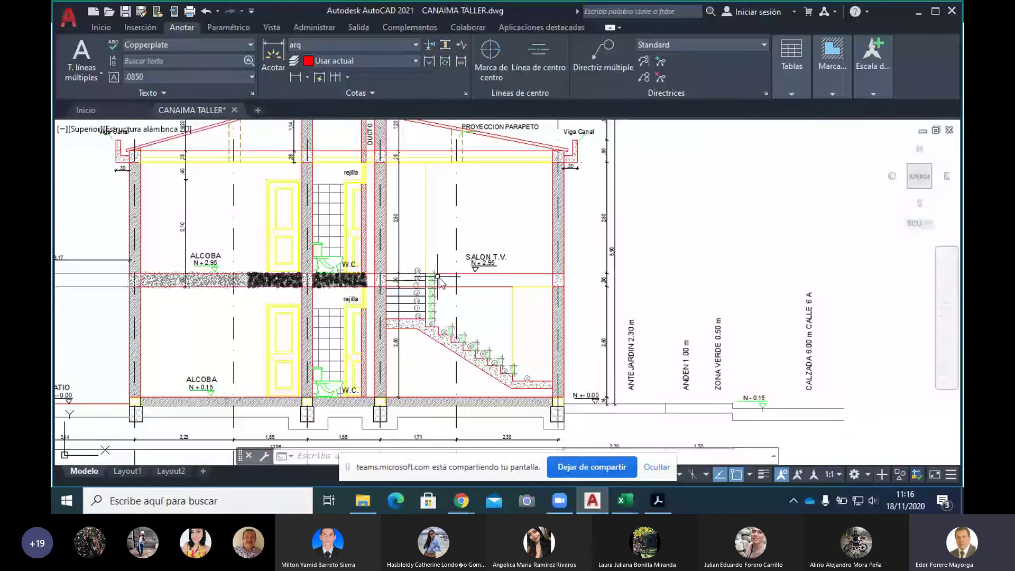
scroll(335, 307, "up", 3)
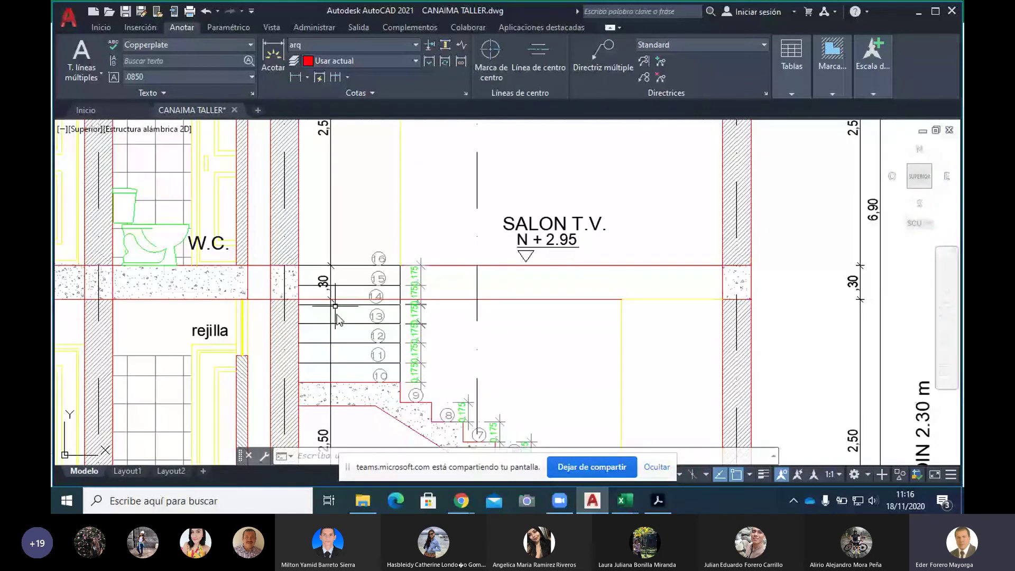
Locate the construction details in the drawing and examine the isometric floor slab detail with its blocks and joists.
scroll(335, 307, "down", 6)
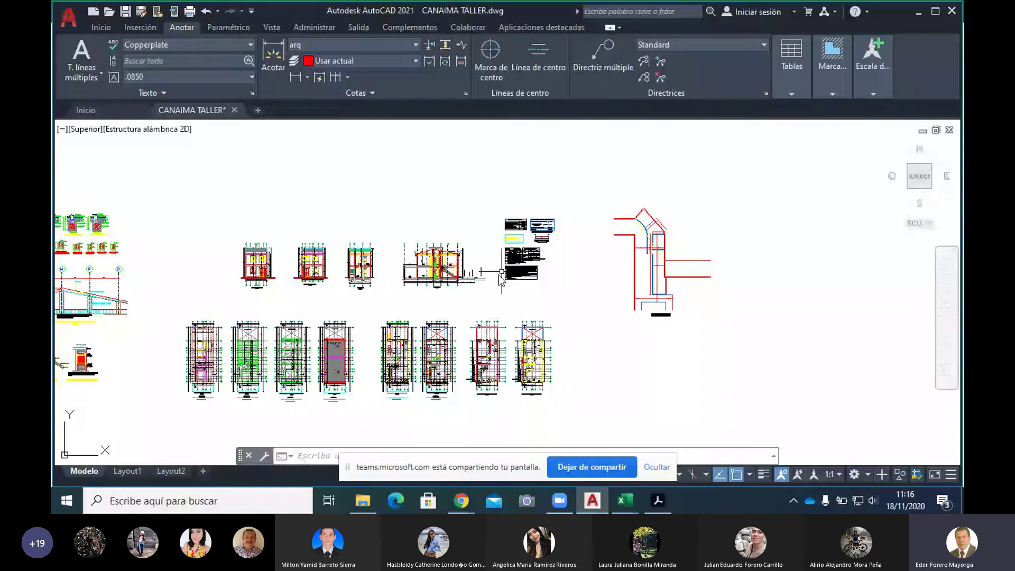
left_click_drag(279, 312, 628, 315)
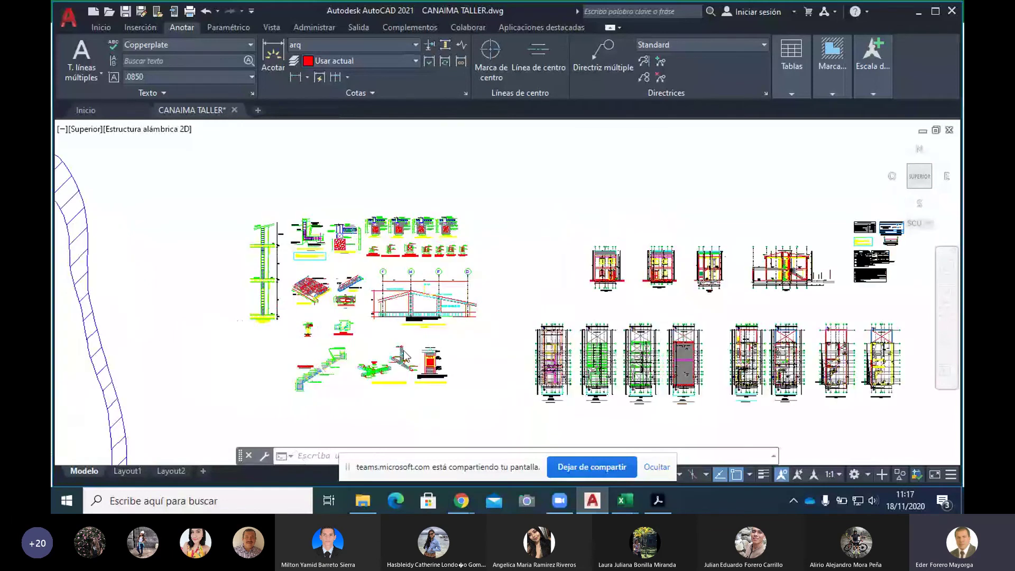
scroll(404, 355, "up", 5)
mouse_move(55, 250)
left_mouse_down()
mouse_move(386, 319)
mouse_move(362, 414)
left_mouse_up()
scroll(393, 165, "up", 4)
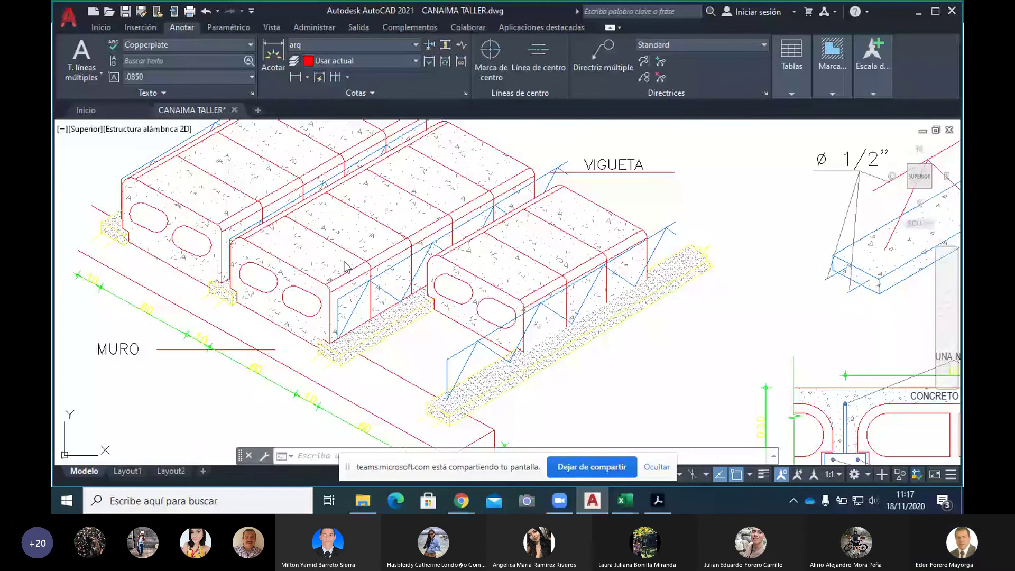
Examine the lightweight floor slab section C-C and its overall depth dimension, comparing it with the neighbouring joist and slab details.
scroll(346, 267, "down", 2)
left_click_drag(346, 267, 303, 217)
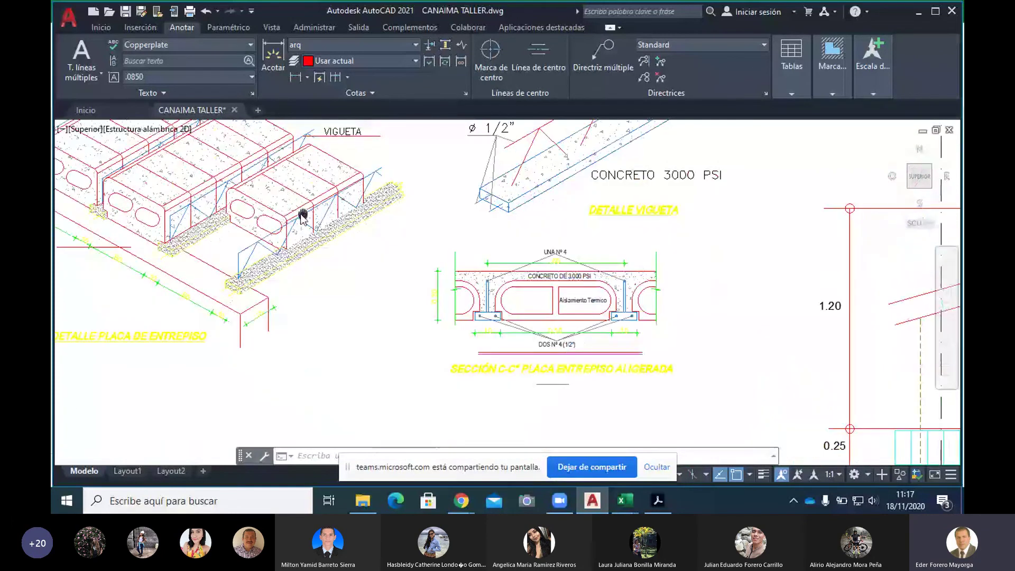
scroll(459, 293, "up", 4)
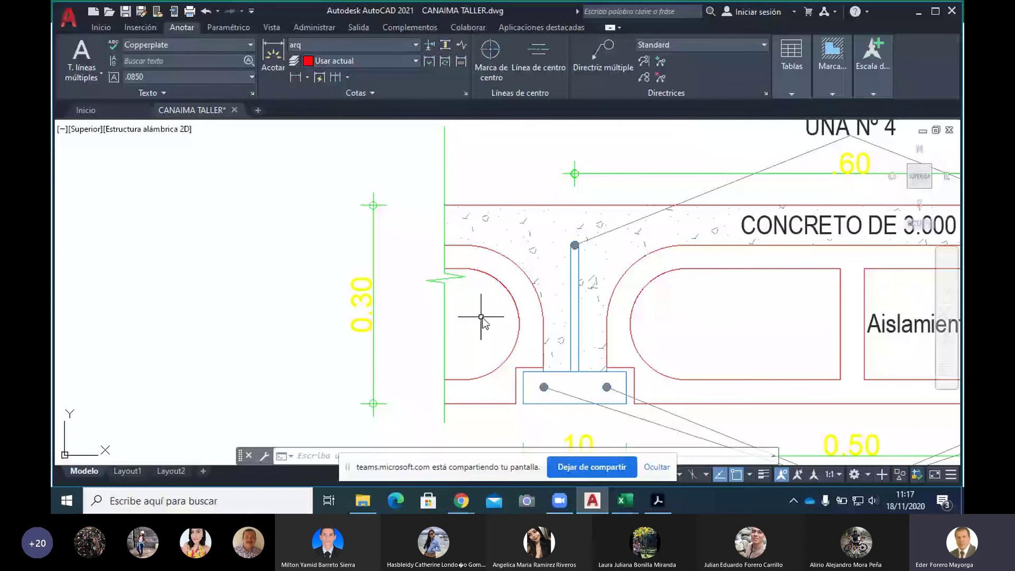
scroll(482, 317, "down", 2)
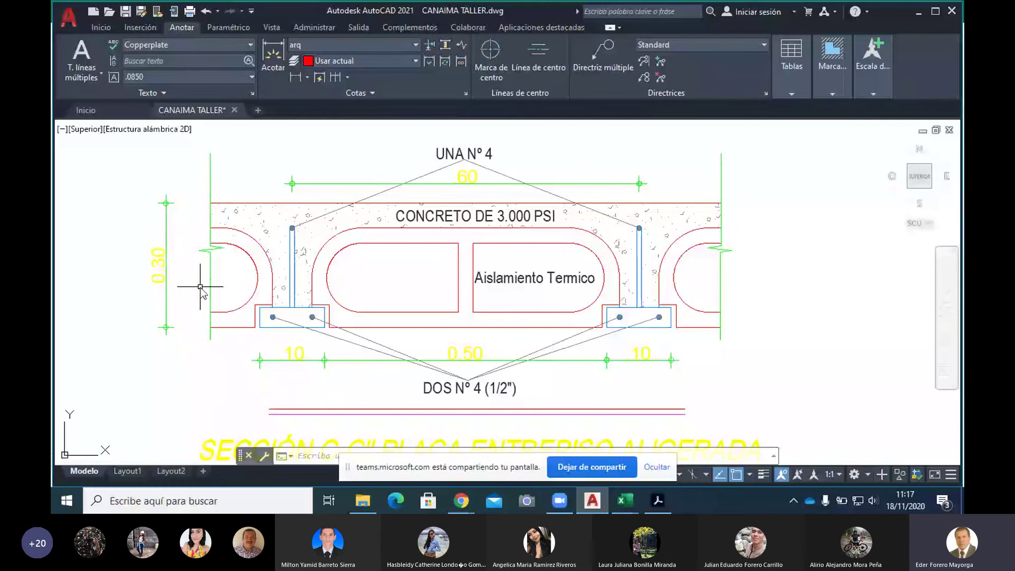
scroll(201, 290, "down", 3)
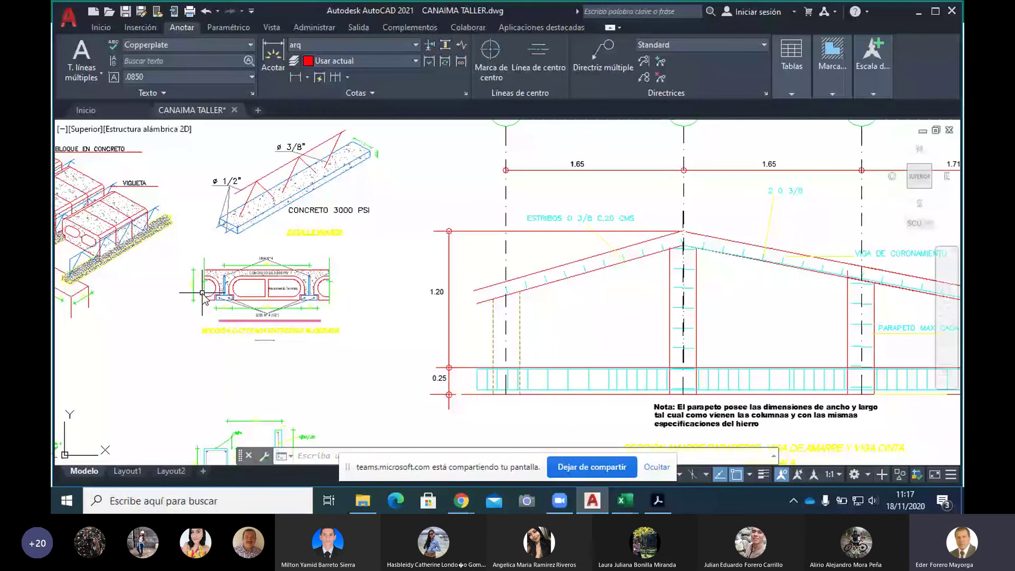
scroll(203, 292, "up", 2)
left_click_drag(422, 307, 451, 310)
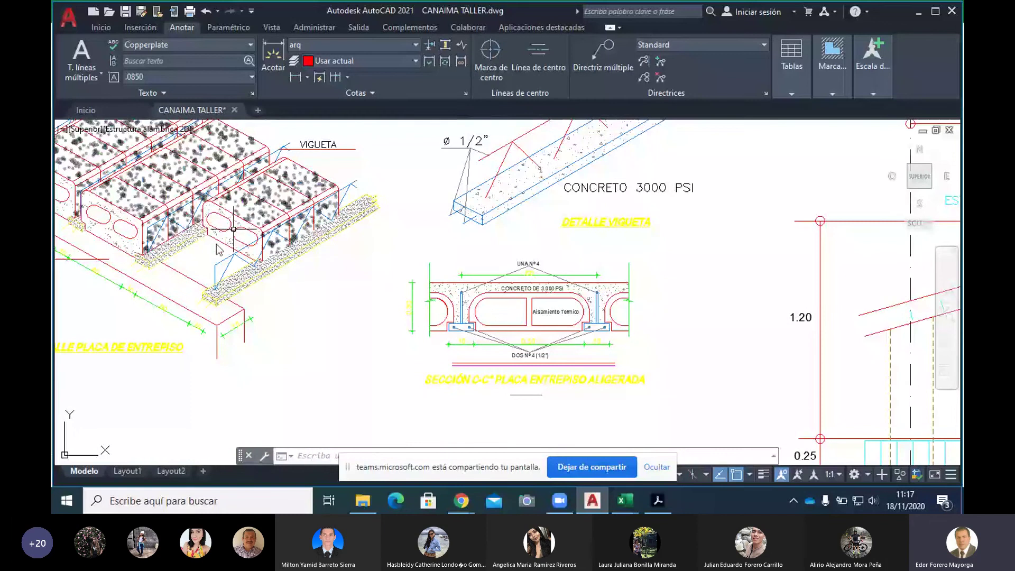
scroll(233, 229, "down", 2)
scroll(457, 320, "up", 6)
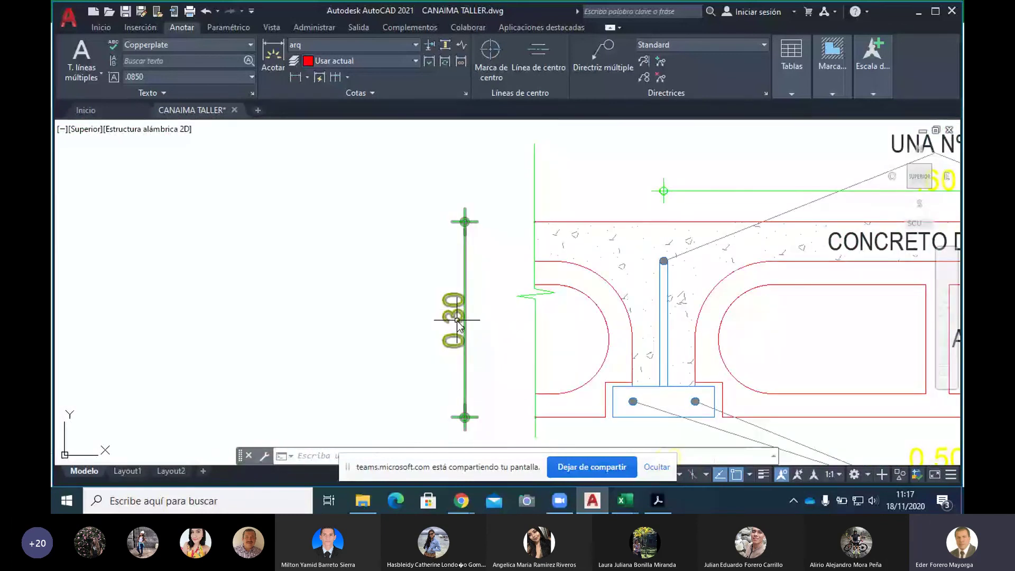
Switch back to the TALLER T-E NSR 10 4881 workbook in Excel and review the PLACA slab height calculation and the wall symmetry sheet.
left_click(623, 503)
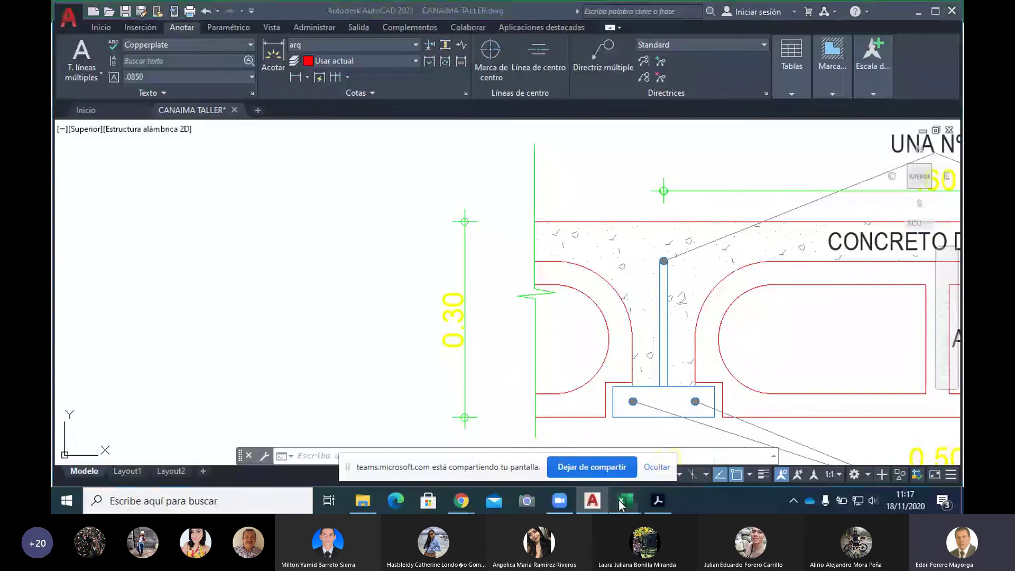
left_click(524, 468)
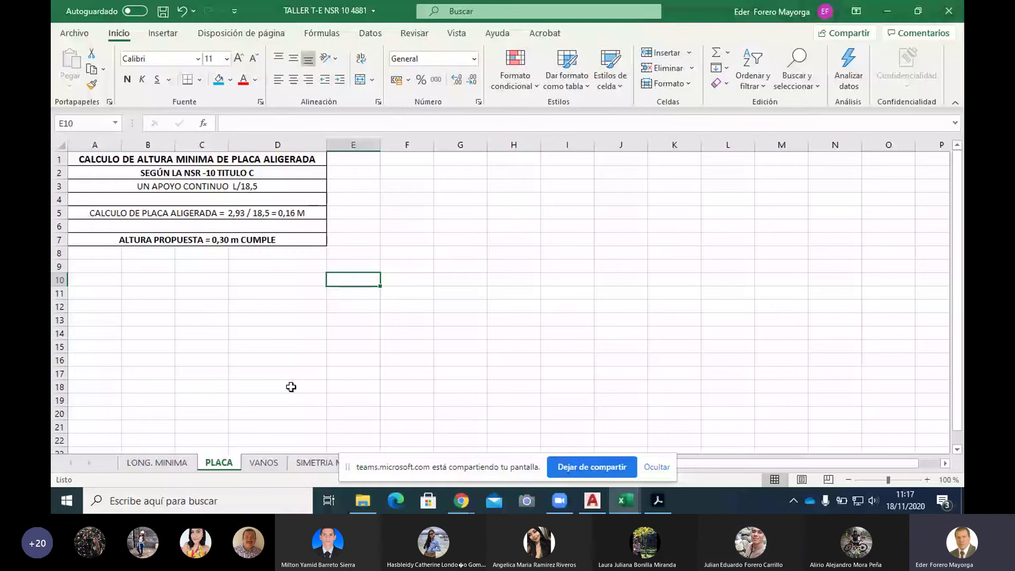
left_click(314, 463)
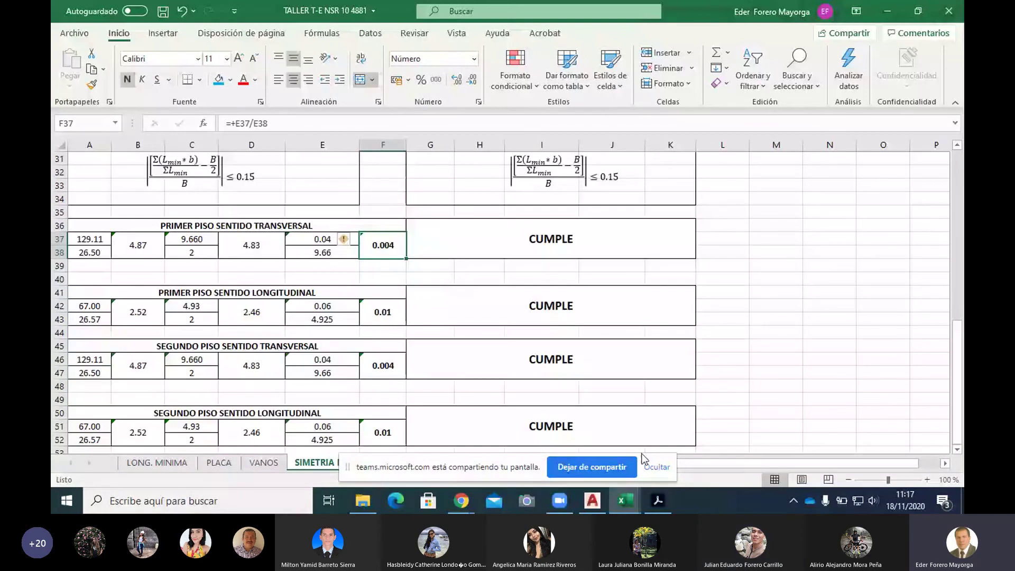
Switch to the Microsoft Teams meeting in Chrome, view the speaking participant's contact card and dismiss it.
mouse_move(461, 501)
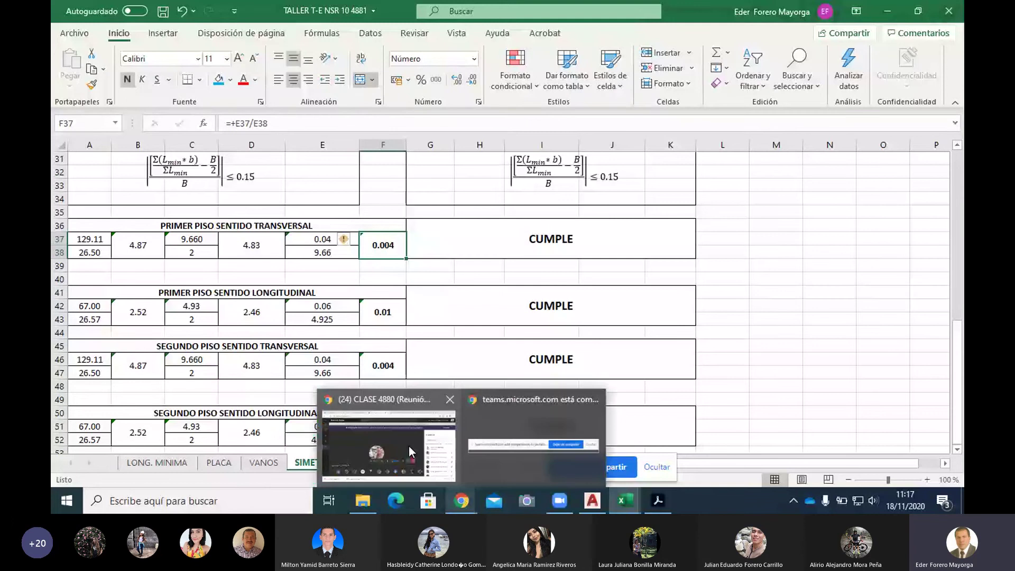
left_click(408, 447)
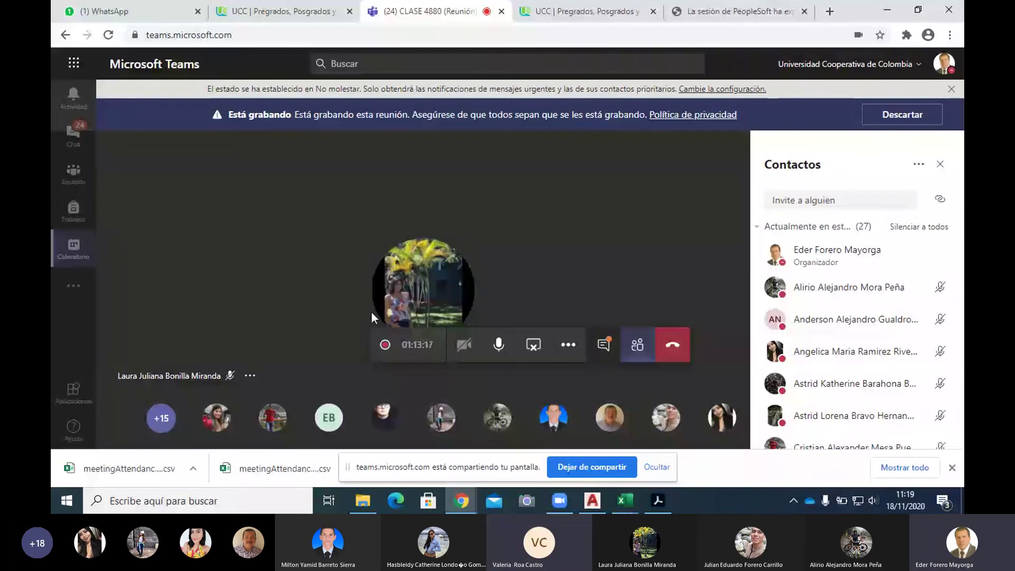
mouse_move(476, 291)
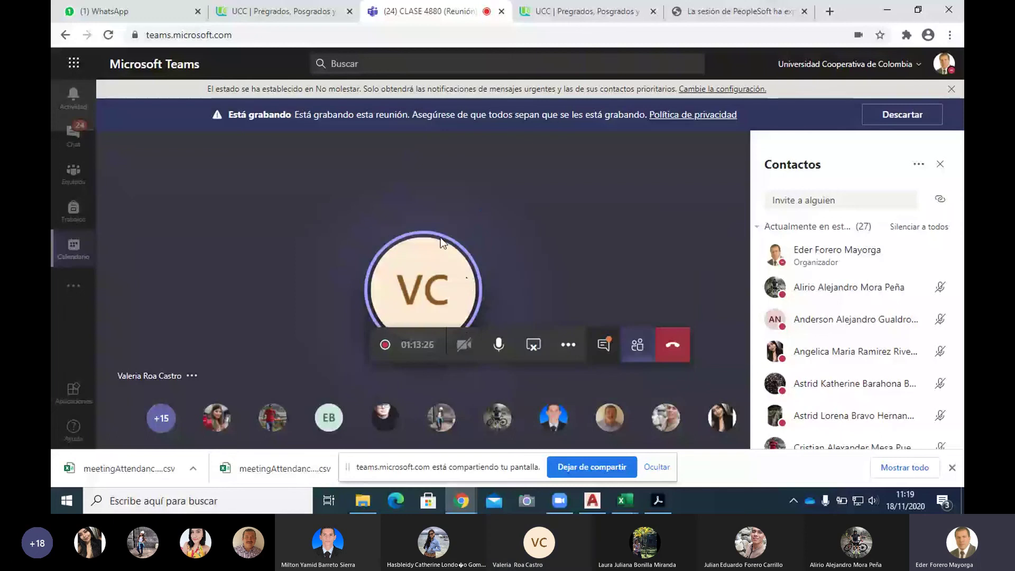
mouse_move(446, 244)
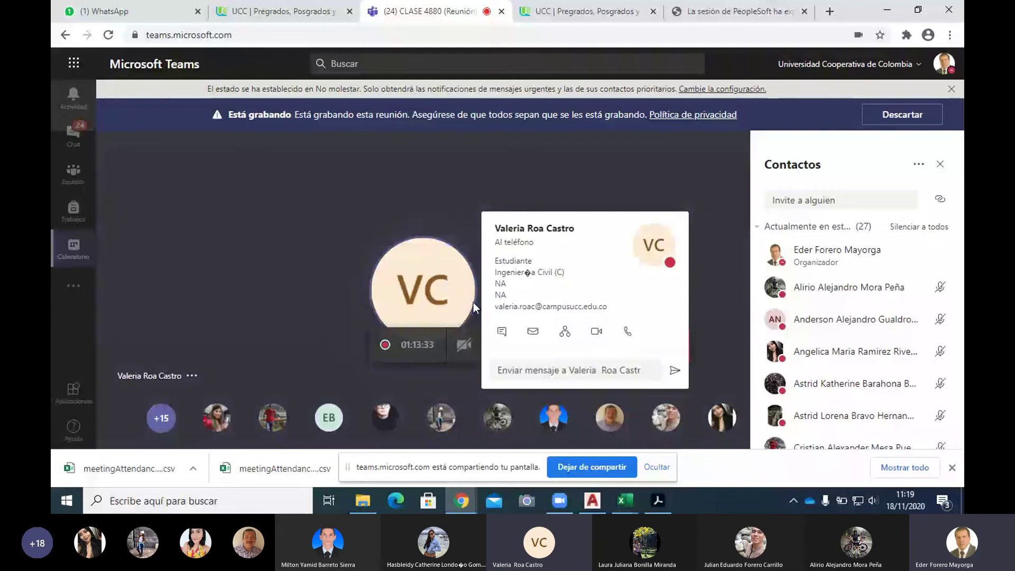
left_click(662, 188)
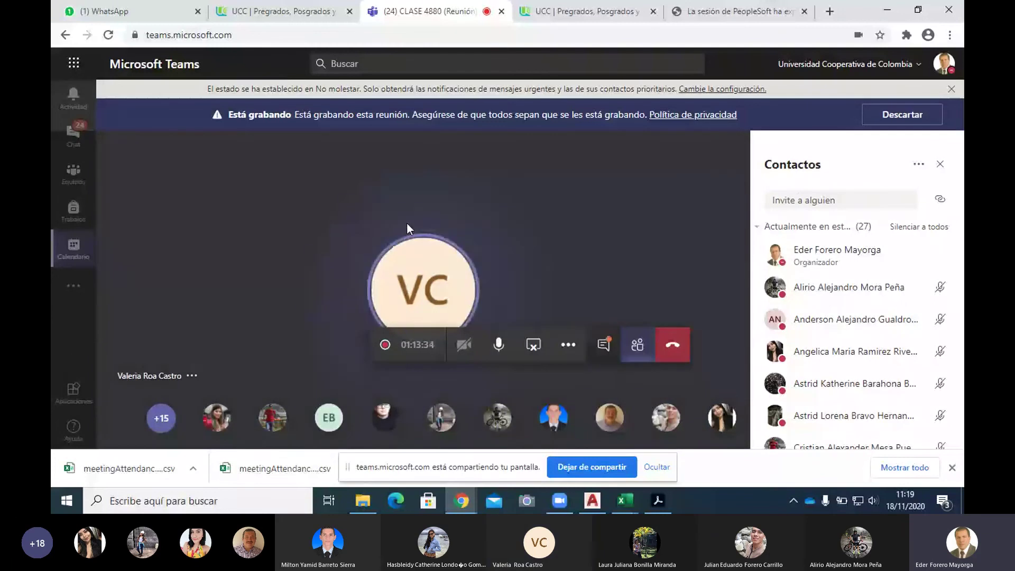